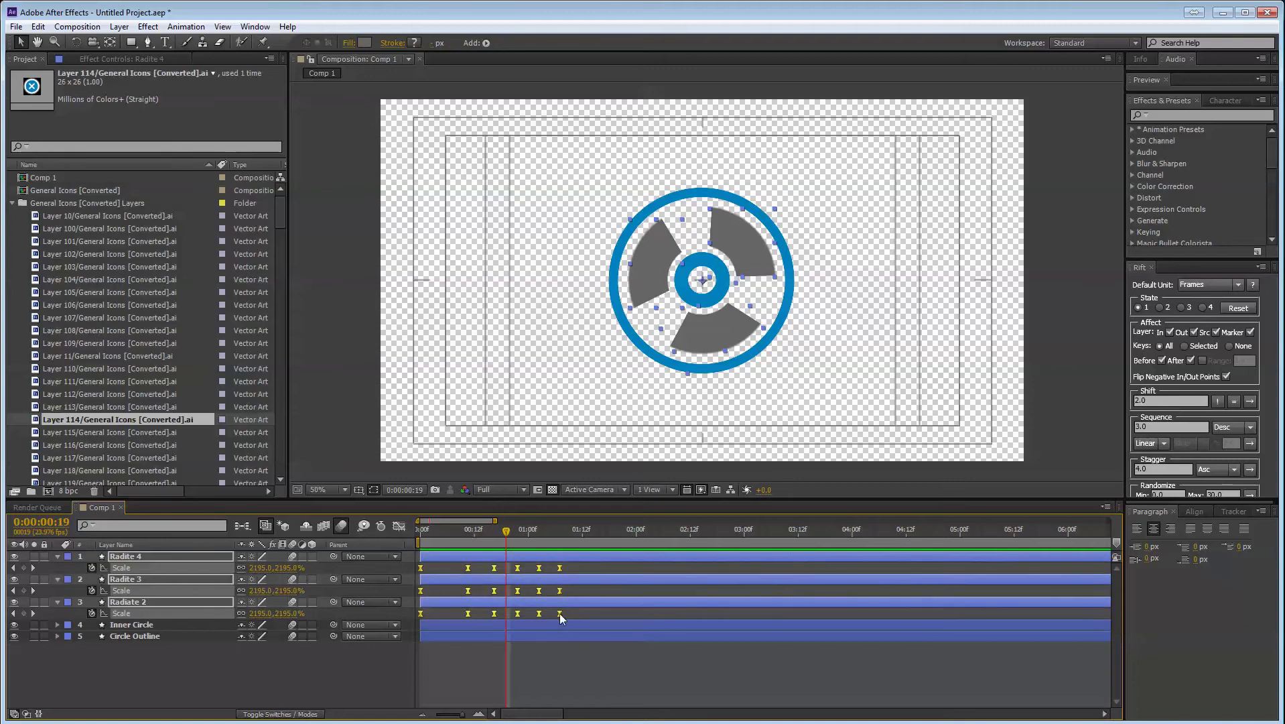
- Proportionally retime the Scale keyframes of the three radial segment layers so the last one sits at about 0:00:01:04, and preview the animation
drag(560, 614, 479, 606)
key(space)
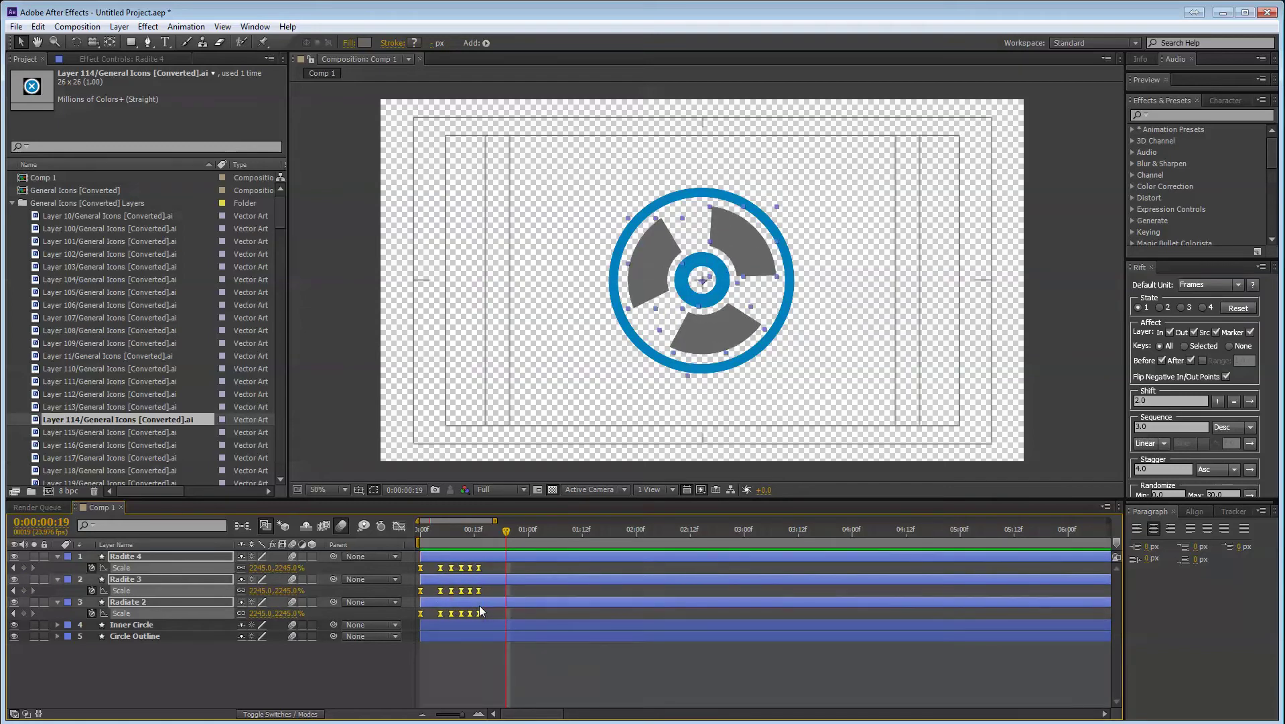
key(space)
drag(480, 567, 549, 577)
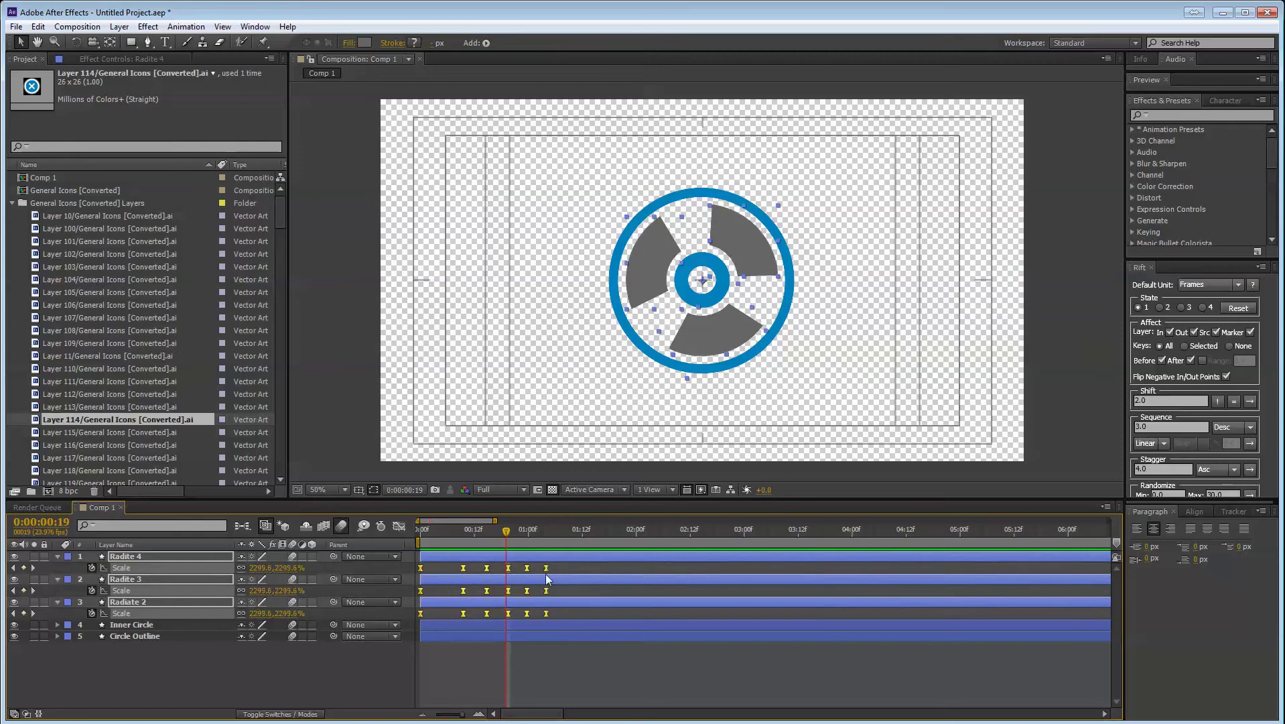
key(space)
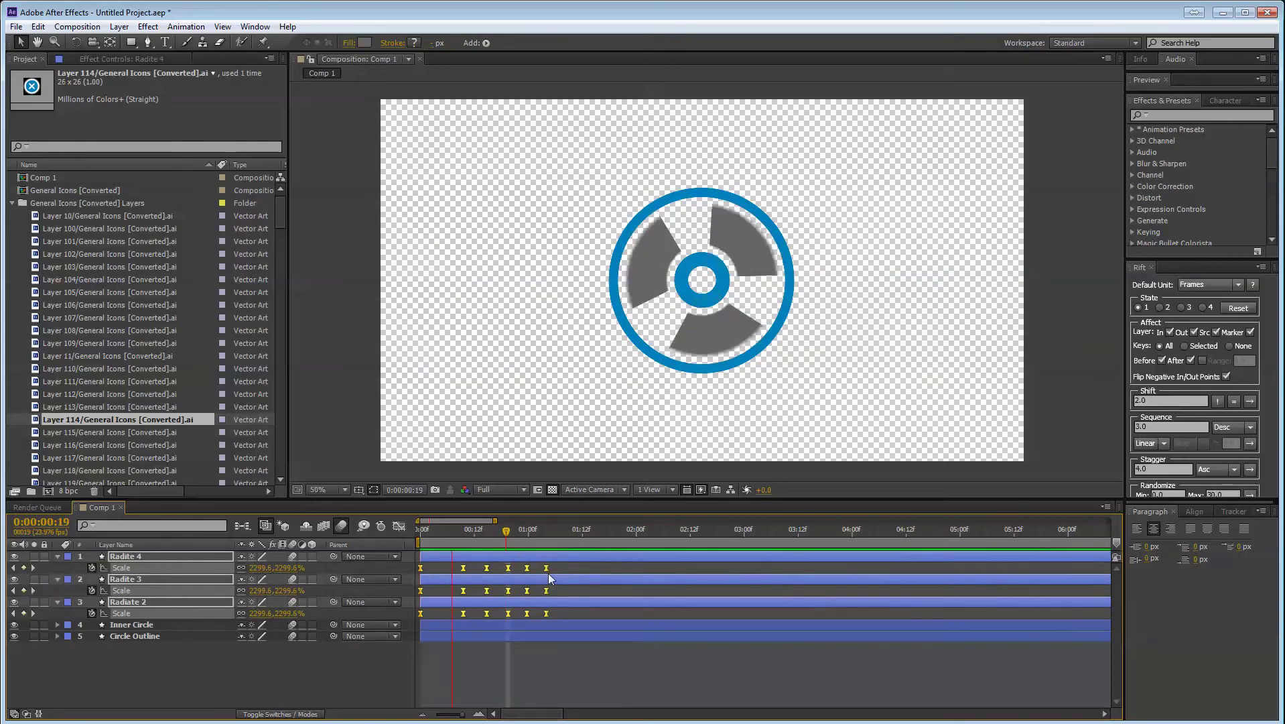
key(space)
click(467, 658)
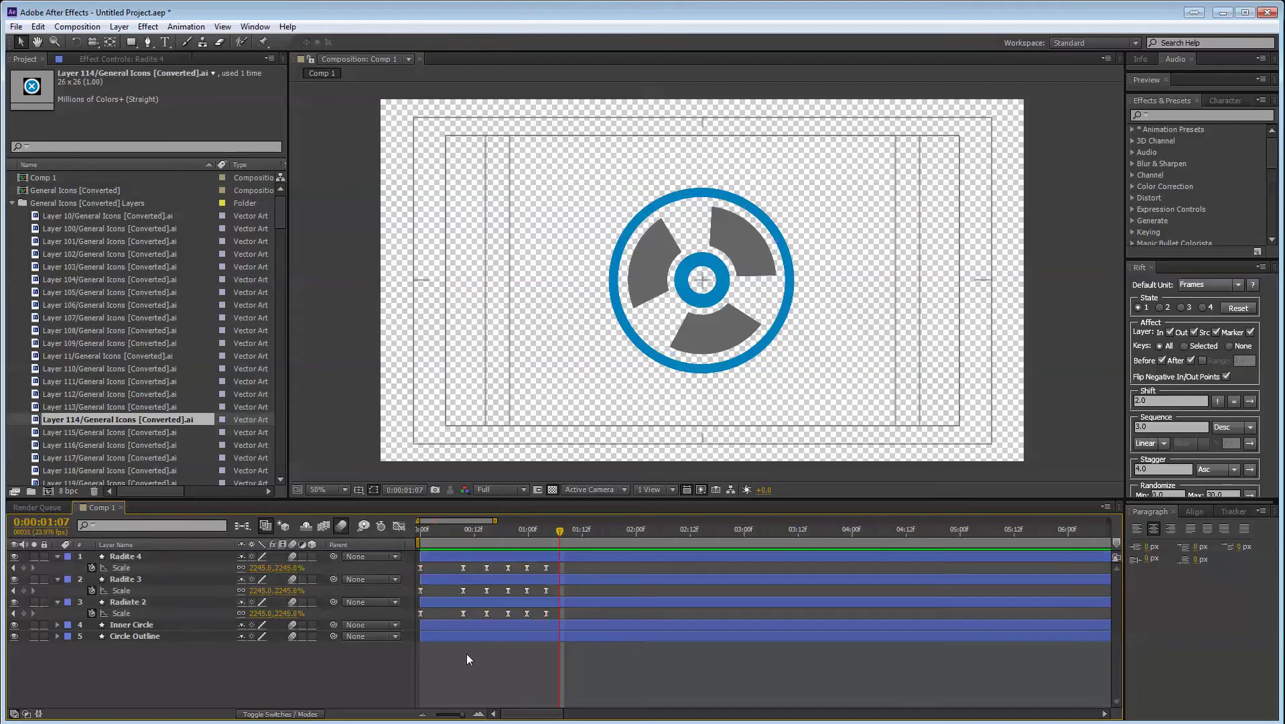
- Try to add Rotation keyframes at 0:00:00:00 on Radite 4, Radite 3 and Radiate 2 together, showing Scale alongside Rotation
key(Home)
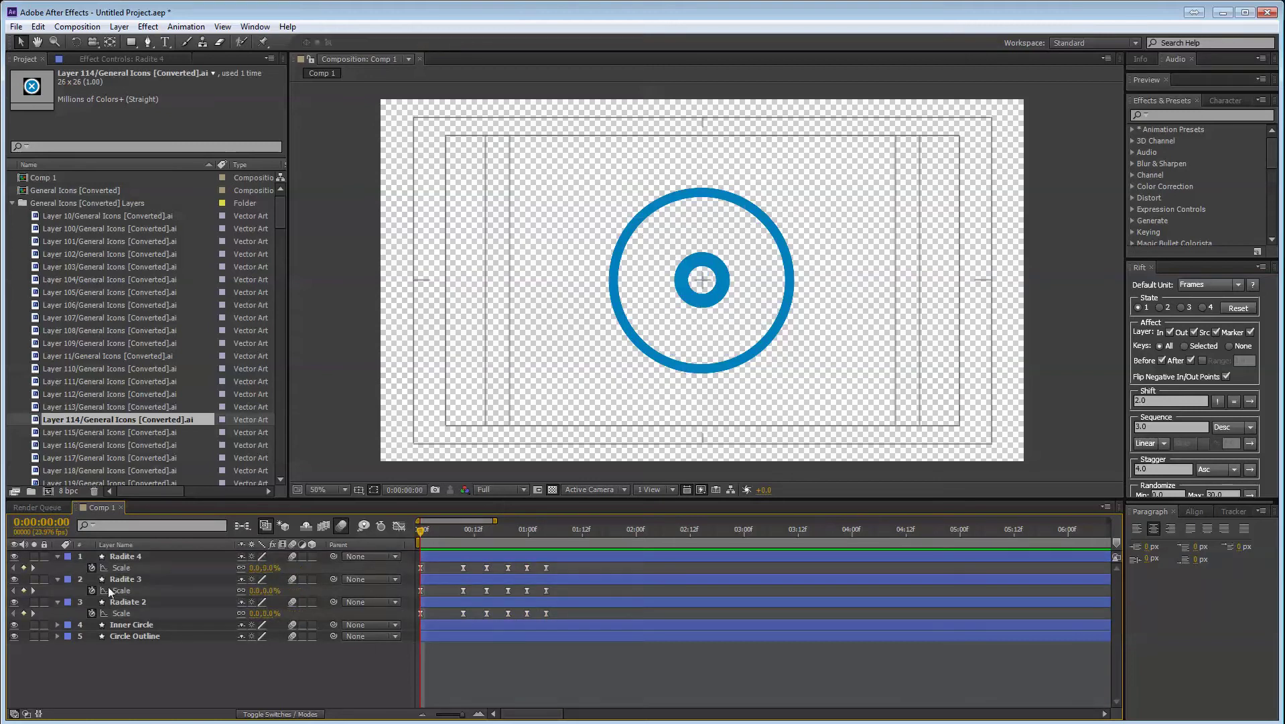
click(125, 602)
shift+click(125, 554)
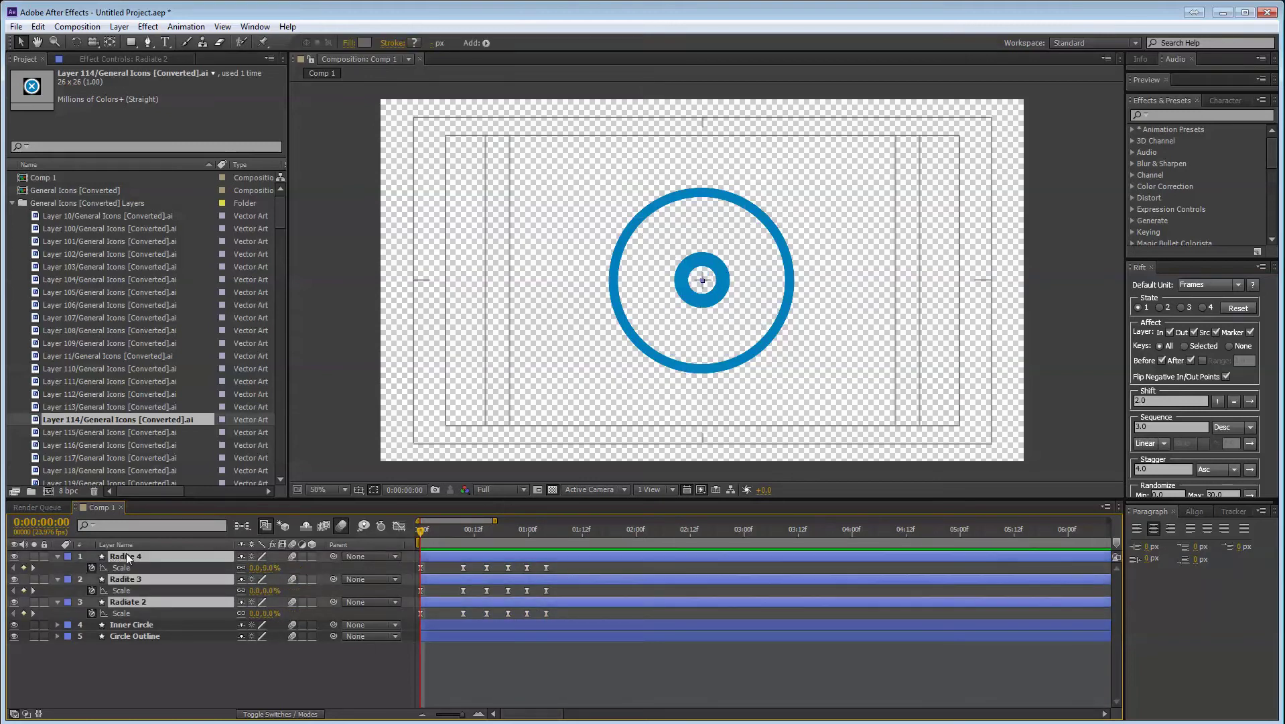
key(r)
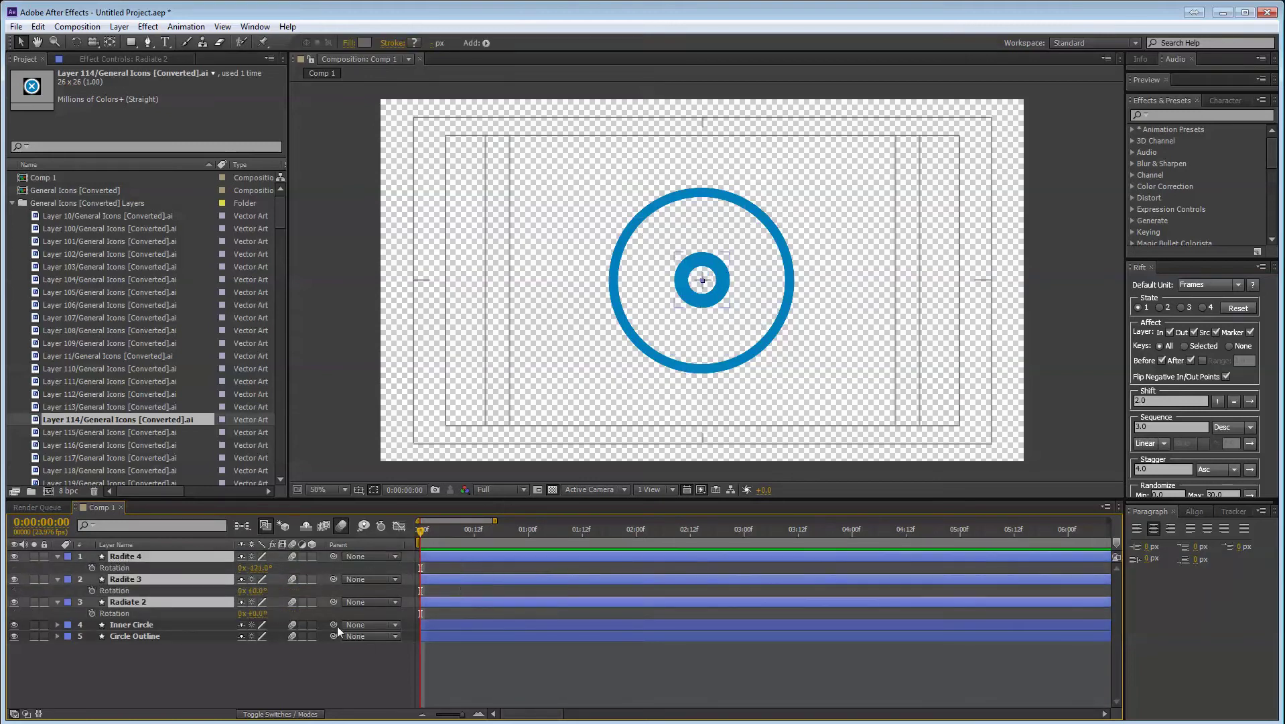
click(93, 567)
key(shift+s)
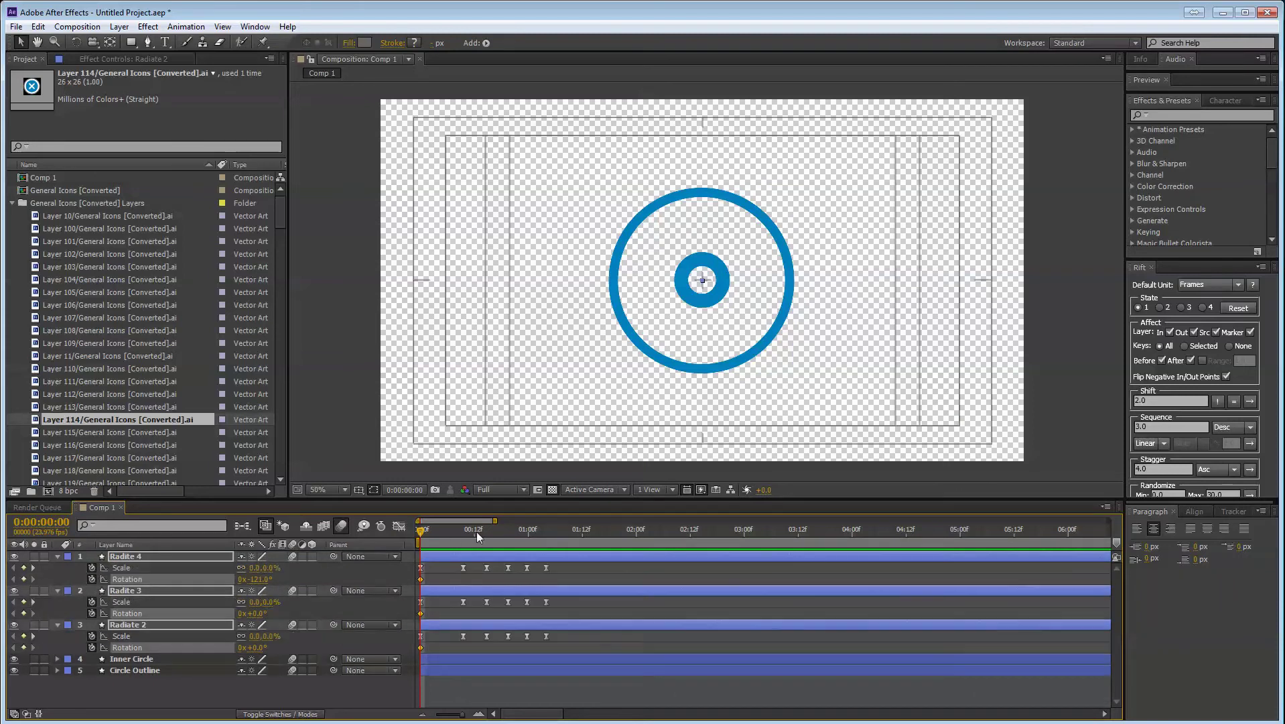
- Try to add Rotation keyframes at 0:00:03:00 on the three segment layers, set their starting rotation to -2x-121°, and preview
drag(475, 531, 558, 541)
drag(701, 543, 741, 544)
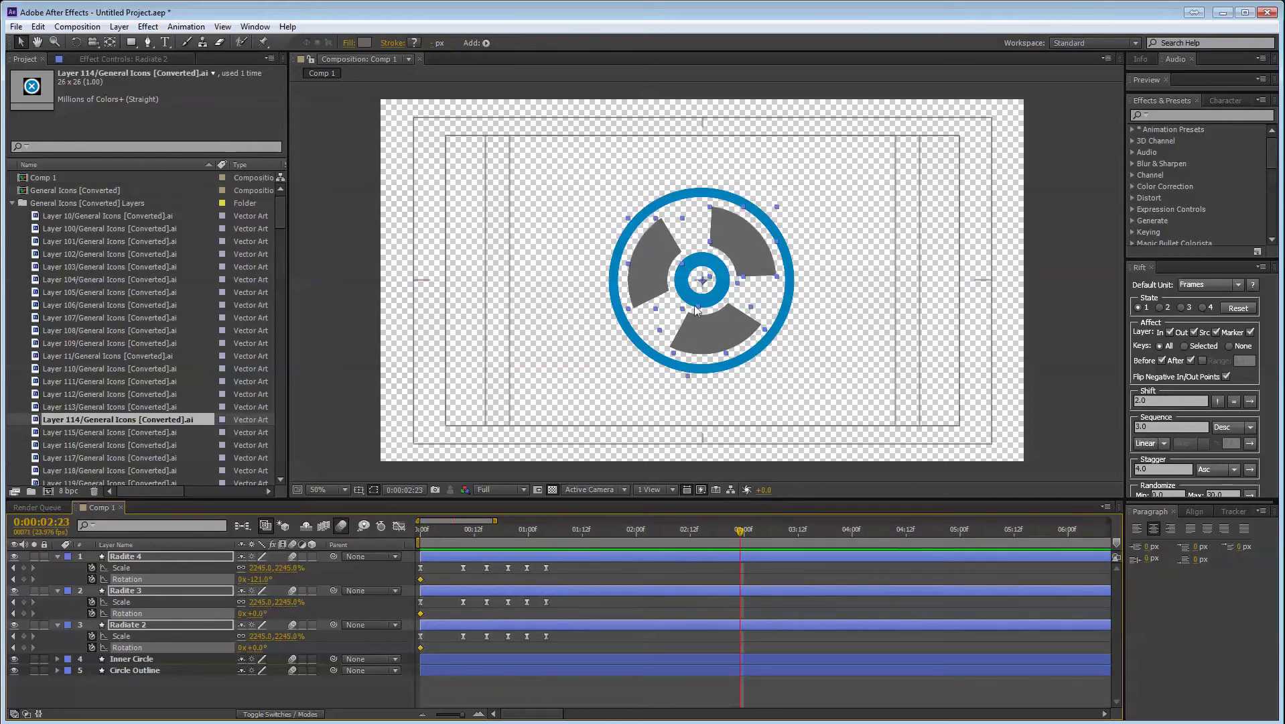
mouse_move(557, 538)
mouse_down()
mouse_move(482, 534)
mouse_move(582, 540)
mouse_up()
drag(775, 536, 748, 535)
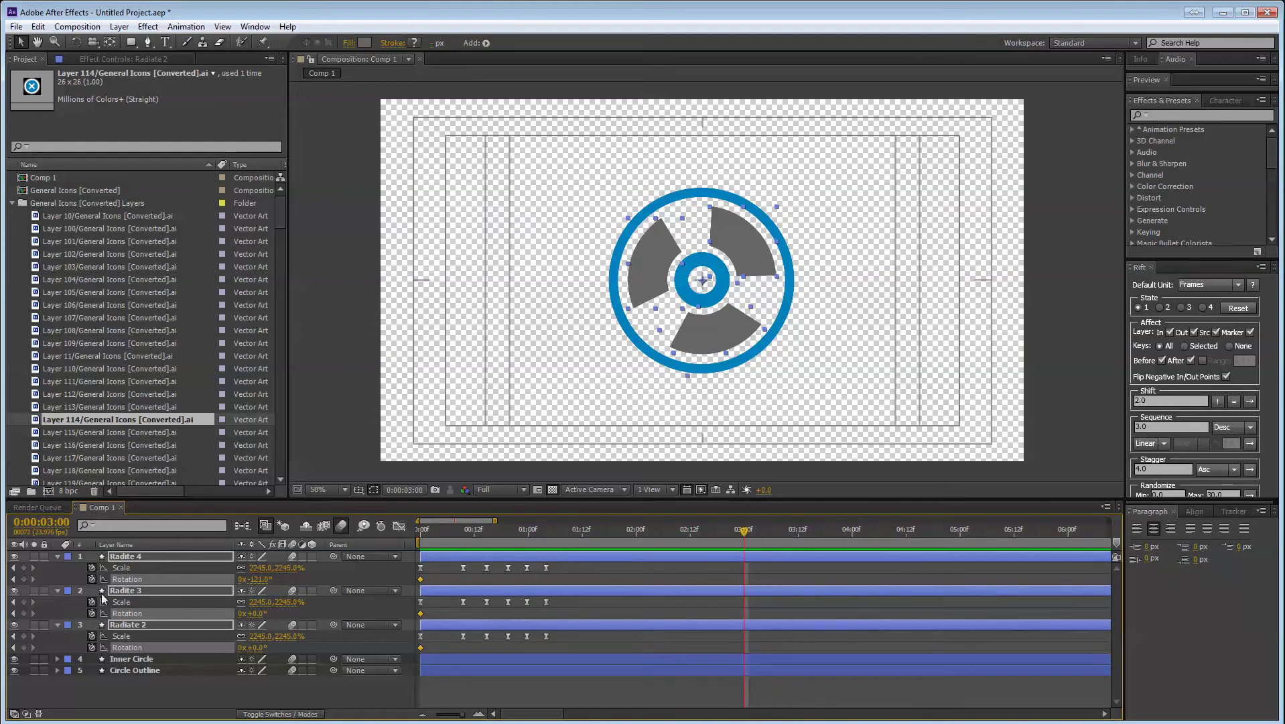
click(12, 579)
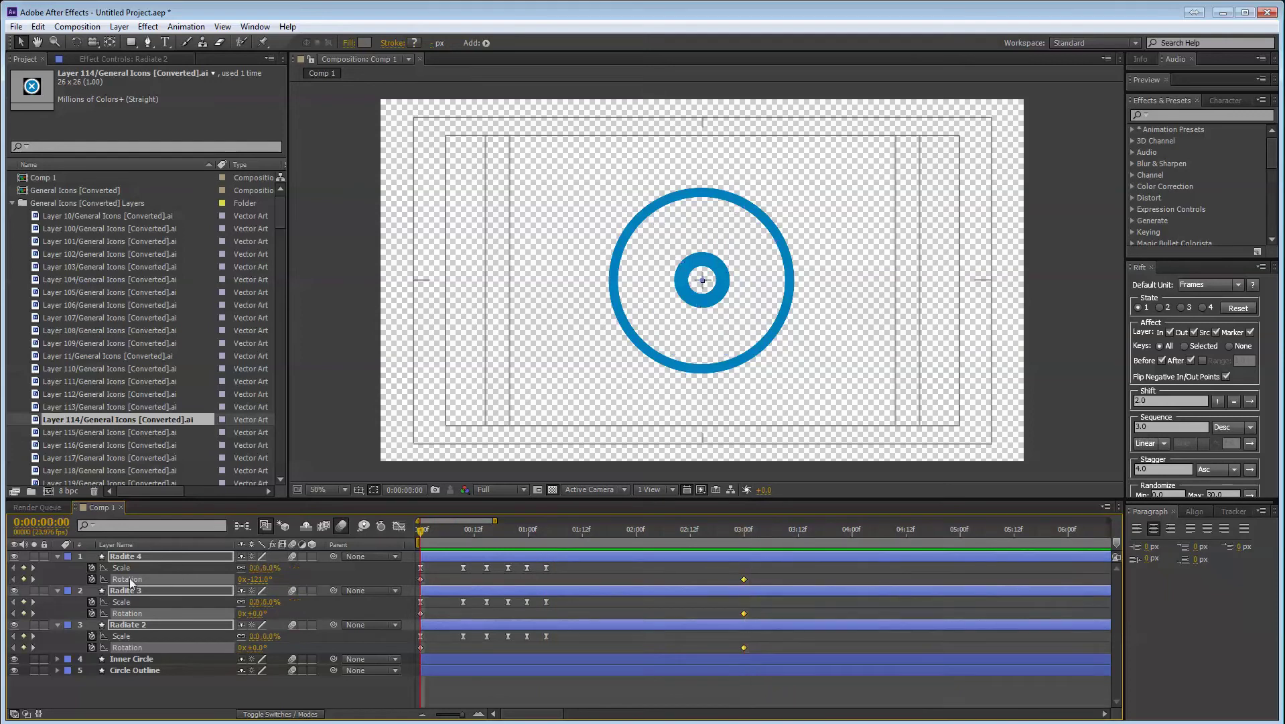
click(243, 579)
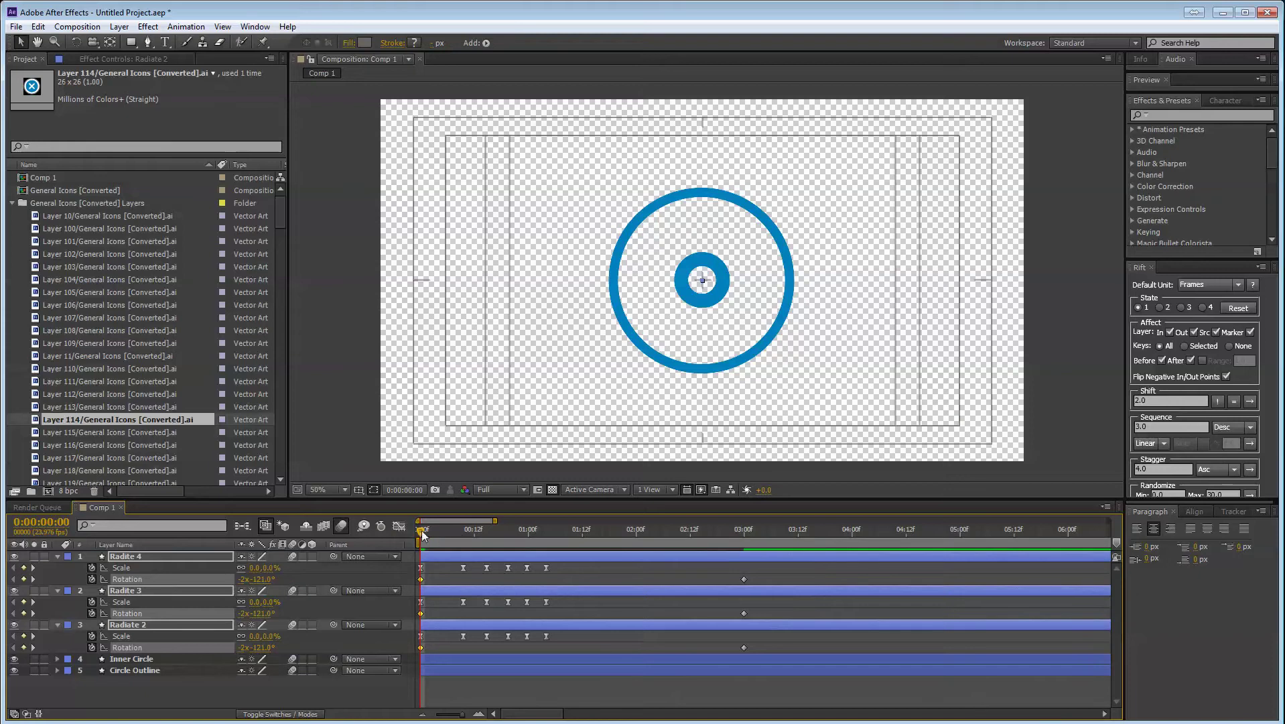
key(KP_0)
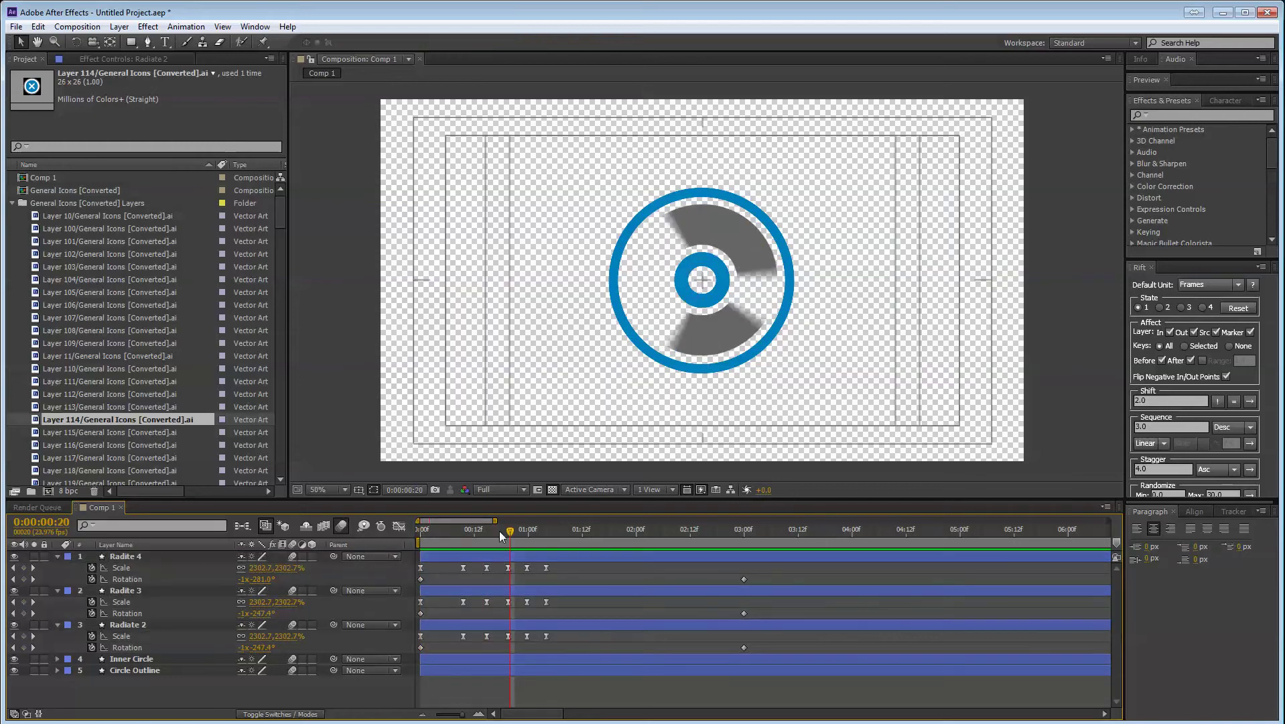
- Undo the shared starting rotation and the Rotation keyframes on the three segment layers
drag(499, 532, 429, 529)
key(ctrl+z)
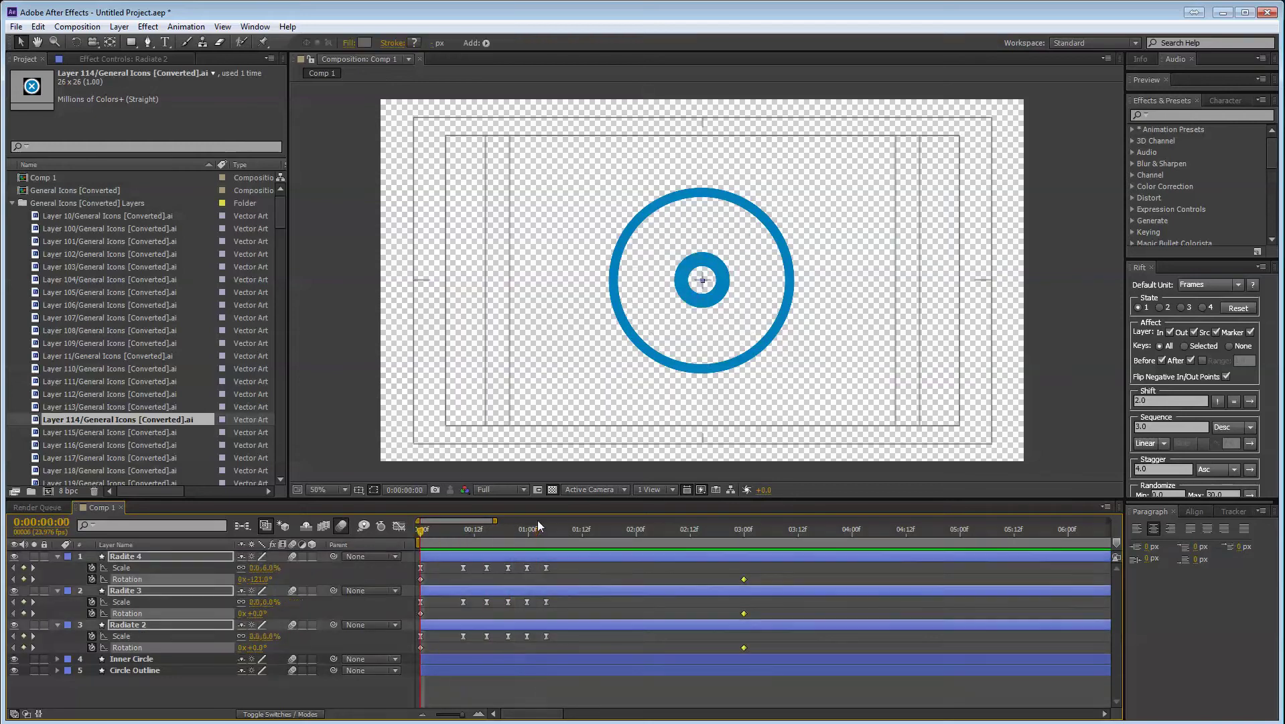
key(ctrl+z)
key(ctrl+z)
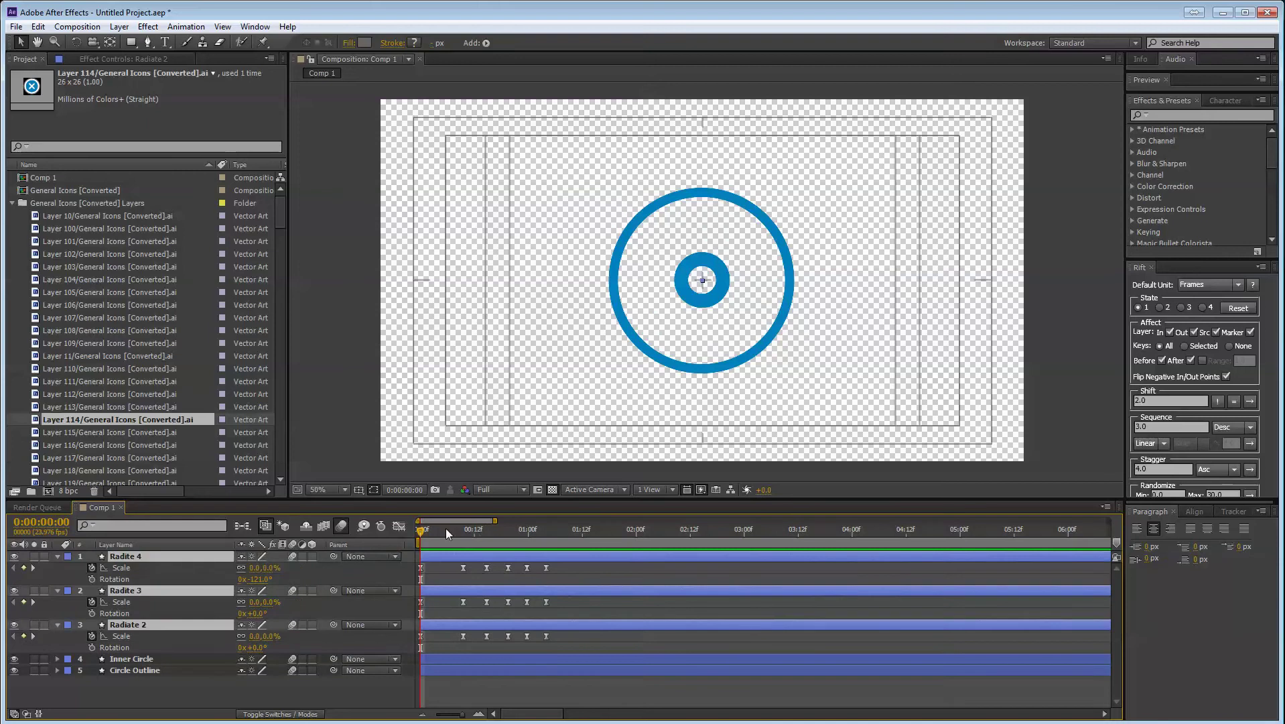
- Try to change the rotation of the three segment layers together at 0:00:02:08, and undo it
key(space)
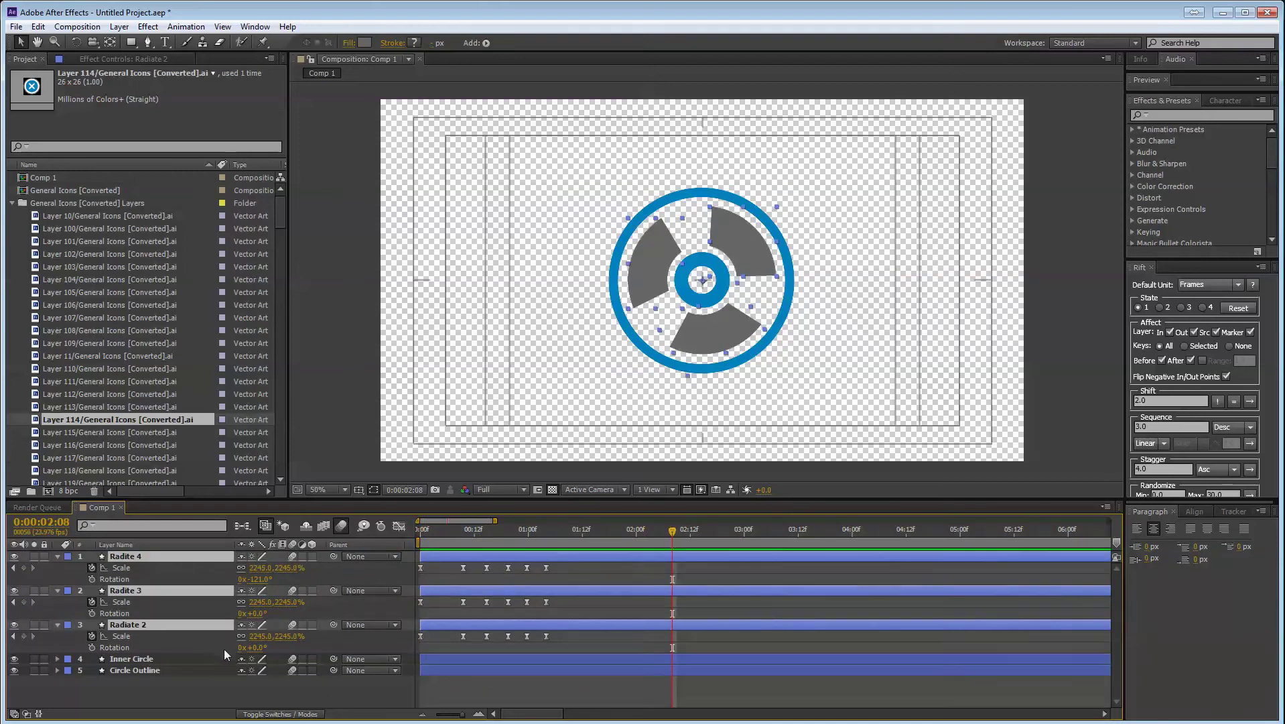
drag(255, 647, 328, 630)
key(ctrl+z)
- Add a Rotation keyframe at 0:00:00:00 individually on Radiate 2, Radite 3 and Radite 4
key(Home)
click(91, 647)
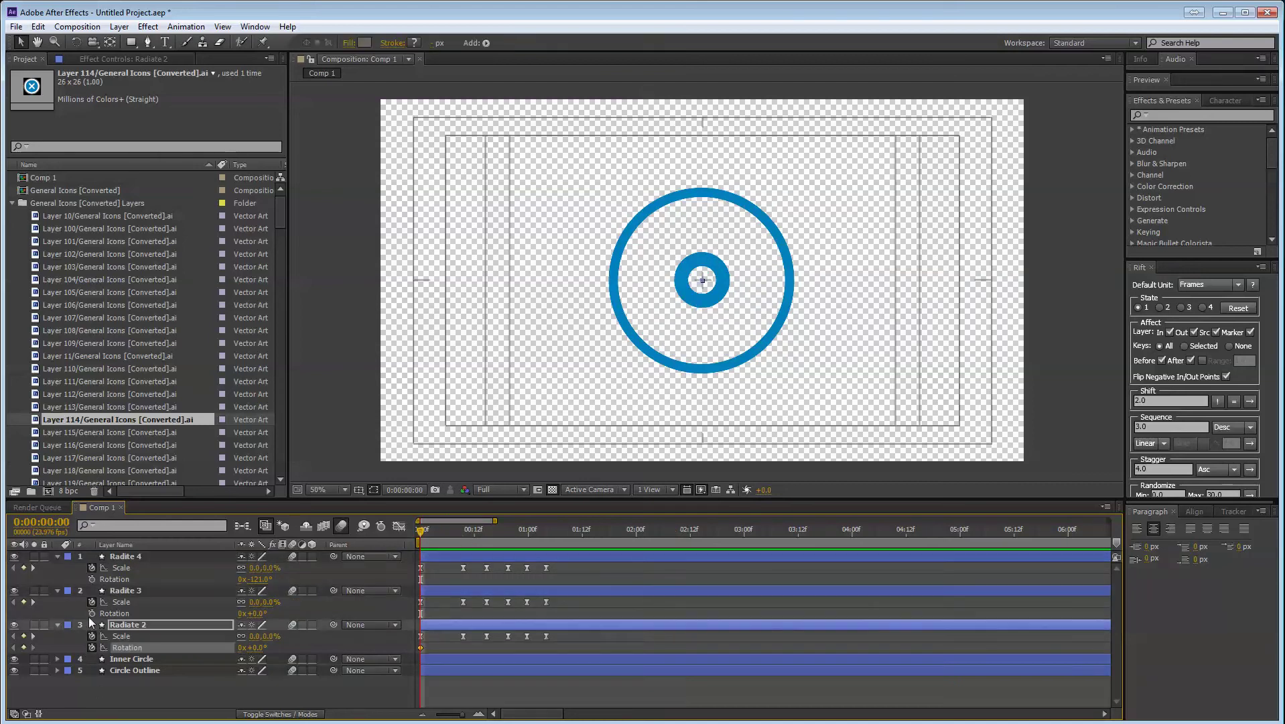
click(92, 614)
click(92, 579)
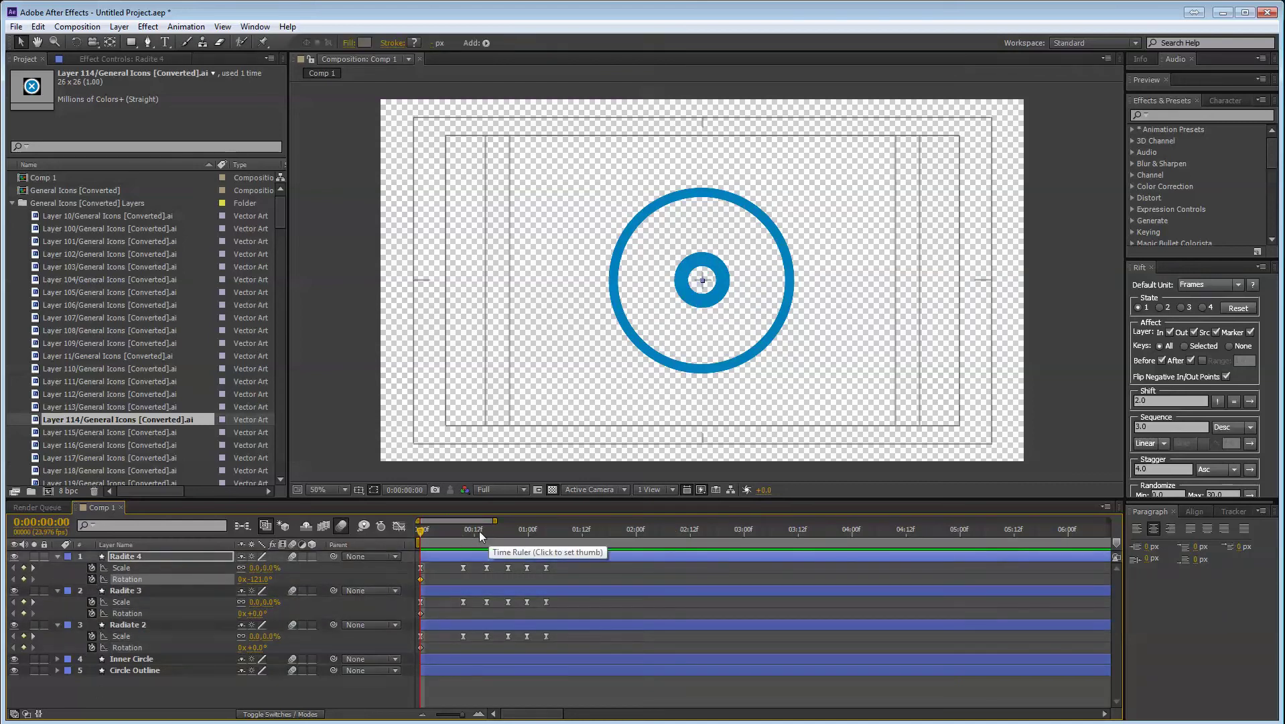
- At 0:00:03:00, keyframe two full turns on the three segment layers: rotation 1x+239° for Radite 4 and 2x+0° for Radite 3 and Radiate 2
drag(479, 531, 591, 533)
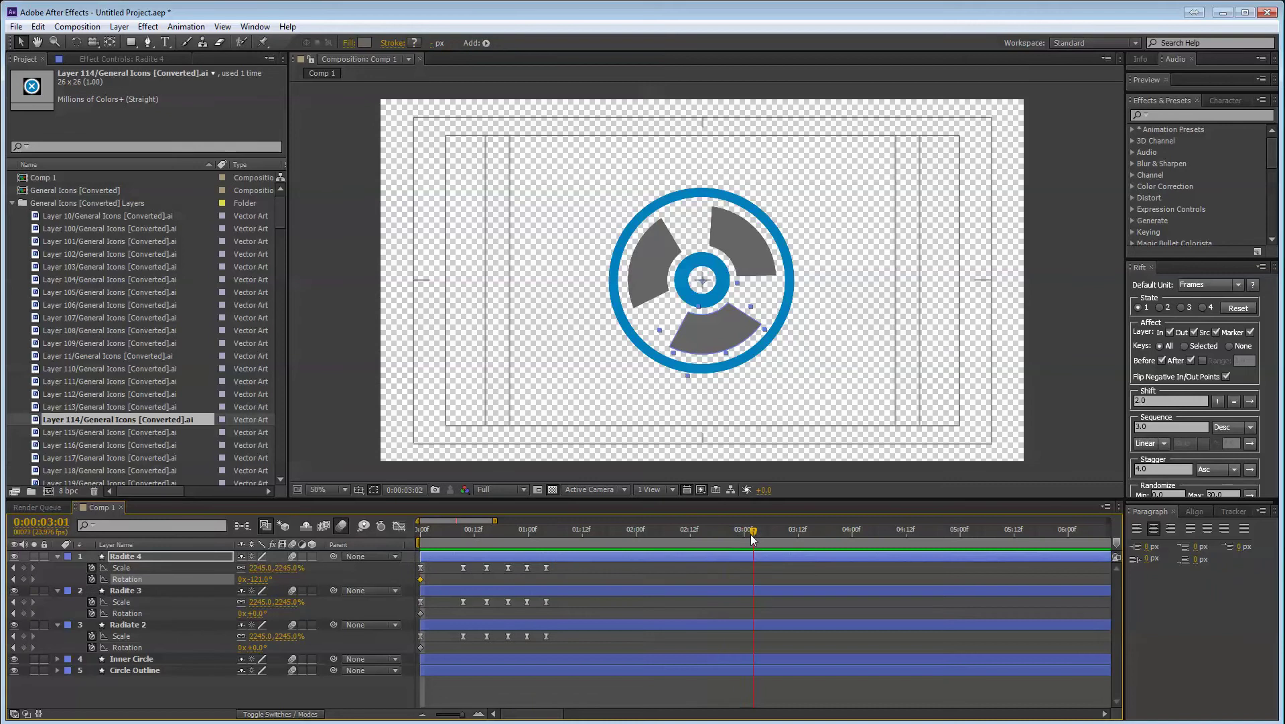
drag(751, 534, 744, 533)
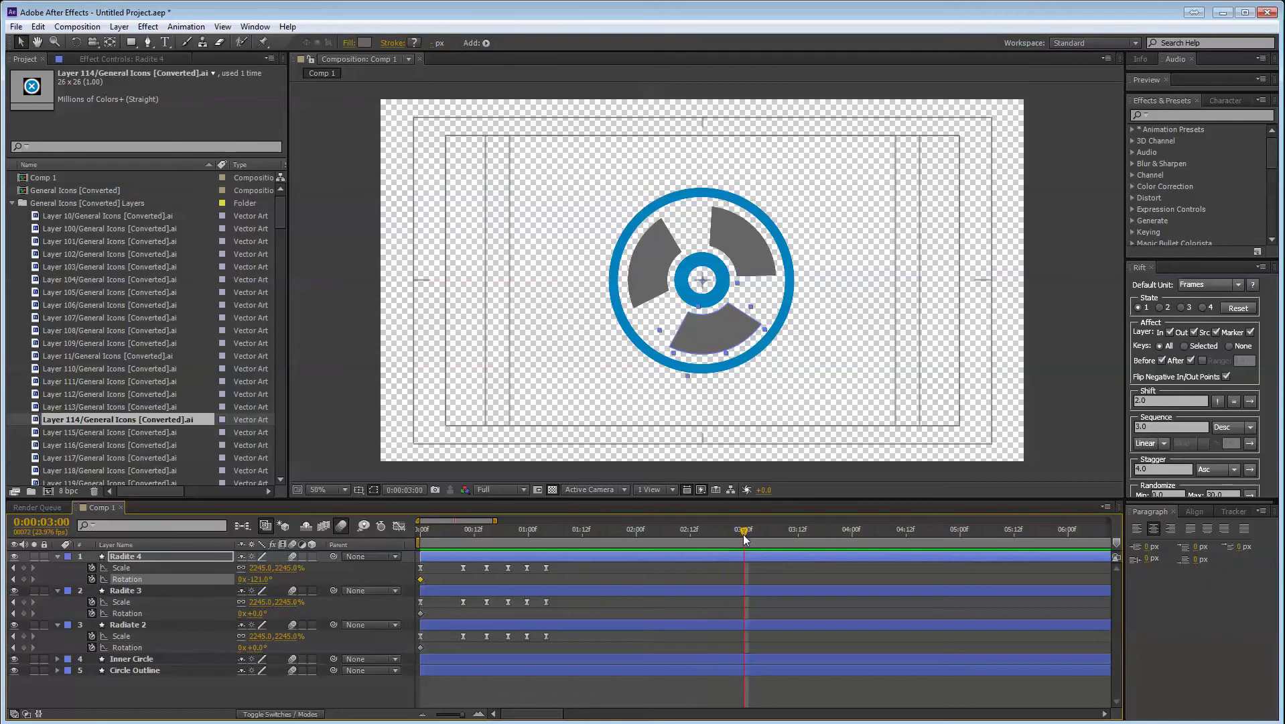
click(138, 558)
shift+click(131, 591)
shift+click(136, 622)
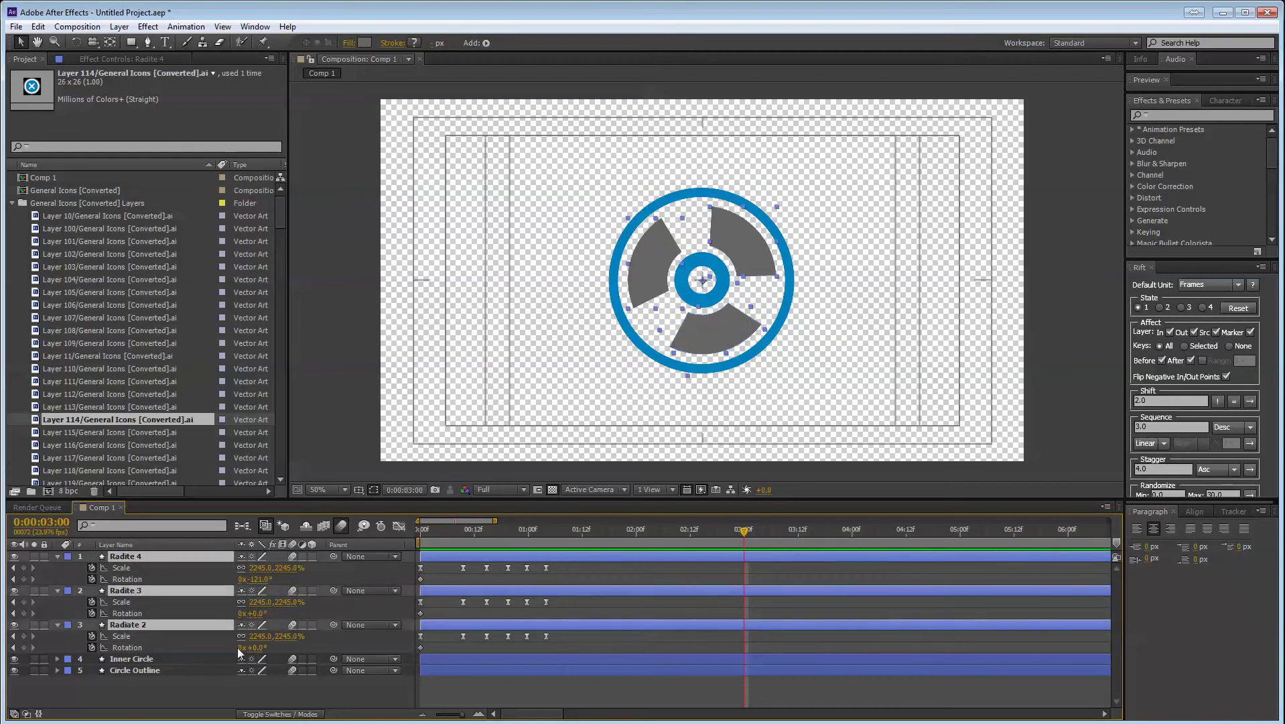
click(241, 647)
key(Escape)
drag(255, 647, 743, 626)
key(Delete)
key(ctrl+z)
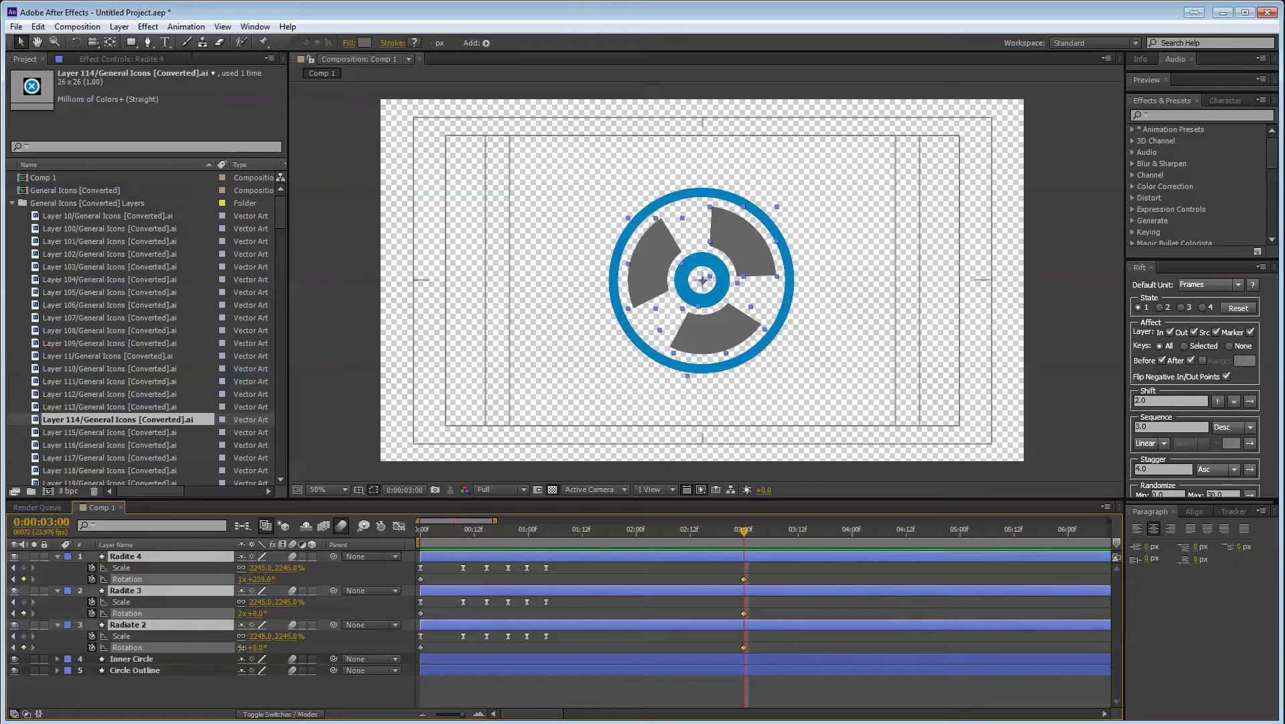
click(315, 641)
- Scrub through and play the composition to check the spin of the three segments
click(522, 534)
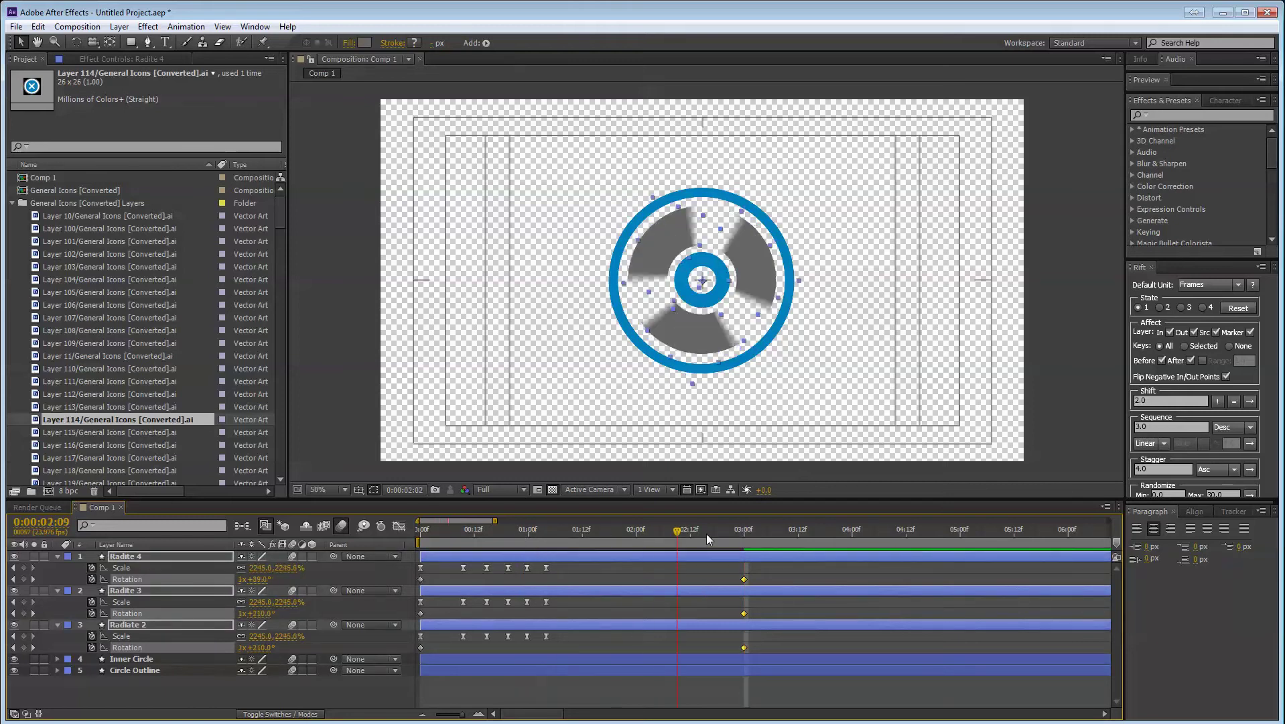
drag(705, 533, 484, 561)
key(space)
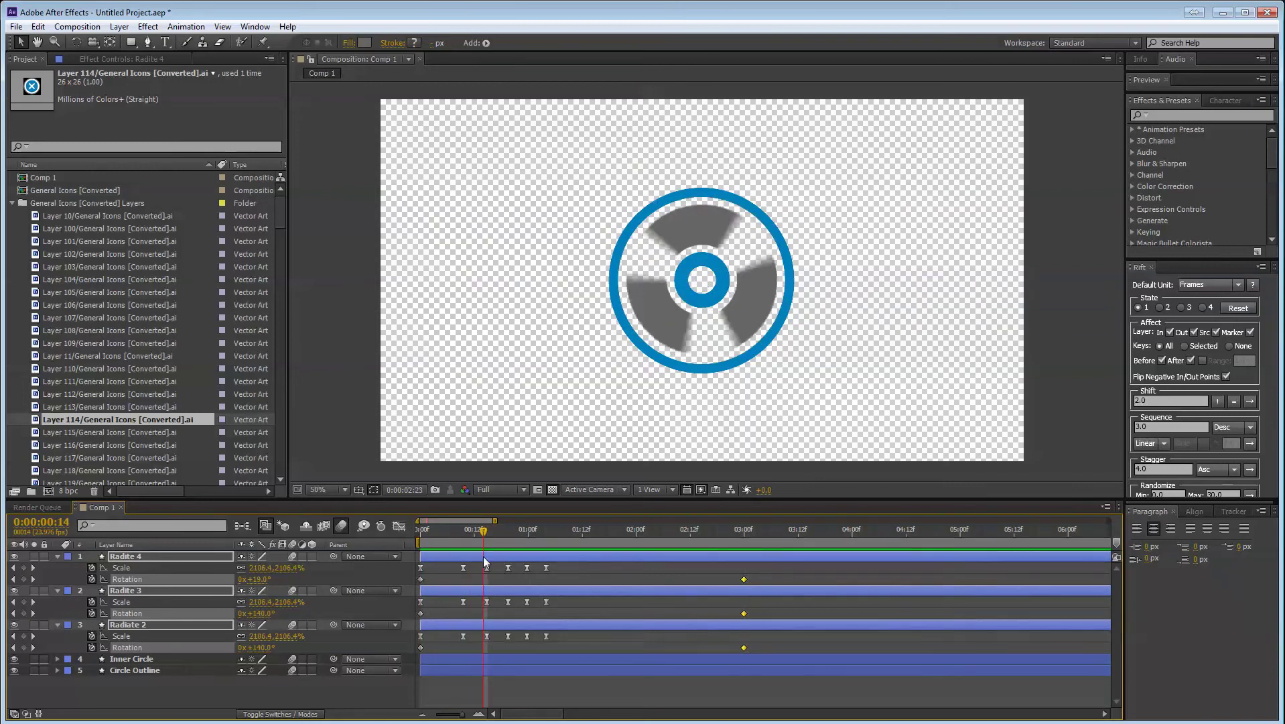
key(space)
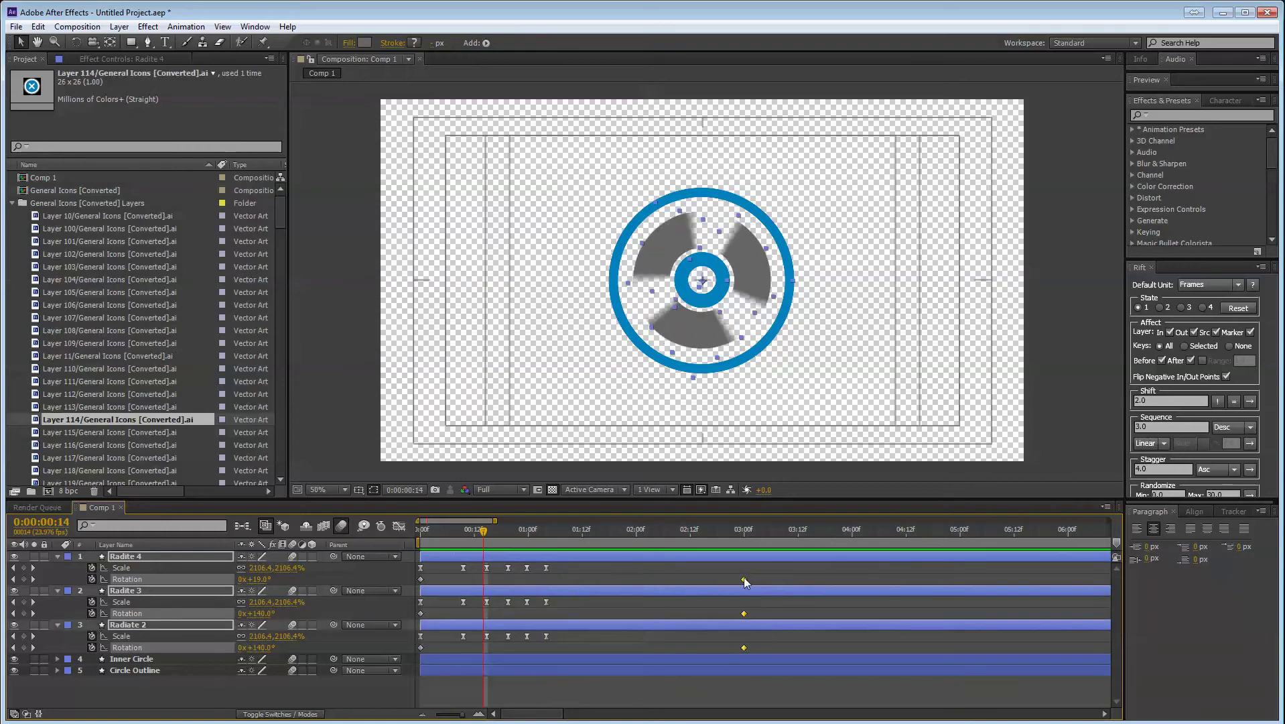
- Move the ending Rotation keyframes of the three segment layers to about 0:00:01:11 and apply Easy Ease to all their Rotation keyframes
drag(744, 577, 601, 579)
drag(507, 535, 560, 529)
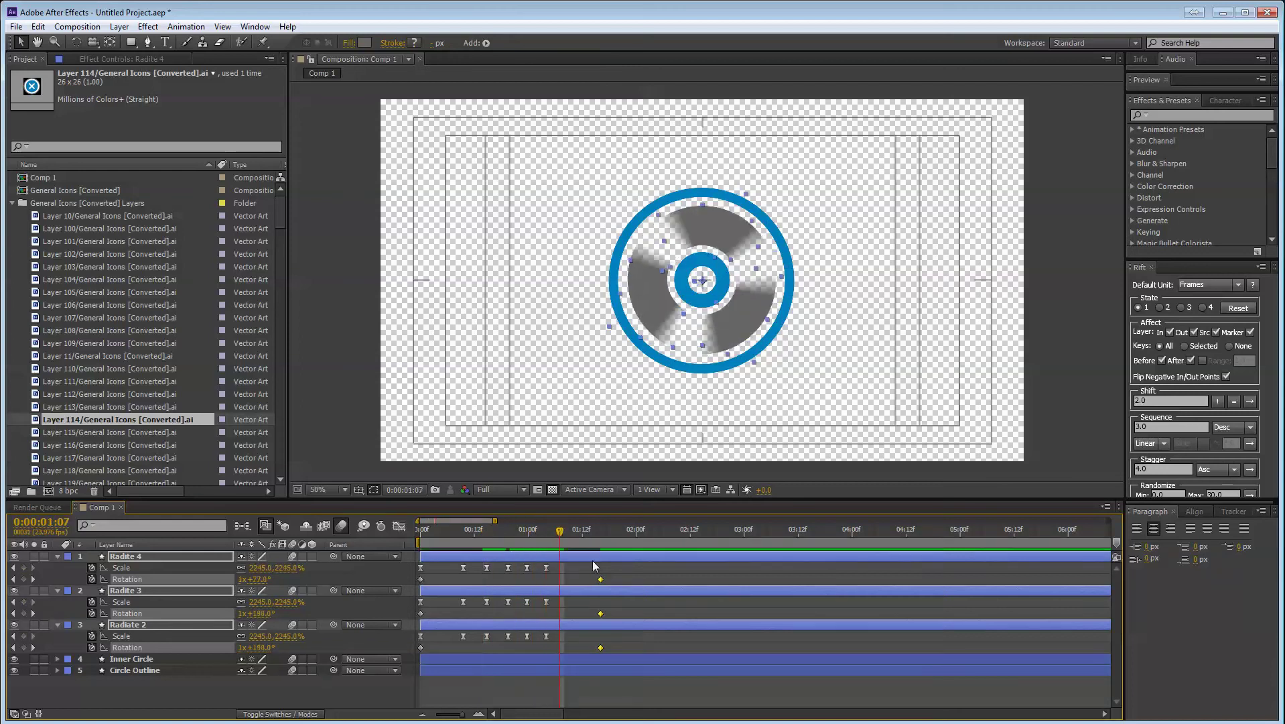
shift+click(421, 579)
click(421, 613)
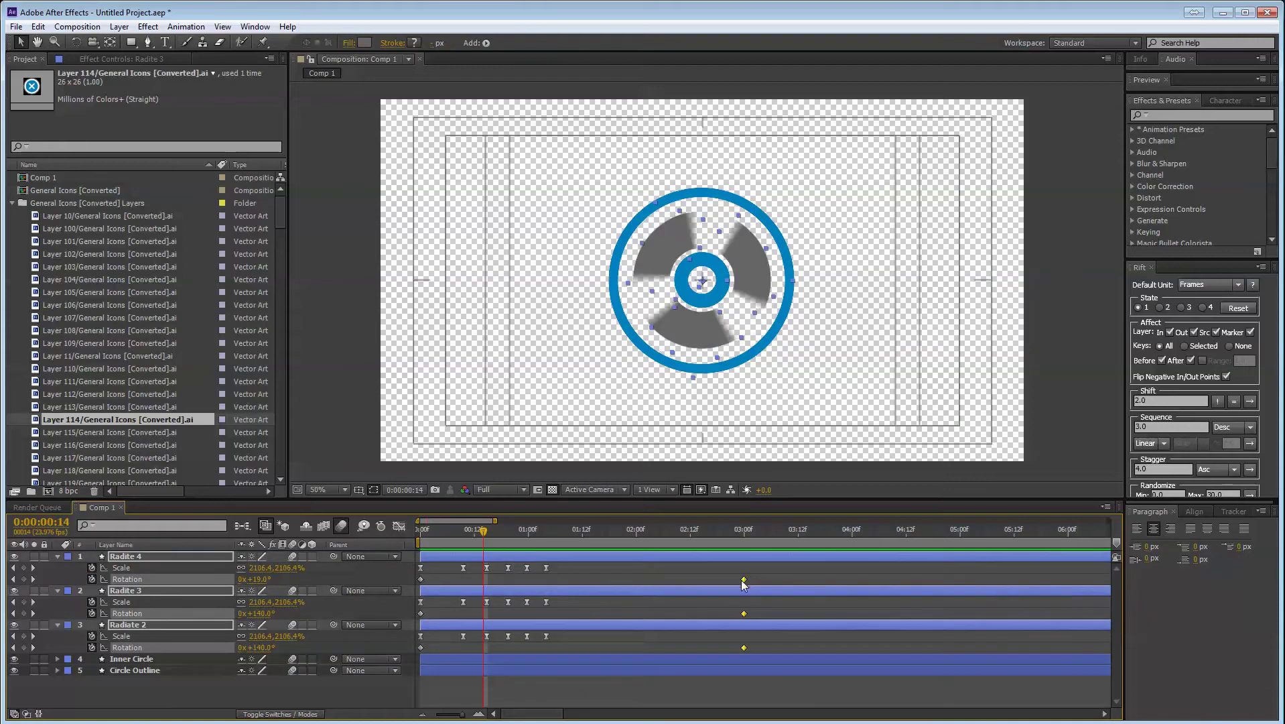
drag(743, 580, 578, 581)
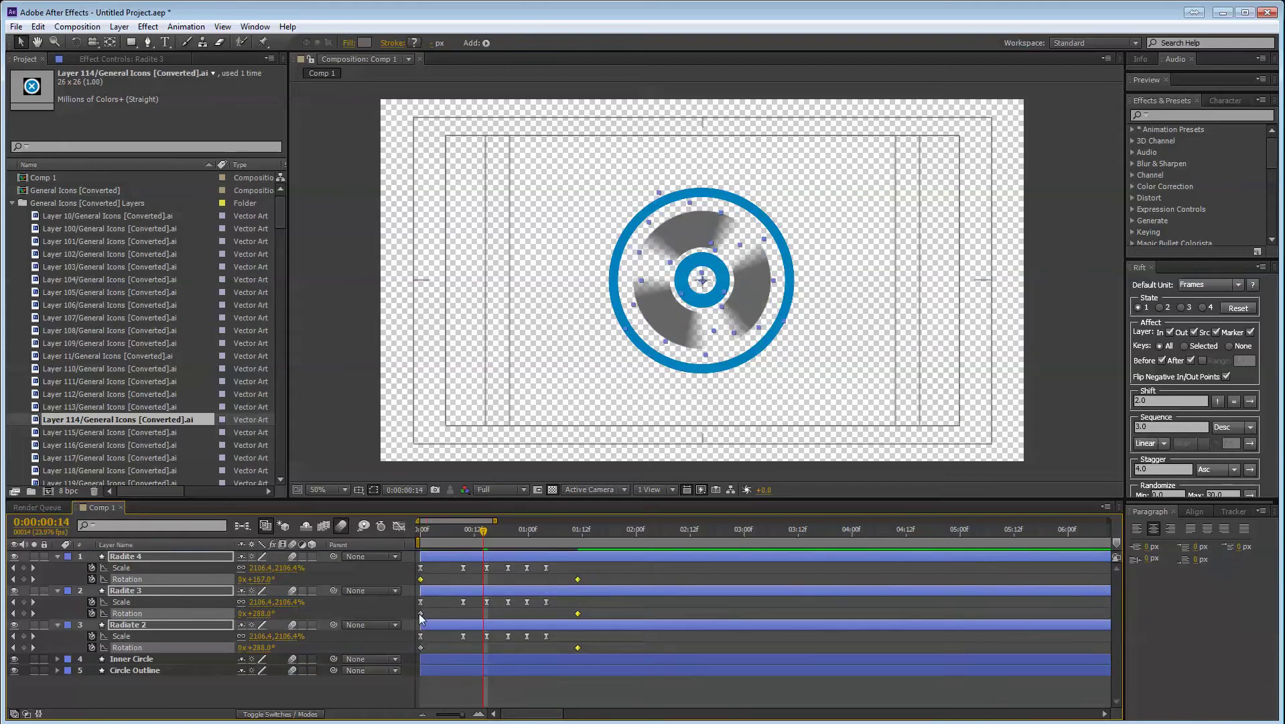
key(F9)
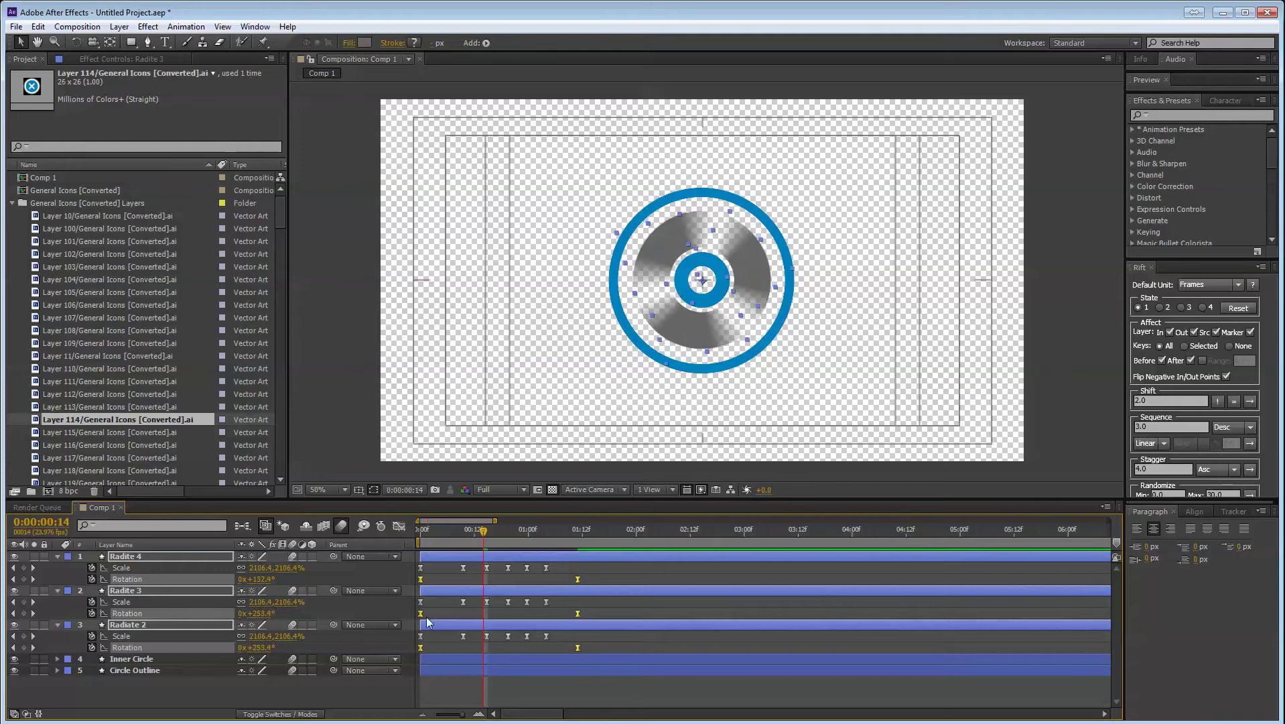
- Reshape the Rotation speed curve of the three layers in the Graph Editor to peak early and slow down gradually, and preview the spin
click(397, 526)
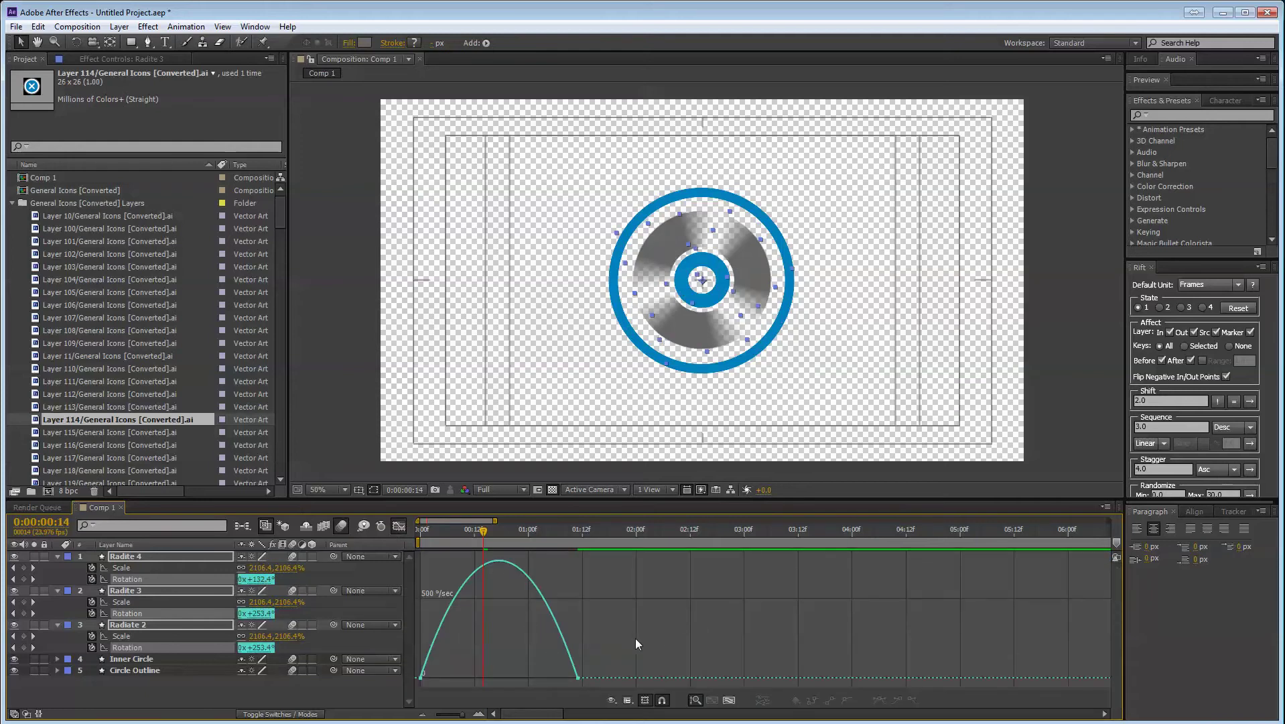
drag(636, 638, 402, 658)
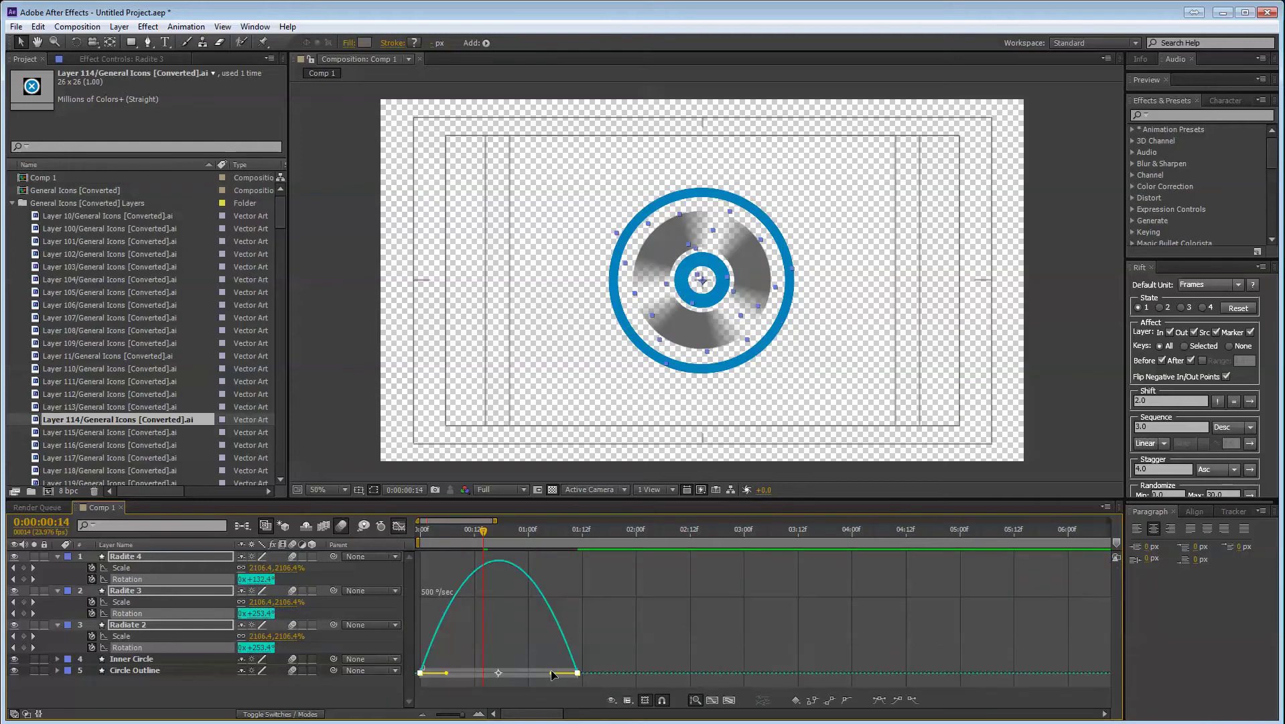
drag(551, 673, 433, 674)
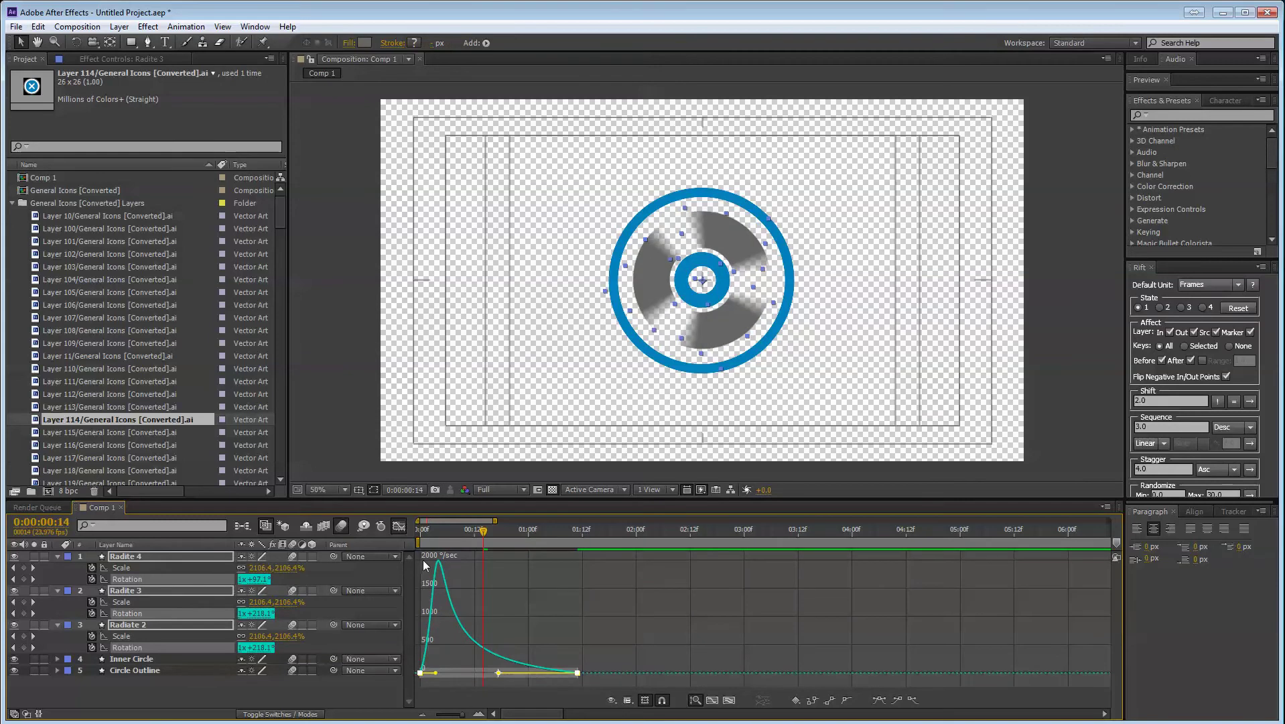
click(402, 526)
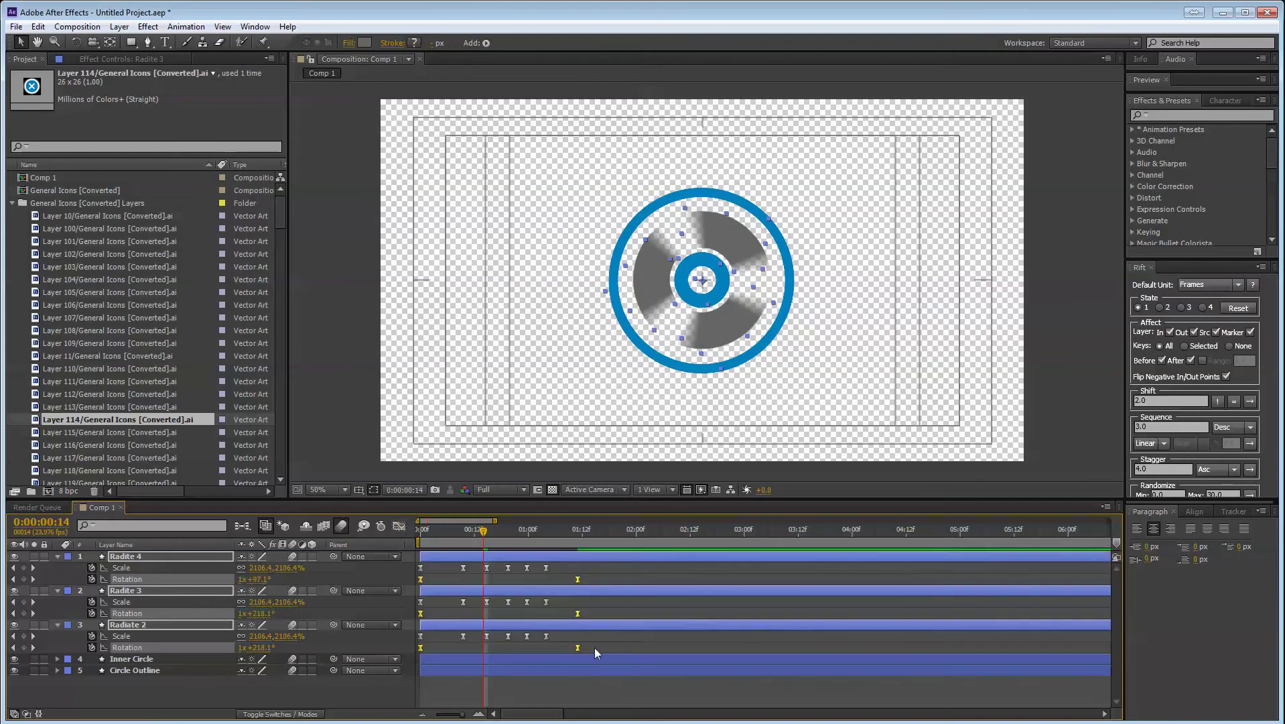
key(KP_0)
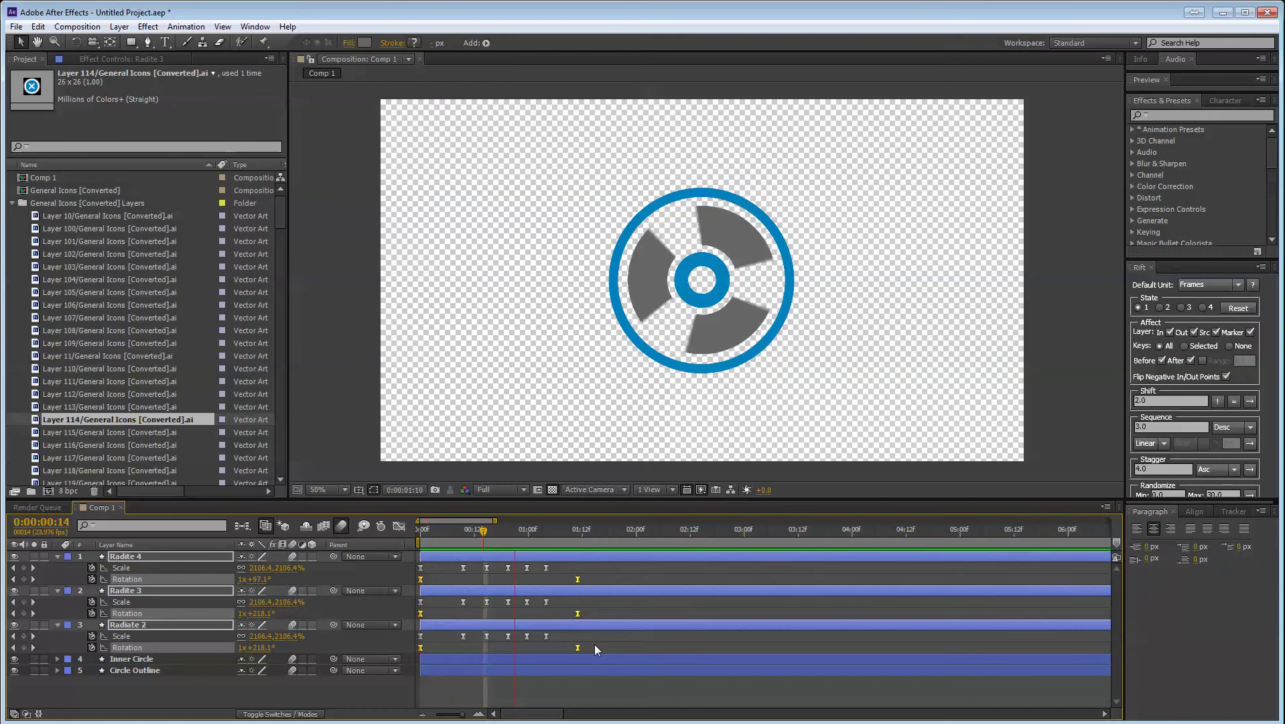
key(space)
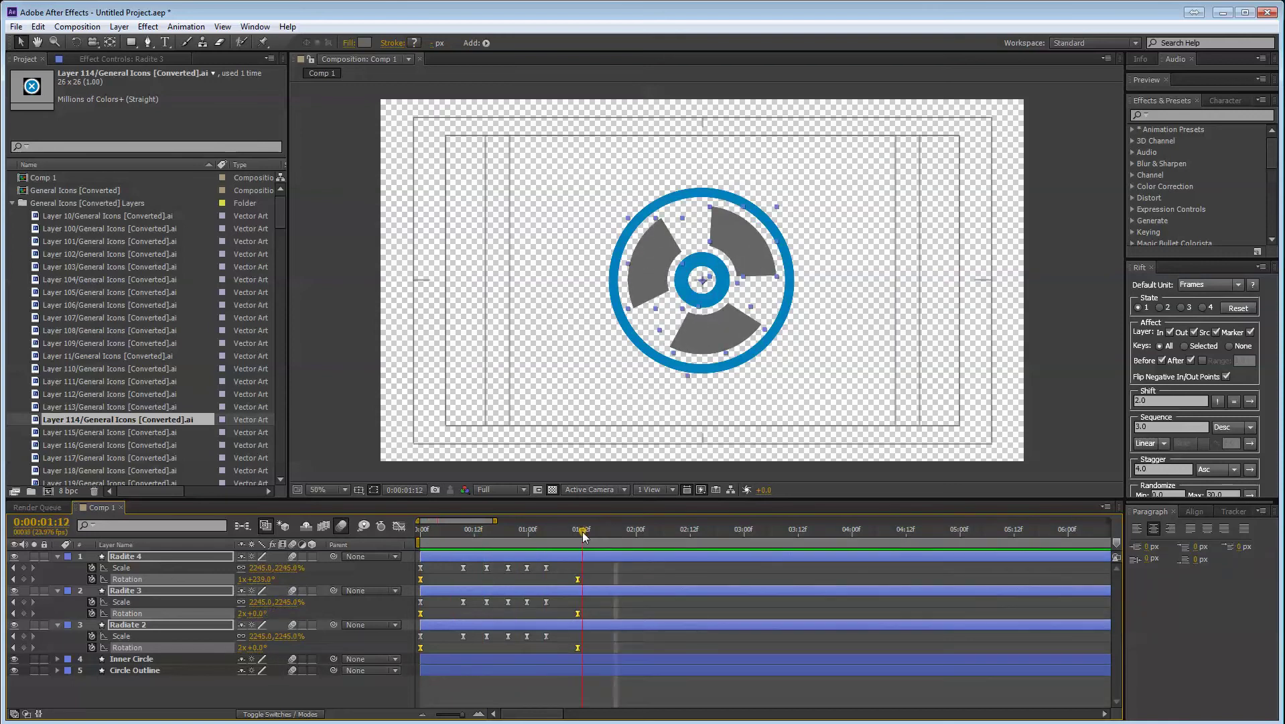
- At 0:00:01:11, lower the Rotation to 0x+267° for Radite 4 and 1x+28° for Radite 3 and Radiate 2, and preview the spin
drag(583, 534, 578, 535)
drag(257, 613, 68, 615)
key(space)
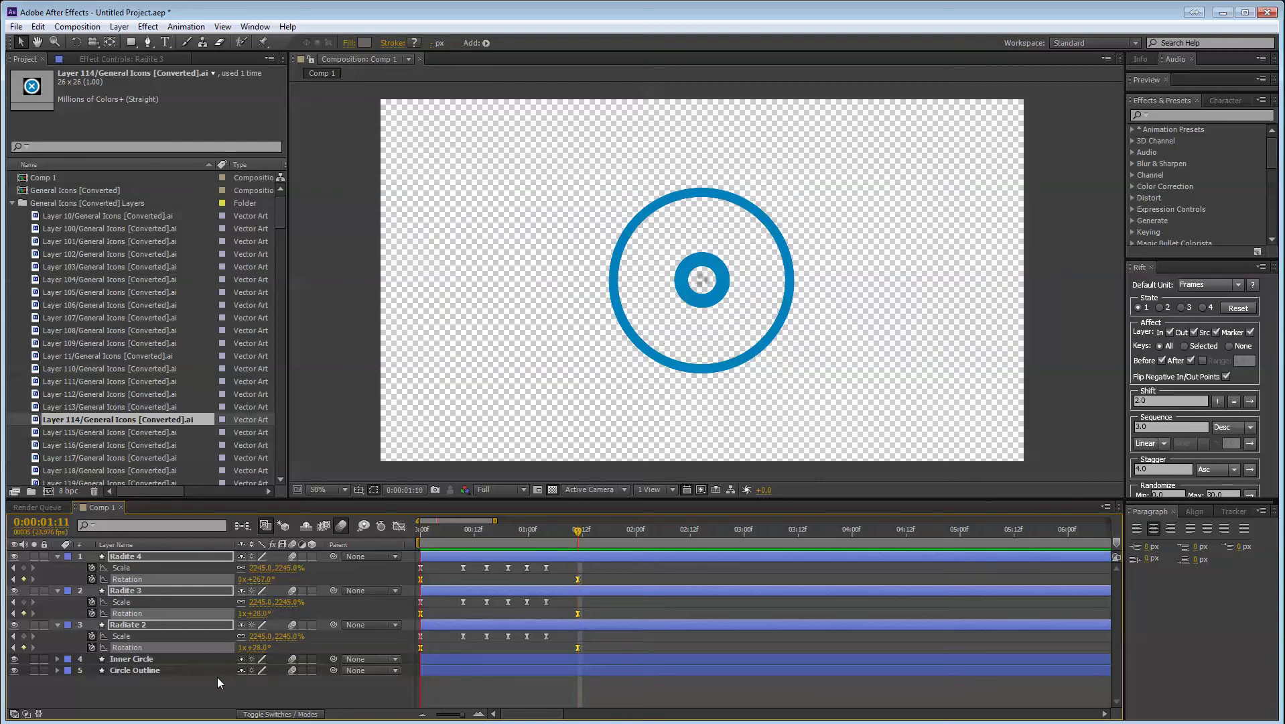
key(space)
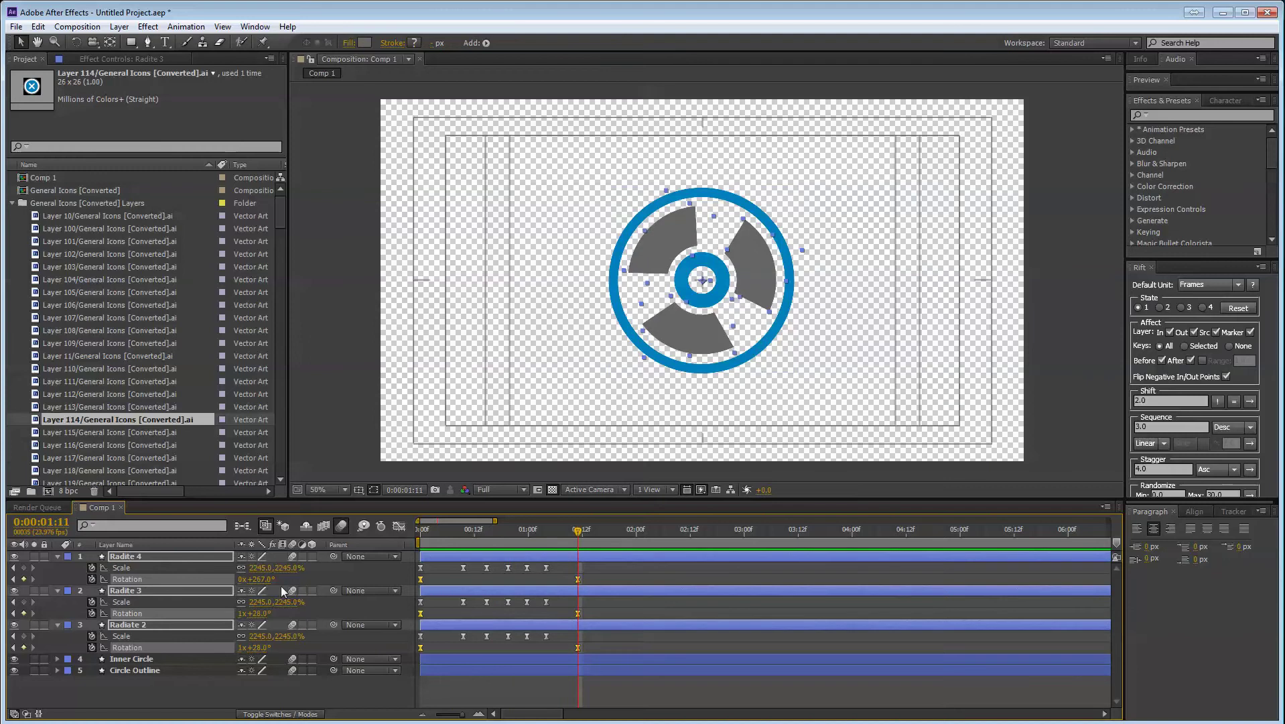
- Lower the ending Rotation of the three segment layers further, to 0x+230° for Radite 3 and Radiate 2, and preview from the start
drag(268, 585, 203, 619)
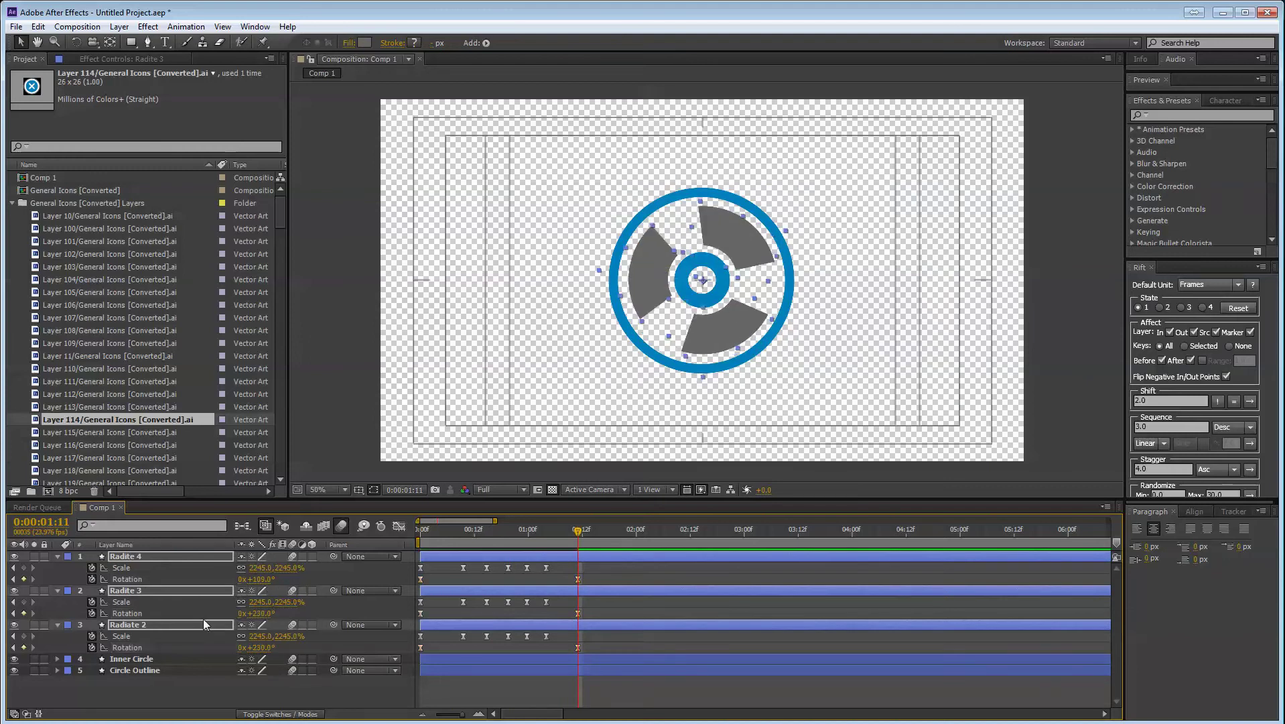
key(space)
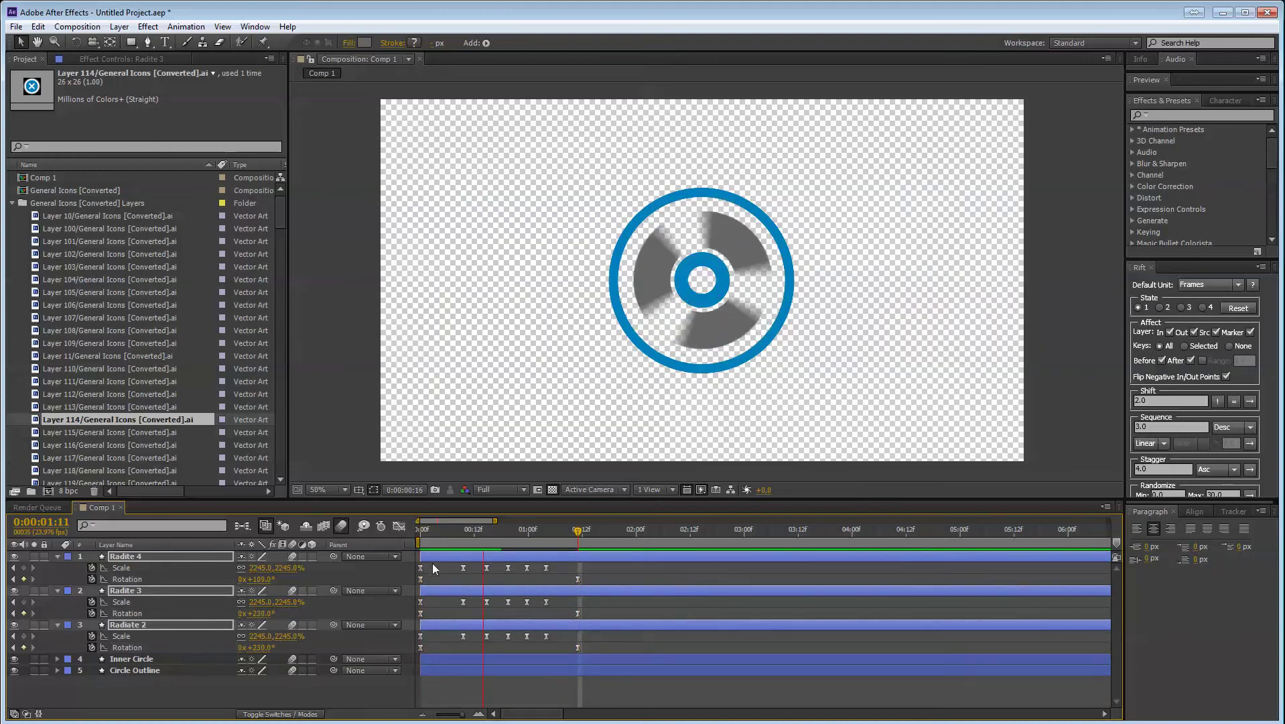
click(425, 531)
drag(422, 531, 417, 531)
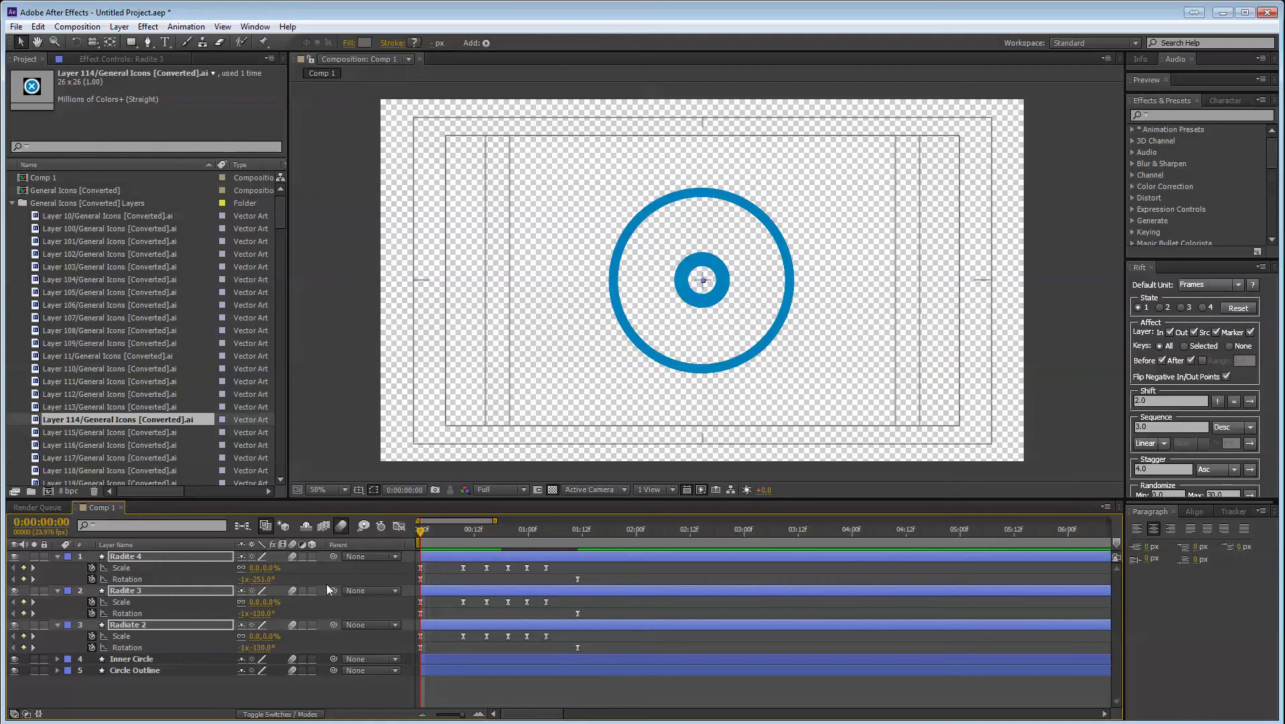
- Try setting the starting Rotation of all three segment layers to 0x+0°, and undo the recent Rotation changes
click(245, 613)
key(Tab)
click(267, 691)
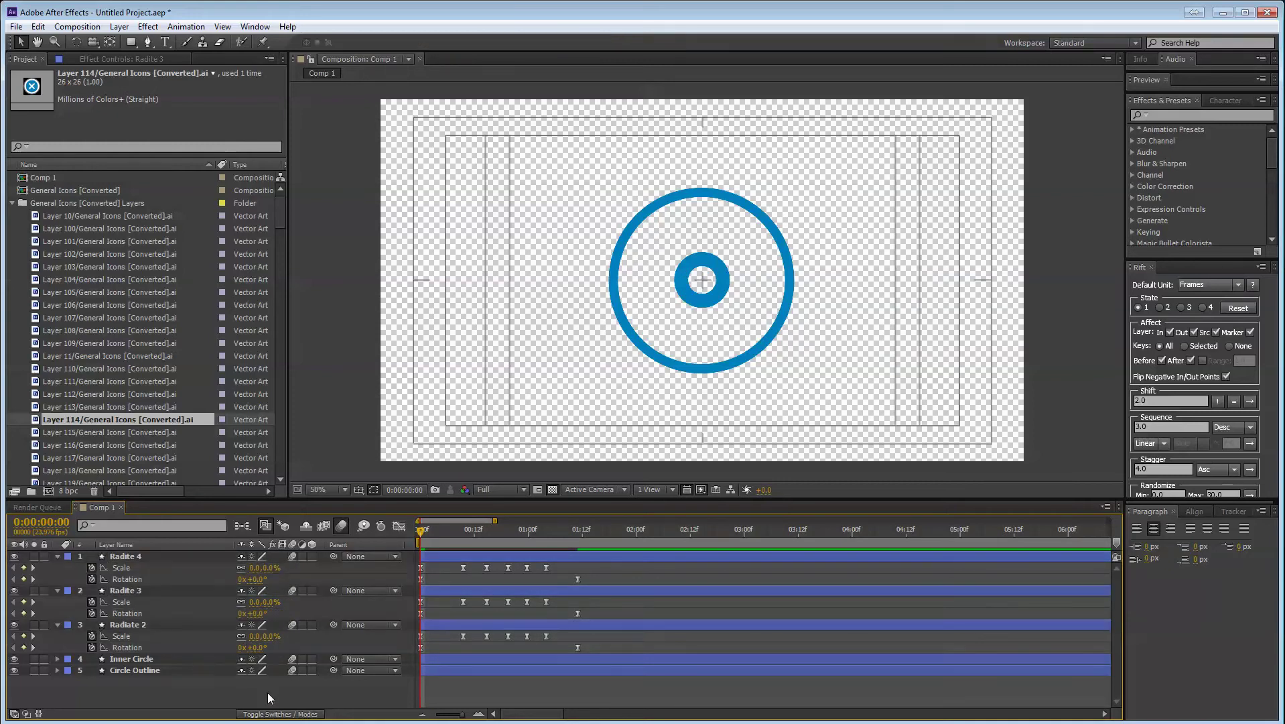
drag(521, 536, 409, 503)
key(ctrl+z)
key(ctrl+z)
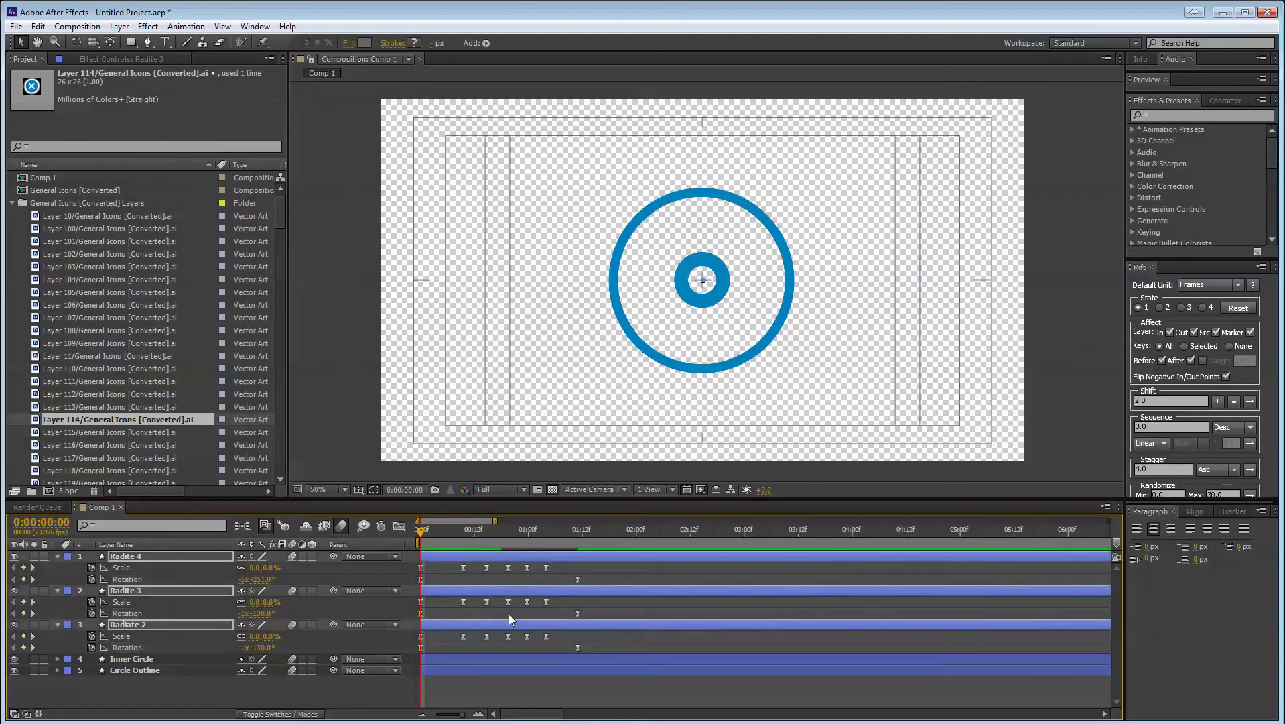
key(space)
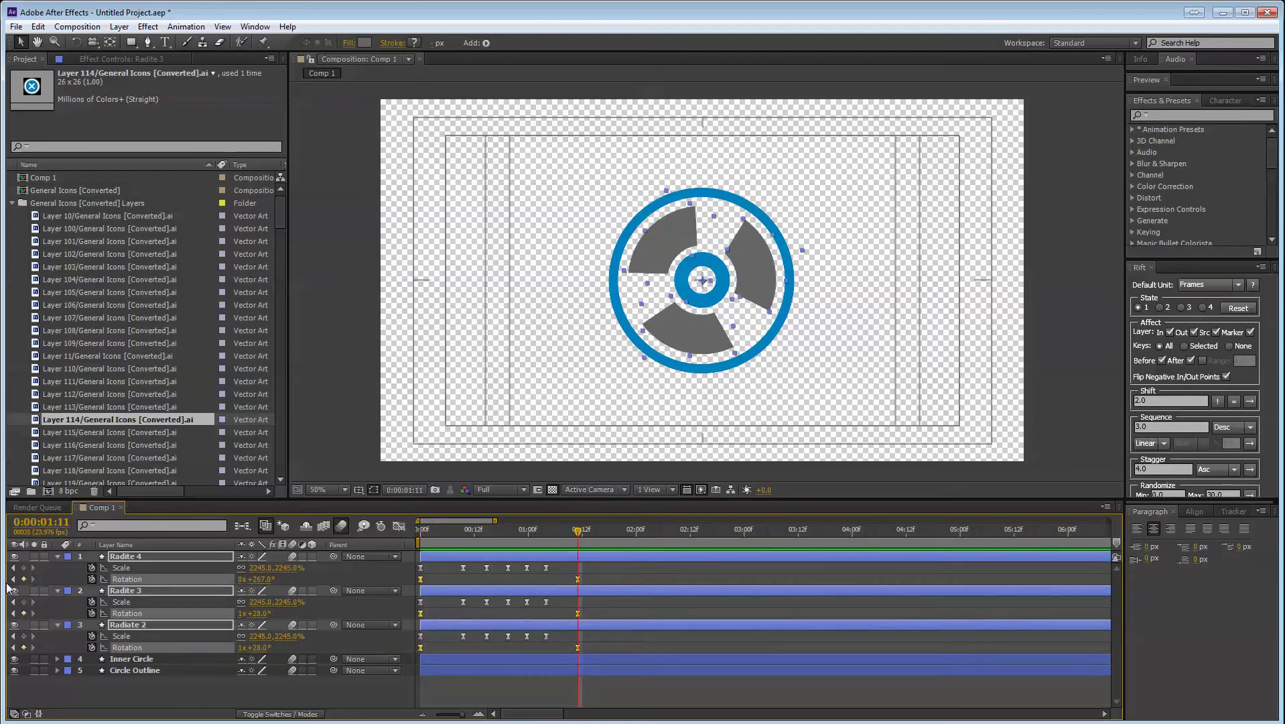
- Remove all Rotation keyframes from the three segment layers and check which segment belongs to which layer
click(91, 578)
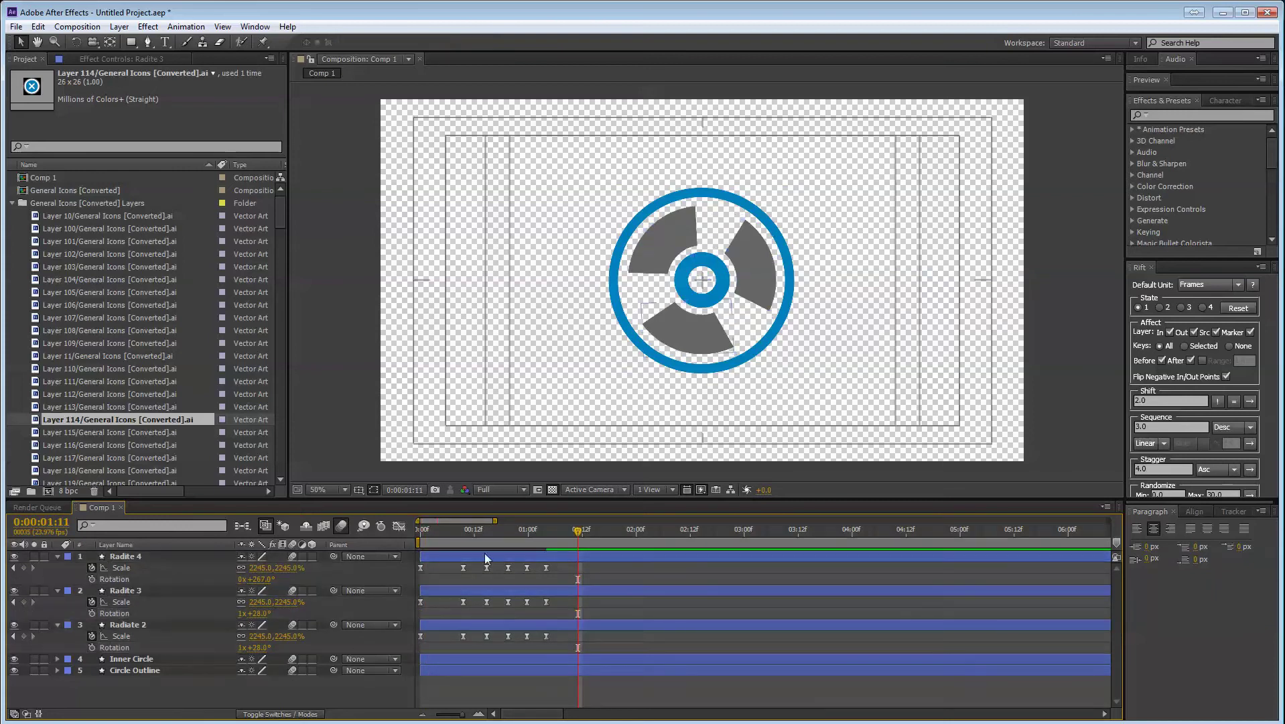
click(753, 270)
click(653, 263)
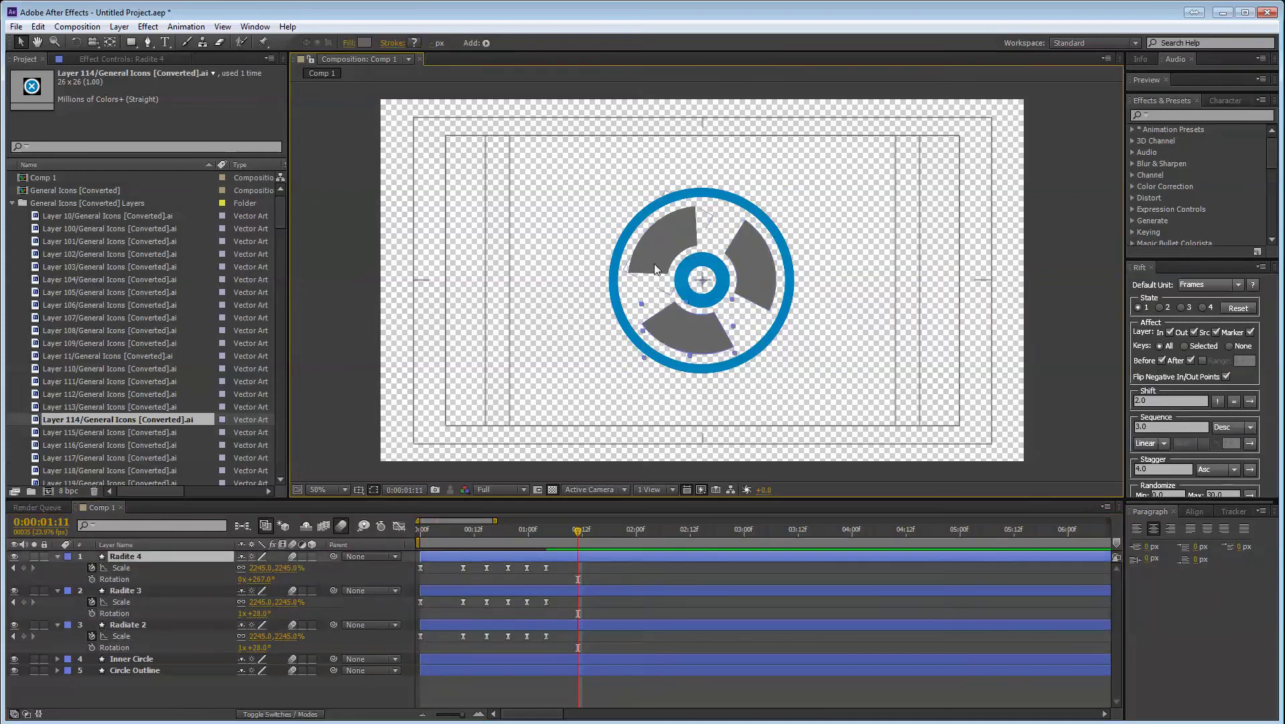
click(652, 254)
click(304, 690)
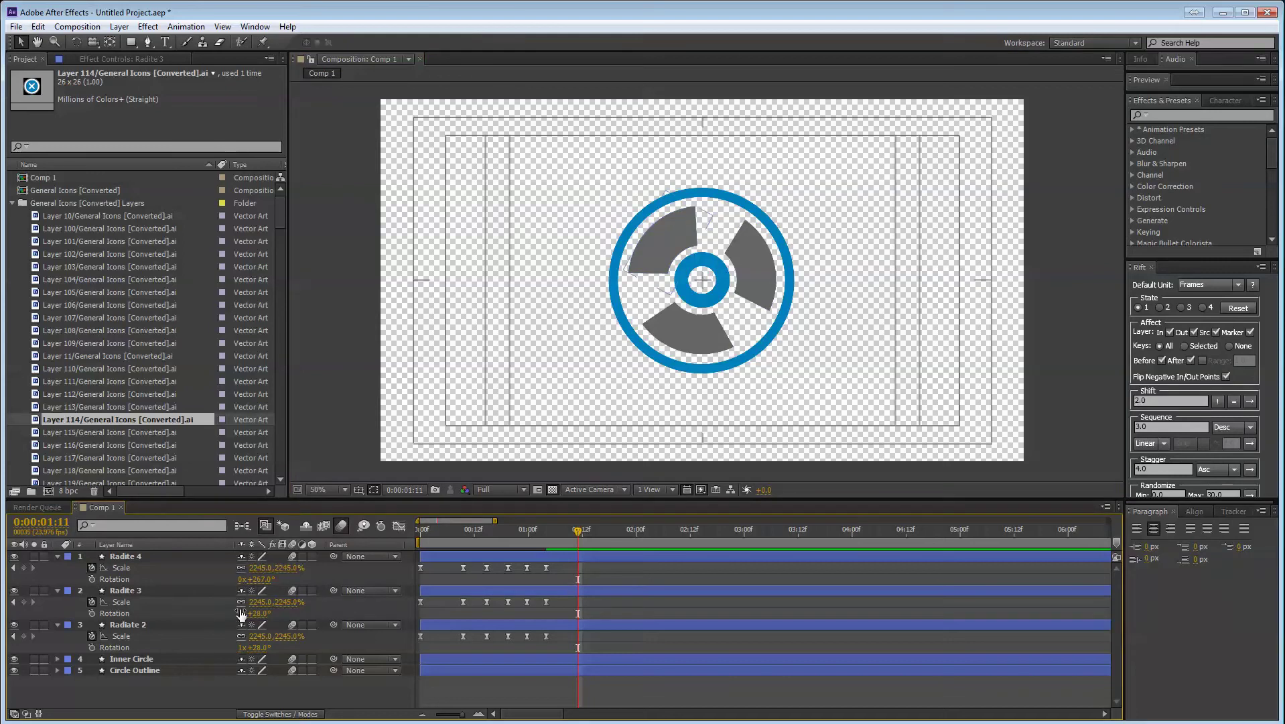
- Set the Rotation of Radite 3 and Radiate 2 to 0x+0° and that of Radite 4 to 0x+240°
click(137, 593)
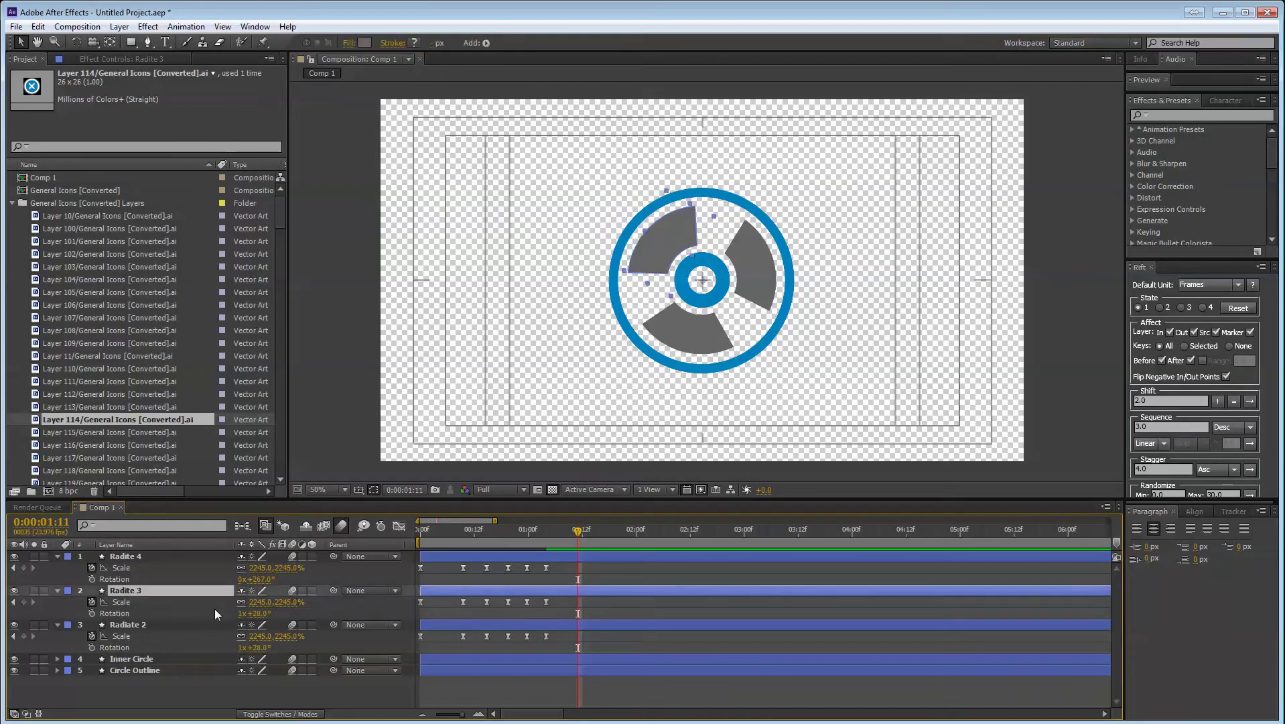
click(241, 613)
key(Tab)
text(0)
key(Return)
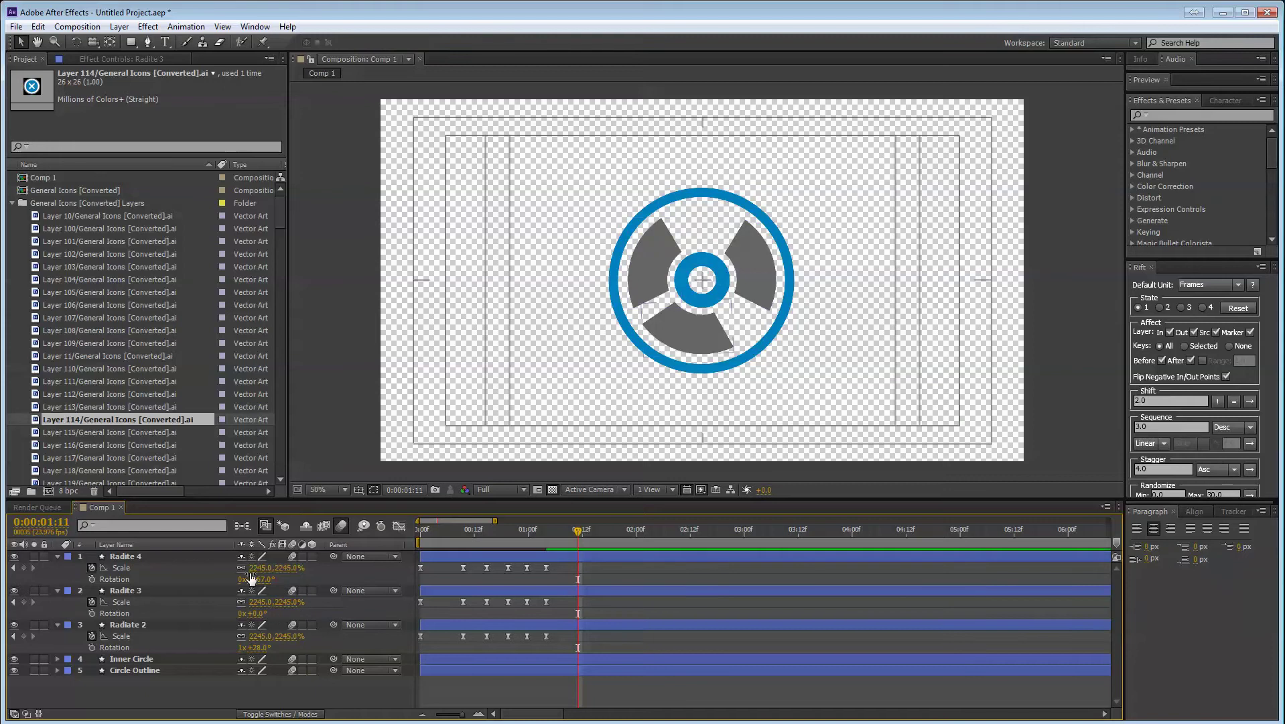
click(251, 579)
text(0)
key(Return)
click(258, 647)
text(0)
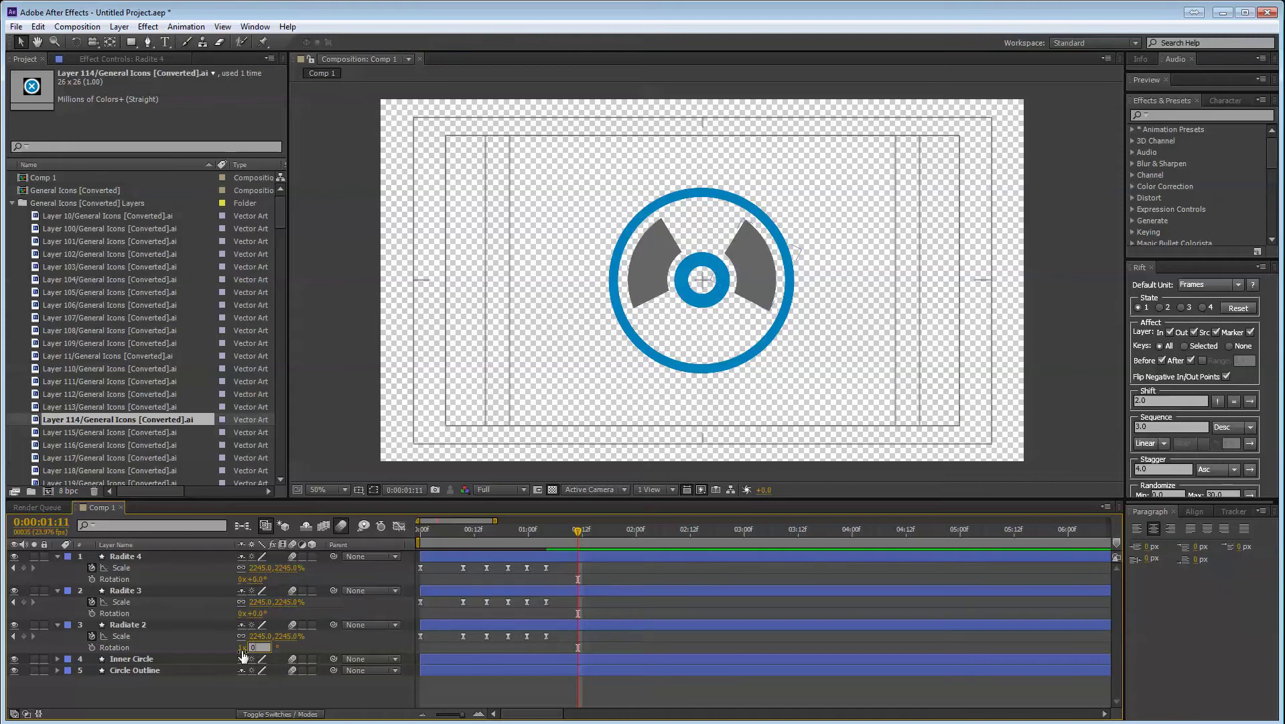
key(Return)
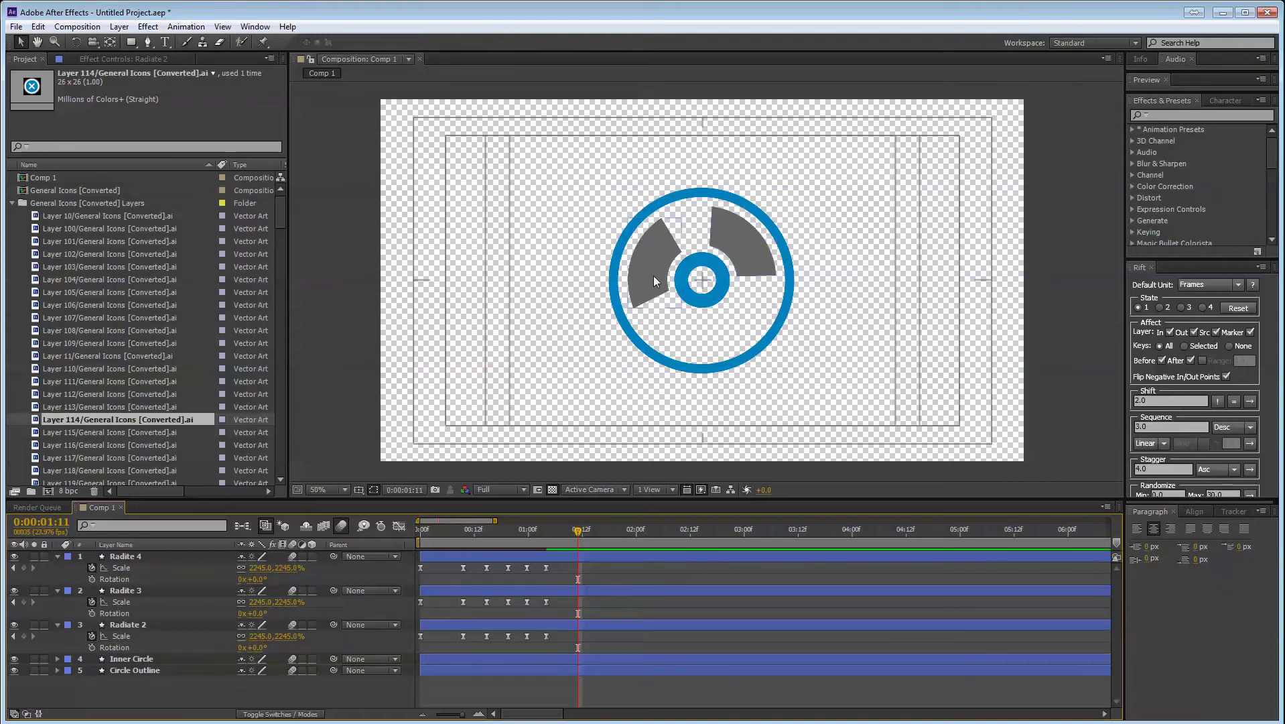
drag(256, 579, 438, 610)
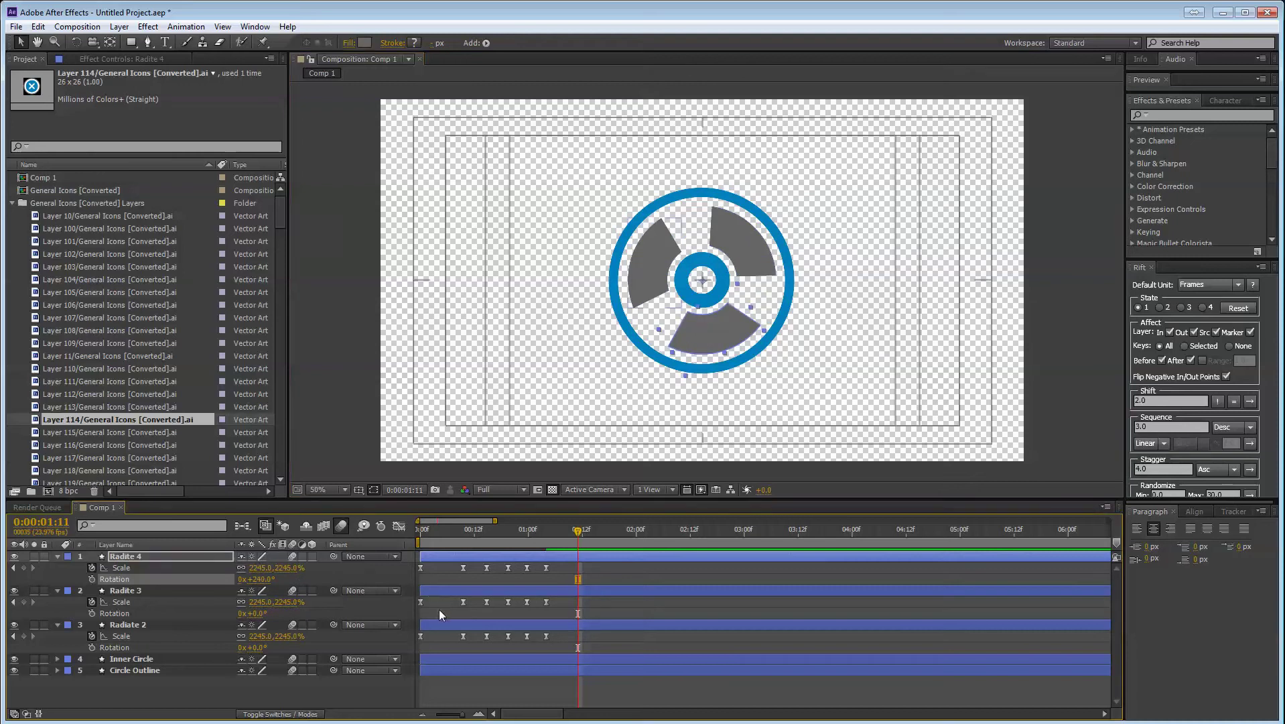
click(342, 700)
- Start Rotation keyframes for Radite 4, Radite 3 and Radiate 2 at 0:00:00:00
drag(441, 532, 327, 527)
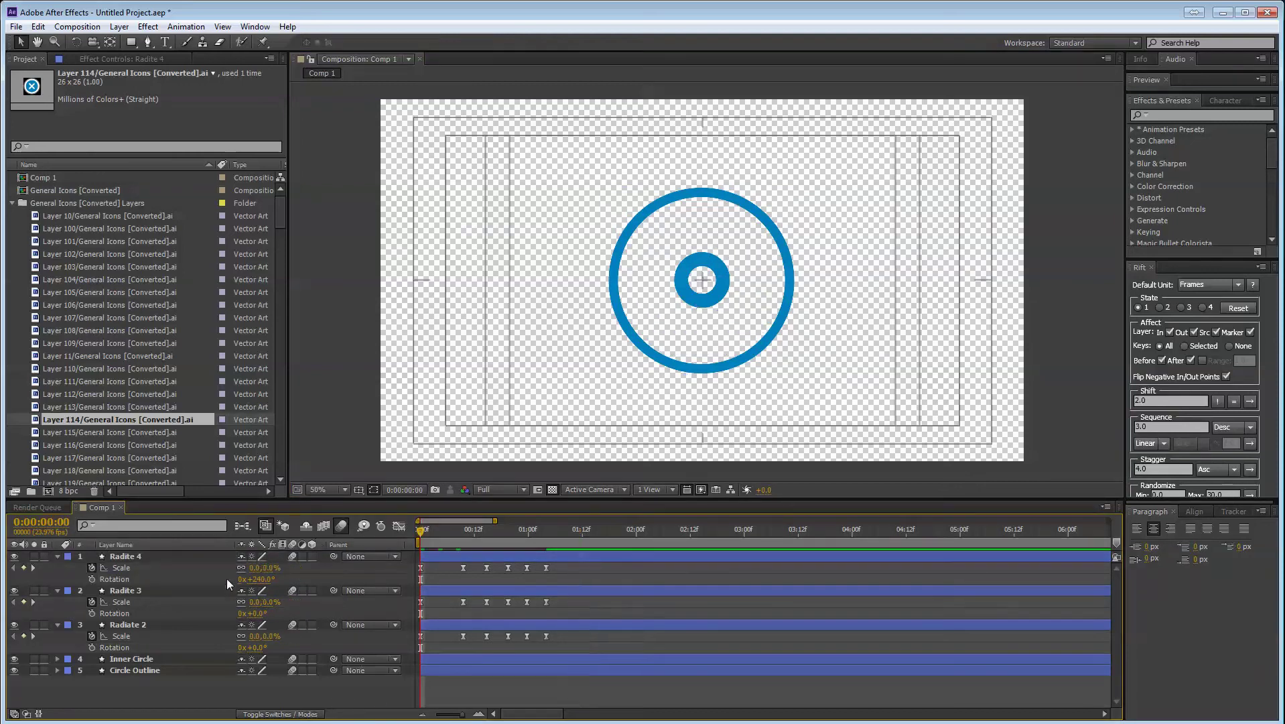
click(92, 579)
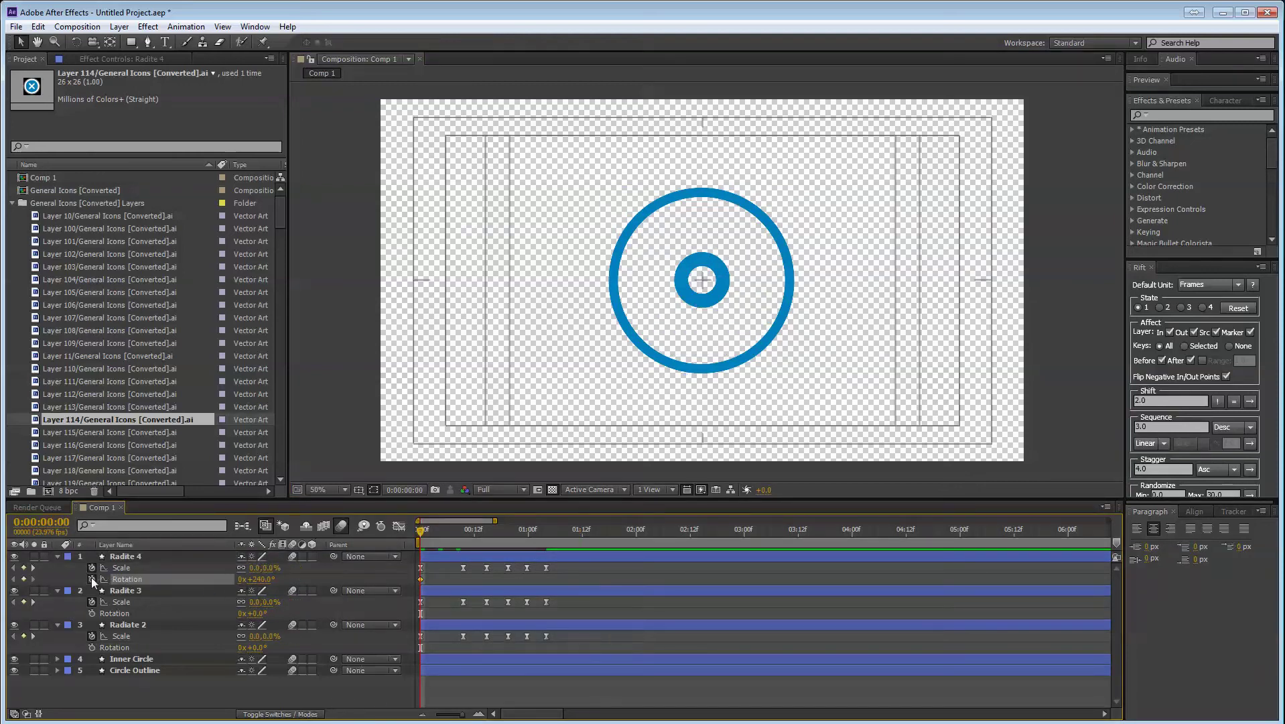
click(92, 613)
click(91, 647)
- At 0:00:01:13, keyframe the Rotation of the three segment layers at 1x+230° for Radite 4 and 0x+350° for Radite 3 and Radiate 2
drag(577, 531, 586, 530)
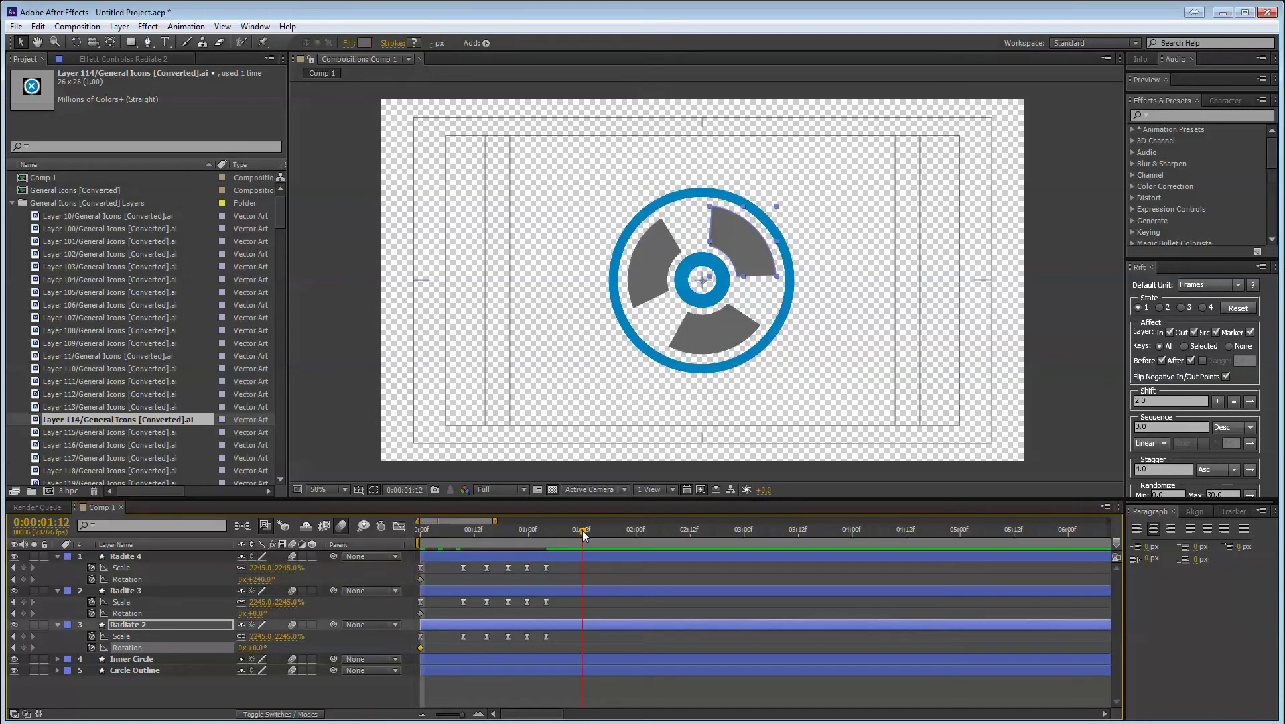
click(134, 589)
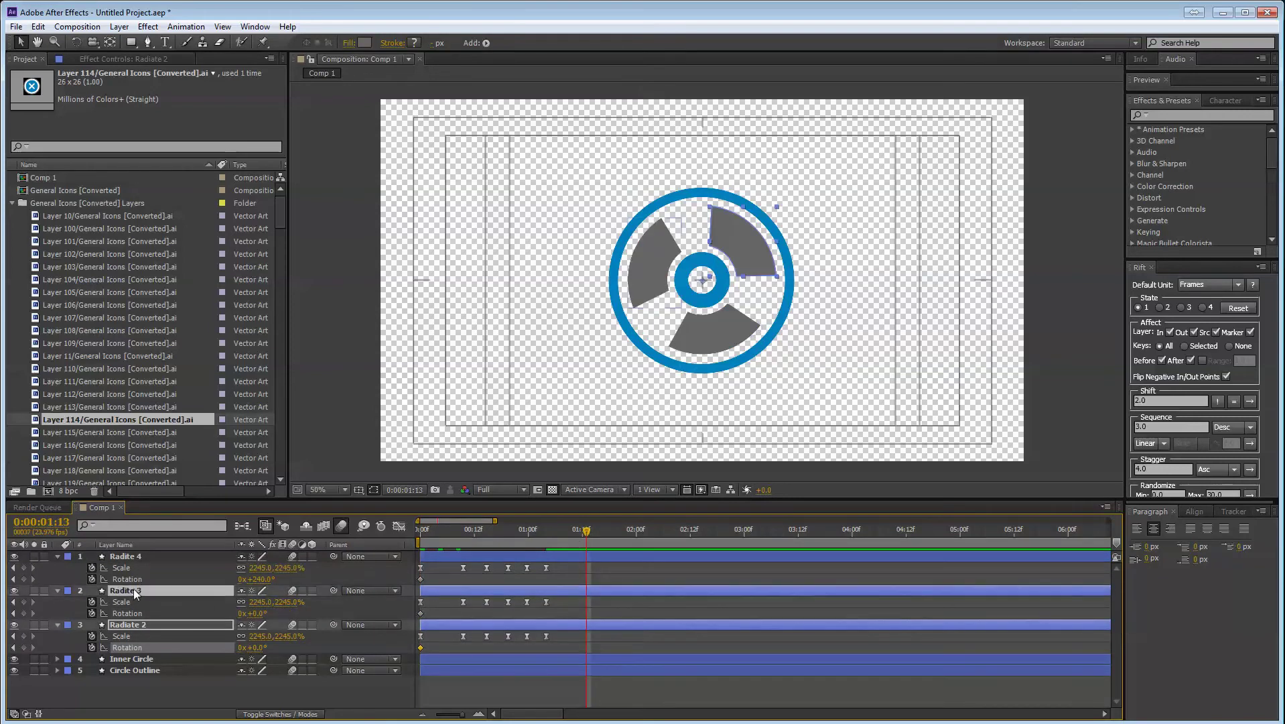
ctrl+click(135, 555)
drag(261, 584, 502, 583)
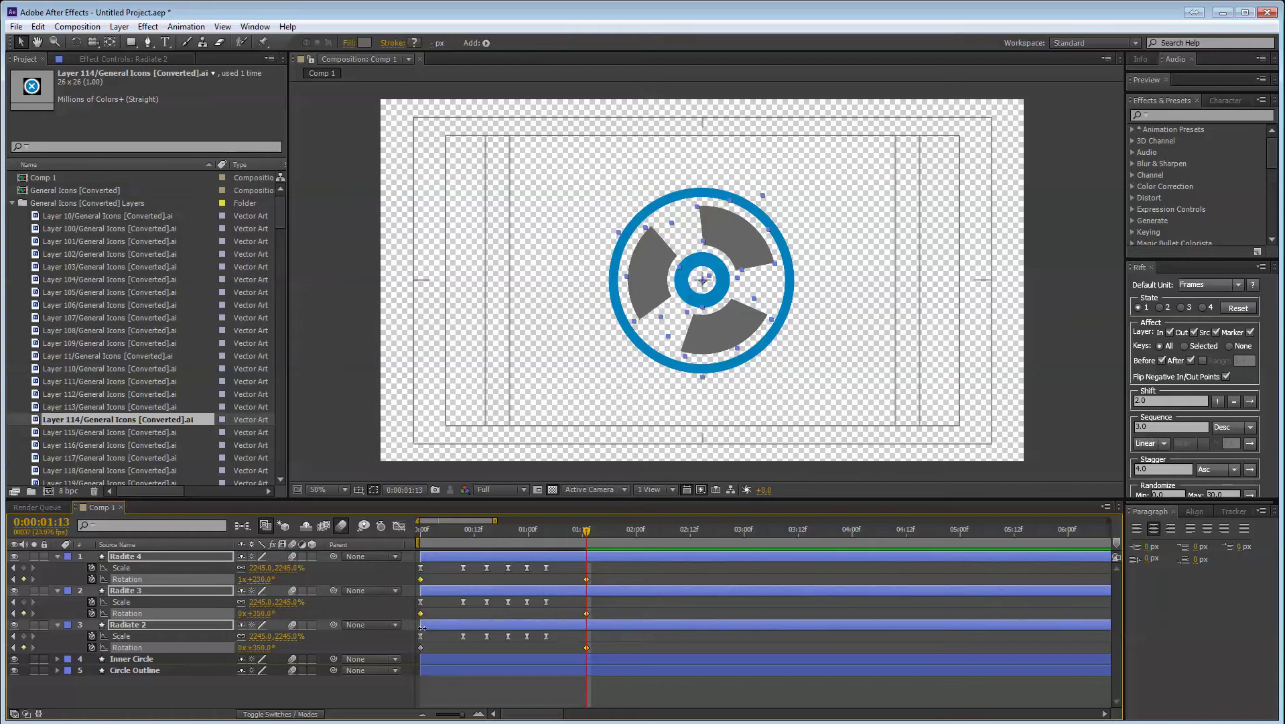
- Reshape the eased Rotation speed curve of the three segments in the Graph Editor to peak early and slow down gradually, and preview it
click(398, 525)
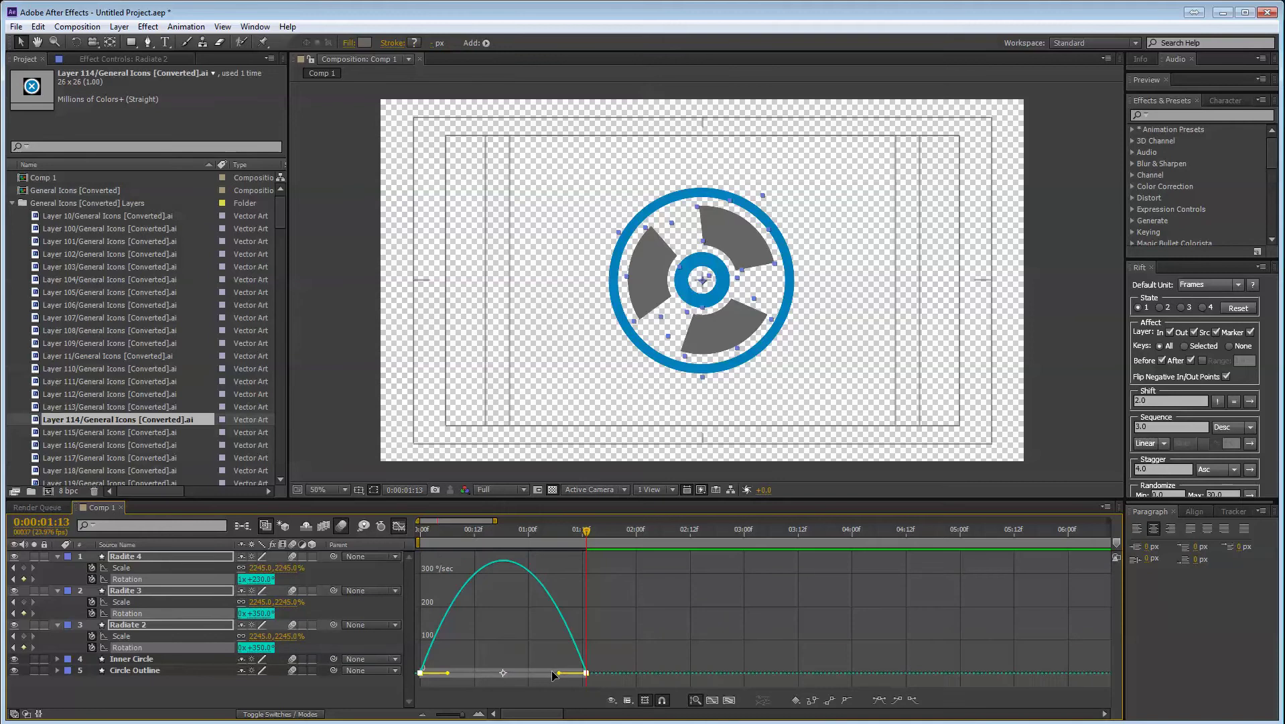
drag(559, 673, 436, 673)
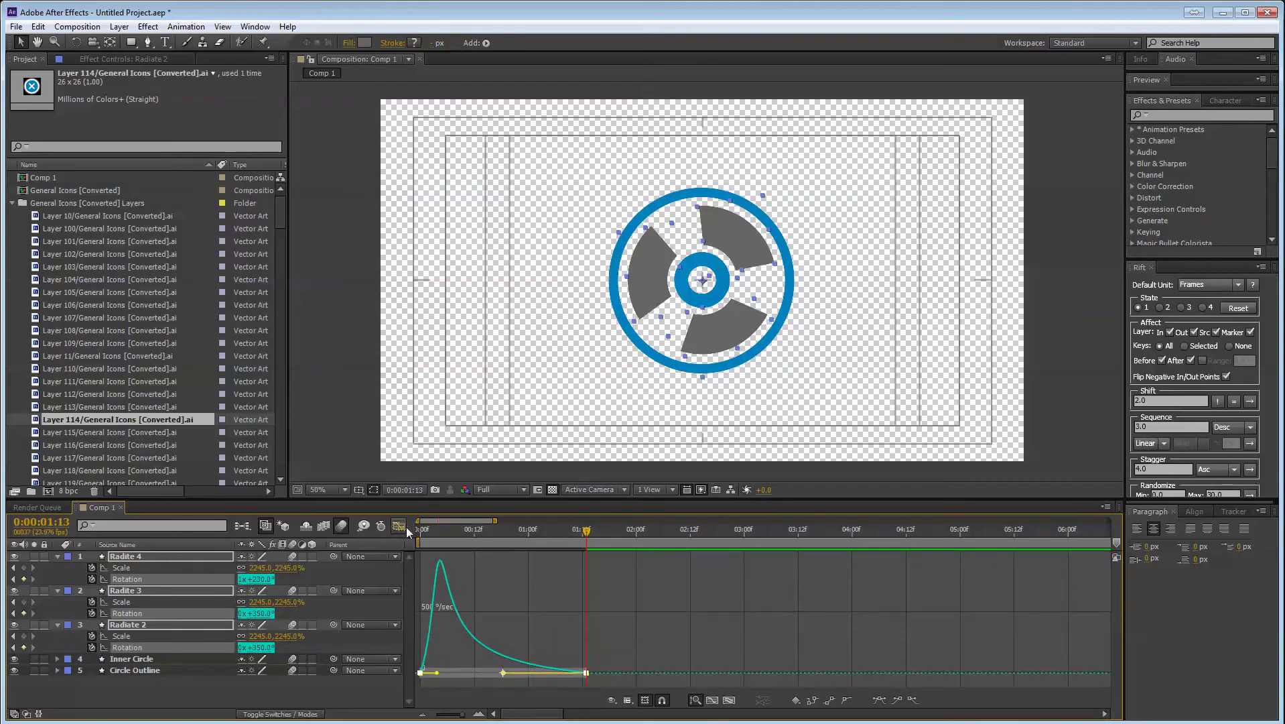
click(399, 526)
key(space)
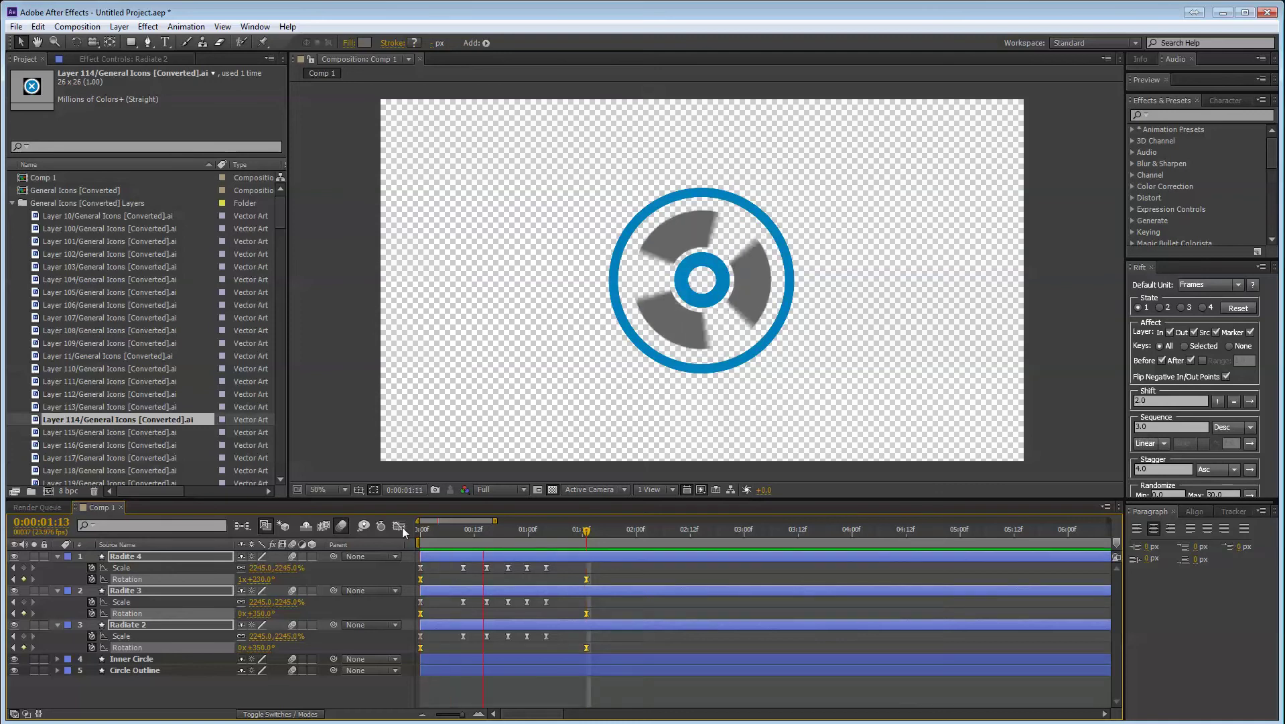
key(space)
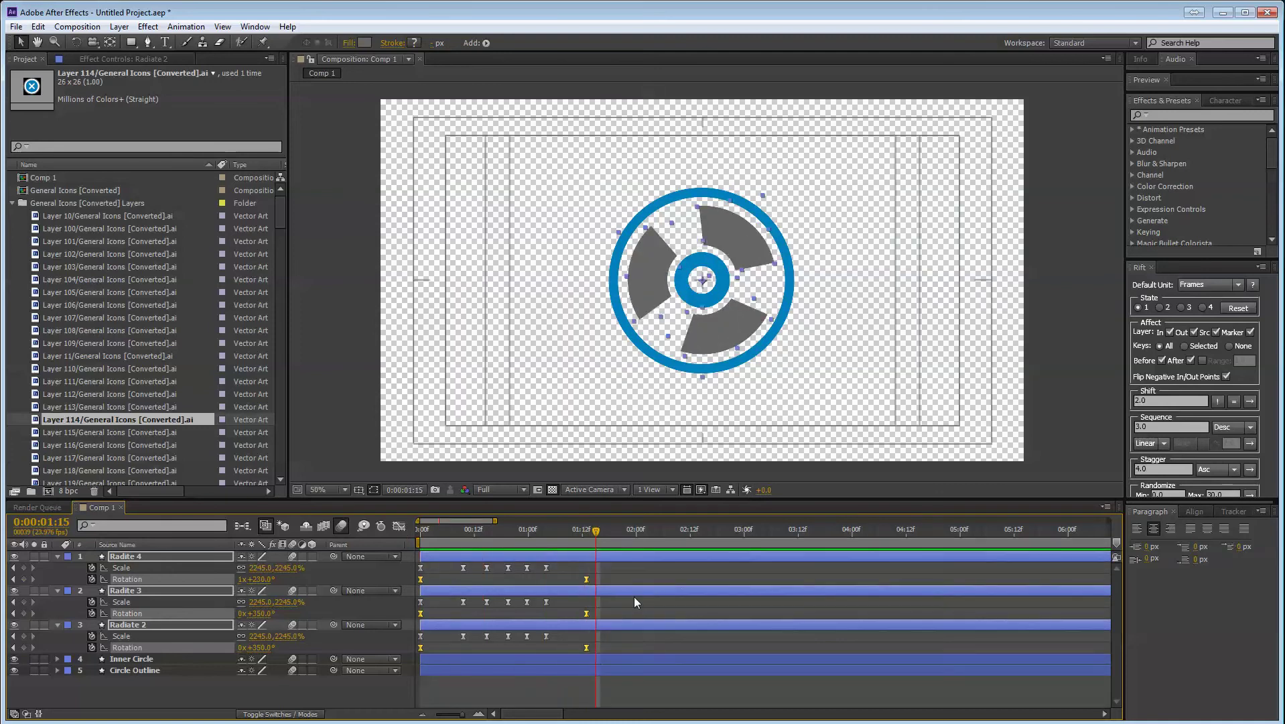
click(612, 569)
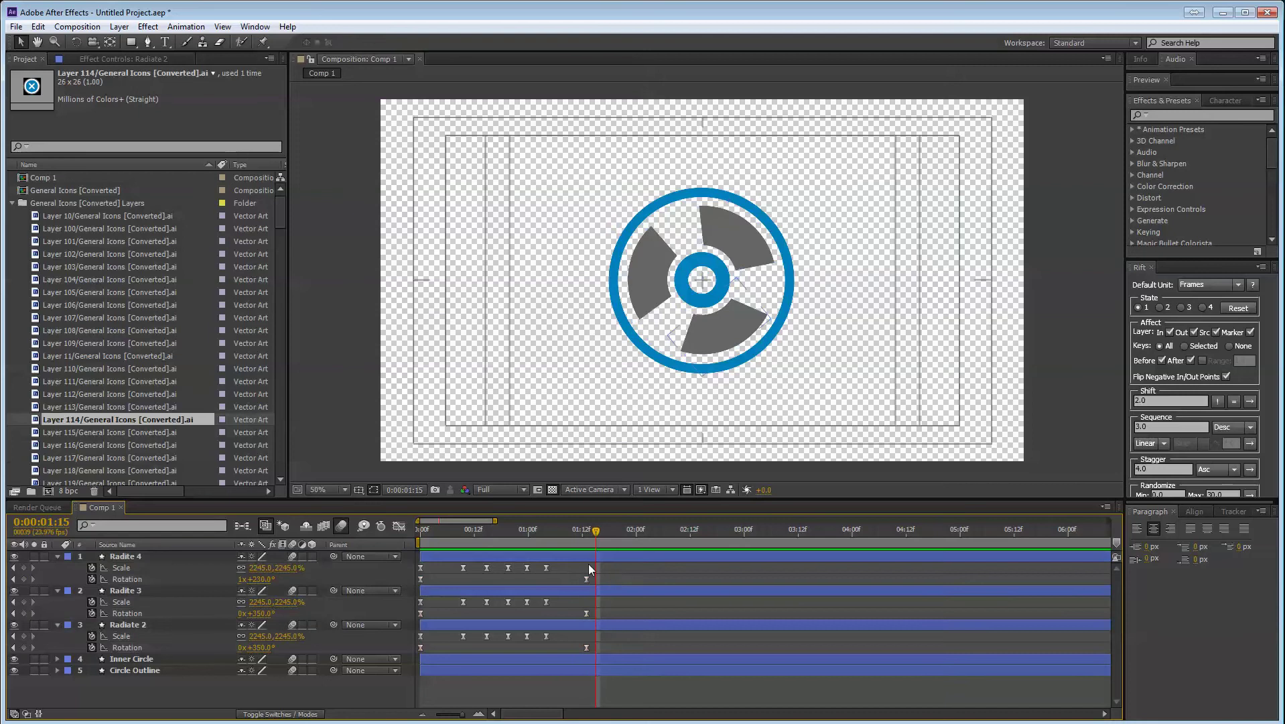
- Stagger the segment layers so Radite 3 starts about 4 frames and Radiate 2 about 8 frames after Radite 4, and preview the animation
click(144, 555)
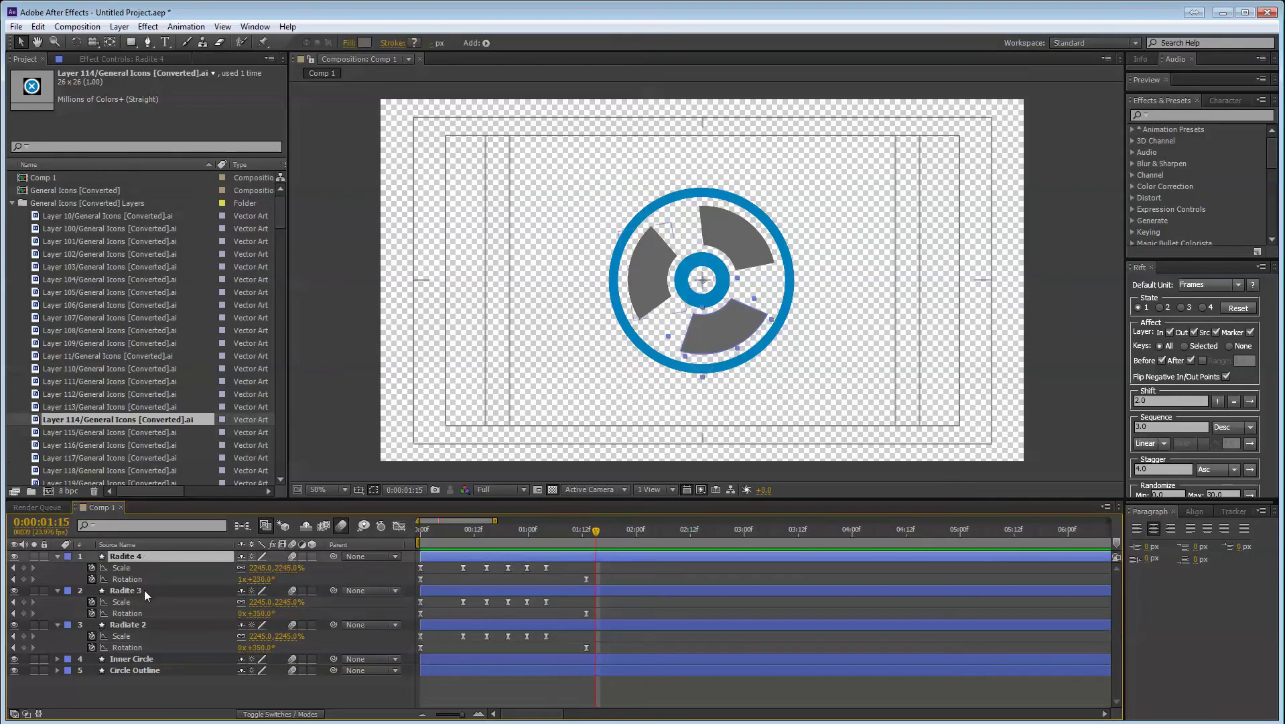
drag(426, 594, 480, 630)
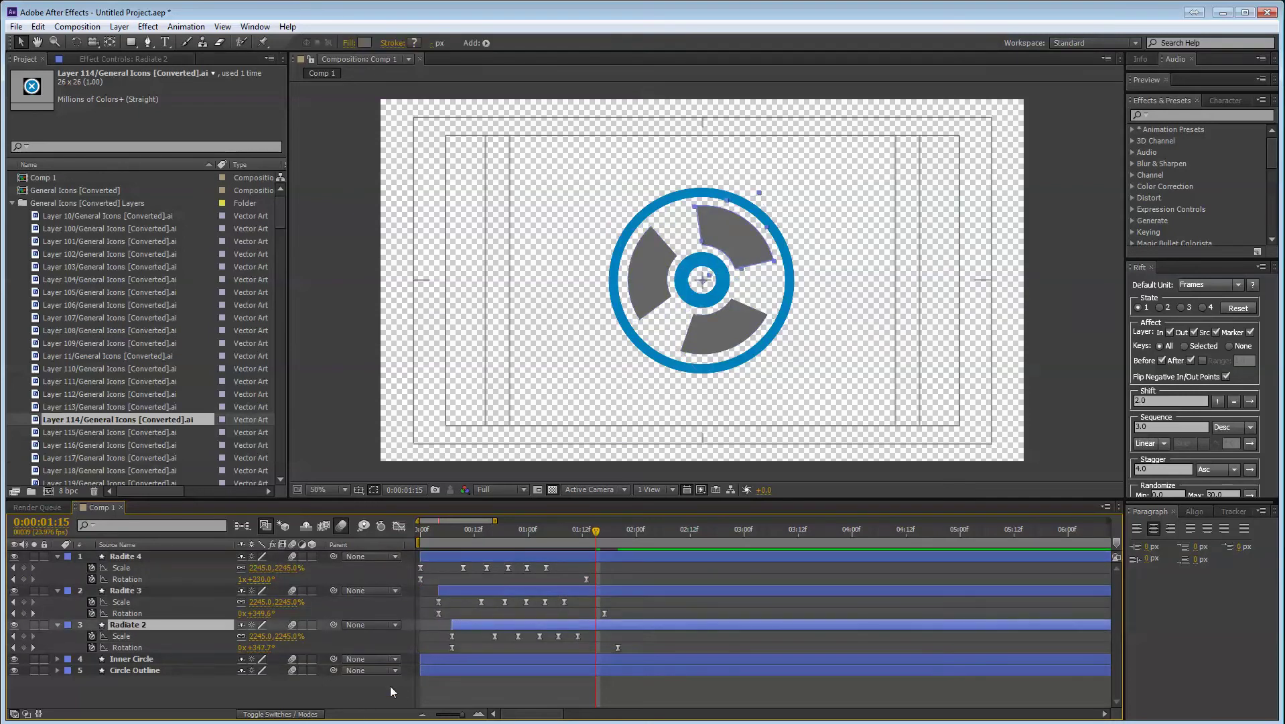
click(369, 674)
key(space)
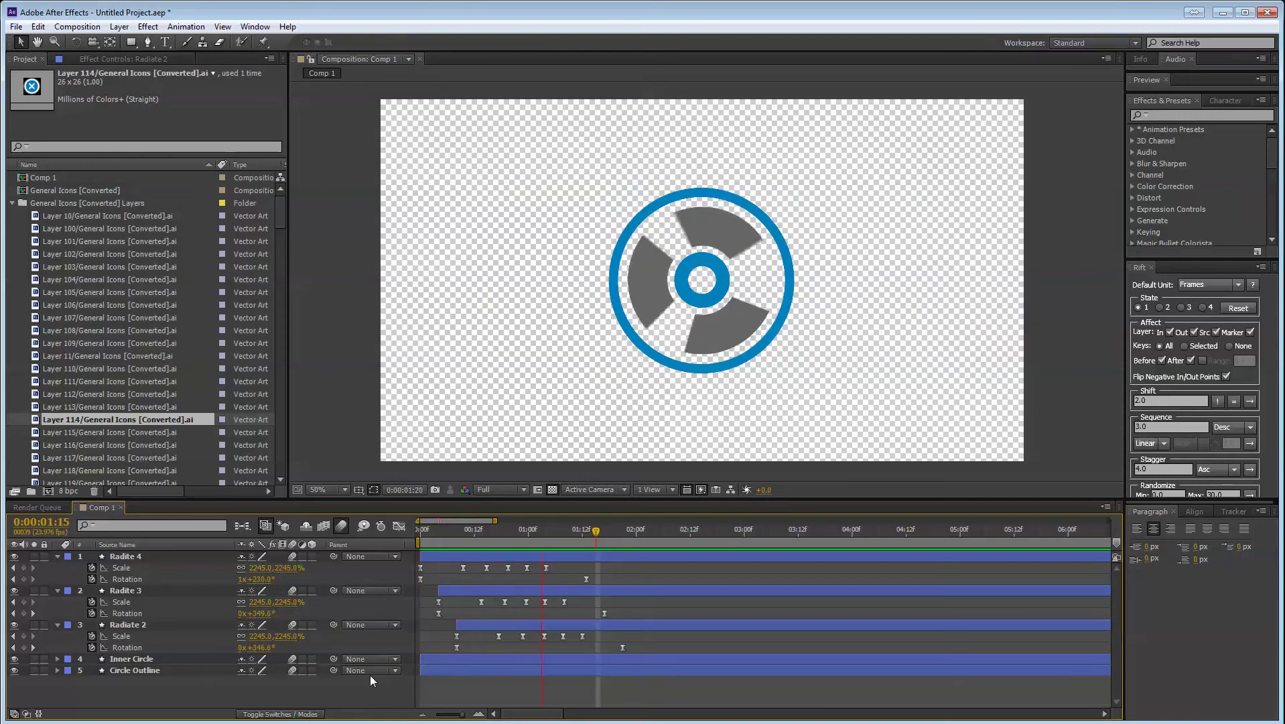
key(space)
key(space)
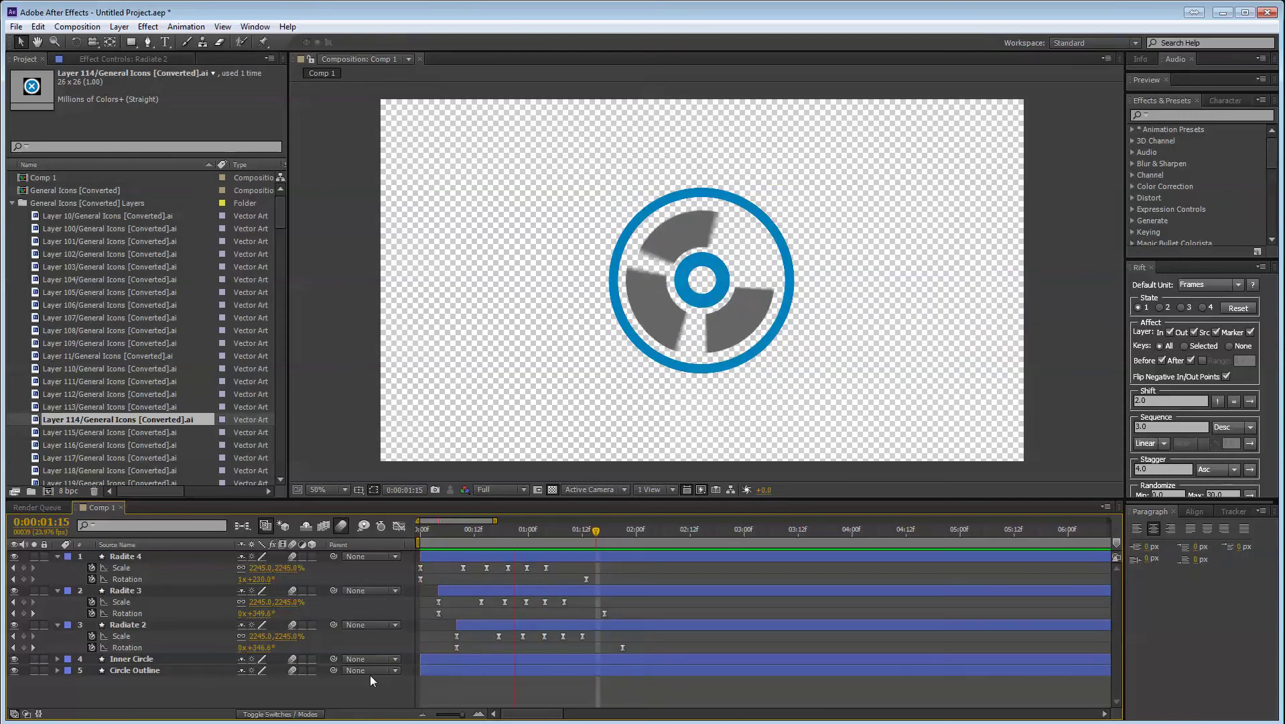
key(space)
- Tighten the stagger so Radite 3 starts about 2 frames and Radiate 2 about 4 frames after Radite 4, and review the animation
click(433, 537)
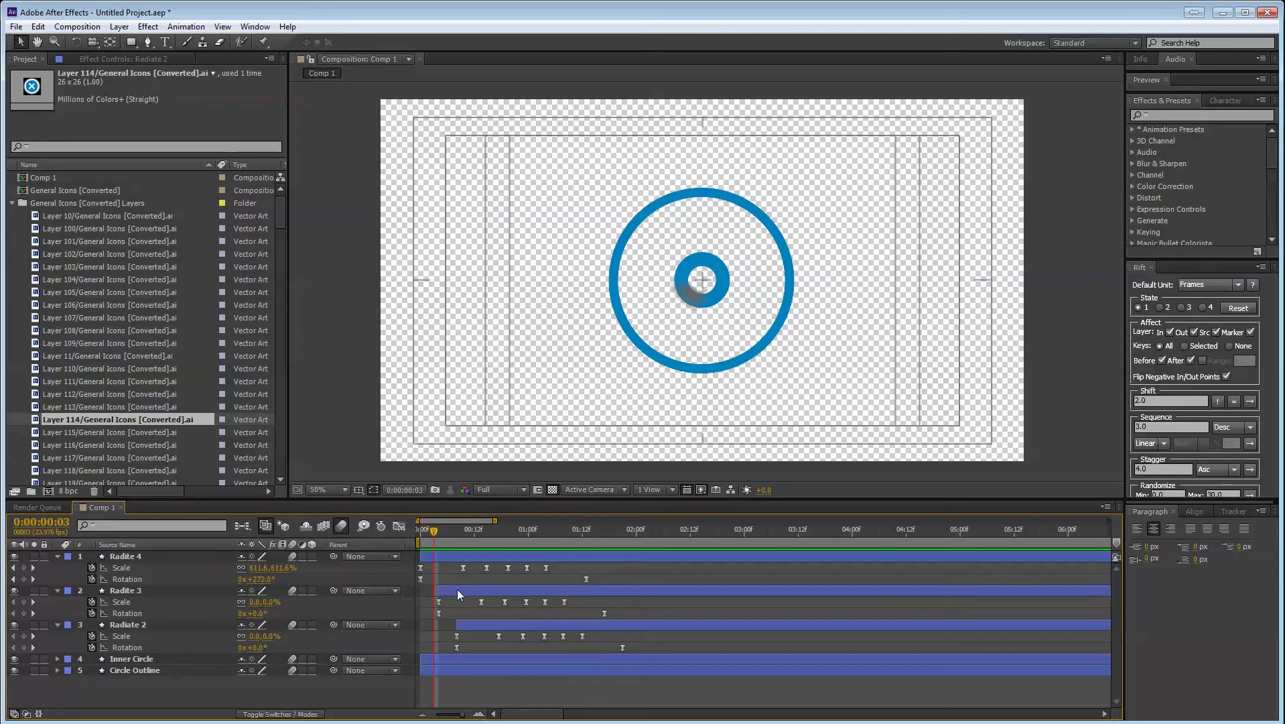
drag(457, 589, 445, 624)
click(380, 696)
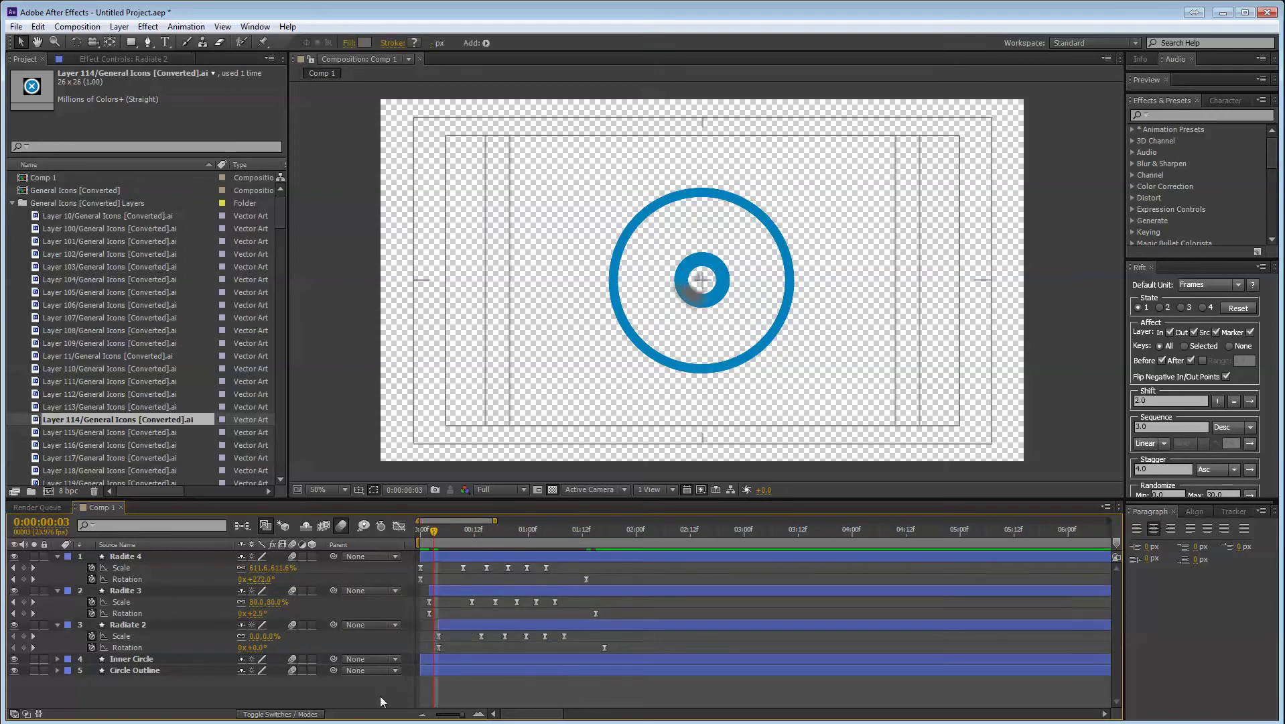
key(space)
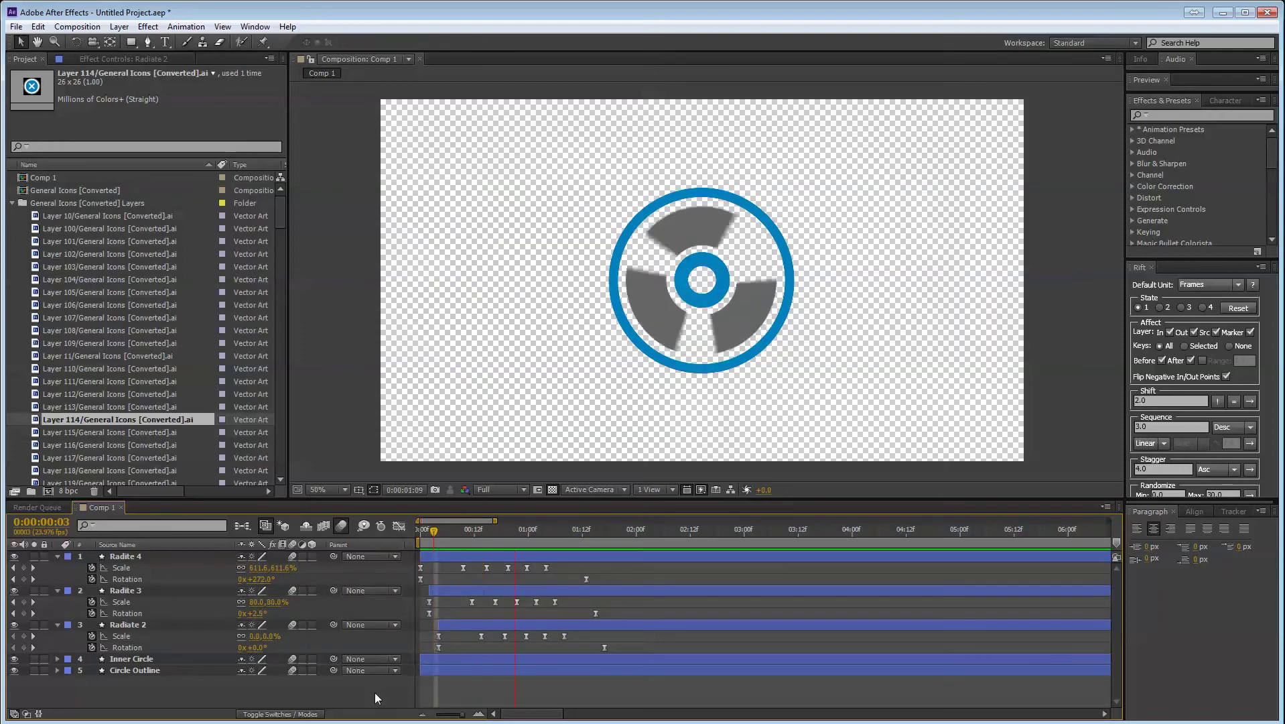
key(space)
click(430, 528)
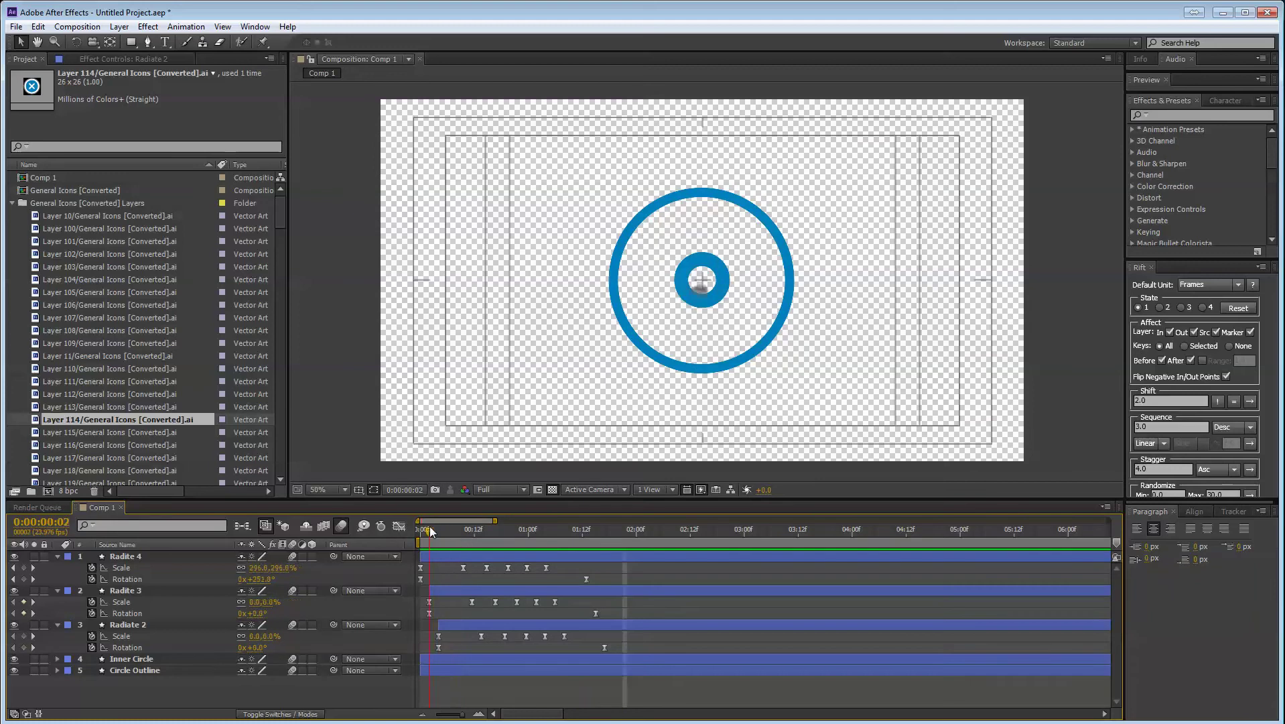
drag(430, 527, 569, 530)
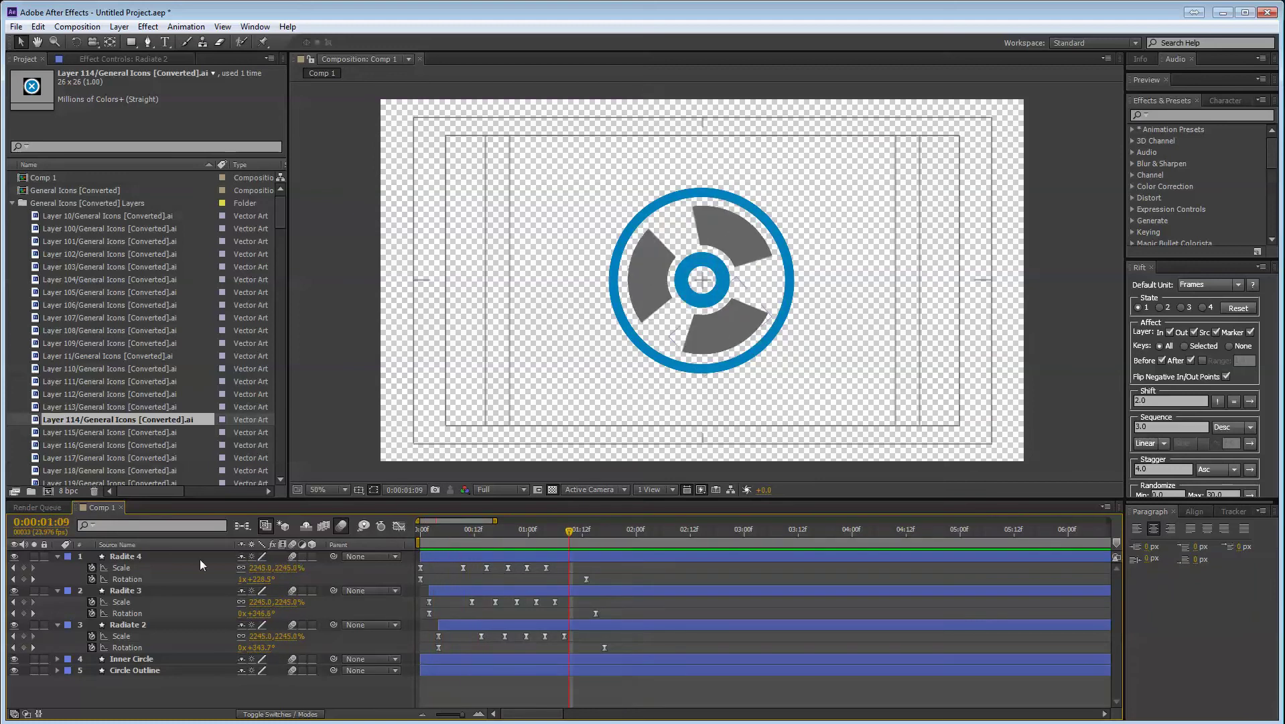
- Collapse the layer properties and scrub the animation to examine how the segments emerge around the inner circle
key(u)
click(721, 277)
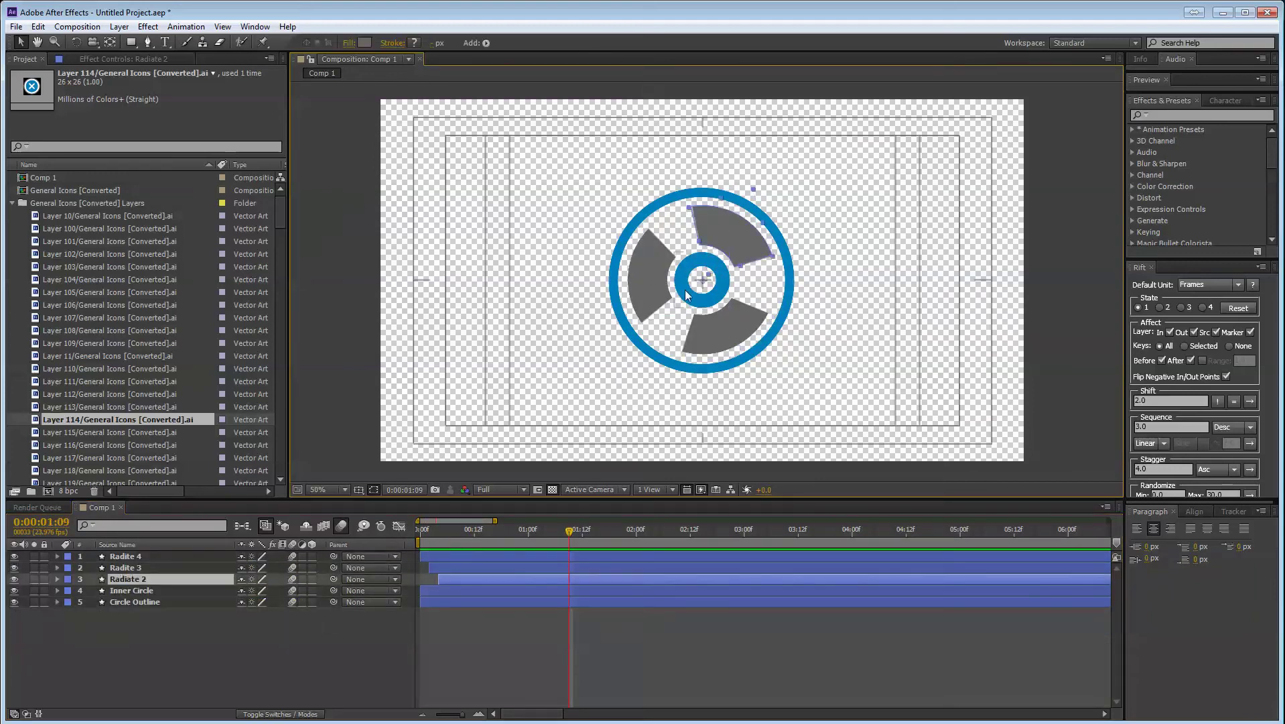
click(185, 672)
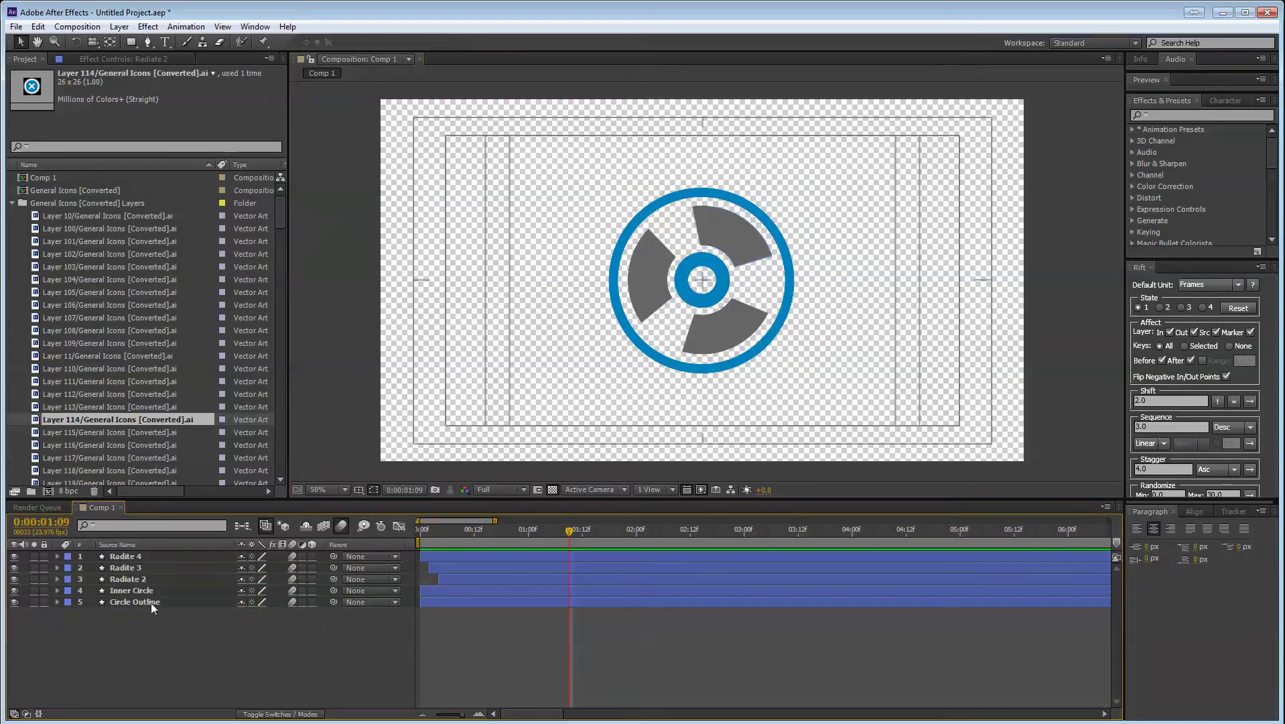
click(469, 529)
drag(460, 533, 445, 527)
key(period)
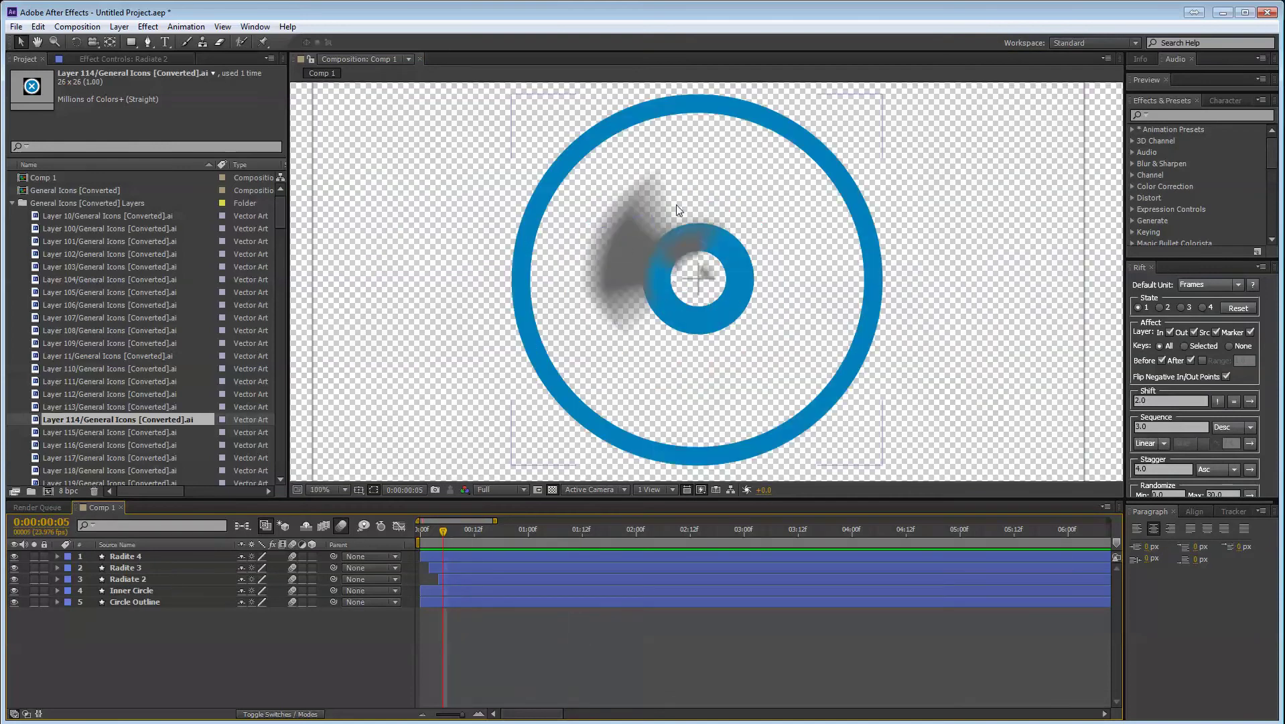
drag(437, 530, 577, 563)
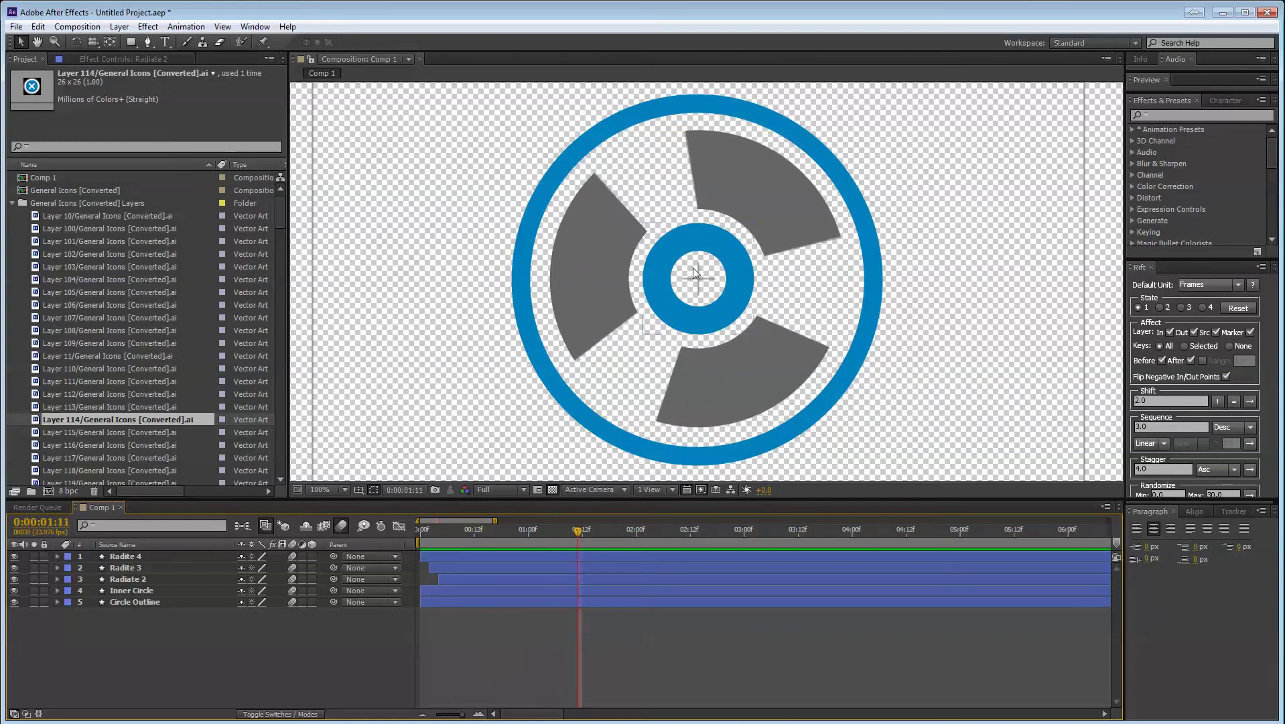
- Copy Radite 4's Scale keyframes onto the Inner Circle layer at 0:00:00:00, scrub through the result and collapse the layer properties
click(134, 590)
click(141, 557)
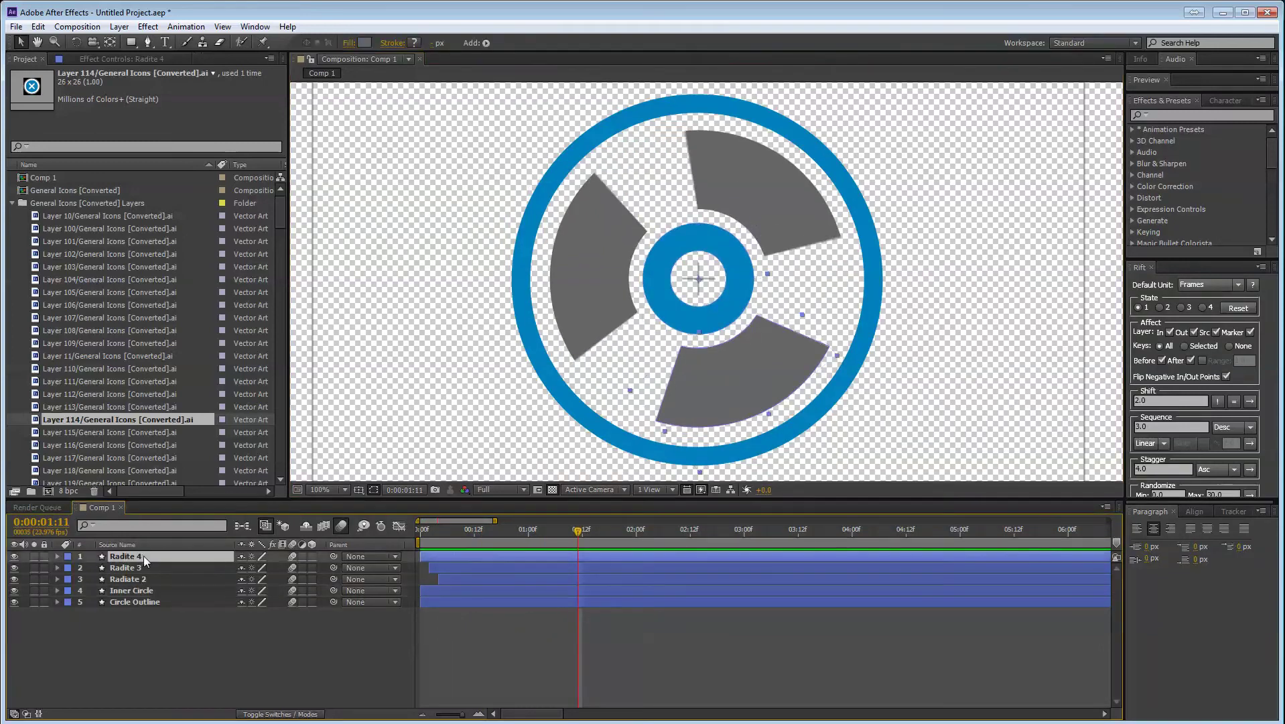
key(u)
drag(571, 564, 381, 577)
click(439, 601)
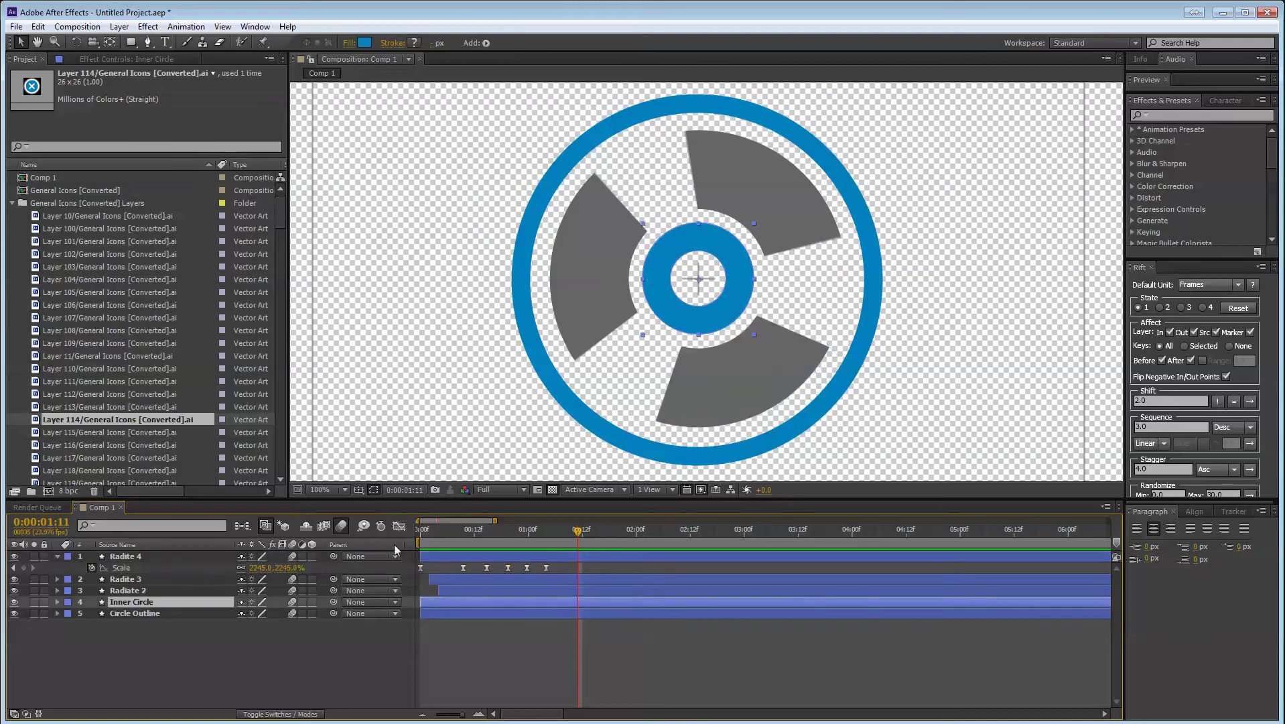
key(Home)
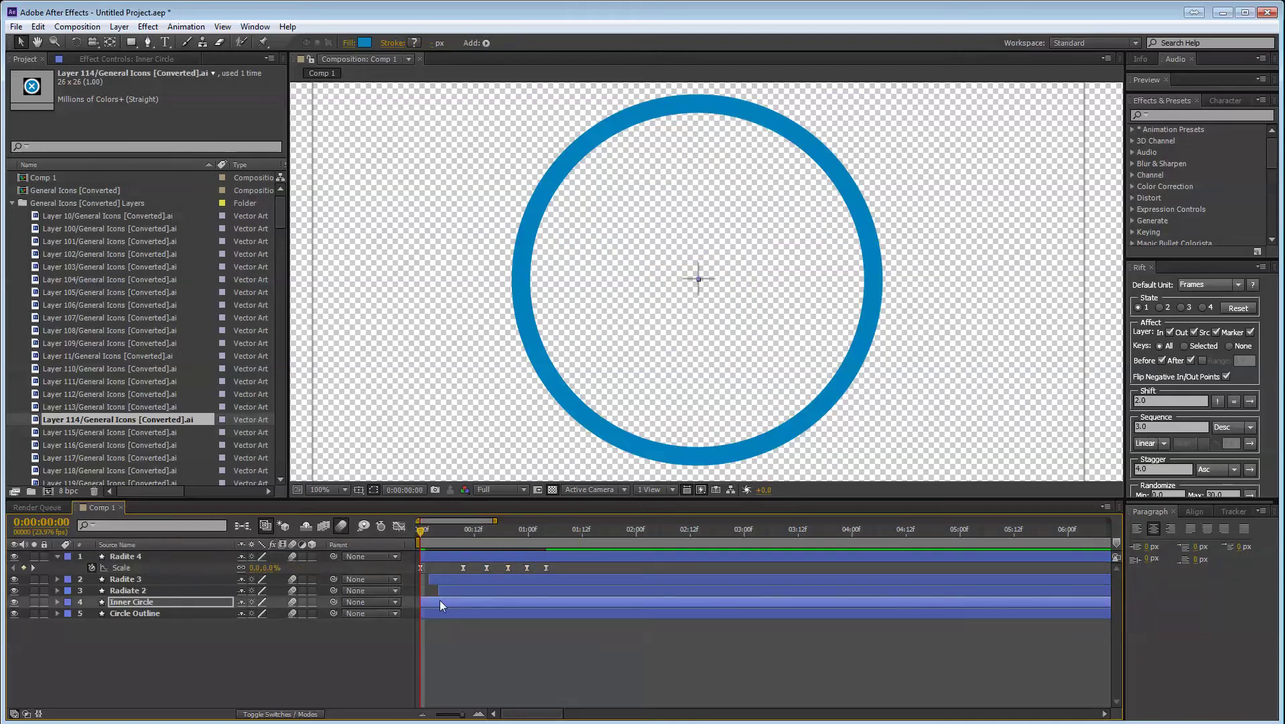
drag(435, 528, 551, 533)
key(ctrl+a)
key(u)
click(296, 640)
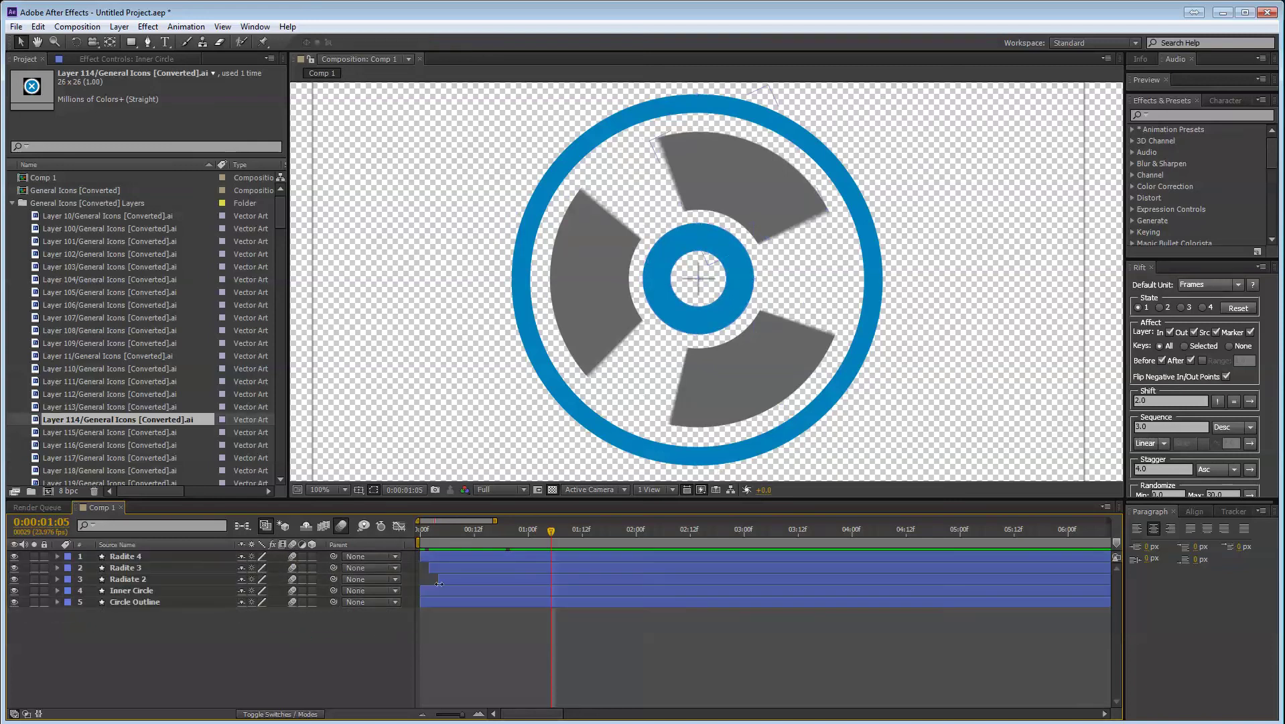
- Restagger the segment layers so Radiate 2 starts at about frame 2, Radite 4 at frame 4 and Radite 3 at frame 6, and preview
click(449, 579)
shift+click(444, 560)
drag(444, 565, 551, 593)
click(432, 617)
click(266, 649)
key(KP_0)
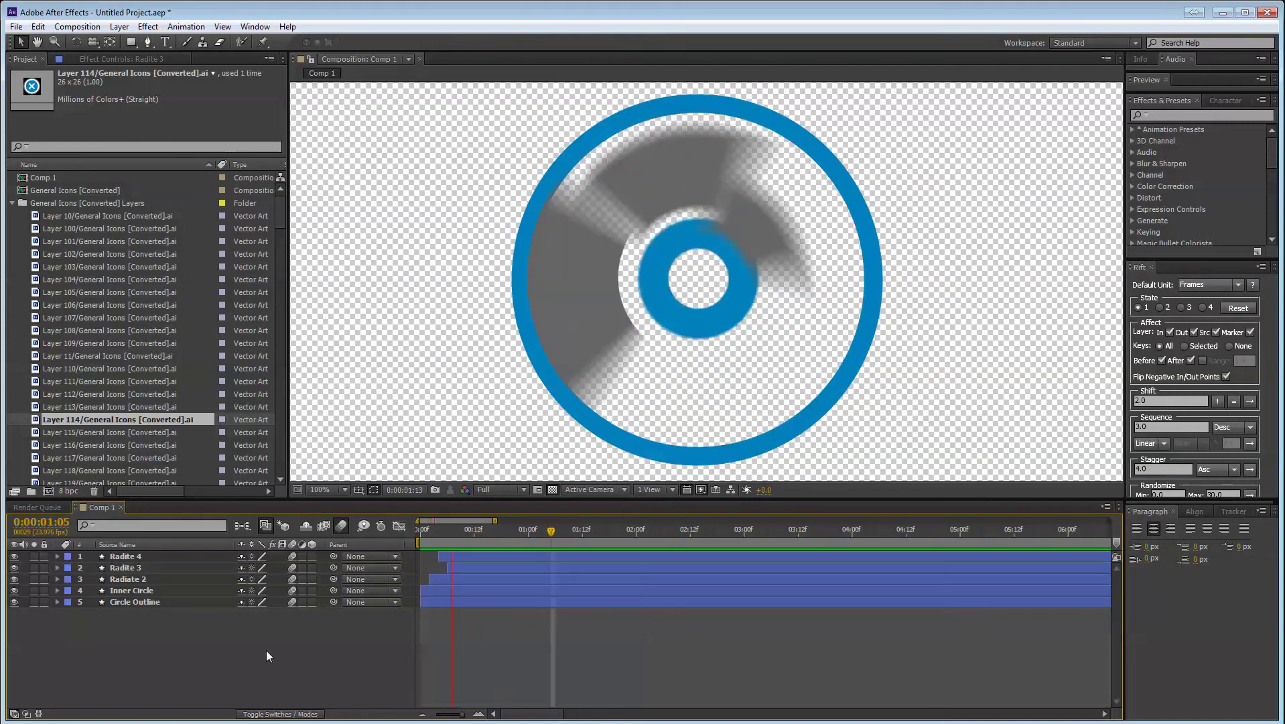
- Delay Radite 4 to about frame 5 and Radite 3 to about frame 8, and preview the animation
key(space)
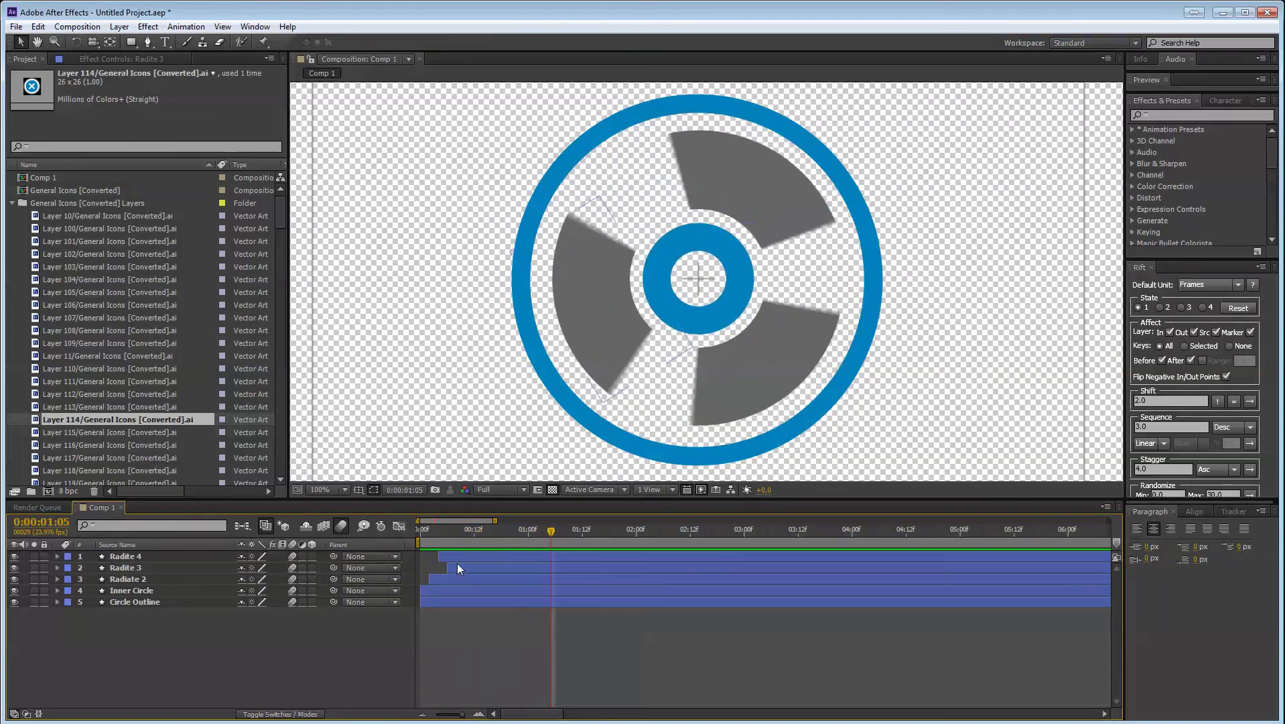
drag(471, 561, 487, 573)
click(345, 647)
key(KP_0)
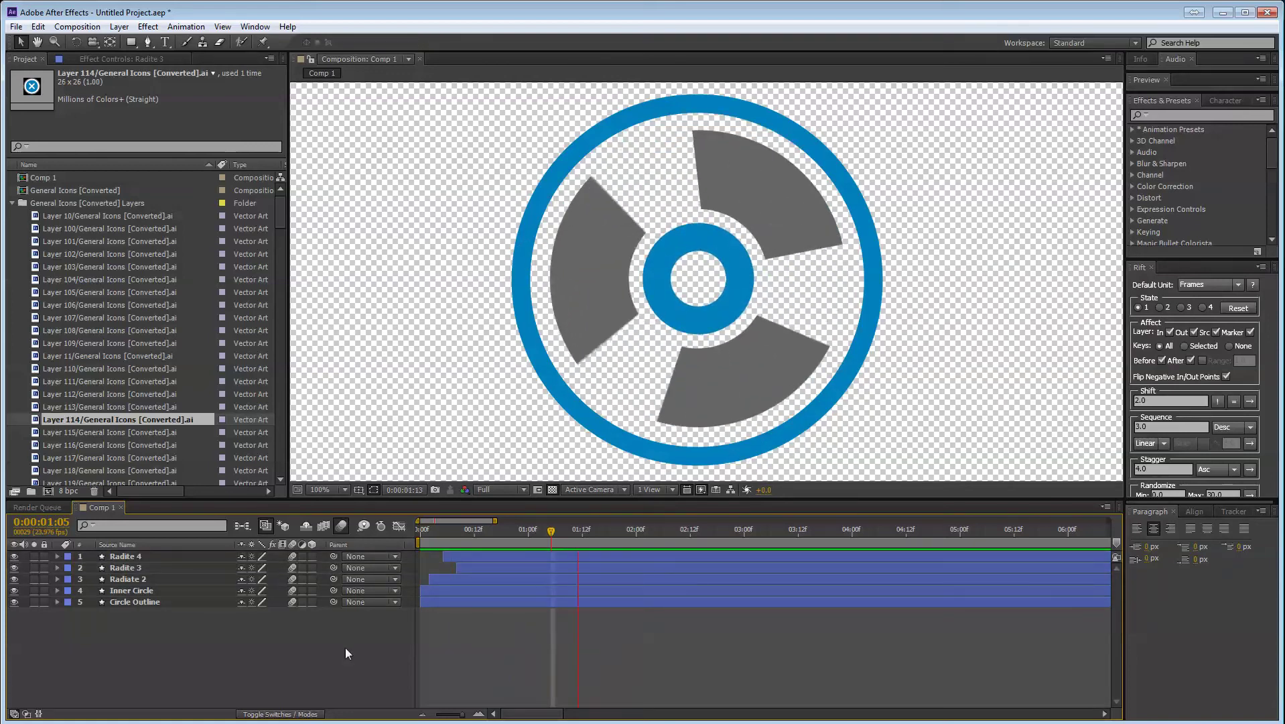
key(KP_0)
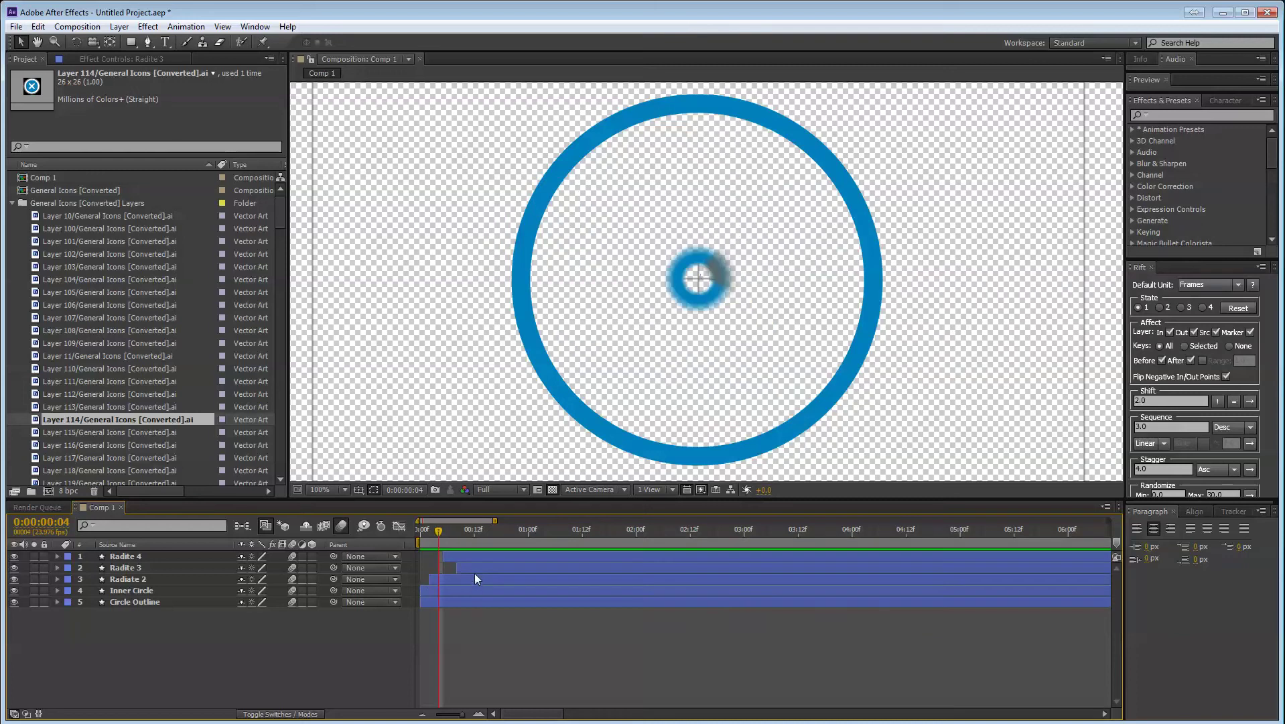
- Try to retime the Scale keyframes of the three segment layers, and undo the changes
click(481, 557)
shift+click(477, 577)
key(u)
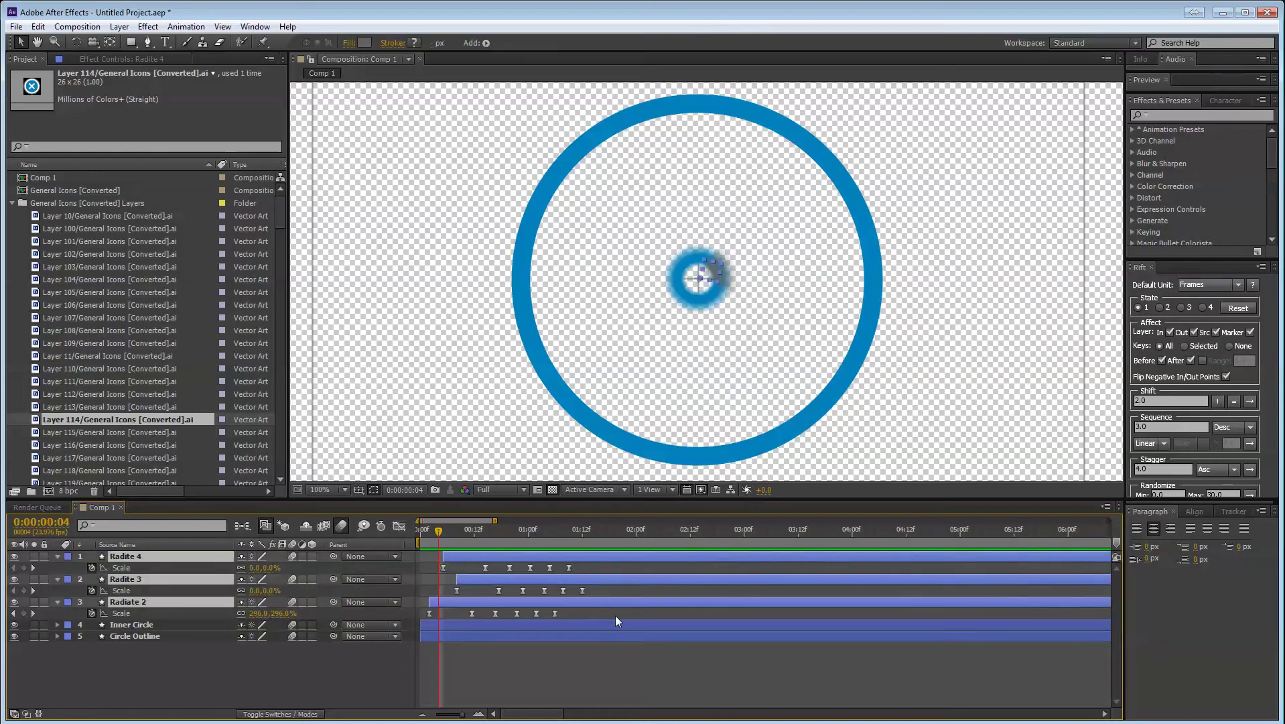
drag(408, 565, 617, 616)
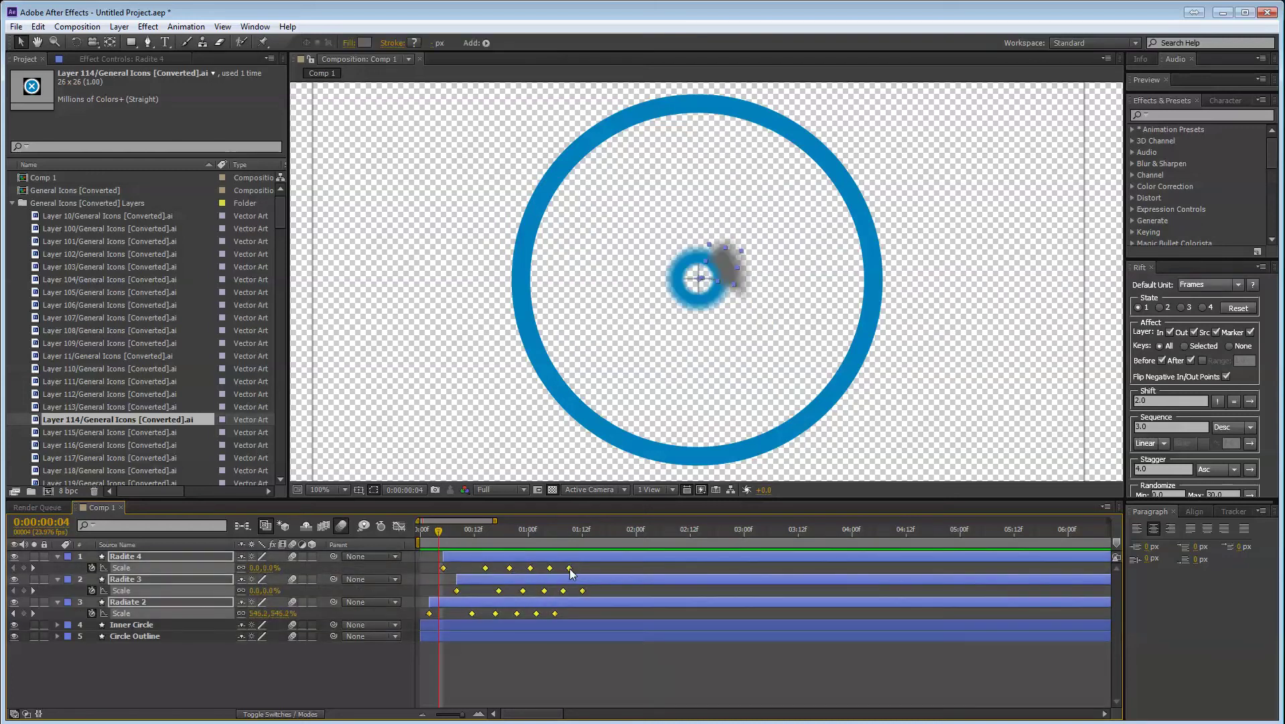
key(F9)
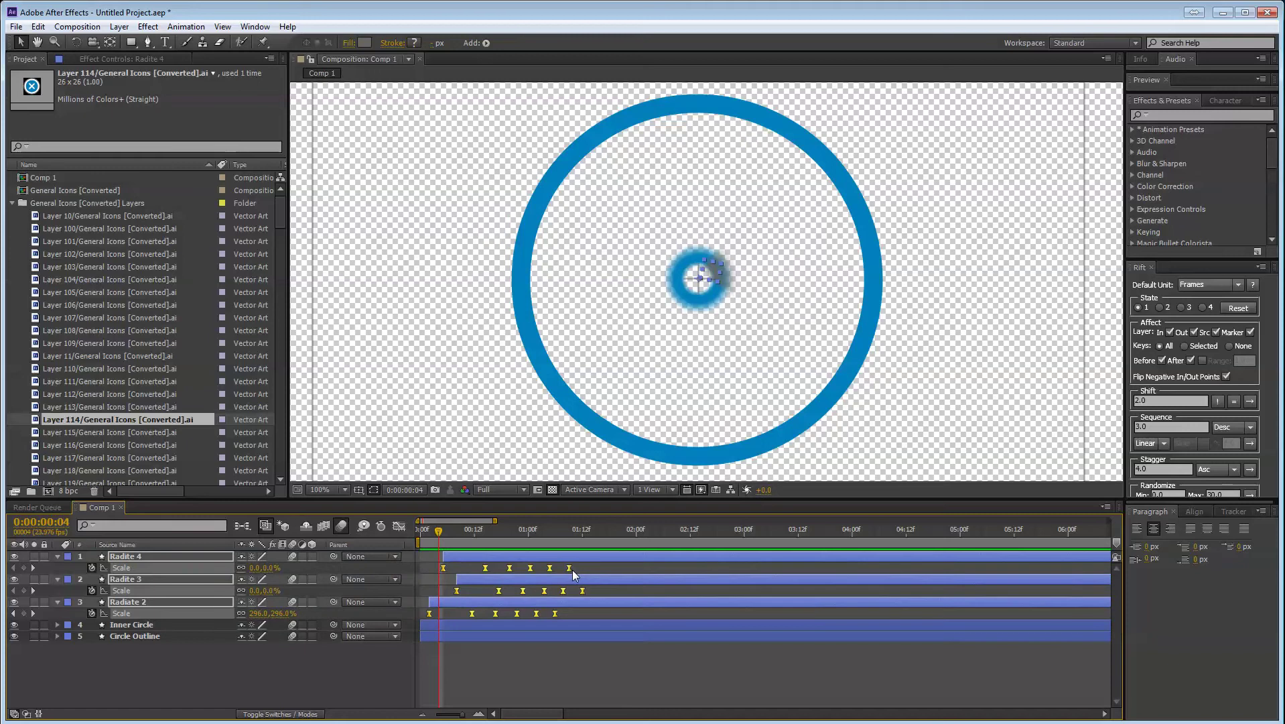
key(alt+Right)
key(alt+Left)
key(bracketleft)
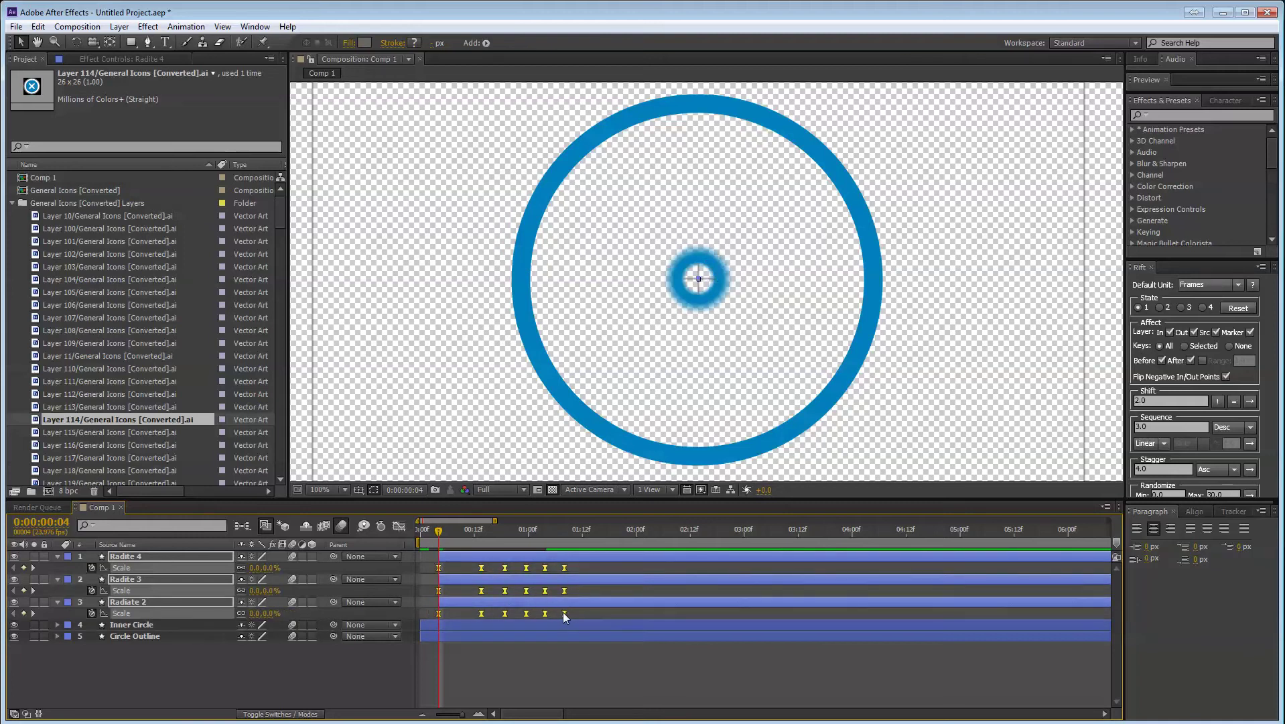
mouse_move(564, 612)
mouse_down()
mouse_move(806, 608)
mouse_move(564, 613)
mouse_up()
key(ctrl+z)
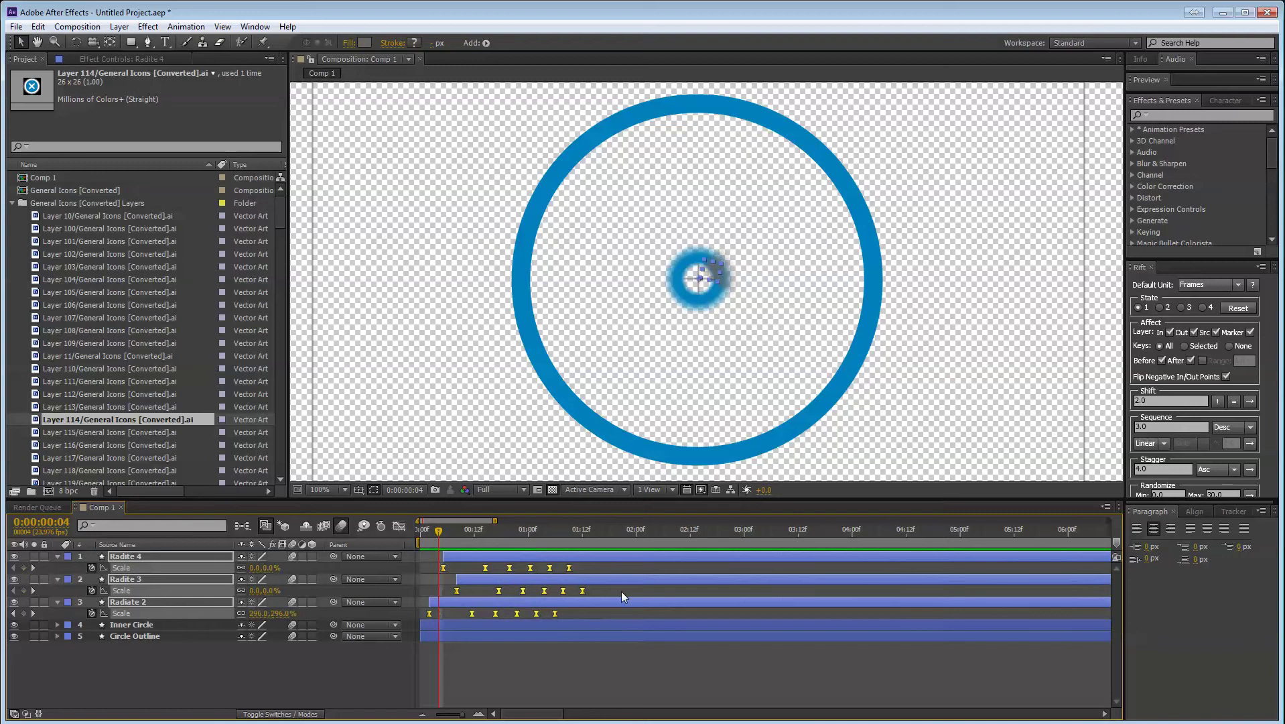
drag(568, 566, 640, 570)
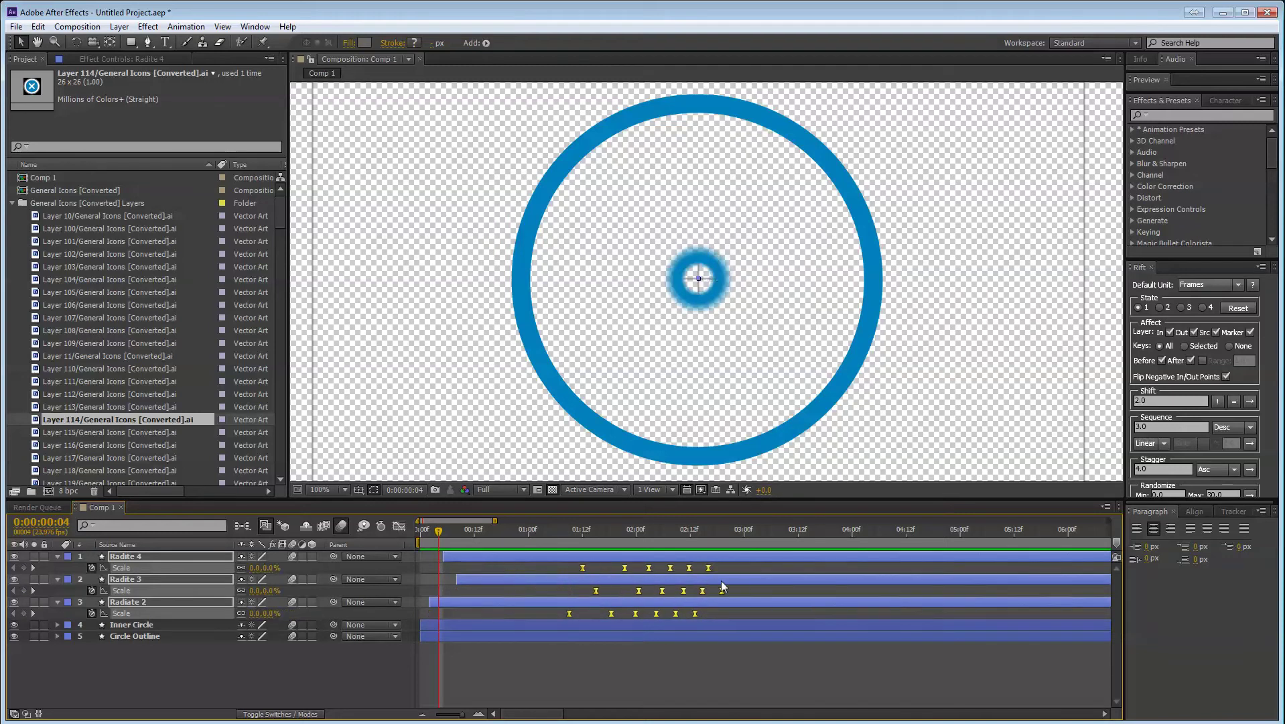
key(ctrl+z)
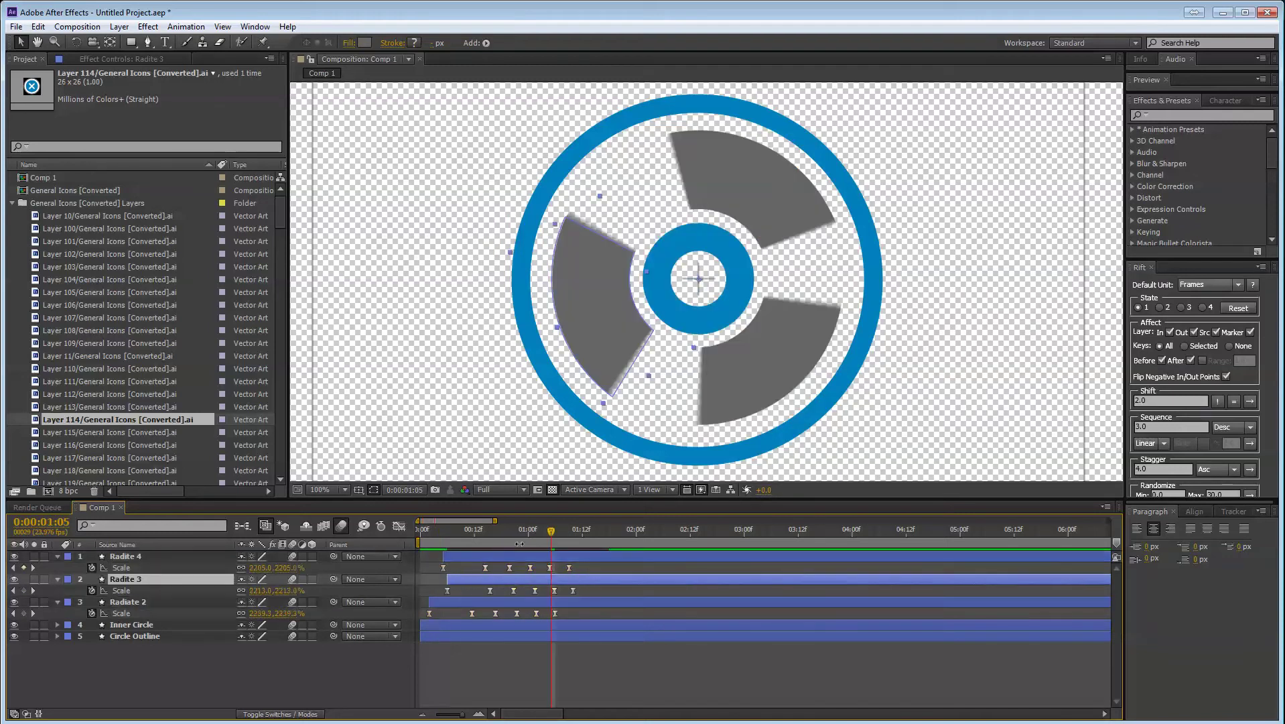
- Align the start of the three segment layers to 0:00:00:11
click(466, 599)
shift+click(469, 555)
mouse_move(470, 532)
mouse_down()
mouse_move(390, 531)
mouse_move(470, 546)
mouse_up()
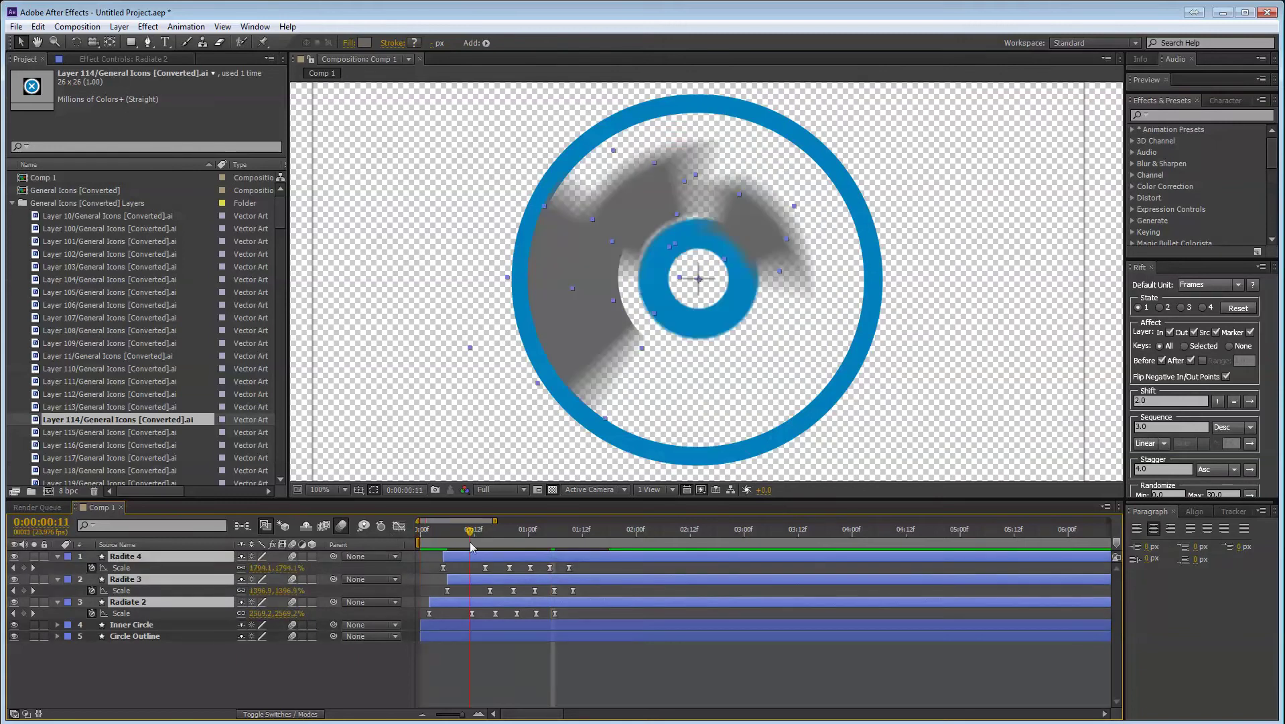
key(bracketleft)
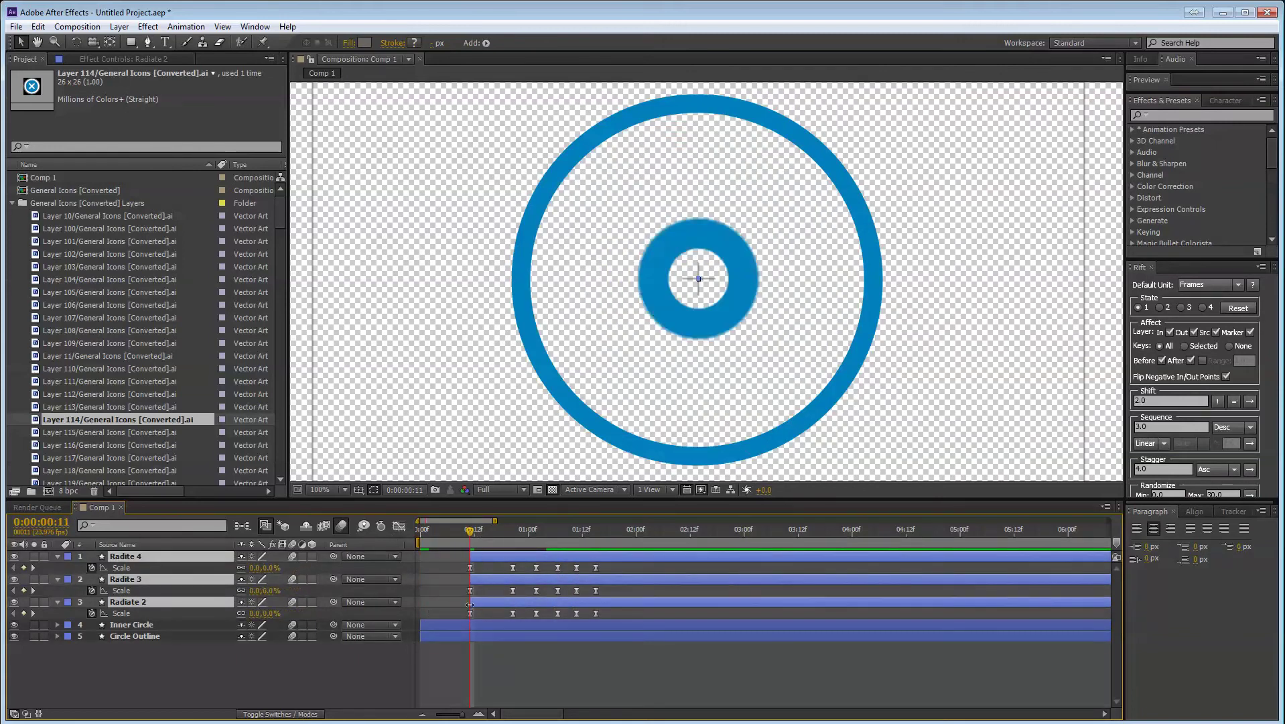
- Stretch the Scale keyframes of all three segment layers proportionally so the last ones fall at about 0:00:02:03
drag(620, 616, 394, 551)
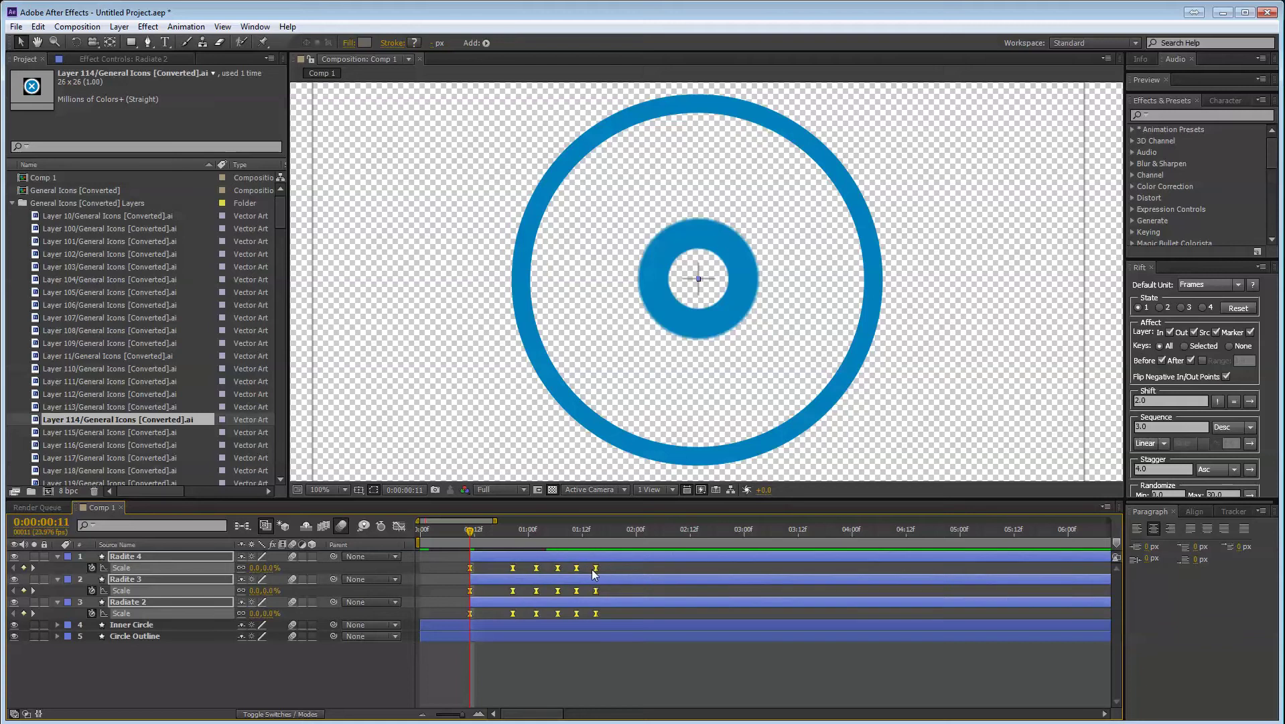
alt+drag(596, 567, 649, 568)
key(F9)
click(151, 647)
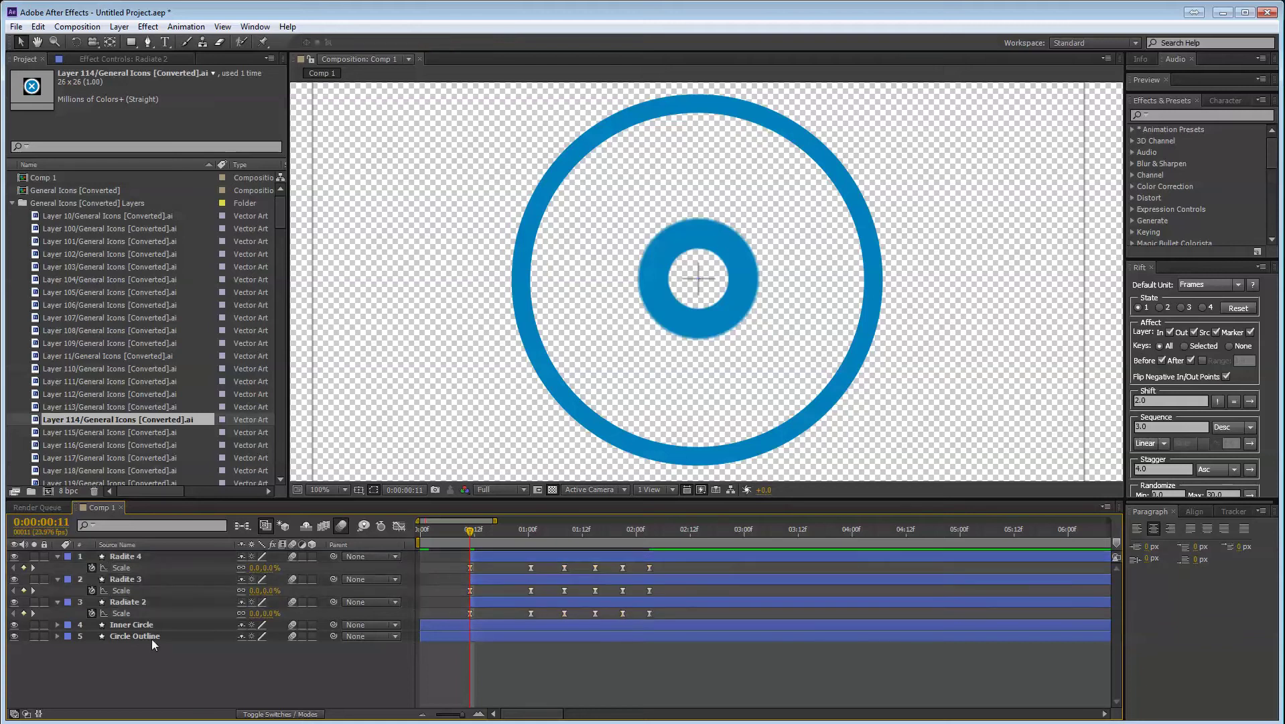
- Place Radite 3 above Radite 4, start Radite 4 at about 0:00:00:20 and Radite 3 at about 0:00:01:07, and preview
drag(142, 579, 139, 554)
drag(494, 575, 606, 565)
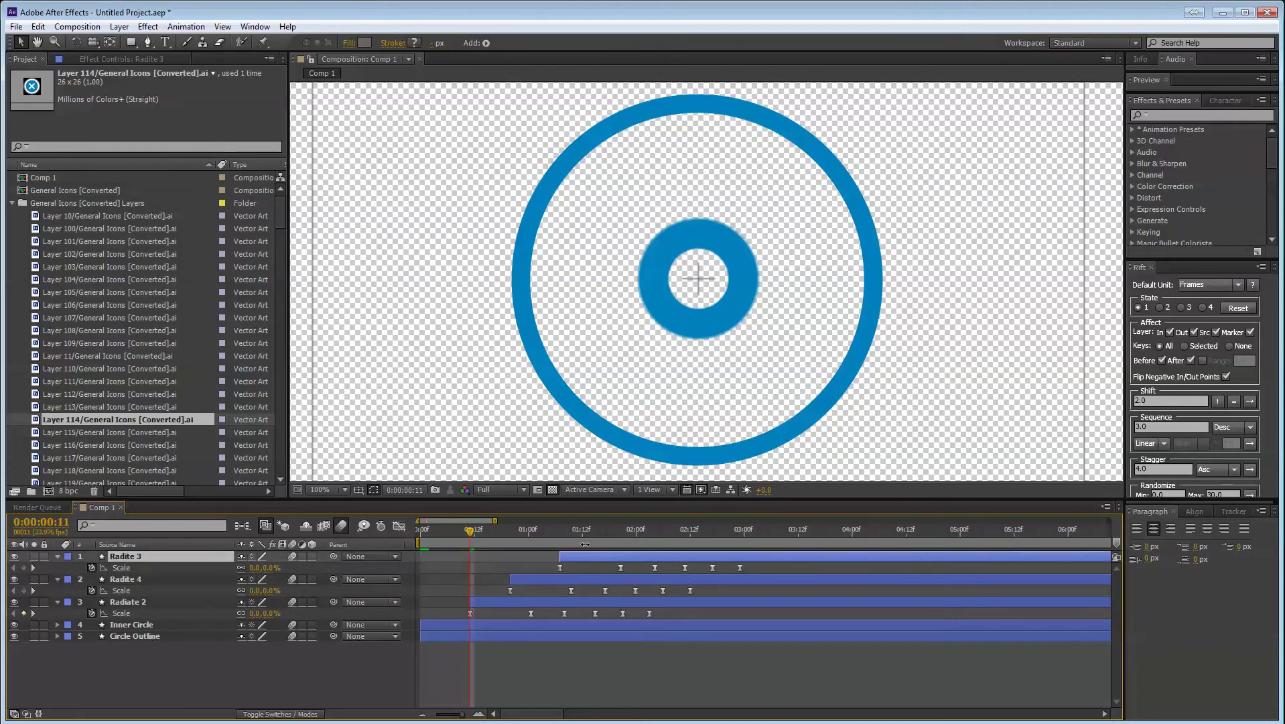
key(KP_0)
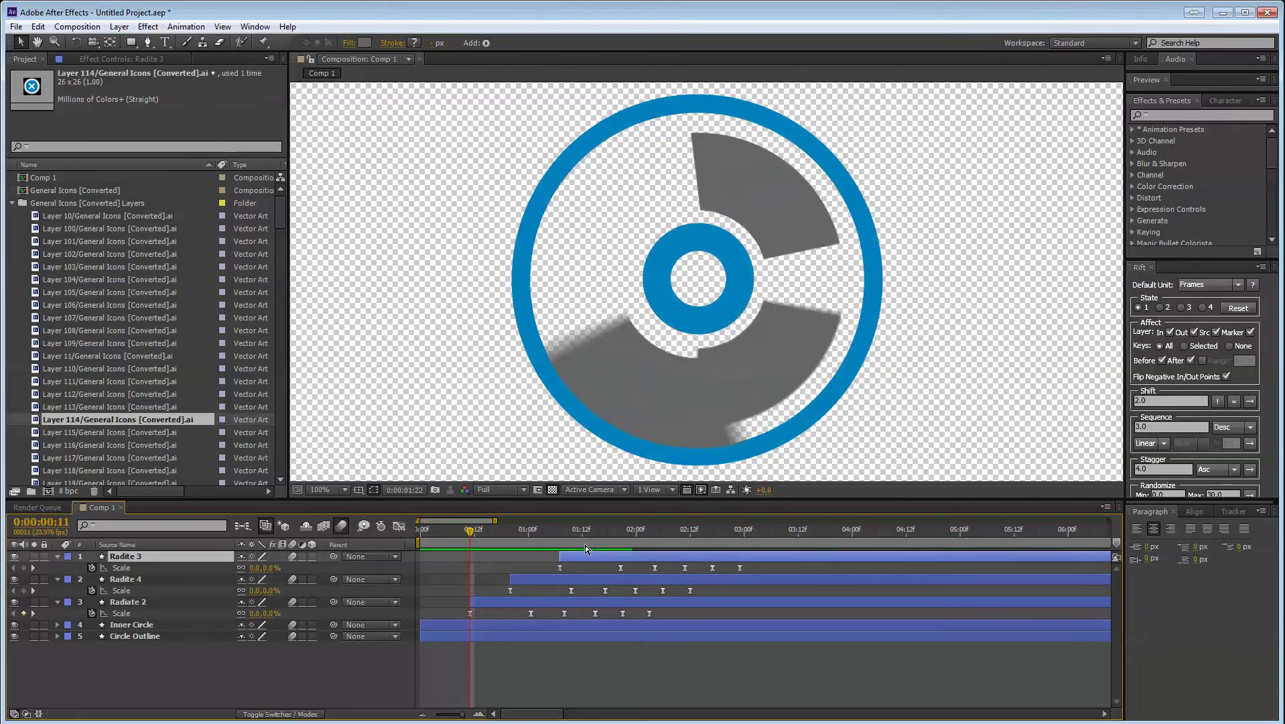
- Move the final Rotation keyframes of the three segment layers later so each rotation lasts about 48 frames
shift+click(580, 605)
key(r)
drag(624, 569, 770, 613)
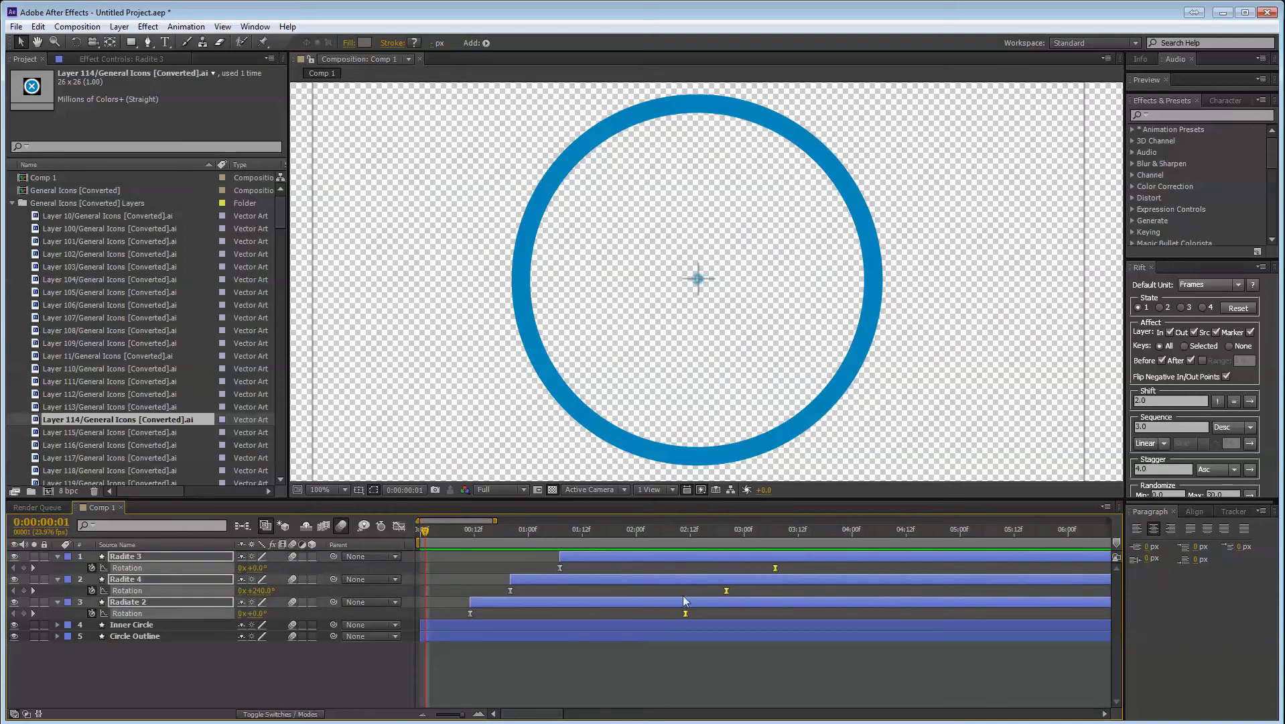
click(275, 680)
- Tighten the stagger so Radite 4 starts about 5 frames and Radite 3 about 11 frames after Radiate 2, and preview
click(547, 580)
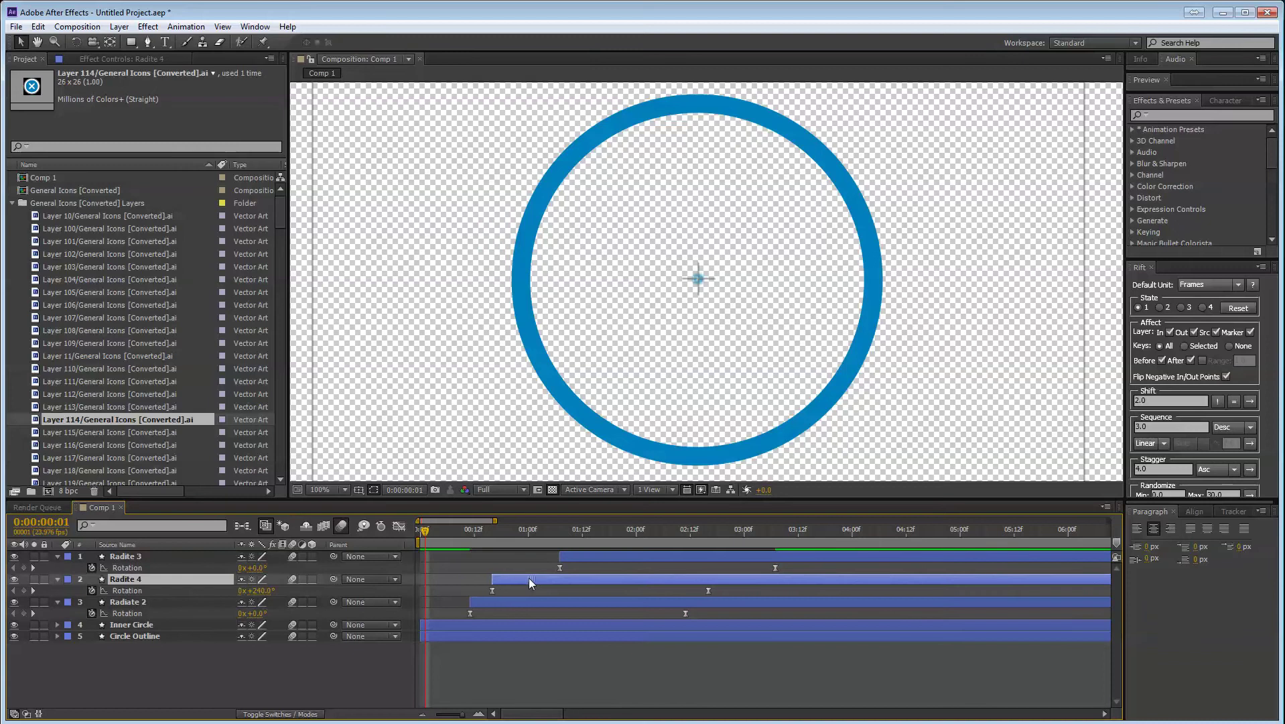
drag(582, 556, 545, 558)
click(279, 672)
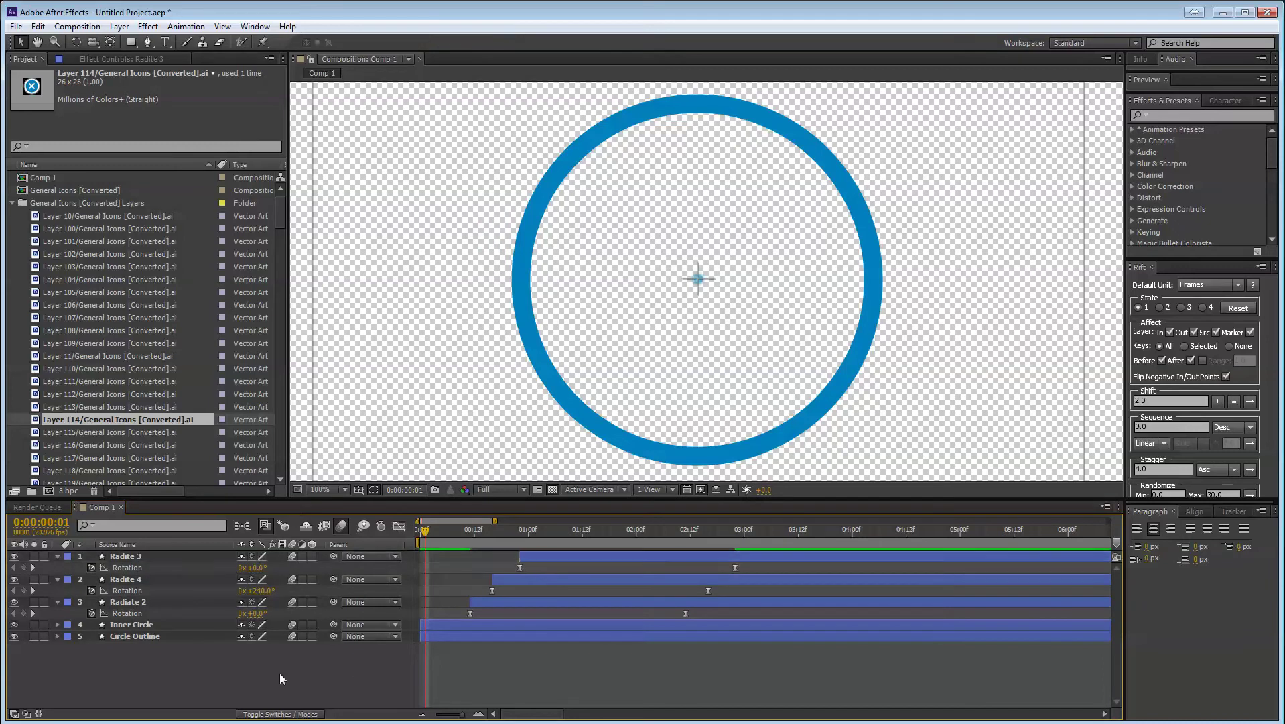
key(KP_0)
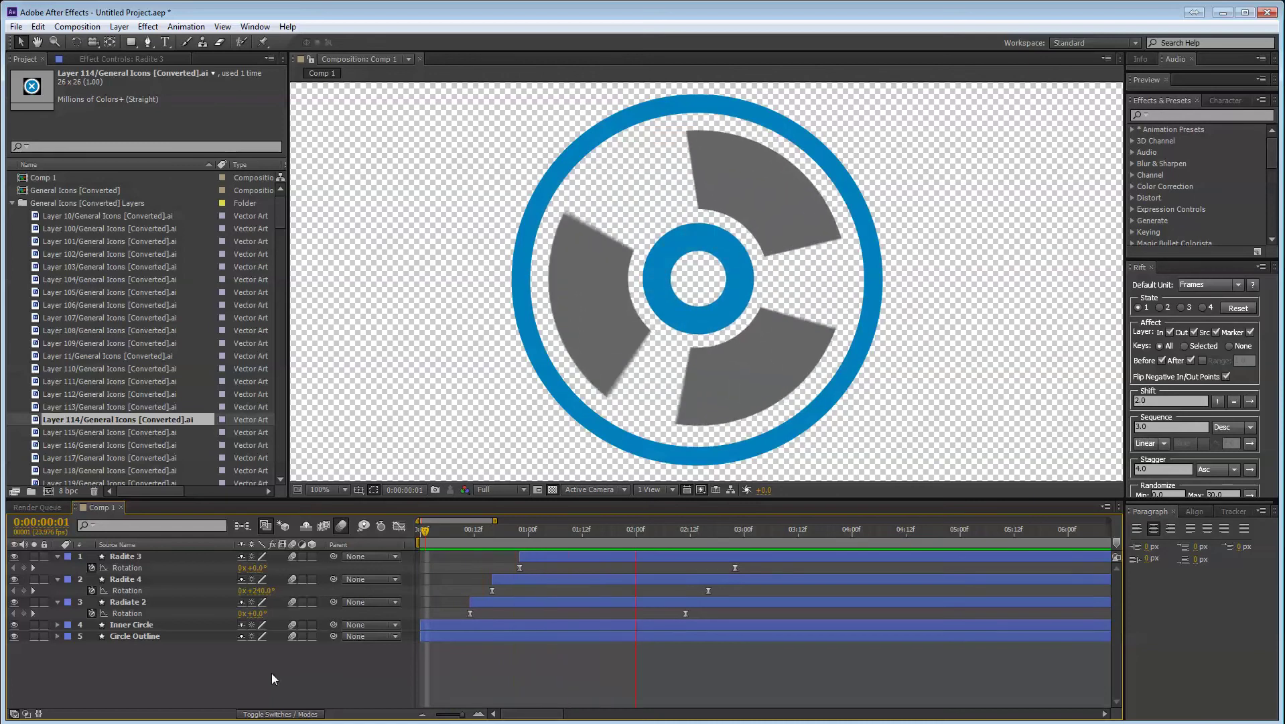
- Shift all three segment layers about 8 frames earlier so Radiate 2 starts at about frame 3, and preview the animation
key(ctrl+a)
key(u)
click(287, 664)
drag(426, 531, 460, 540)
click(499, 580)
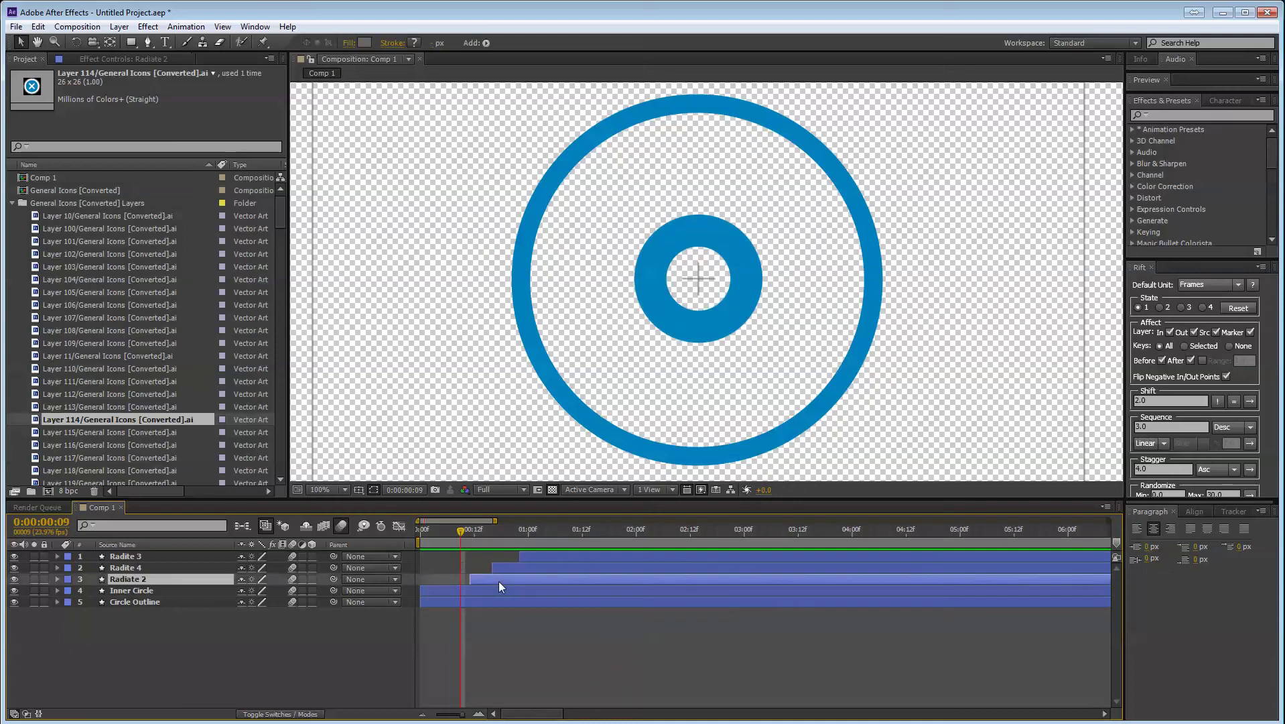
shift+click(532, 557)
drag(514, 580, 476, 573)
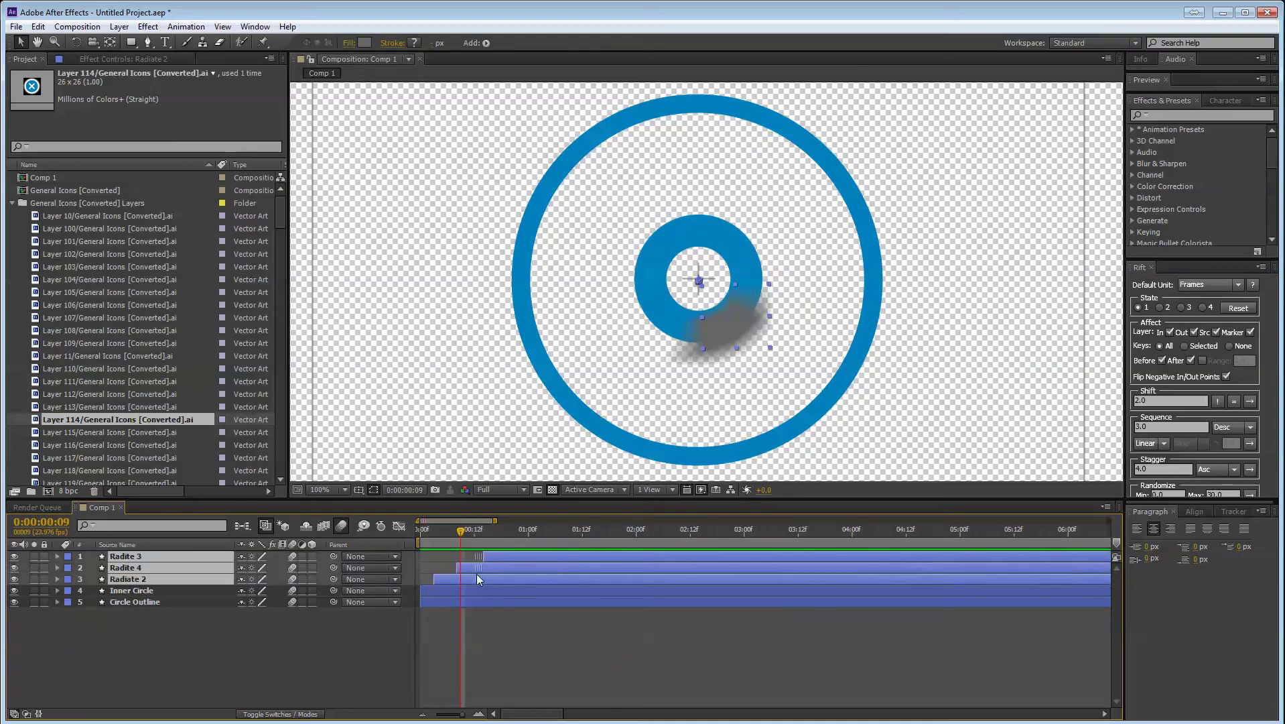
click(331, 638)
key(space)
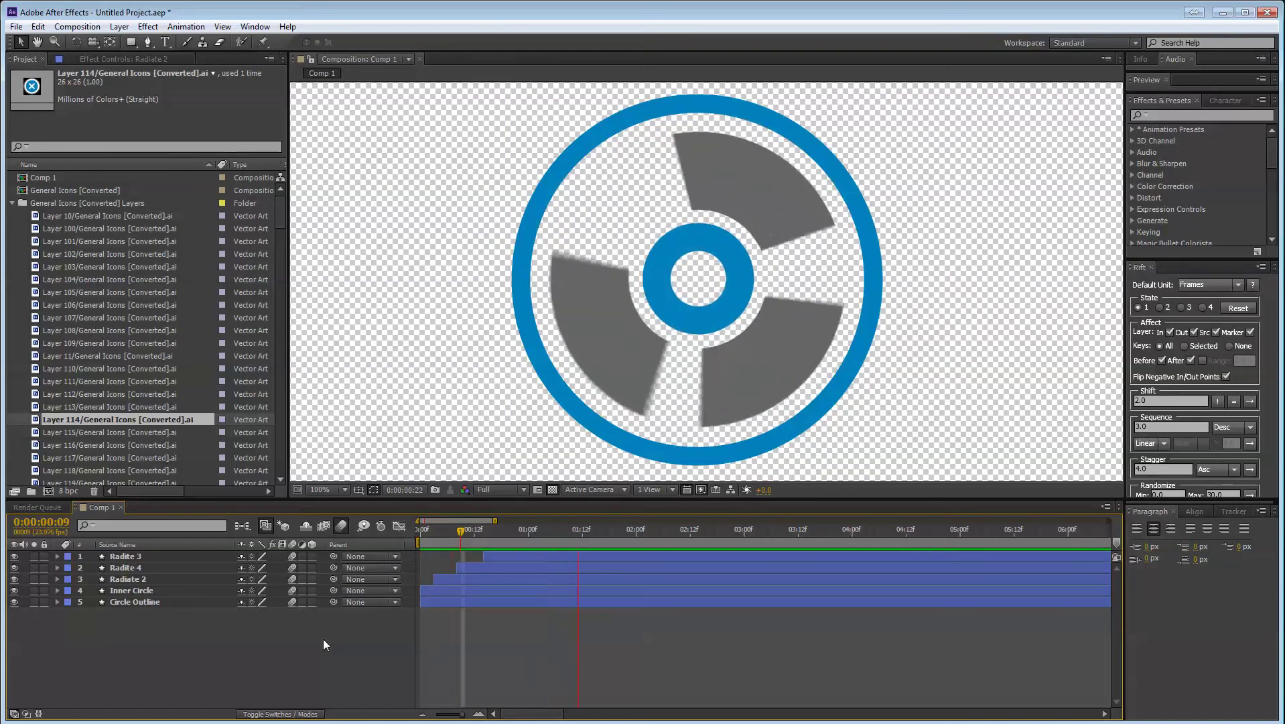
key(space)
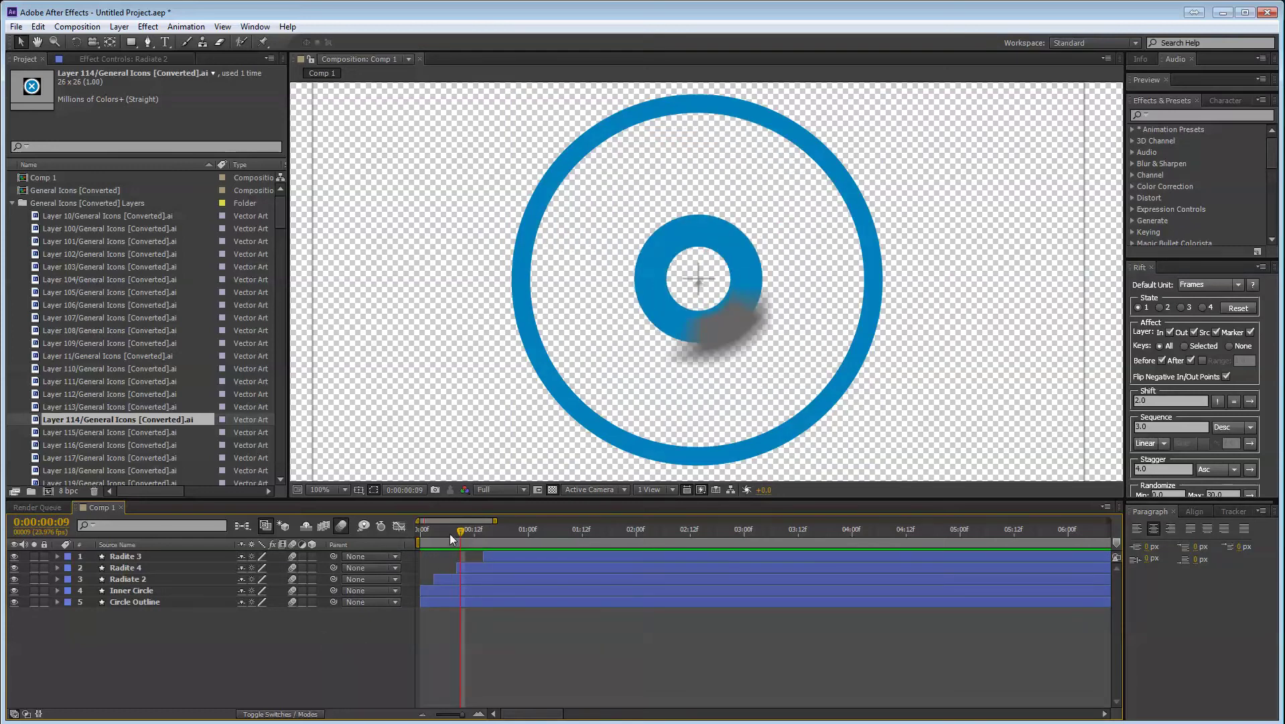
- Pre-compose the Radiate 2, Radite 4 and Radite 3 layers into a composition named Inner Radiation, moving all attributes
mouse_move(450, 533)
mouse_down()
mouse_move(422, 532)
mouse_move(498, 530)
mouse_move(536, 550)
mouse_up()
click(155, 592)
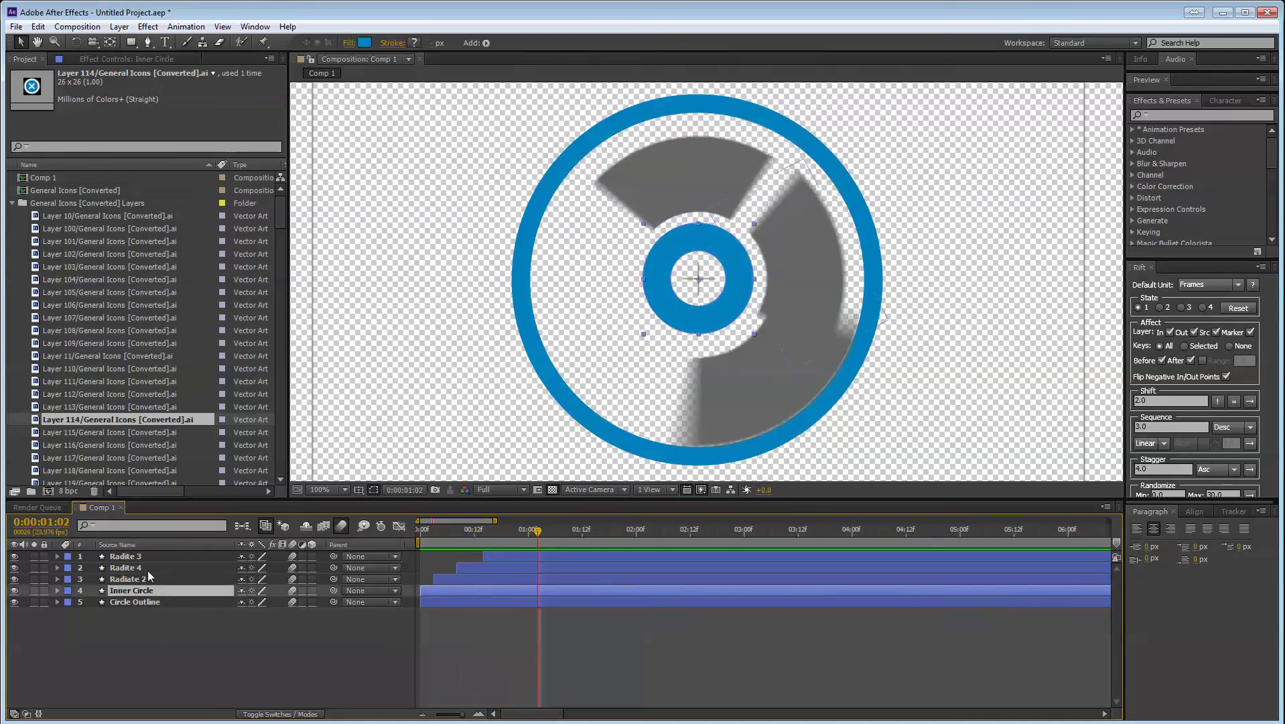
click(147, 574)
shift+click(142, 556)
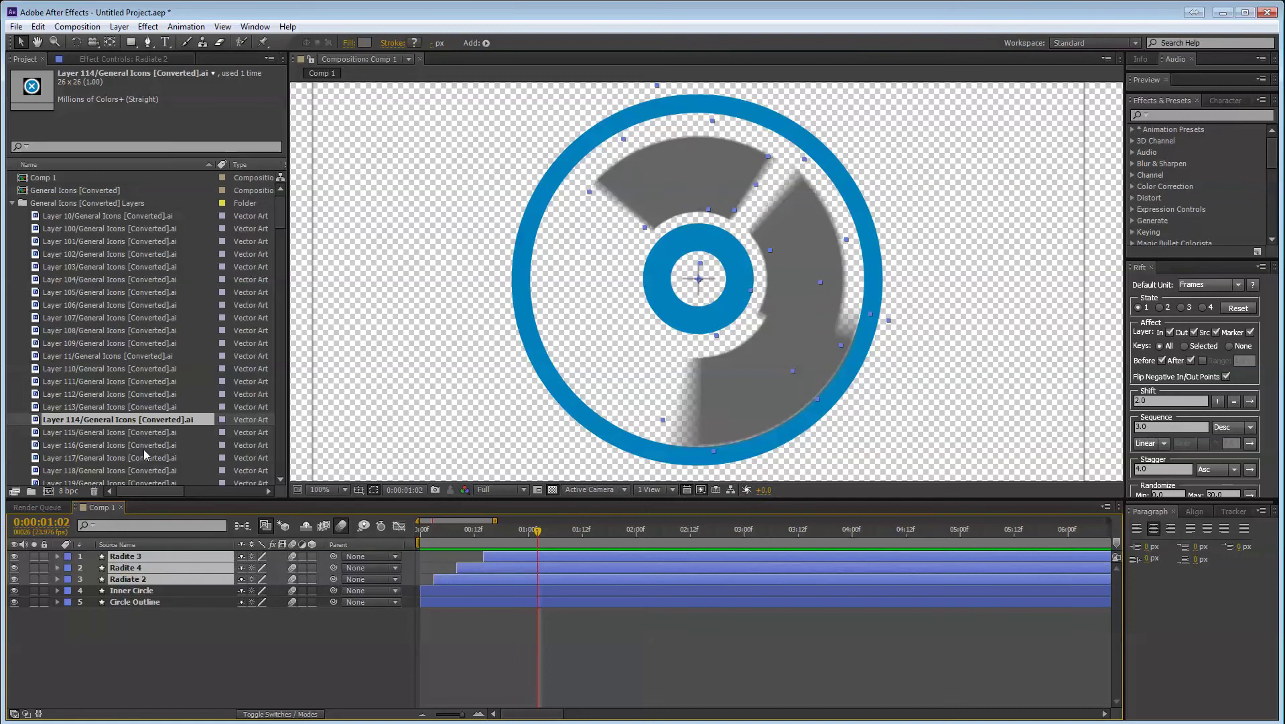
click(131, 43)
click(119, 26)
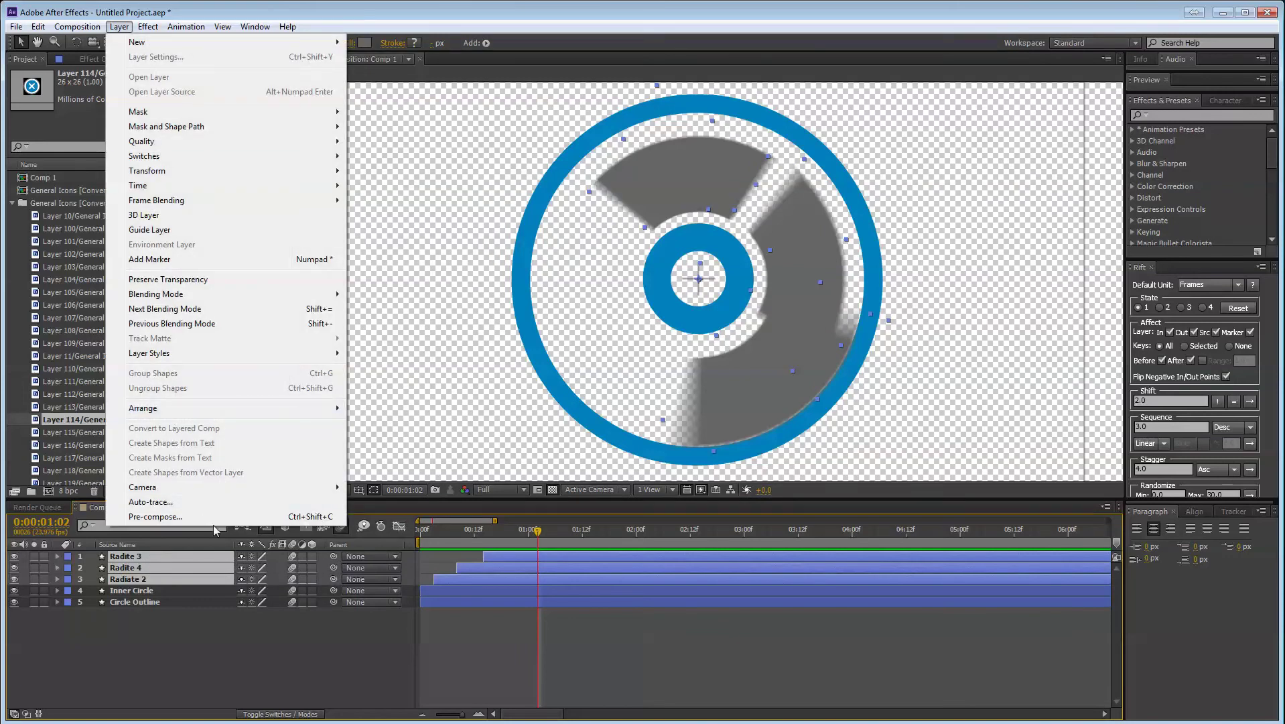
click(201, 523)
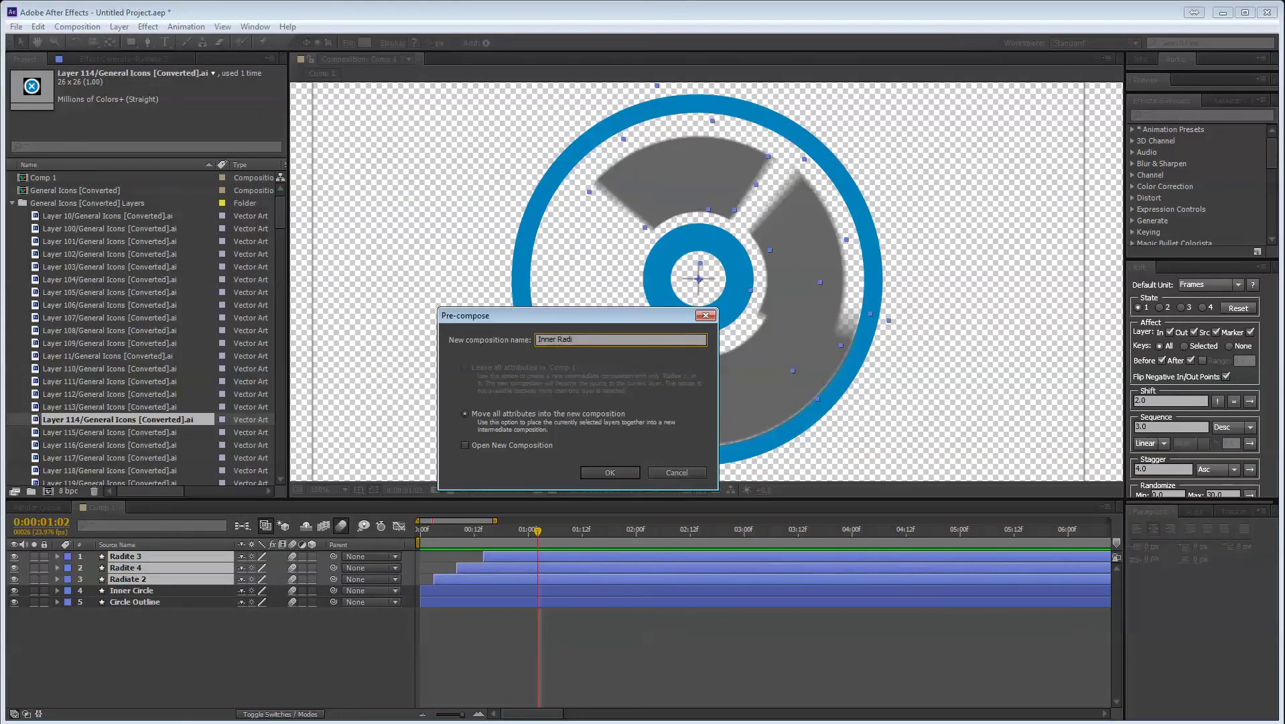
key(Return)
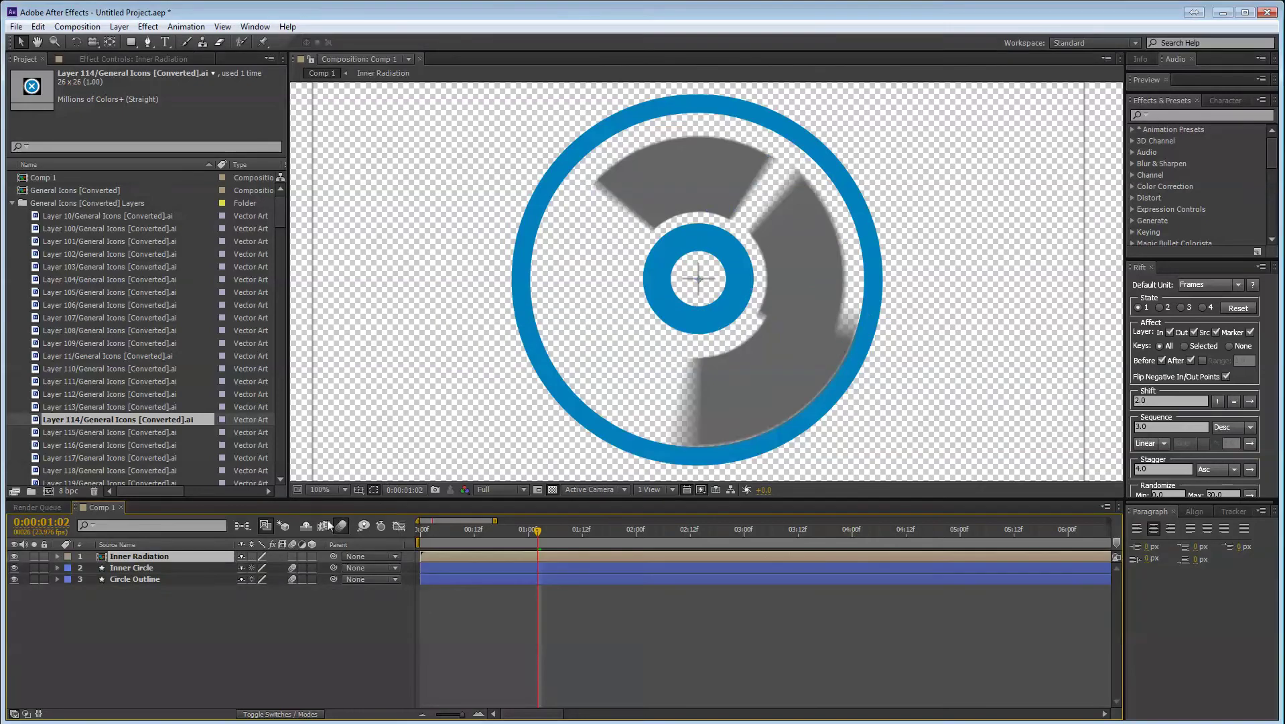
- Duplicate the Inner Circle layer, rename the copy Matte, and hide the original Inner Circle layer
click(169, 557)
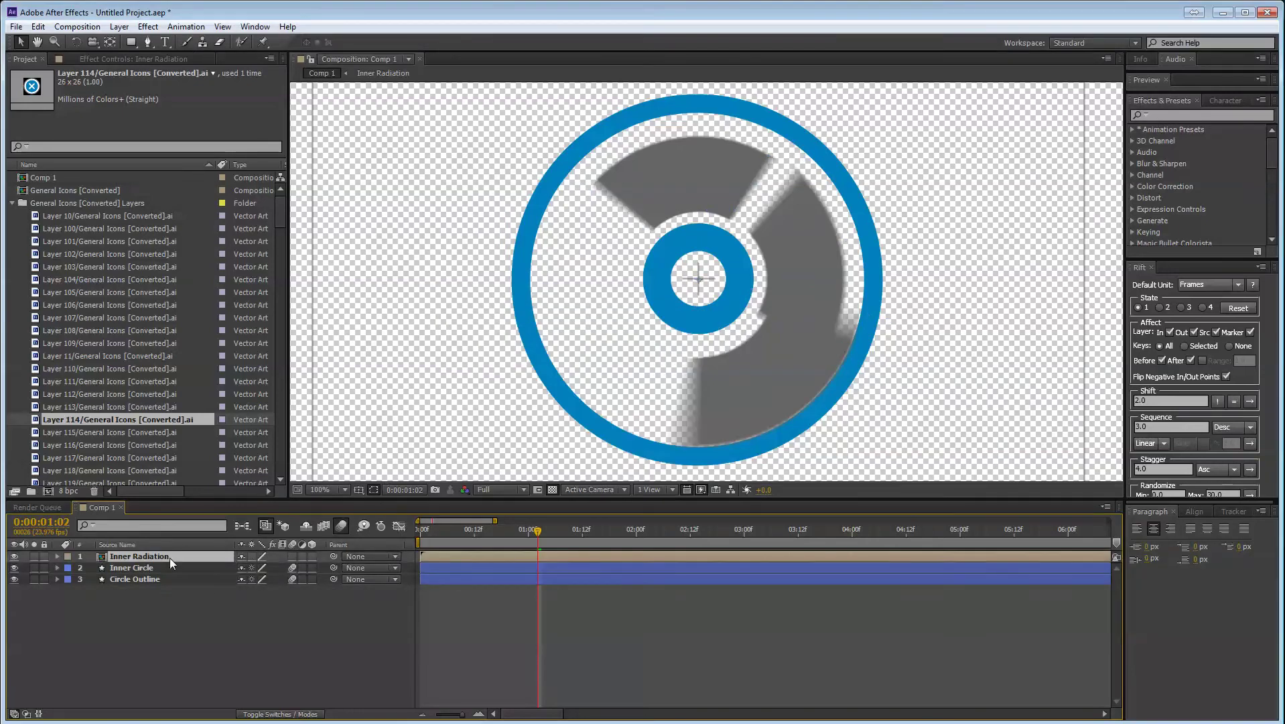
click(137, 567)
drag(538, 536, 591, 536)
click(125, 606)
click(131, 560)
click(132, 566)
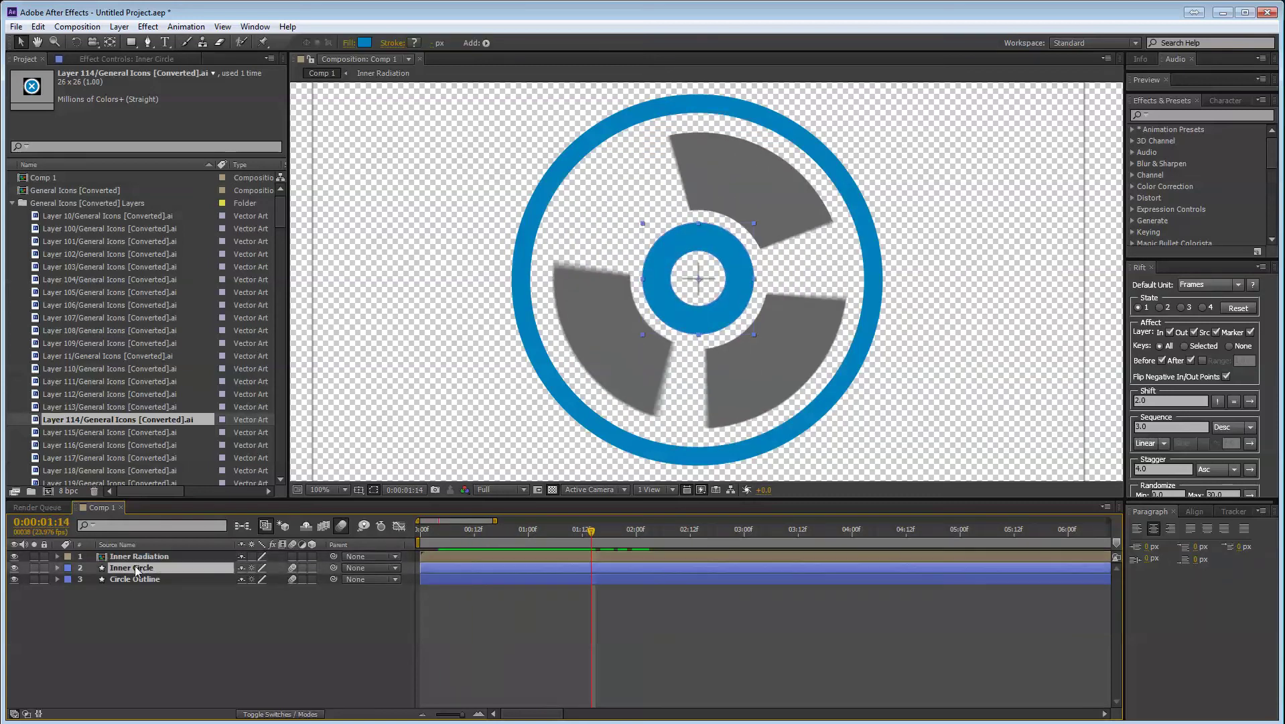
key(ctrl+d)
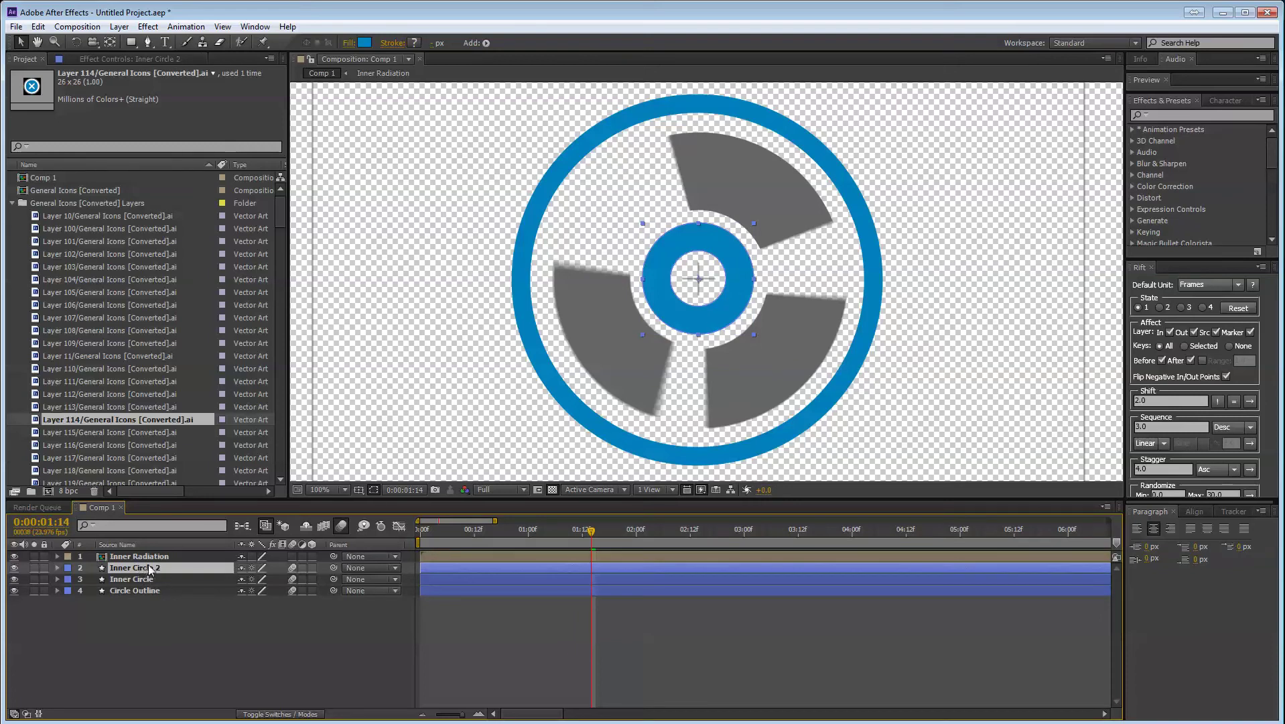
key(Return)
text(Matte)
key(Return)
click(15, 579)
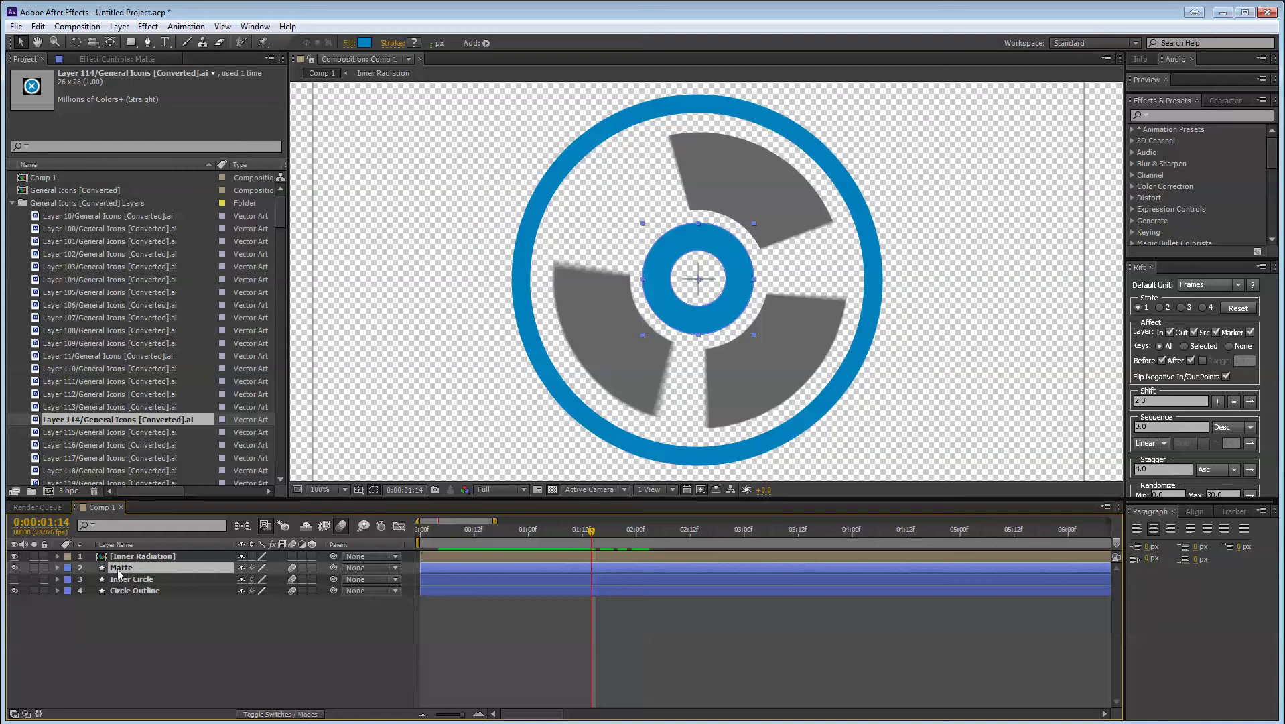
- Delete Path 1 from Group 4 of the Matte layer to make its ring a solid disc
click(57, 568)
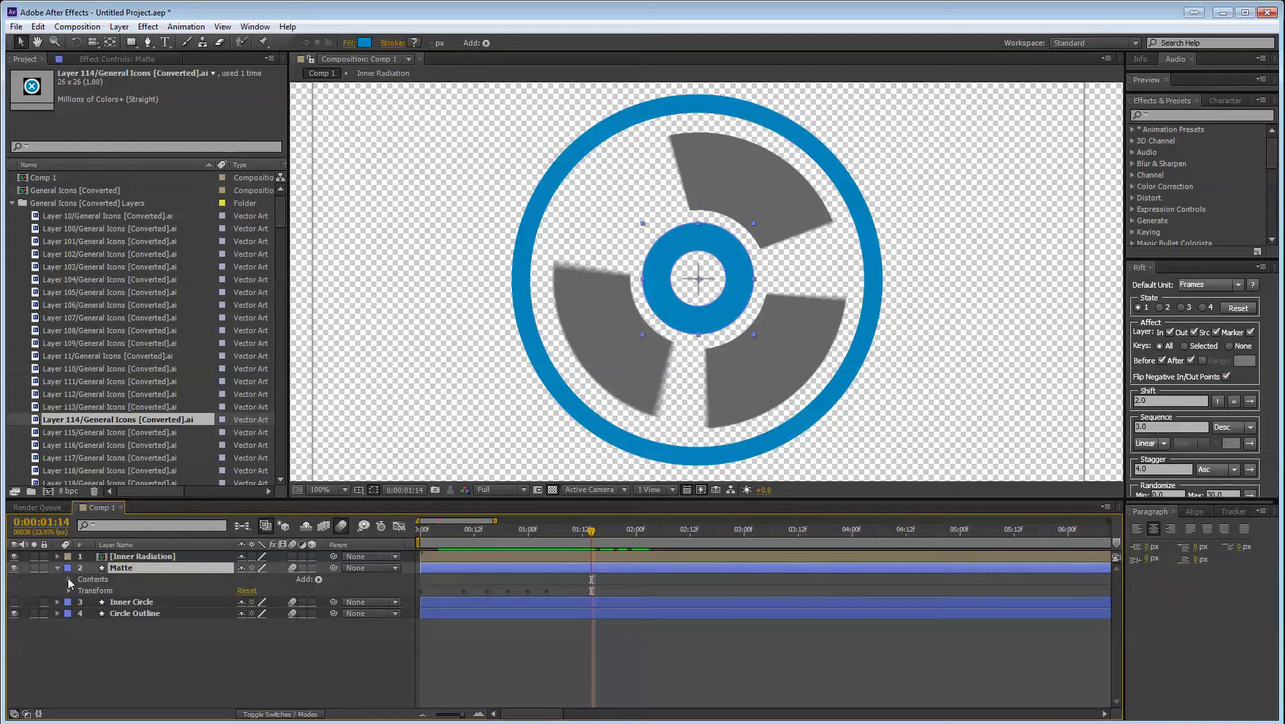
click(69, 579)
click(80, 591)
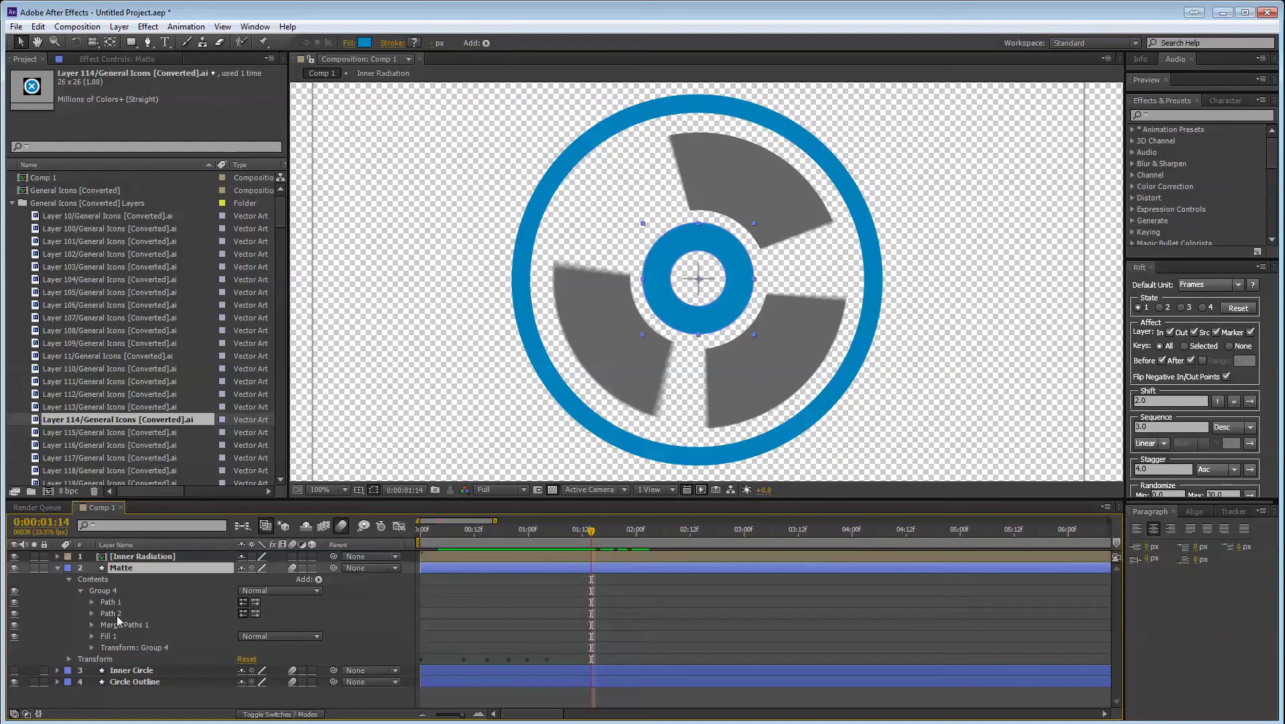
click(110, 637)
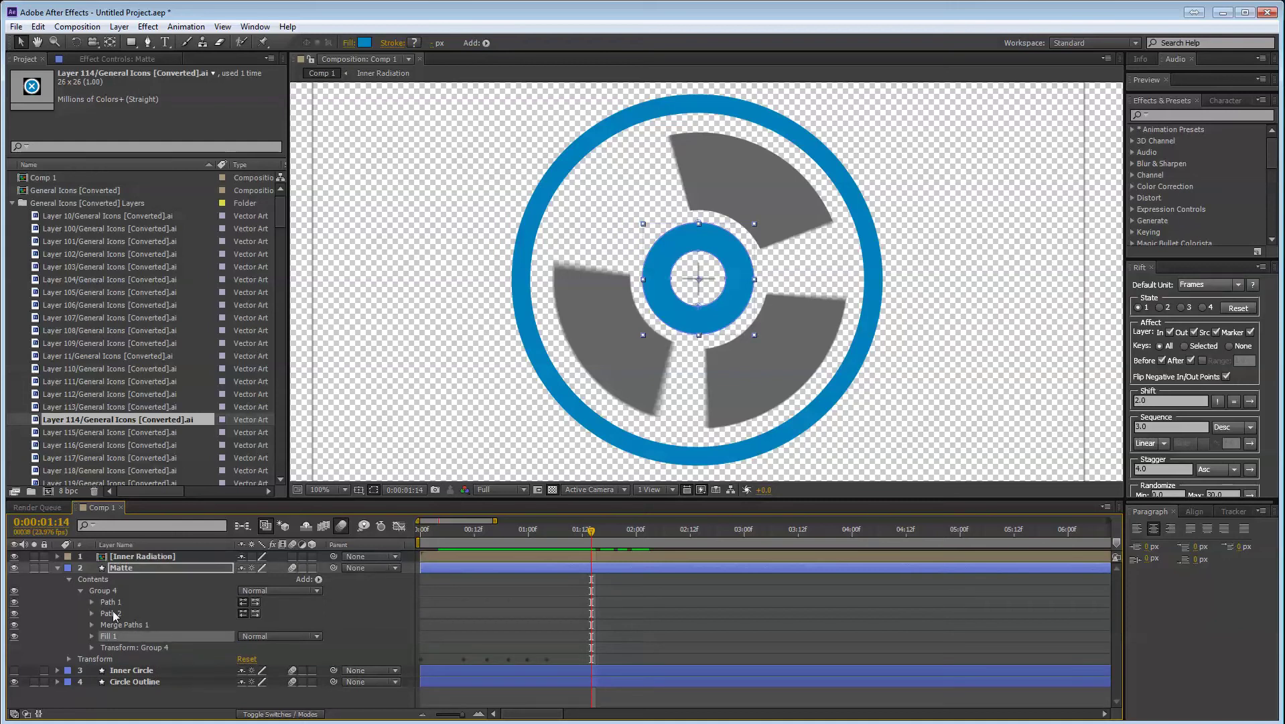
click(113, 613)
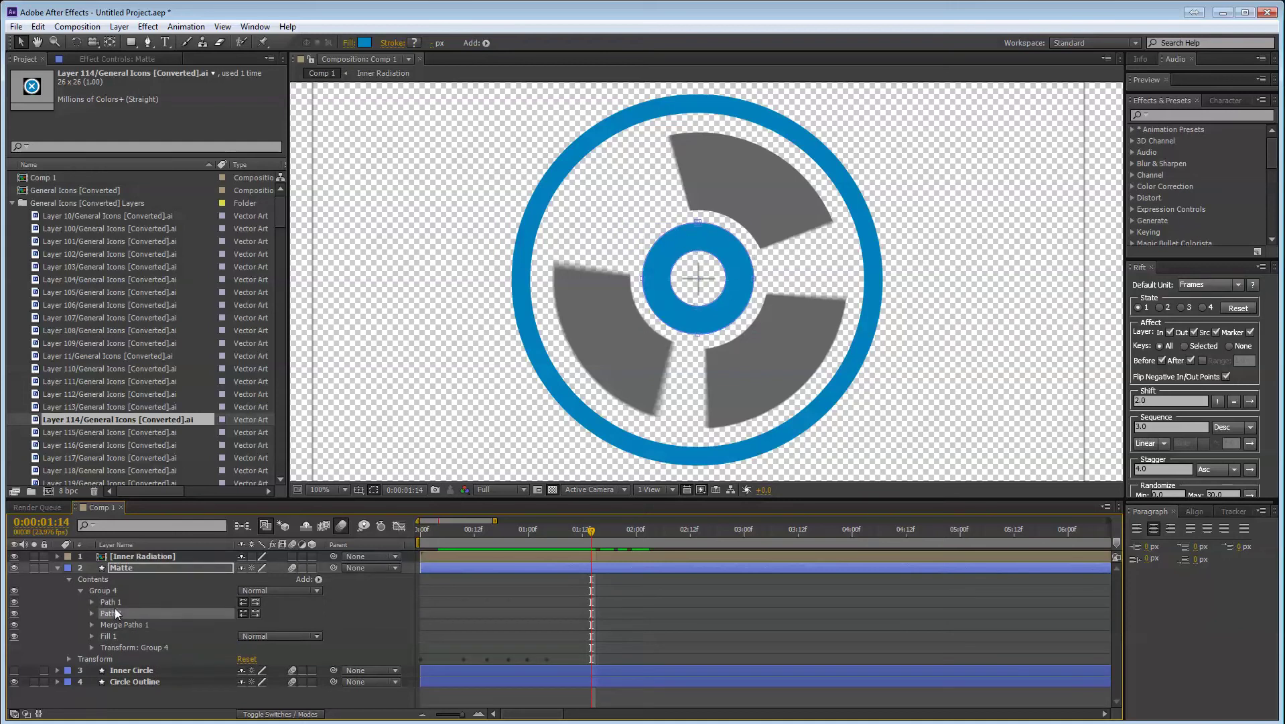
click(126, 626)
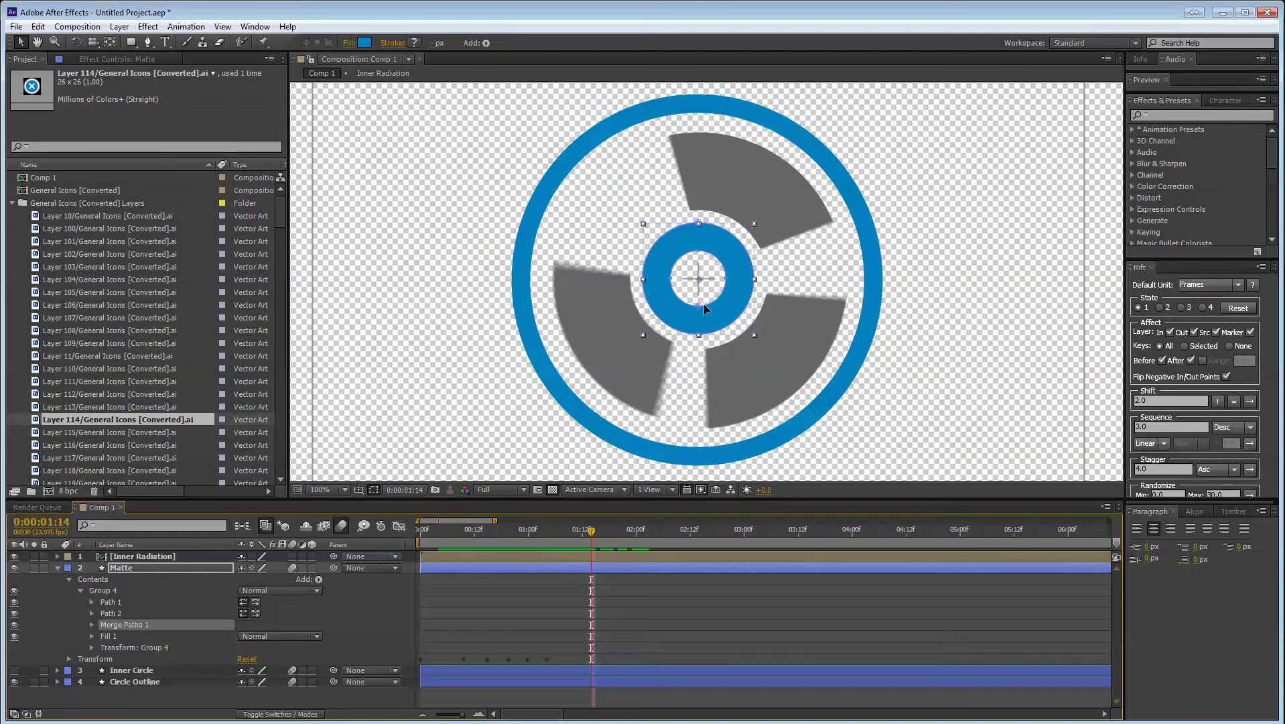
click(111, 613)
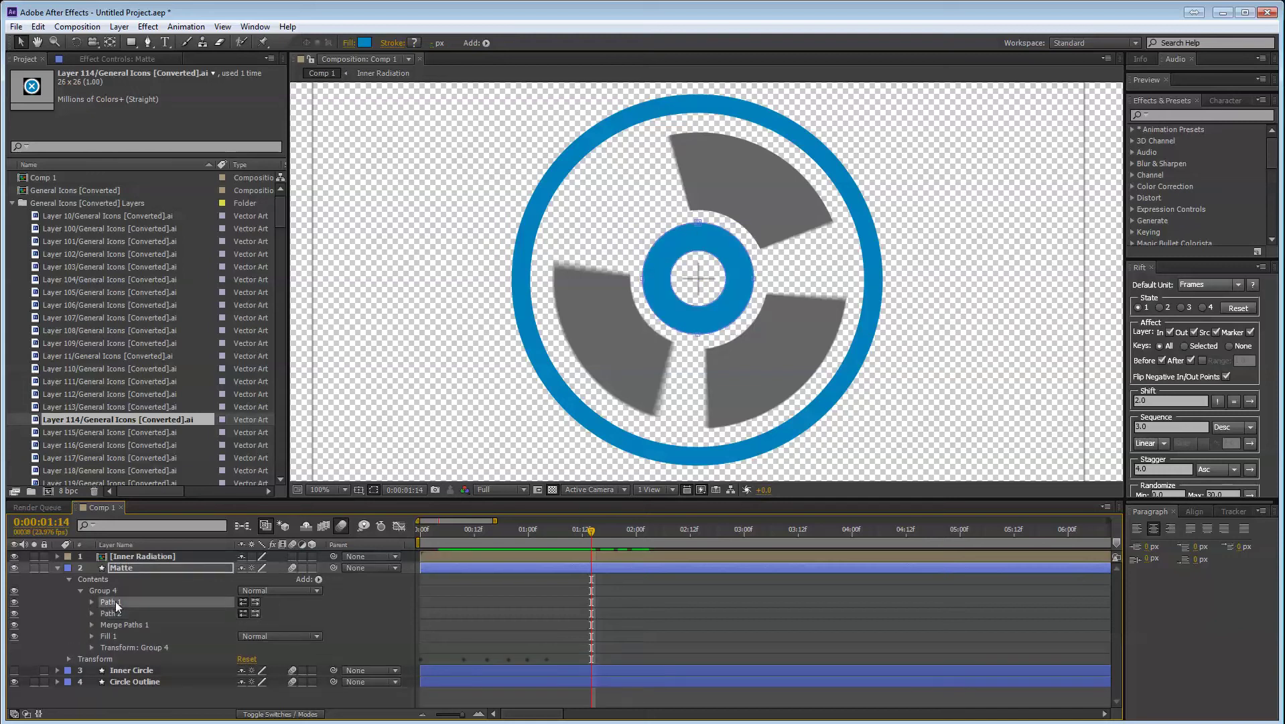
key(Delete)
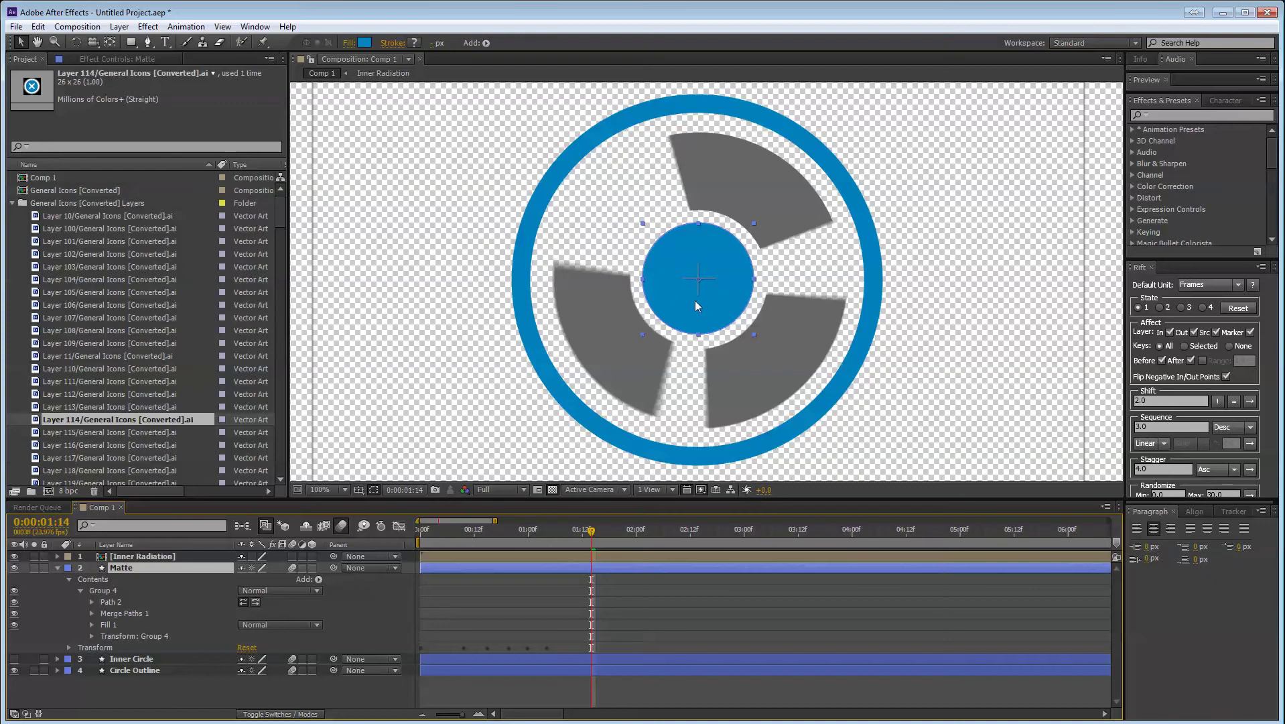
- Place the Matte layer above Inner Radiation and set Inner Radiation's track matte to Alpha Inverted
drag(591, 530, 605, 566)
key(u)
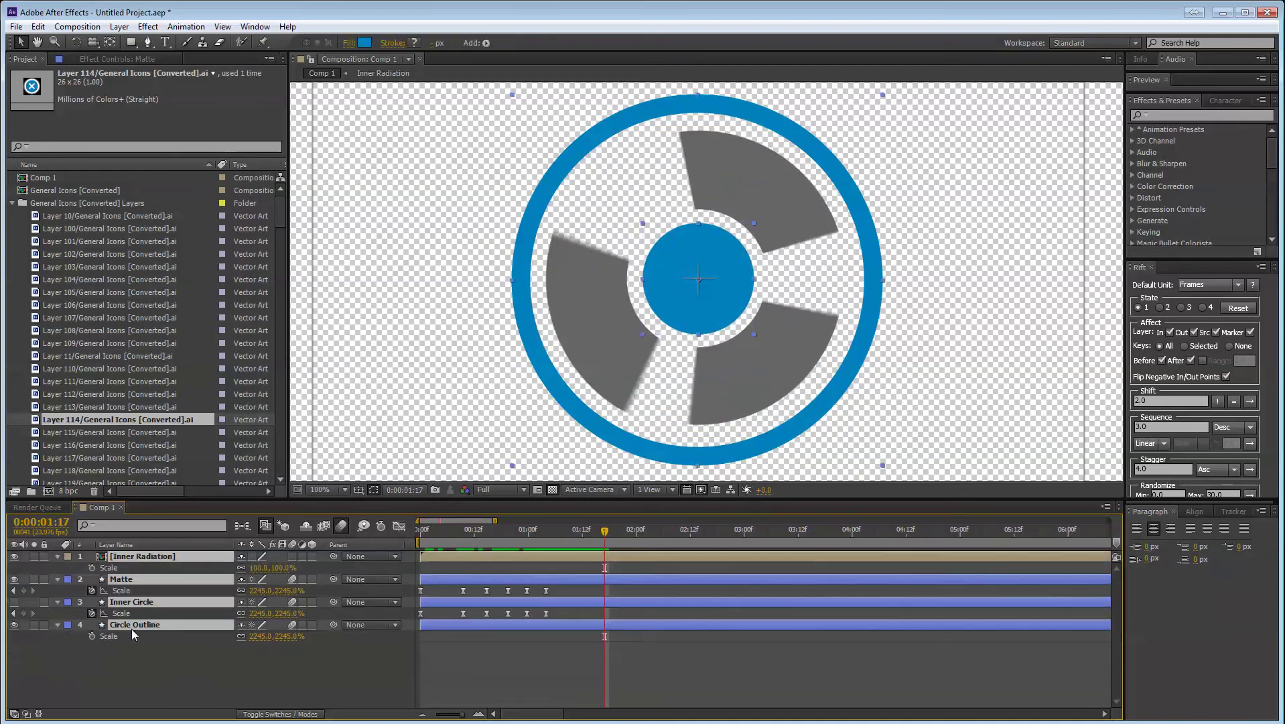
drag(127, 568, 142, 553)
click(152, 567)
click(281, 714)
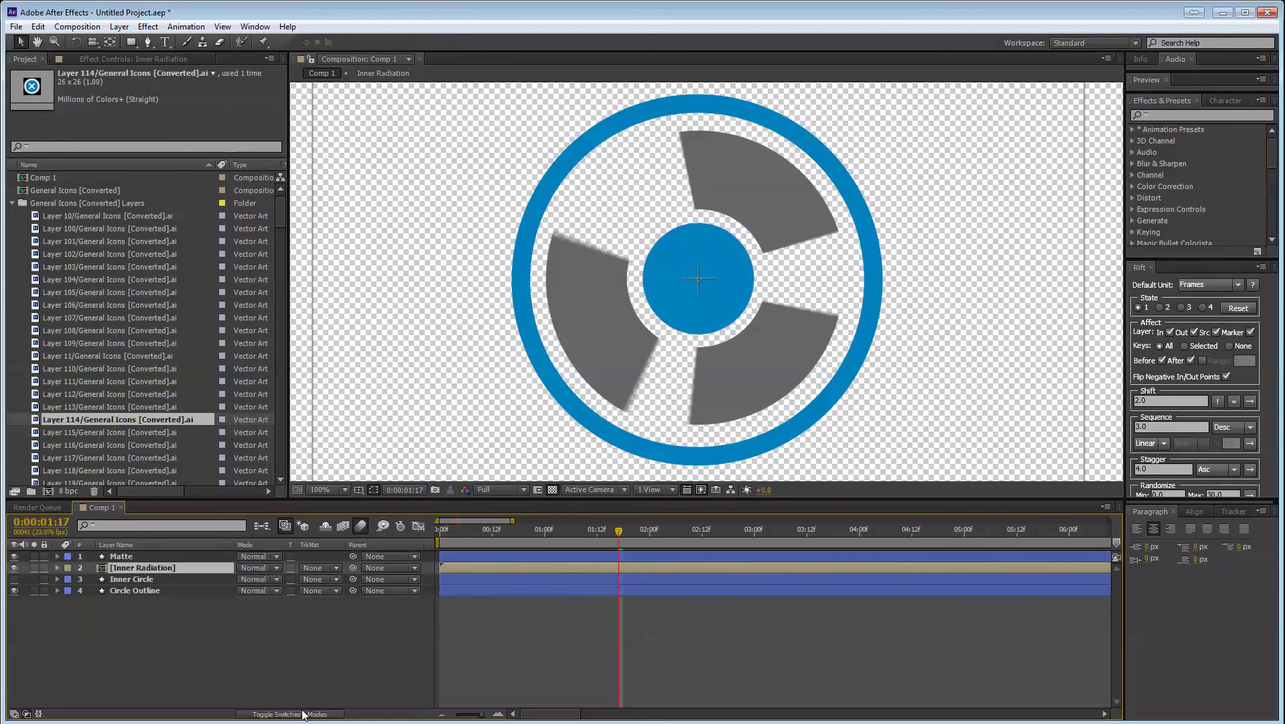
click(323, 568)
click(359, 614)
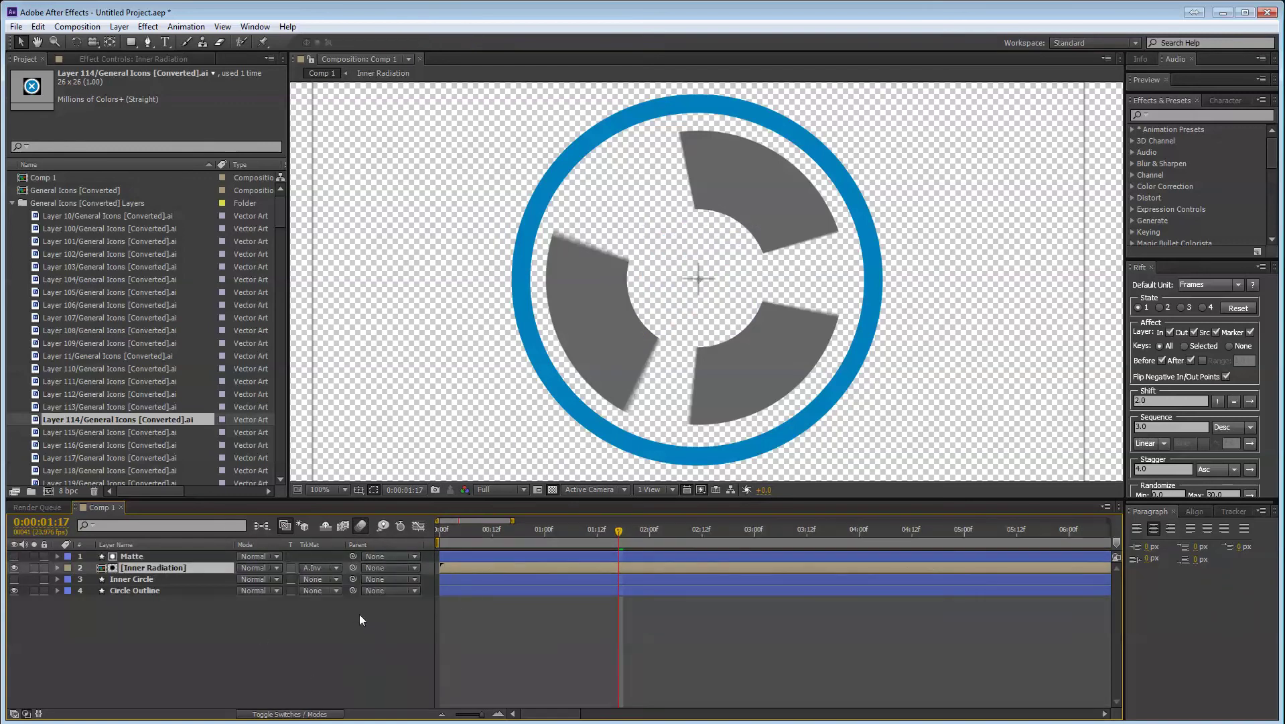
- Make the Inner Circle layer visible again and scrub through the animation to check the matte
key(F2)
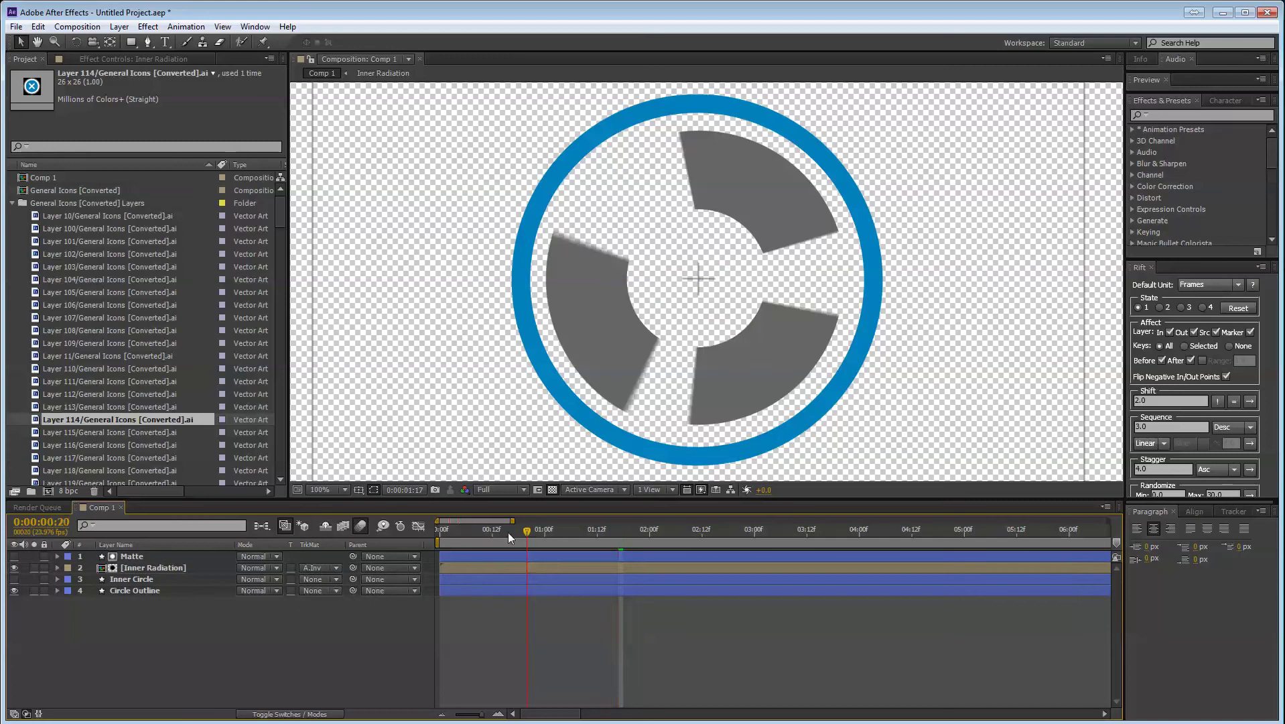
drag(473, 538, 643, 582)
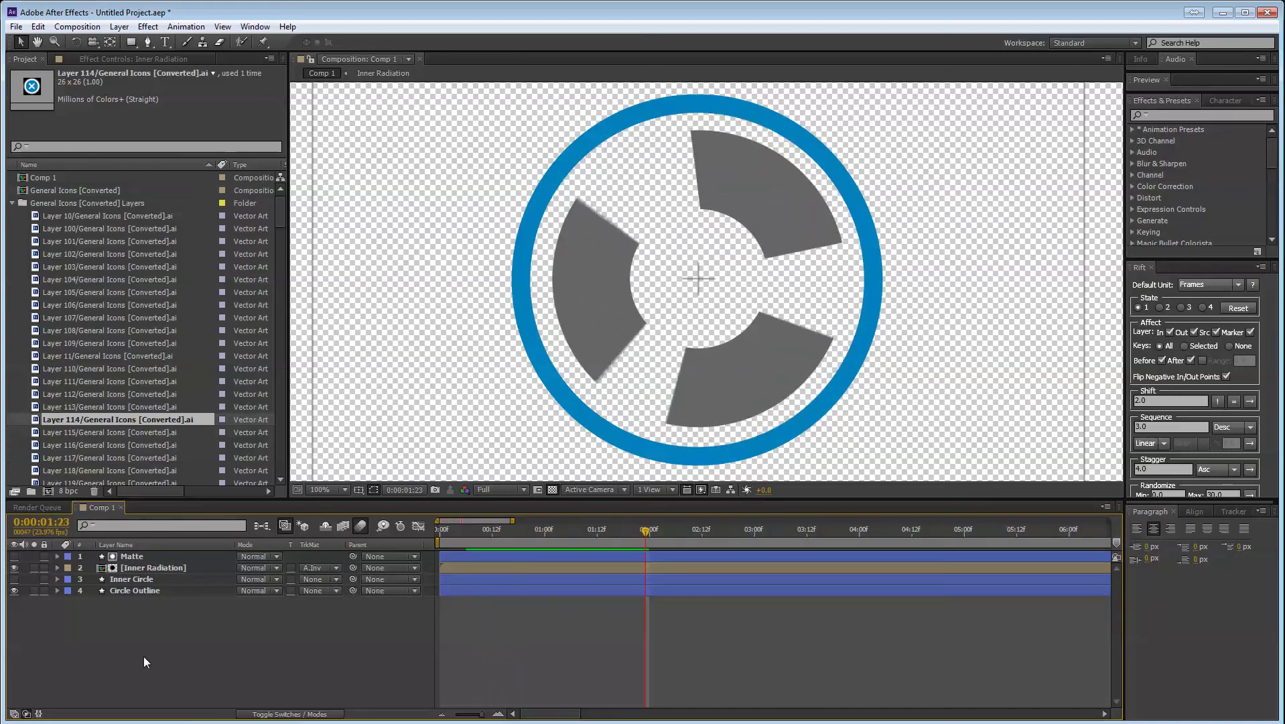
click(144, 580)
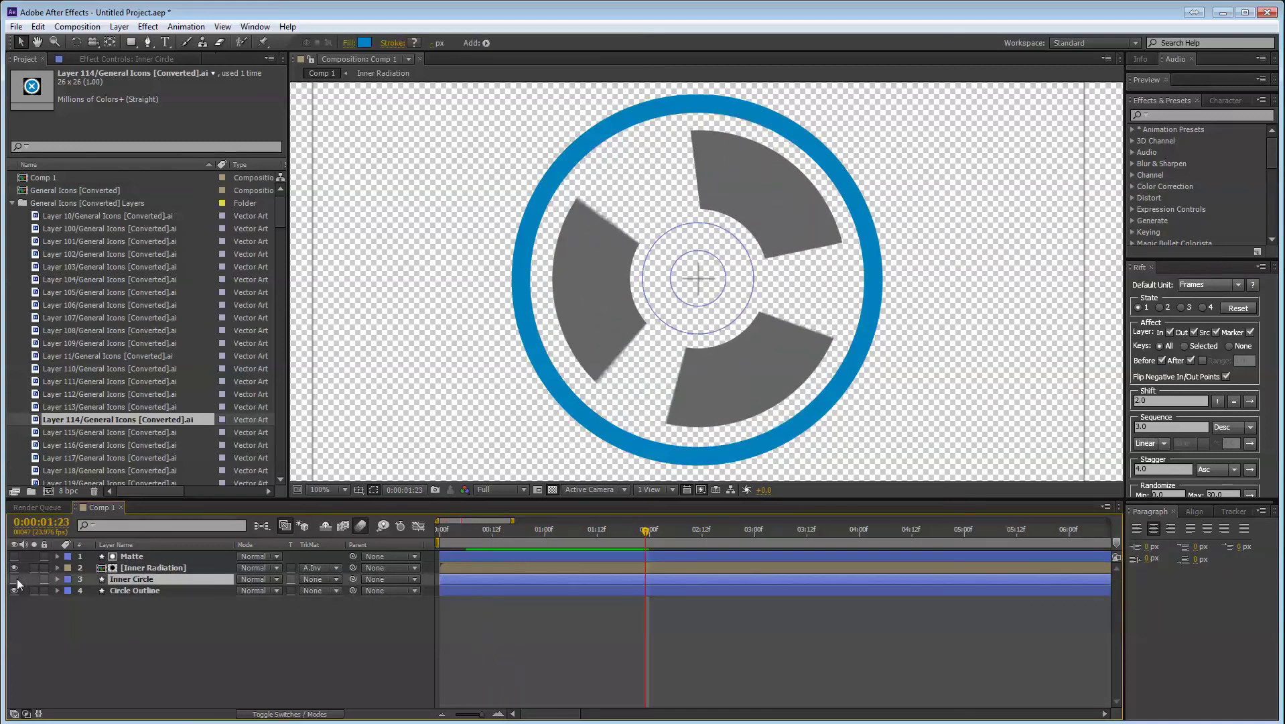
click(14, 579)
click(201, 653)
drag(527, 528, 423, 538)
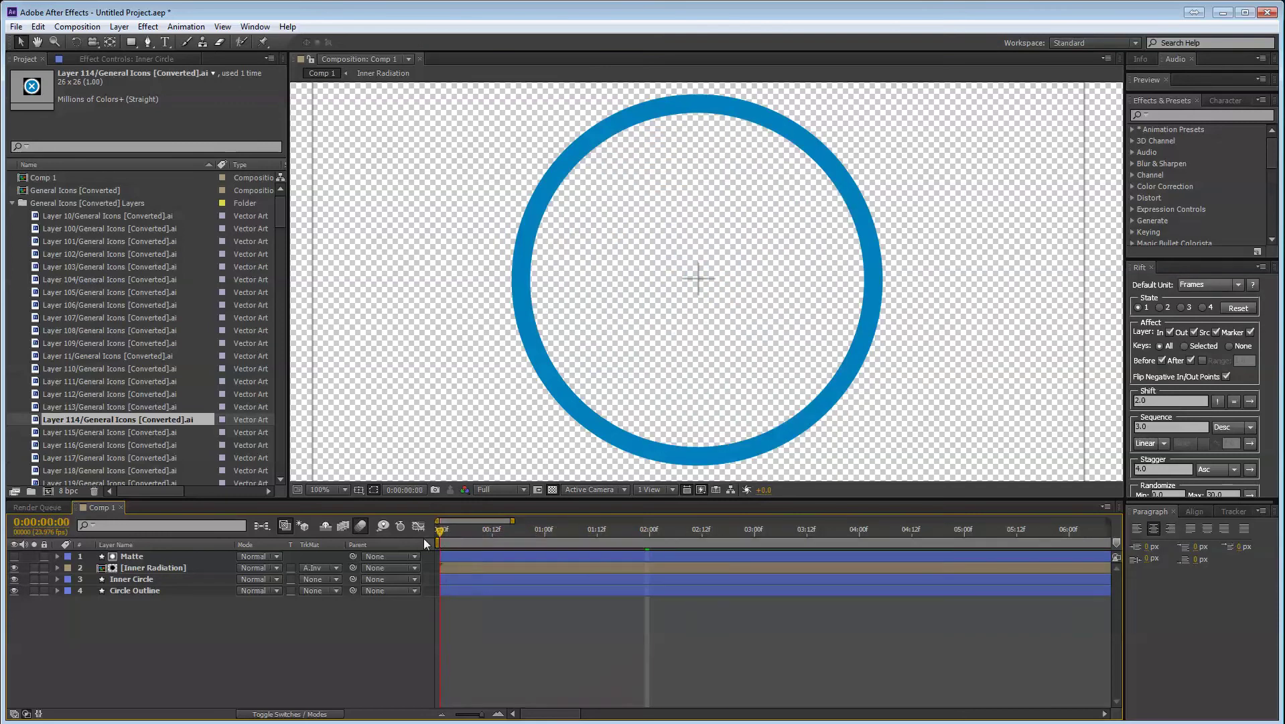
- Expand the Circle Outline layer's contents down to the paths inside Group 5
click(149, 578)
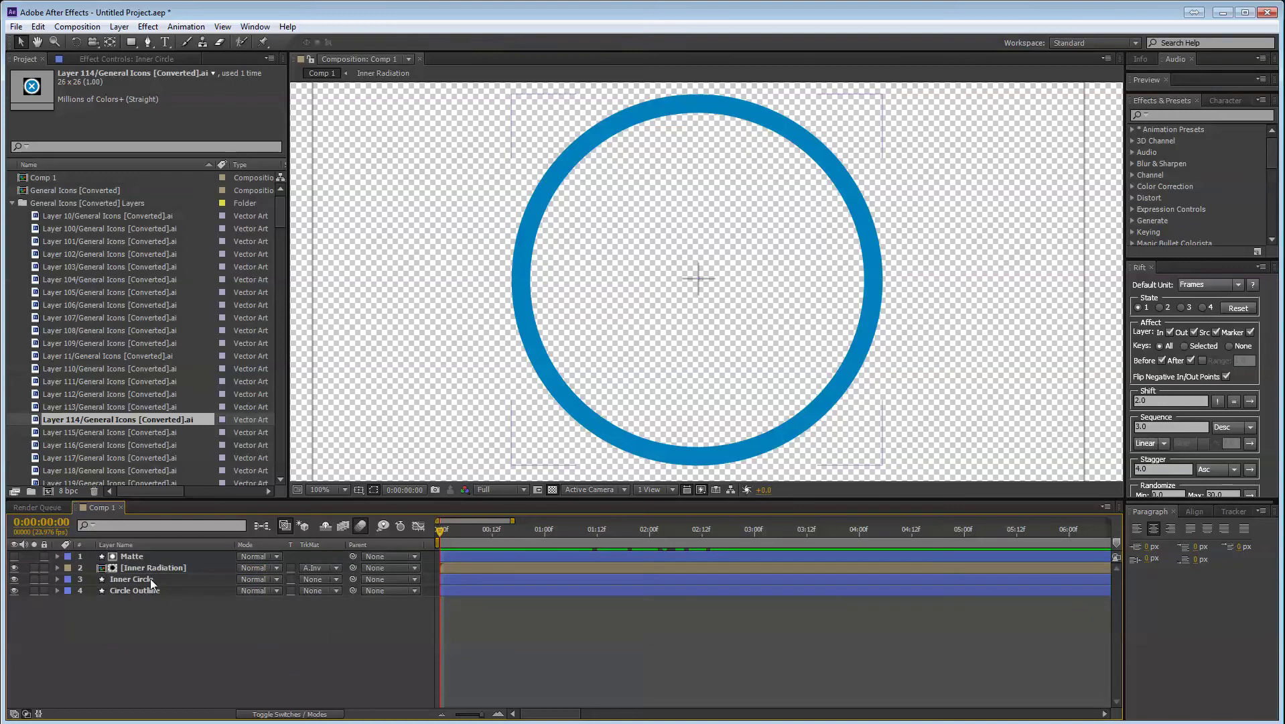
click(144, 590)
click(57, 590)
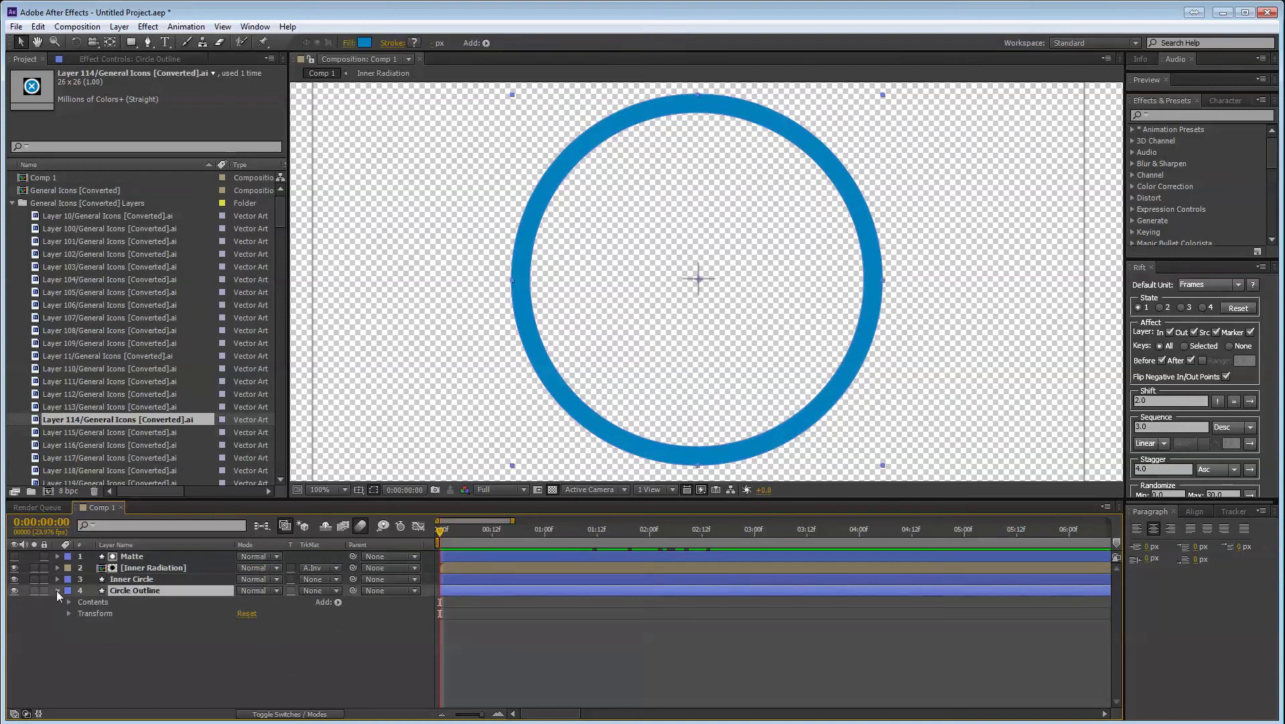
click(69, 601)
click(81, 614)
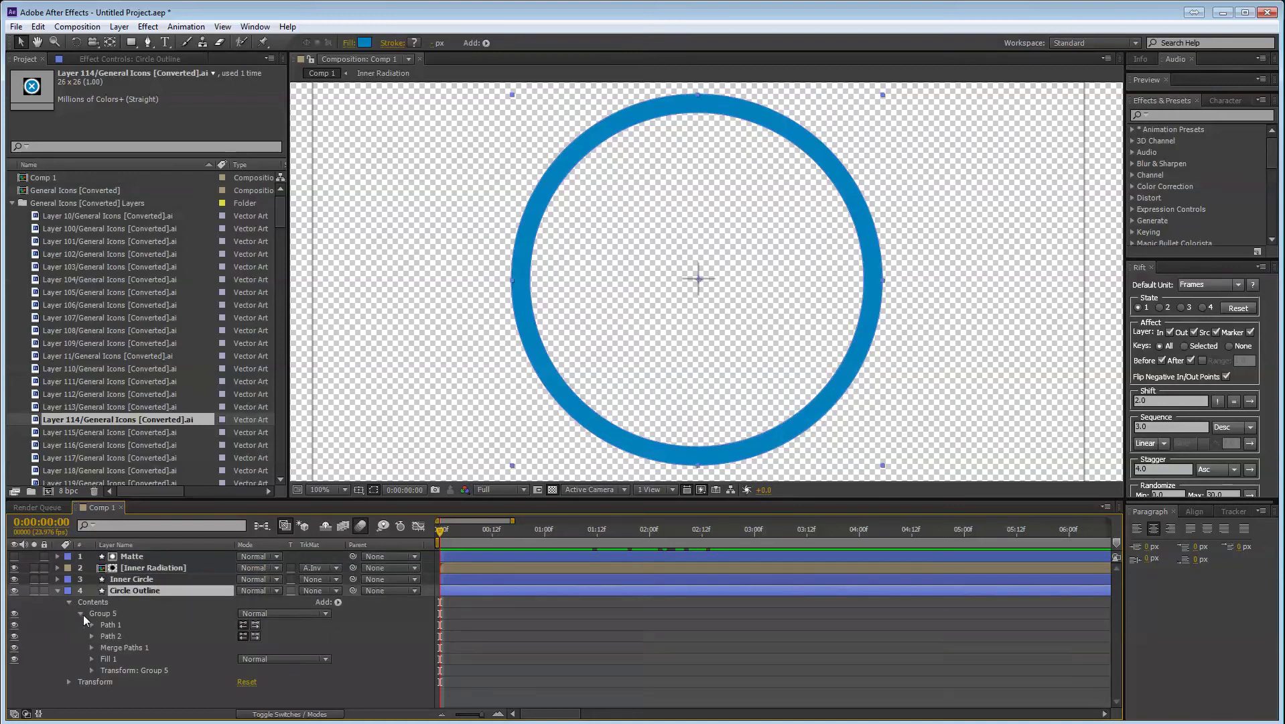
- Try to remove Merge Paths 1 from Group 5 of the Circle Outline layer
click(118, 625)
click(116, 638)
click(130, 648)
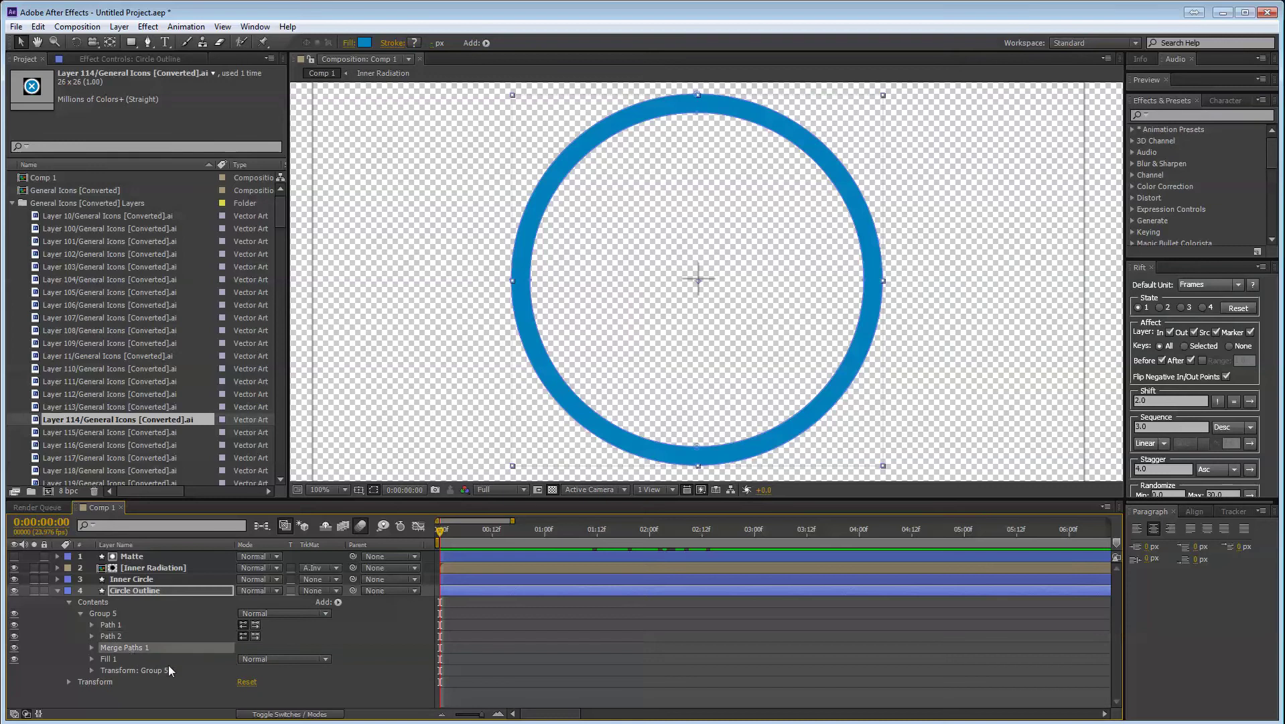
key(Delete)
click(111, 637)
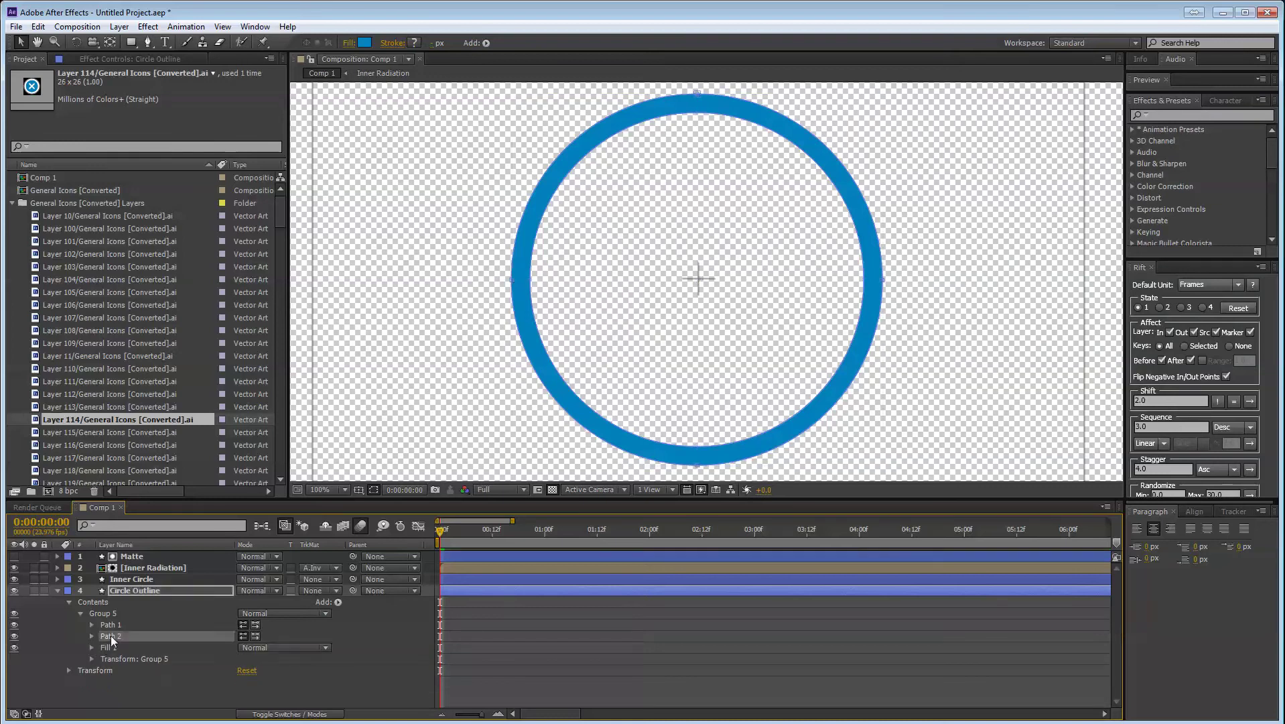
click(337, 601)
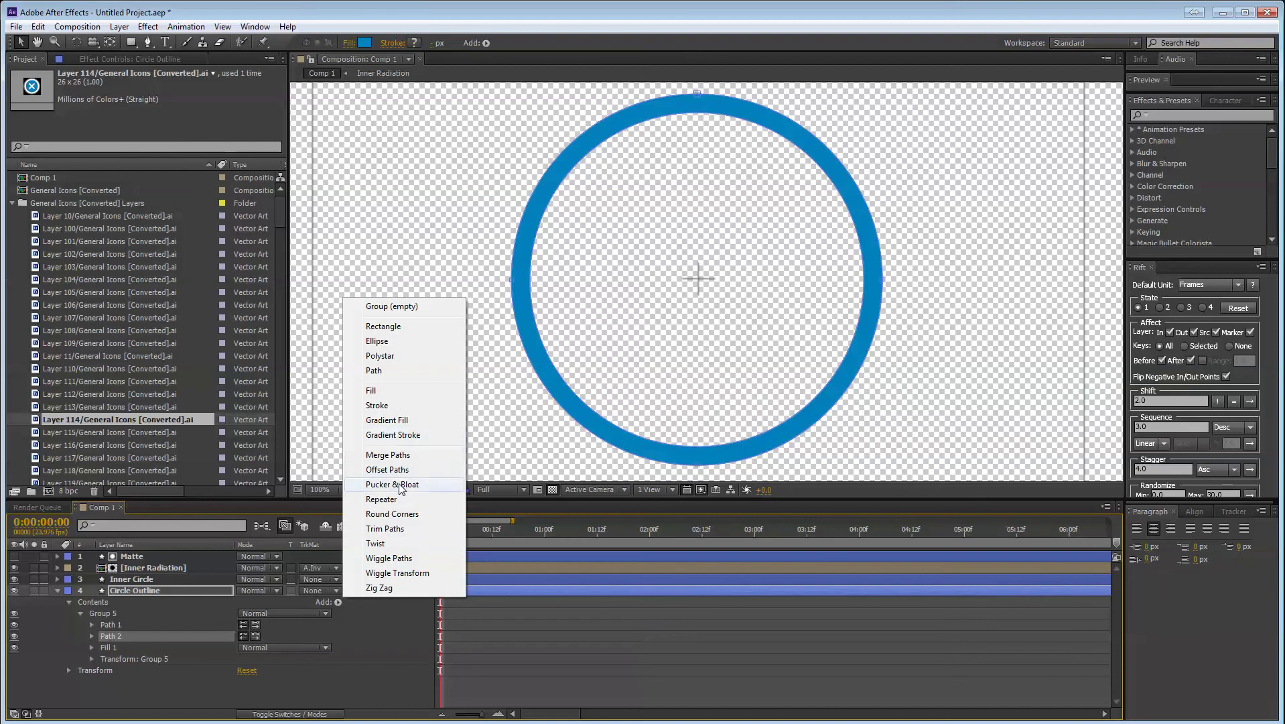
click(334, 688)
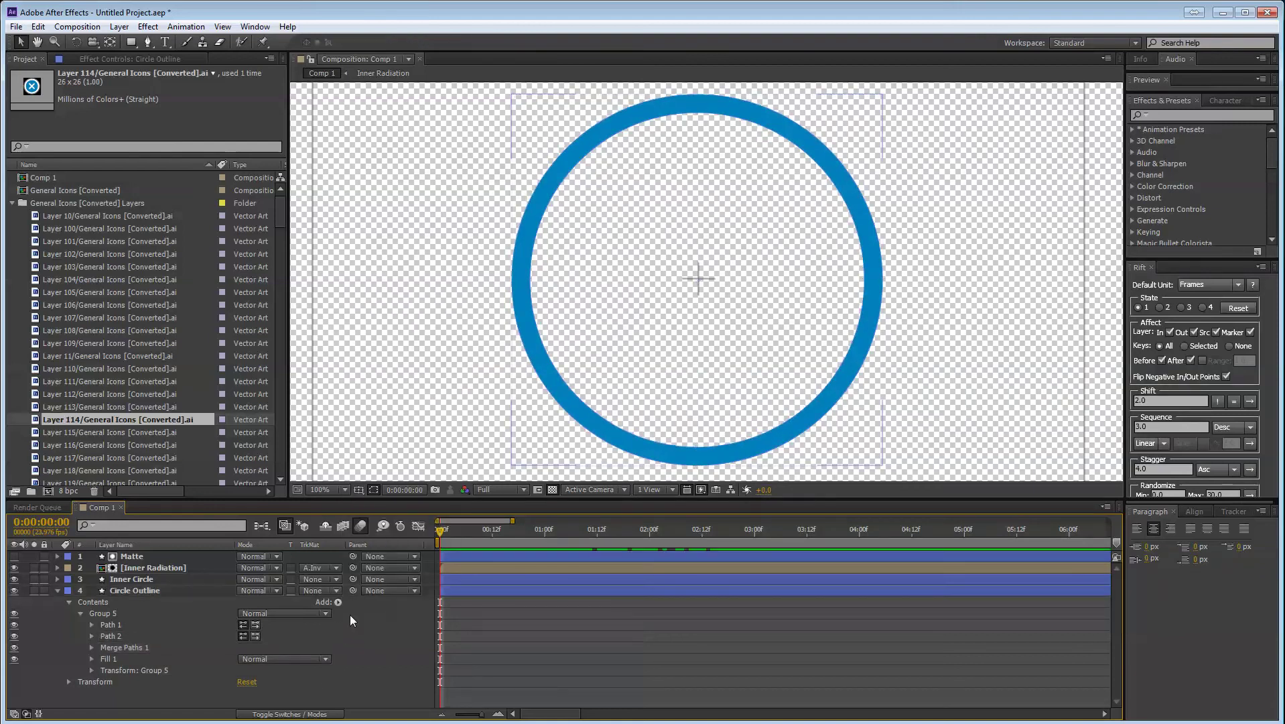
- Add Trim Paths to the Circle Outline layer, expand its properties and try out different End values
click(337, 602)
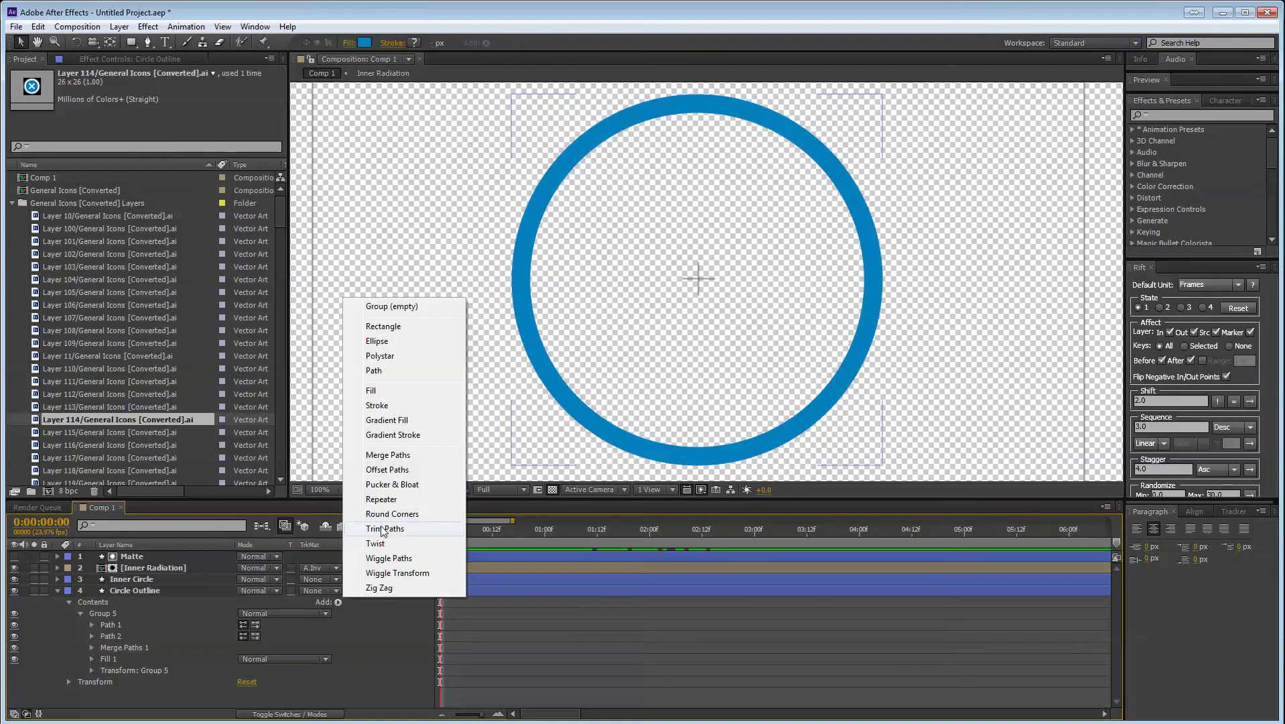
click(383, 529)
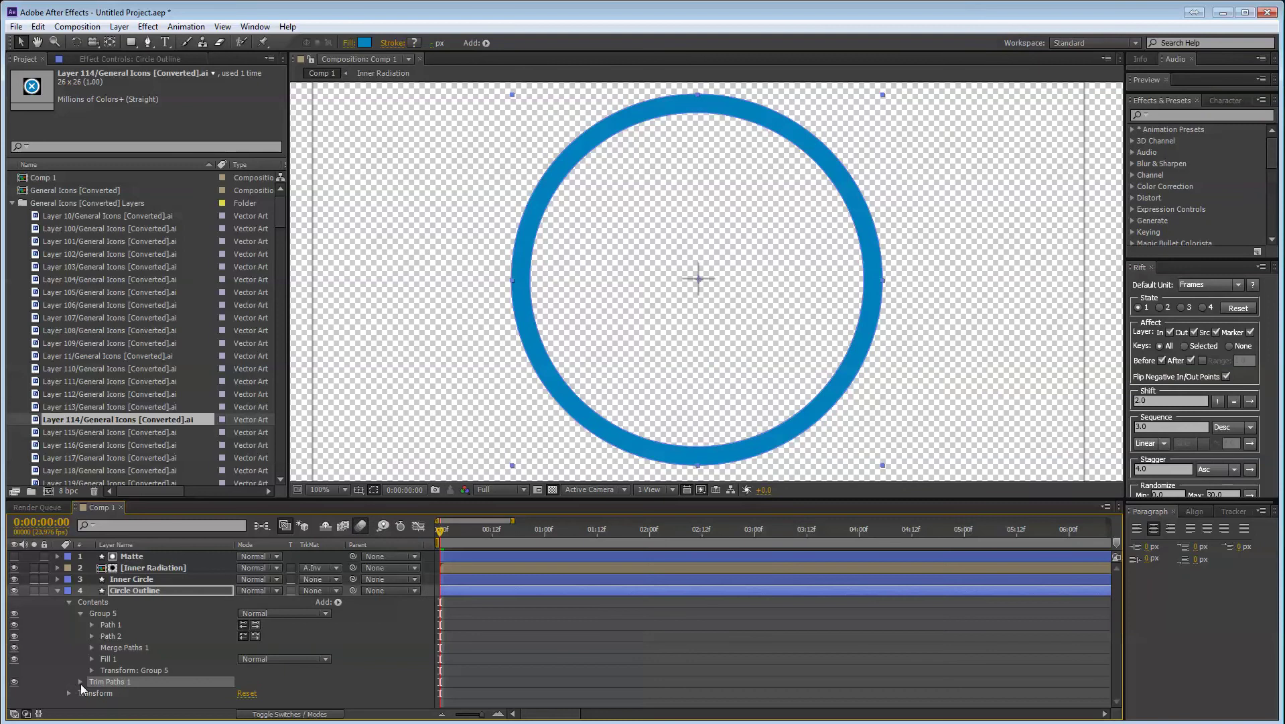
click(81, 681)
mouse_move(248, 678)
mouse_down()
mouse_move(201, 672)
mouse_move(286, 684)
mouse_up()
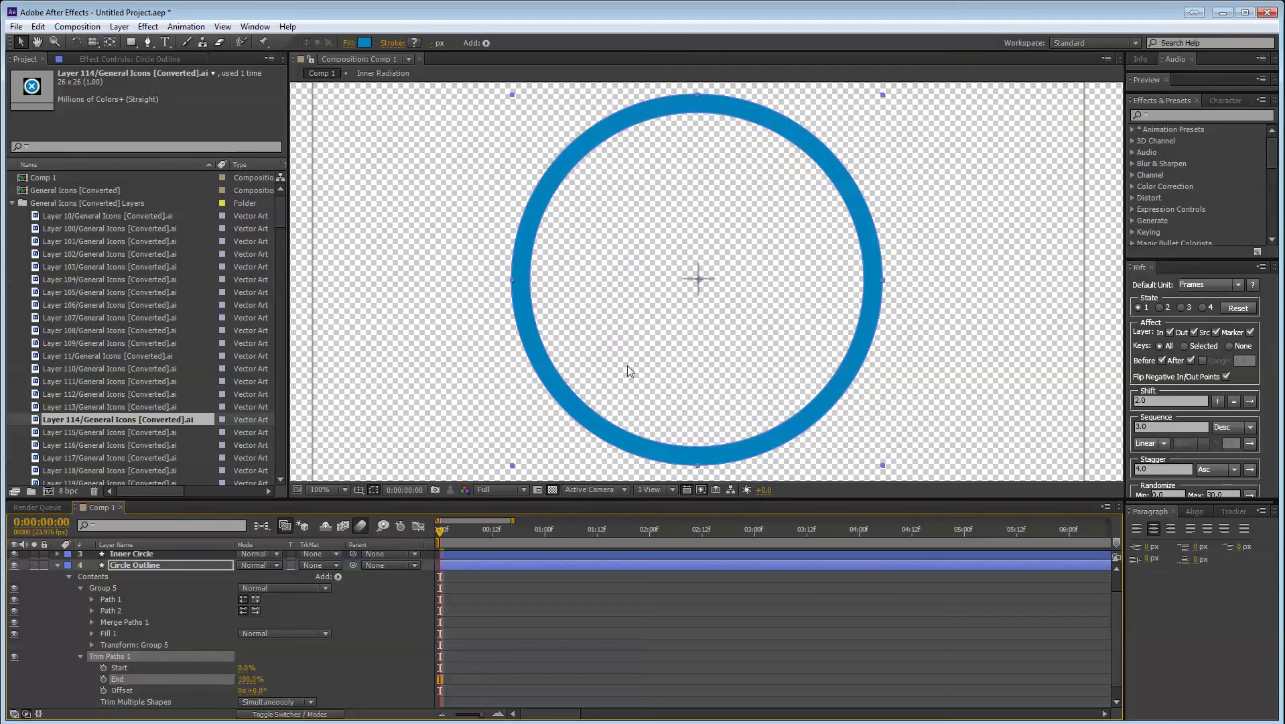
- Delete Merge Paths 1 and Path 1 from Group 5 of Circle Outline, keeping only the outer circle path
click(127, 622)
key(Delete)
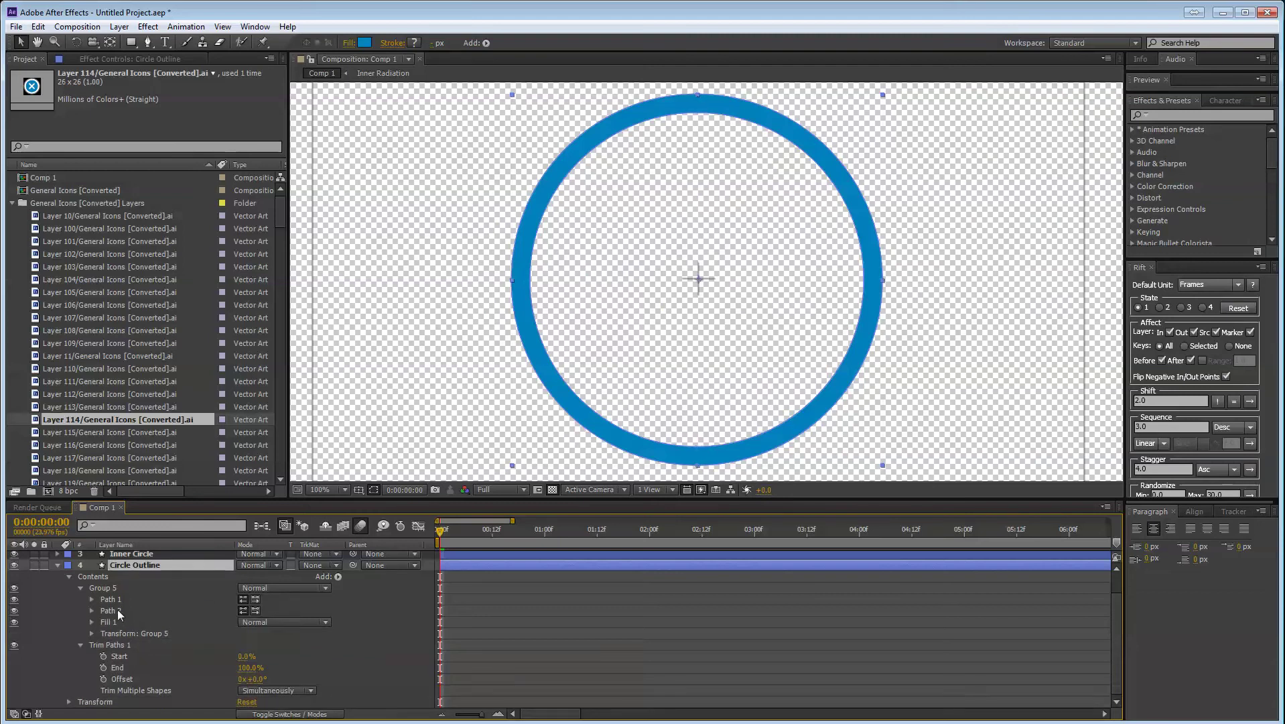
click(116, 609)
key(Delete)
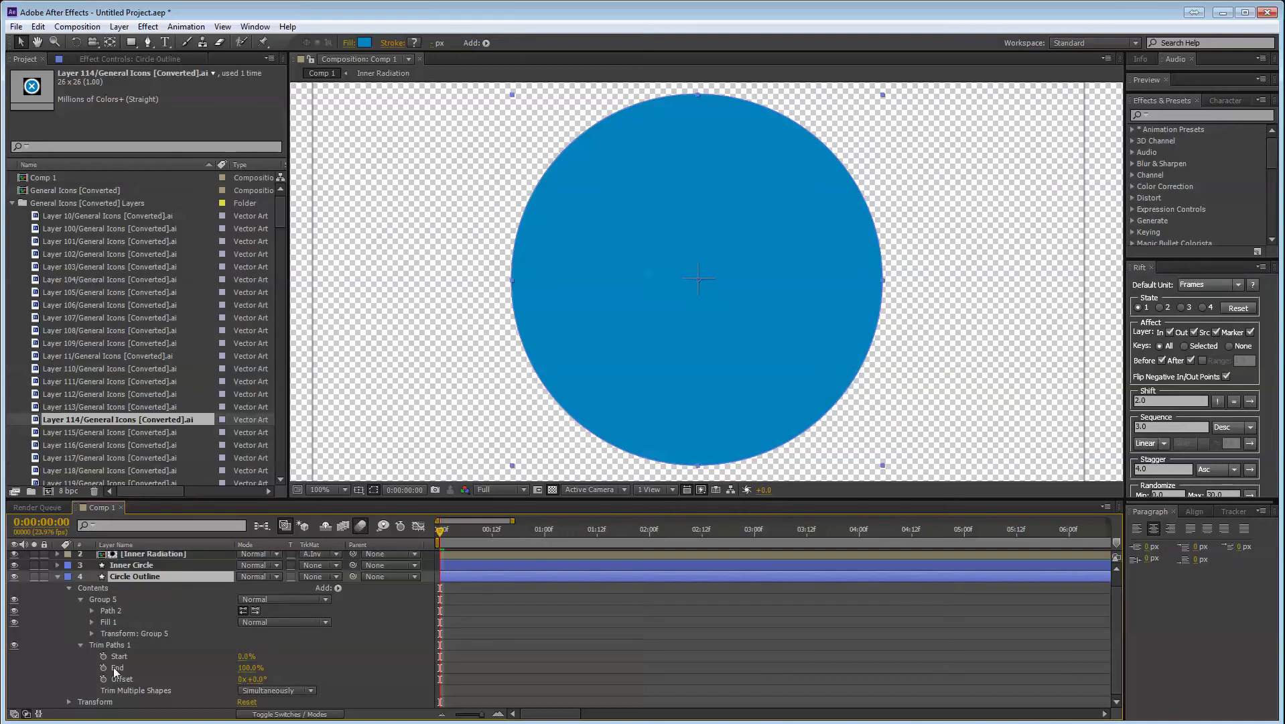
- Replace the fill in Group 5 of the Circle Outline layer with a stroke on its remaining path
click(111, 622)
key(Delete)
click(117, 622)
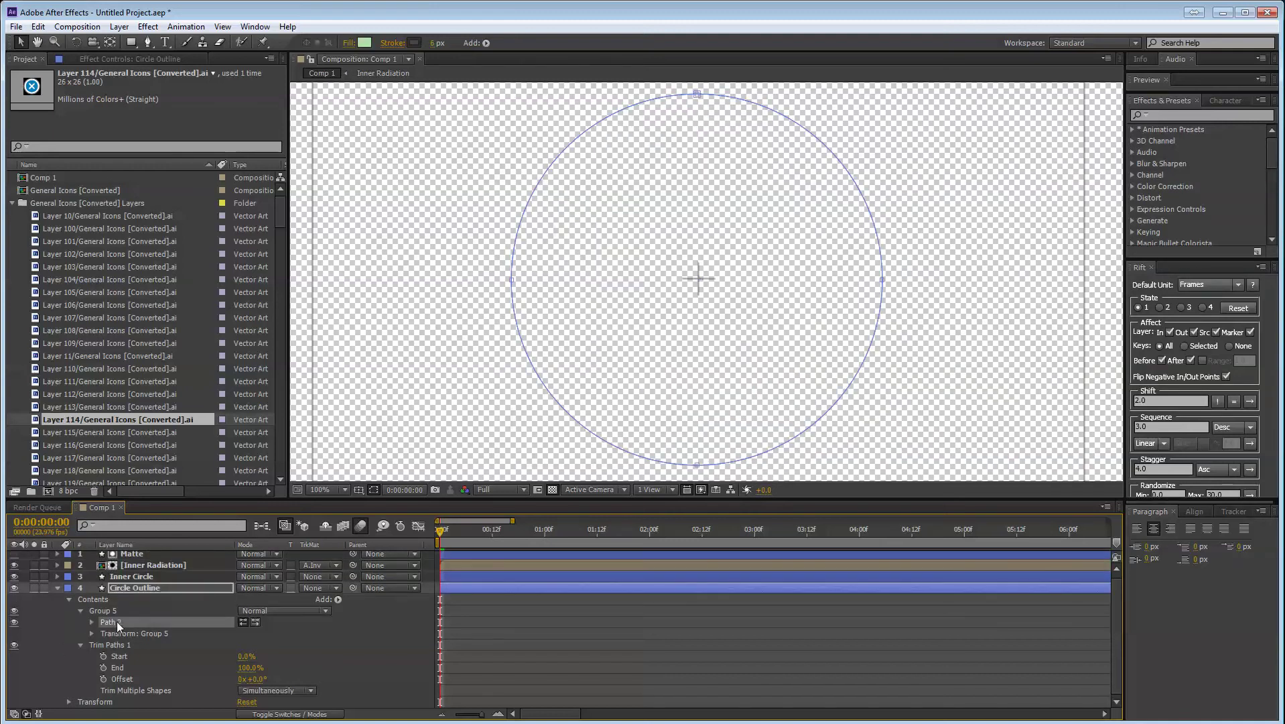
click(339, 598)
click(383, 406)
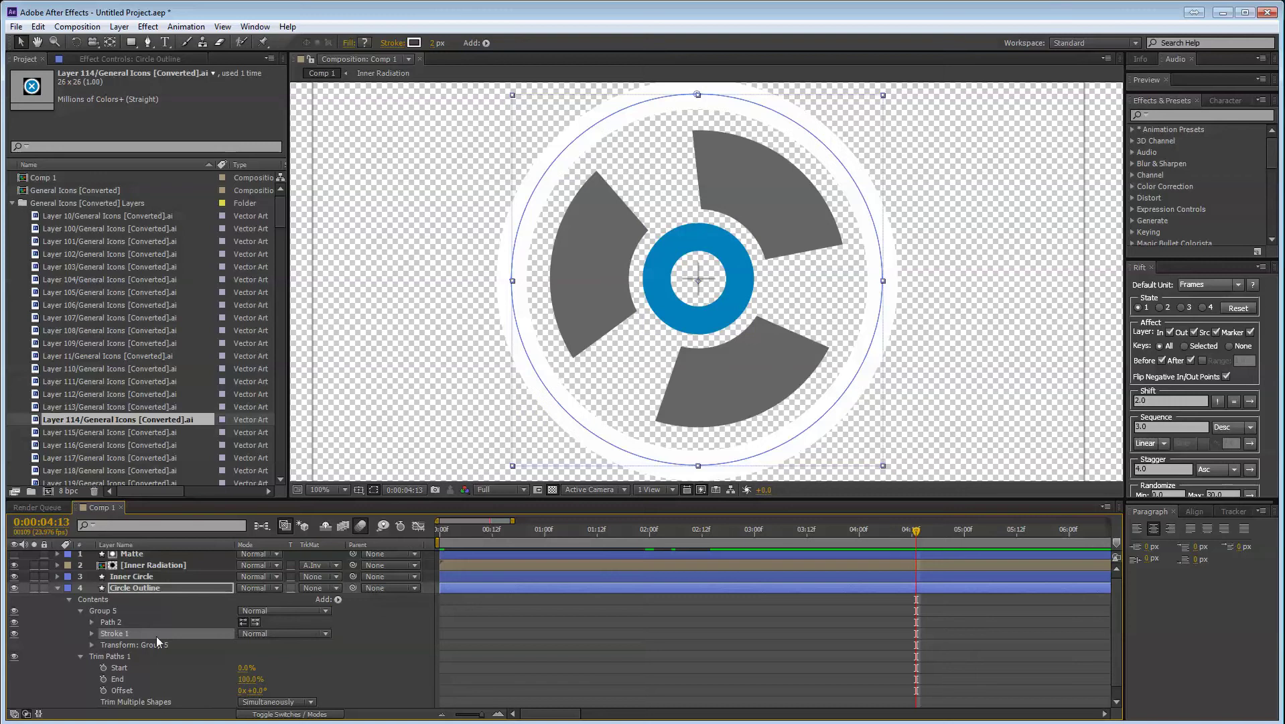
- Set the Circle Outline stroke to the blue sampled from the inner circle
click(414, 42)
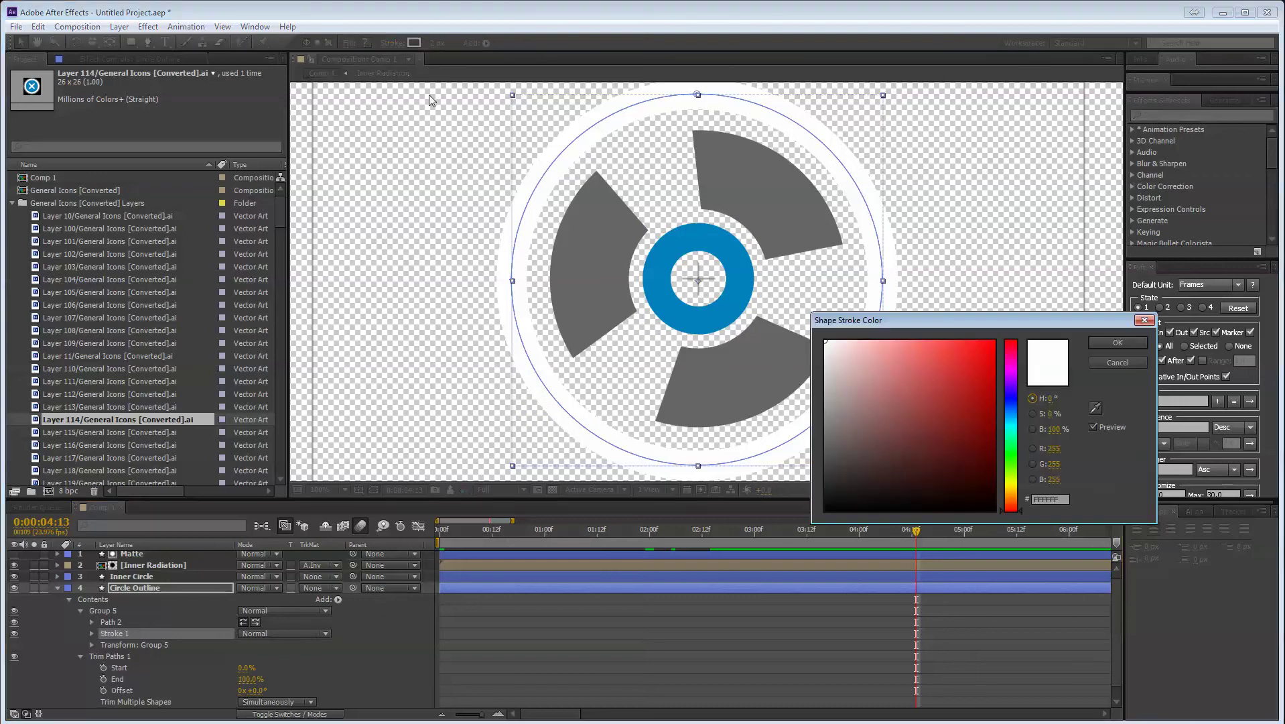
click(1096, 408)
click(682, 313)
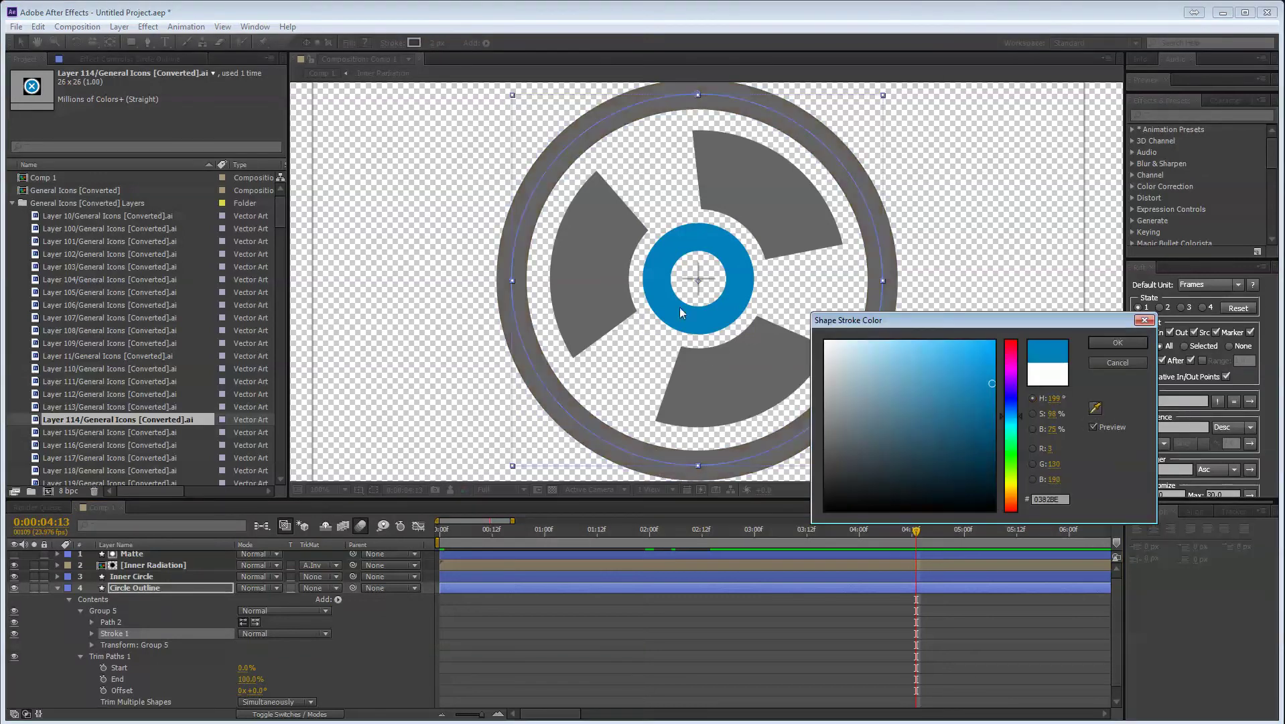
key(Return)
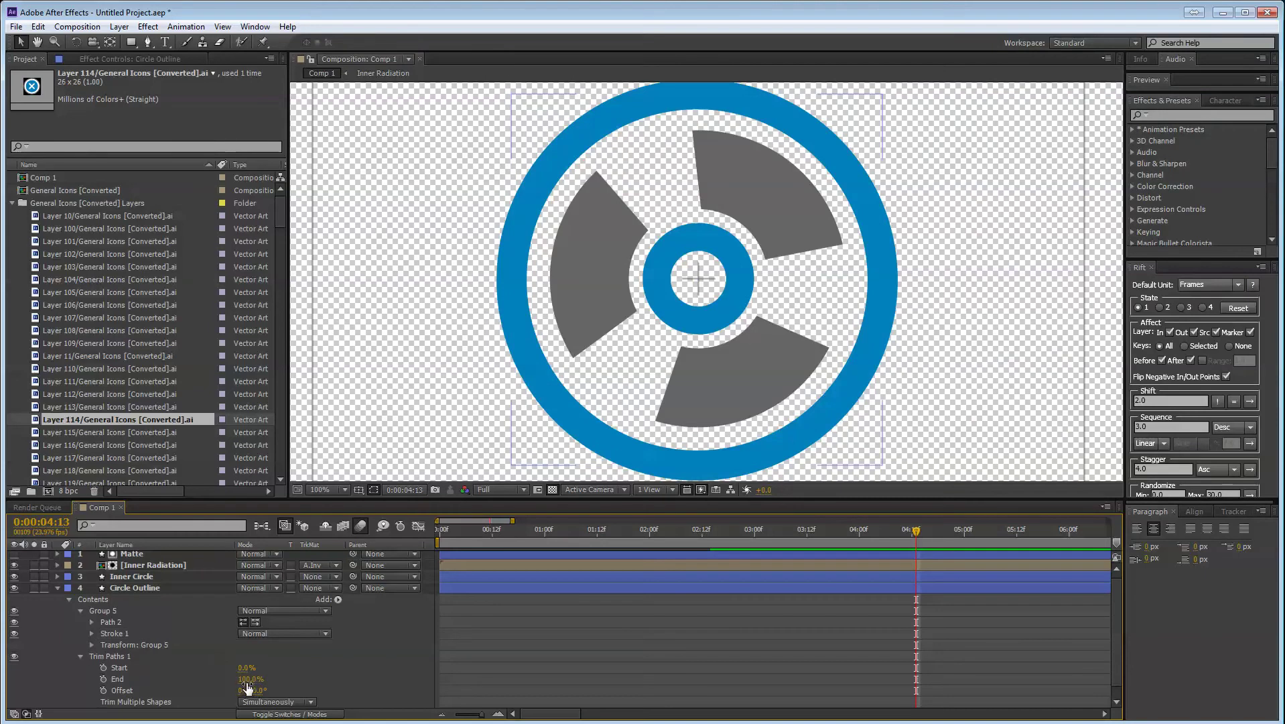
- Try animating the Trim Paths End on Circle Outline from 0% at the first frame to 100% at 0:00:02:00
mouse_move(248, 679)
mouse_down()
mouse_move(214, 678)
mouse_move(263, 671)
mouse_move(220, 688)
mouse_move(255, 679)
mouse_up()
key(Home)
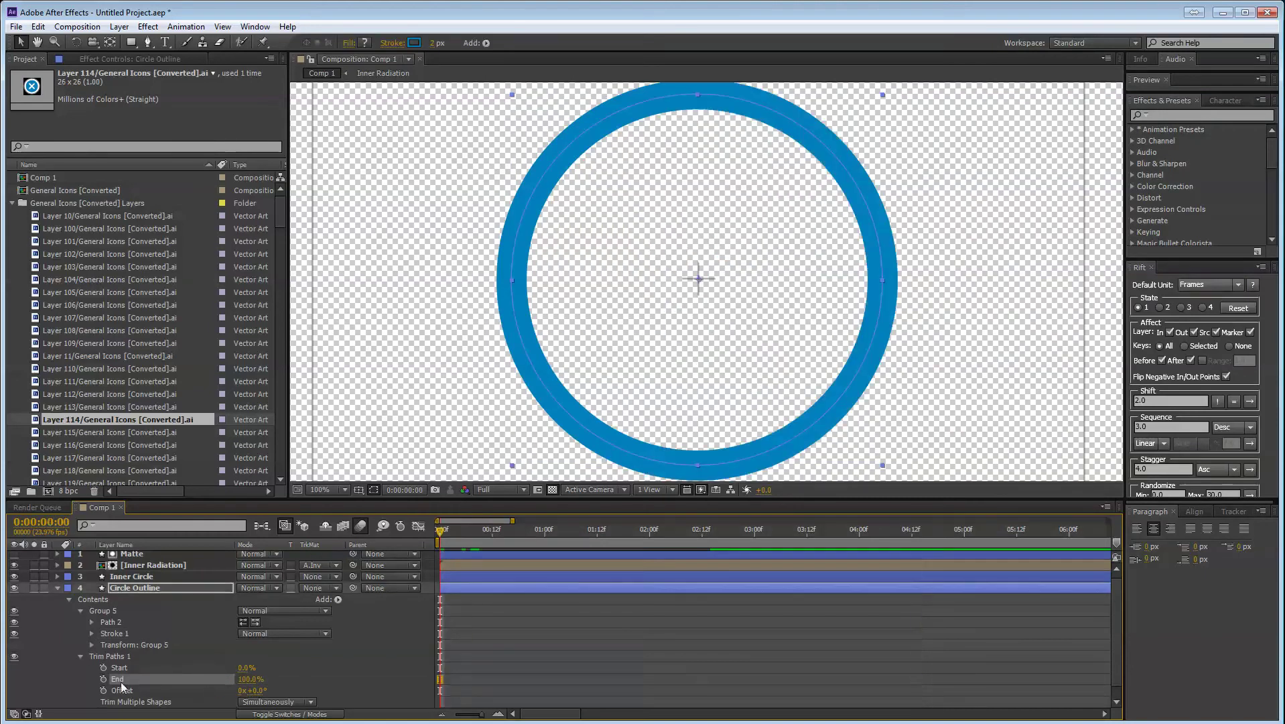
click(103, 679)
drag(543, 537, 649, 532)
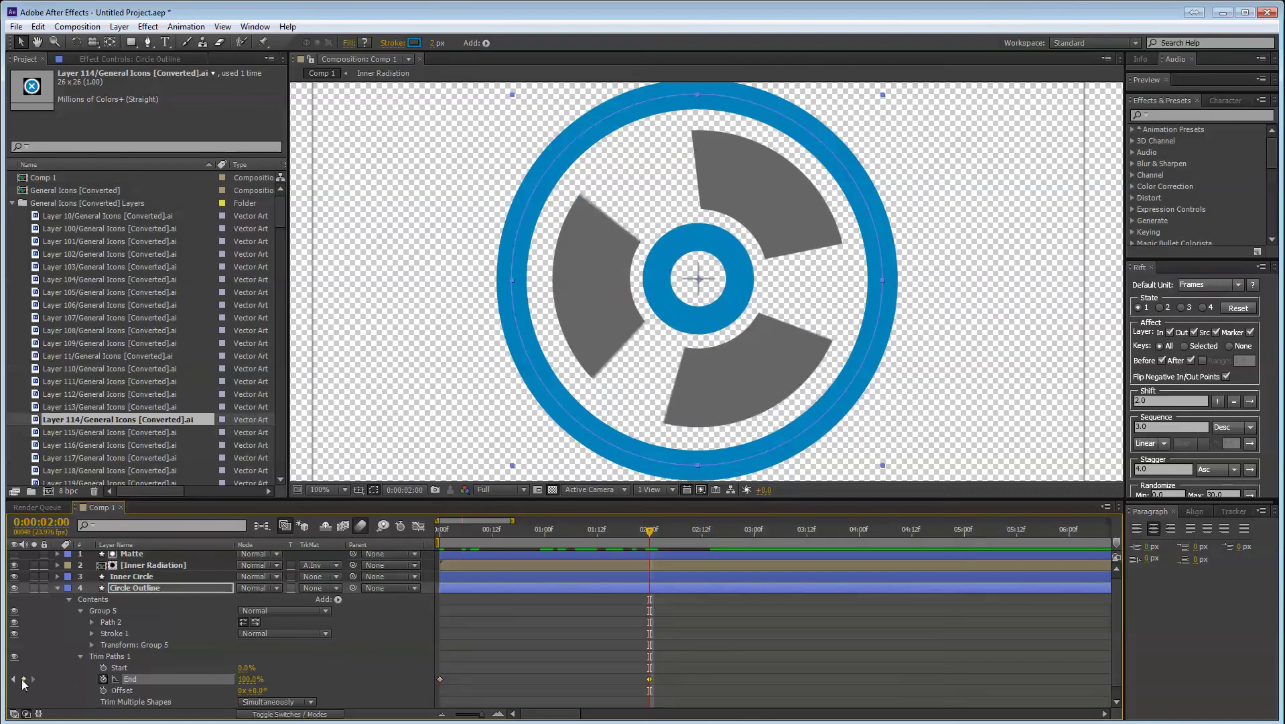
key(Home)
drag(251, 678, 148, 695)
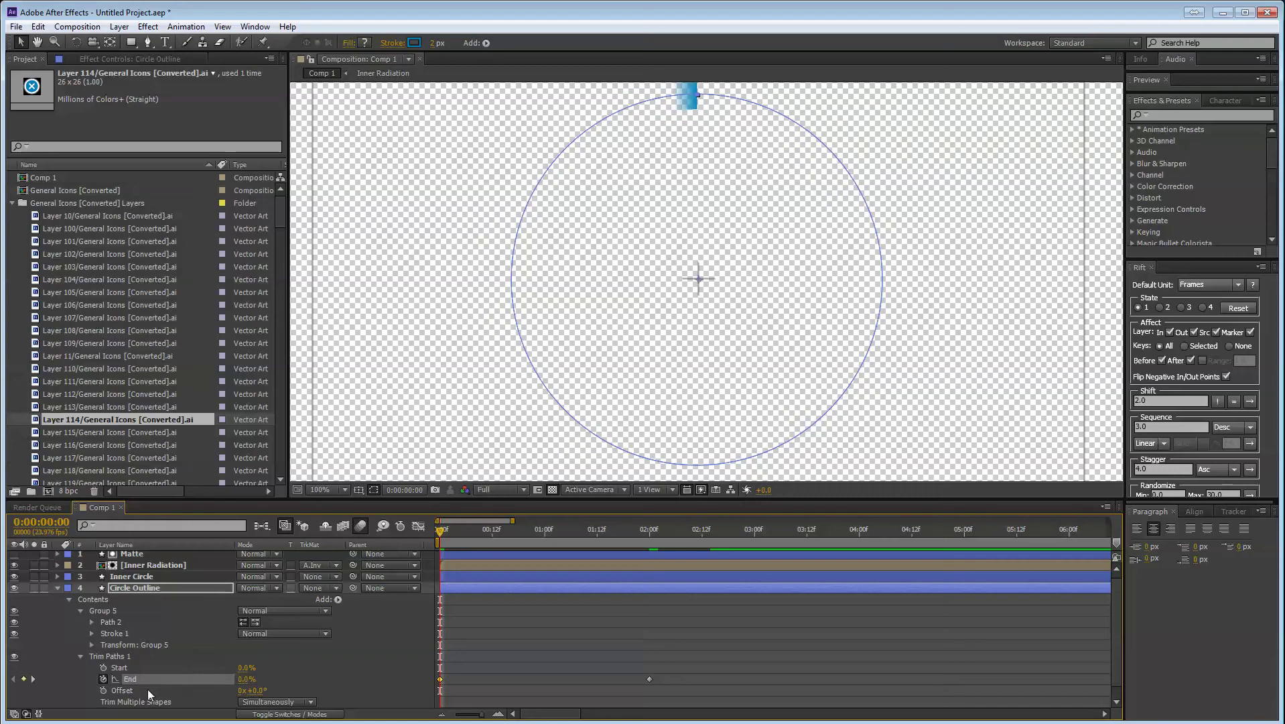
- Scrub through the ring's reveal, remove the End keyframes and return to the first frame
scroll(380, 660, down, 1)
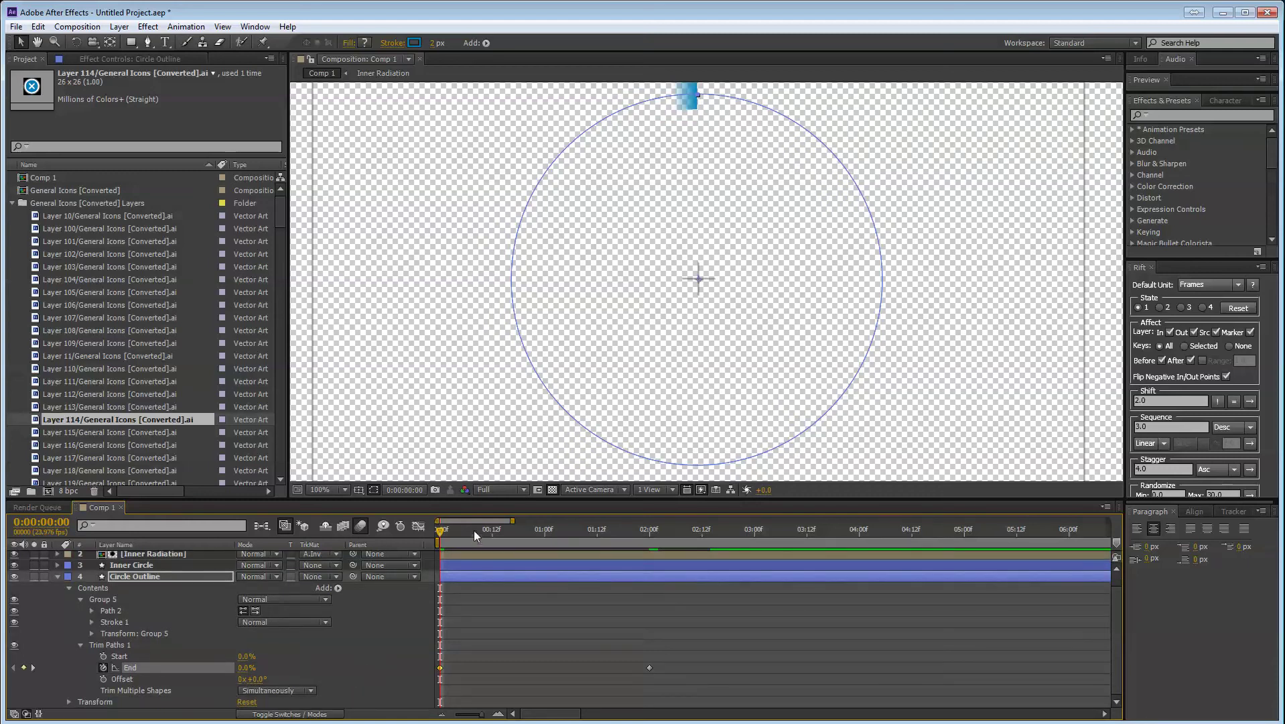
drag(473, 530, 563, 526)
key(j)
key(k)
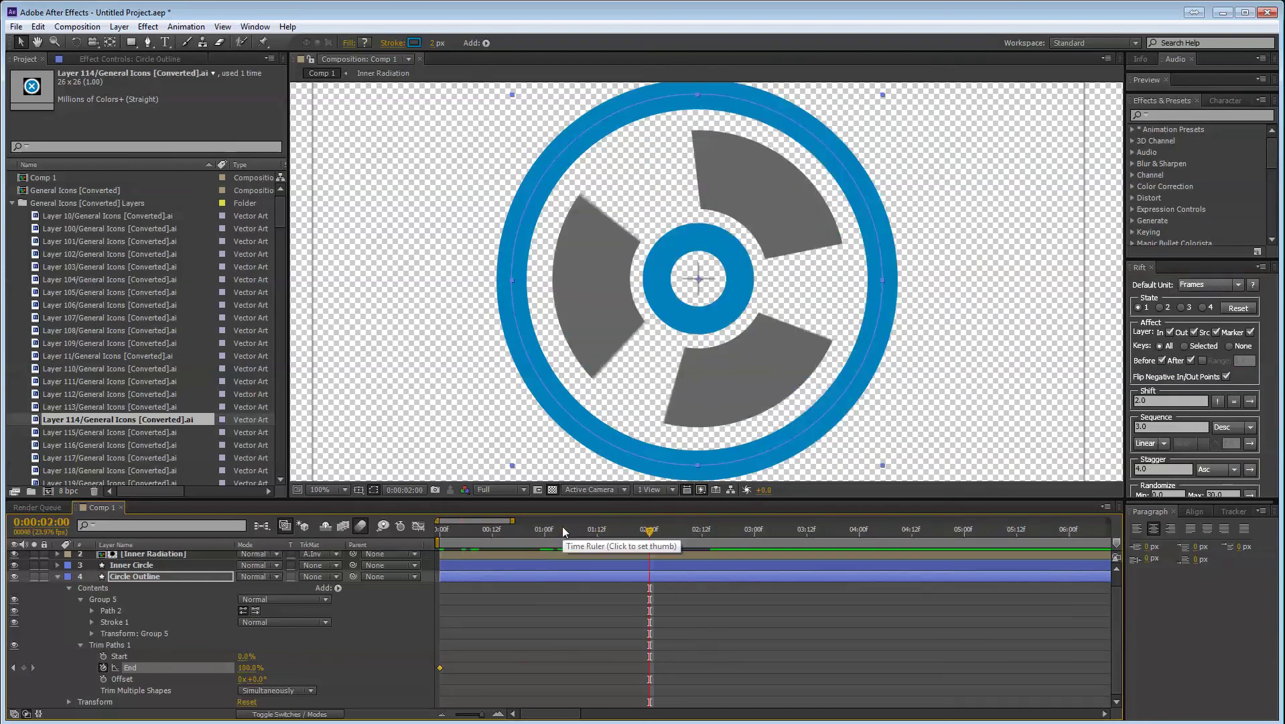
key(Home)
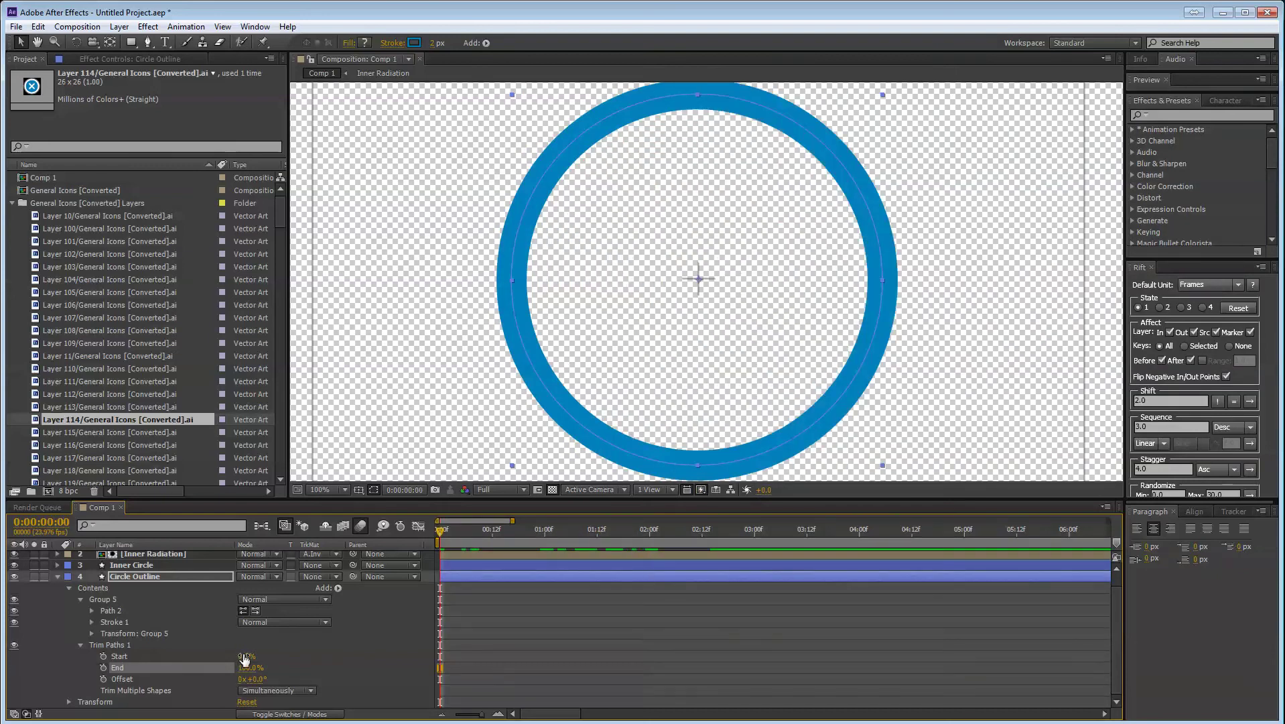
- Animate the Trim Paths Start on Circle Outline from 100% at the first frame to 0% at 0:00:02:00
drag(242, 656, 323, 657)
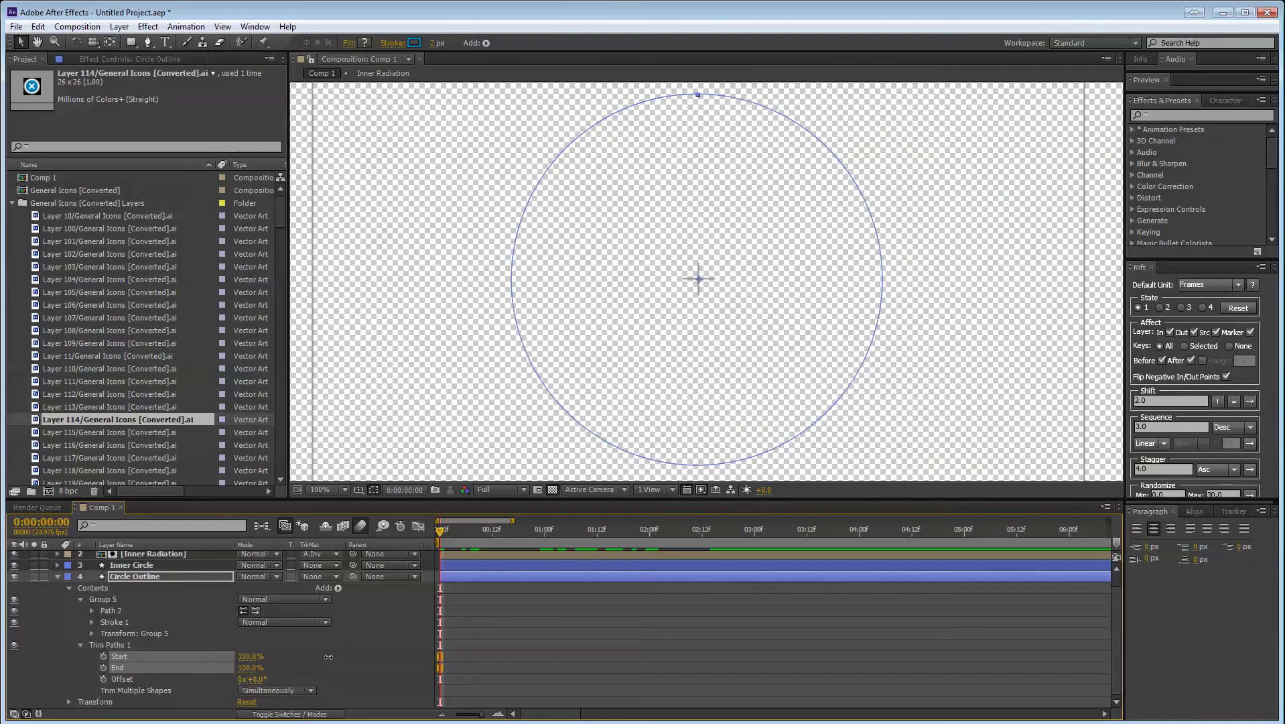
click(327, 642)
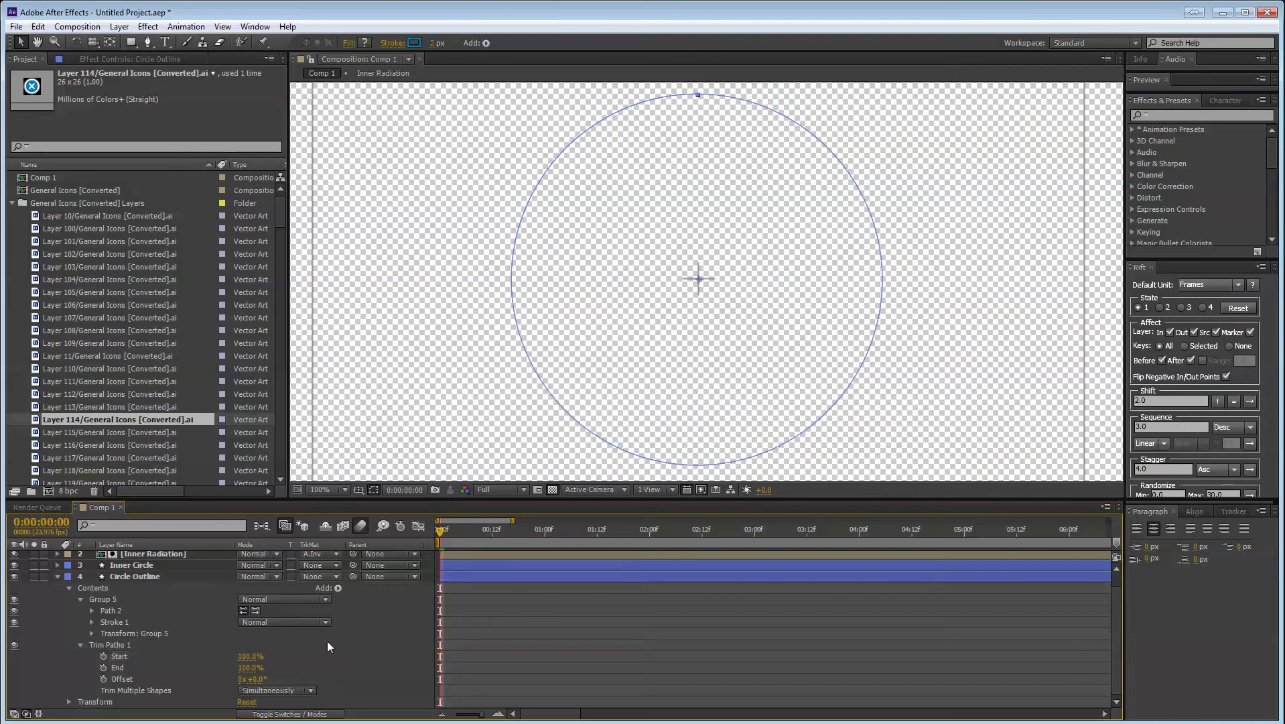
click(103, 656)
drag(526, 534, 650, 534)
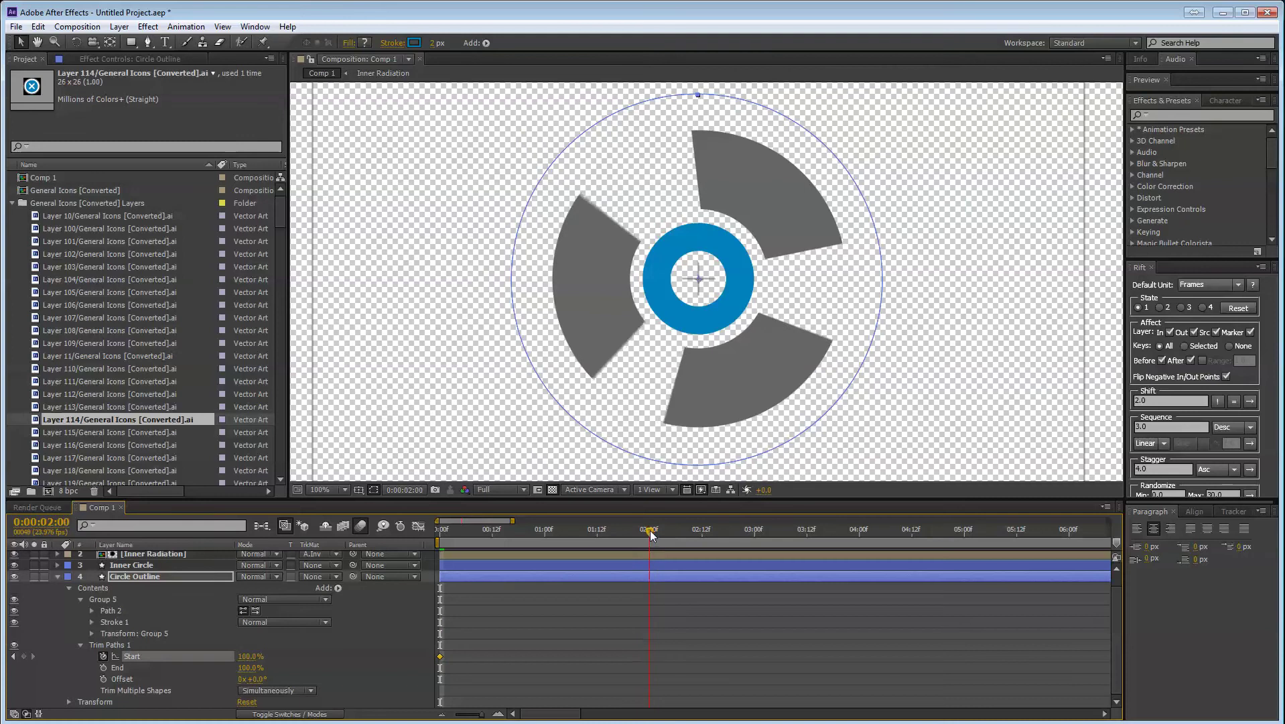
drag(250, 656, 158, 656)
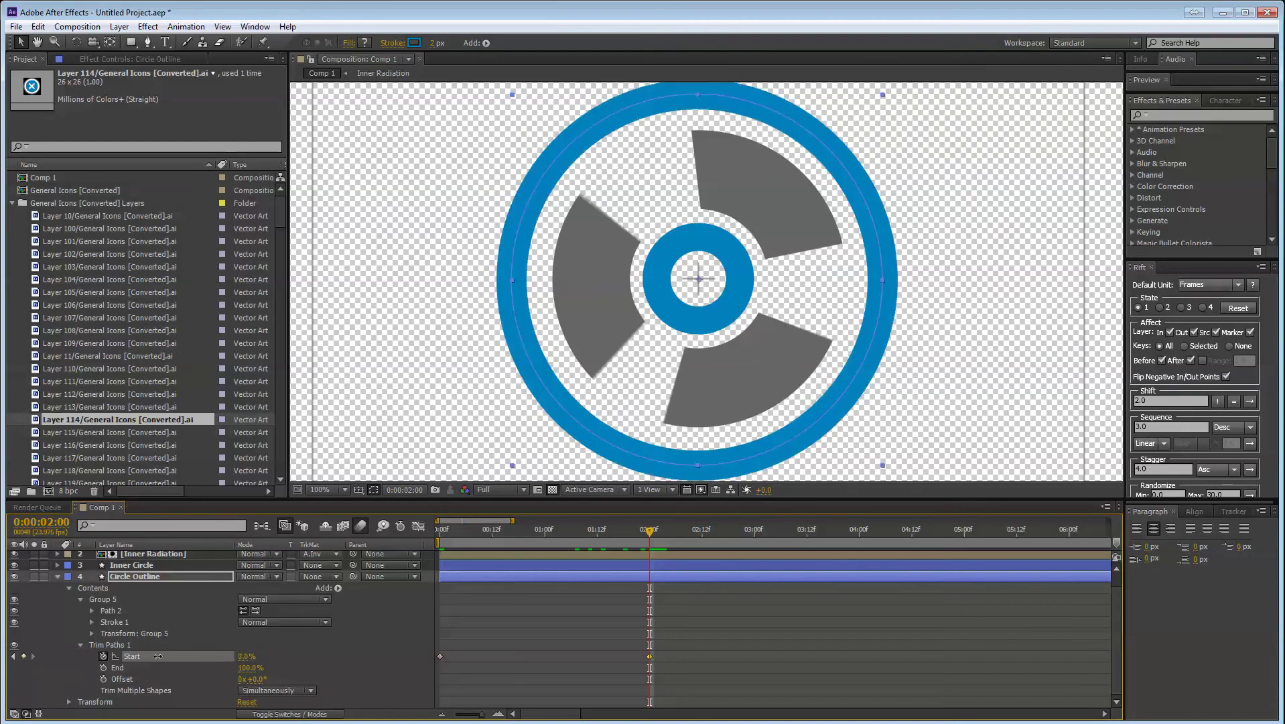
click(385, 626)
- Scrub through the ring's reveal and apply Easy Ease to both Start keyframes
mouse_move(474, 529)
mouse_down()
mouse_move(439, 539)
mouse_move(519, 566)
mouse_up()
drag(715, 621, 429, 681)
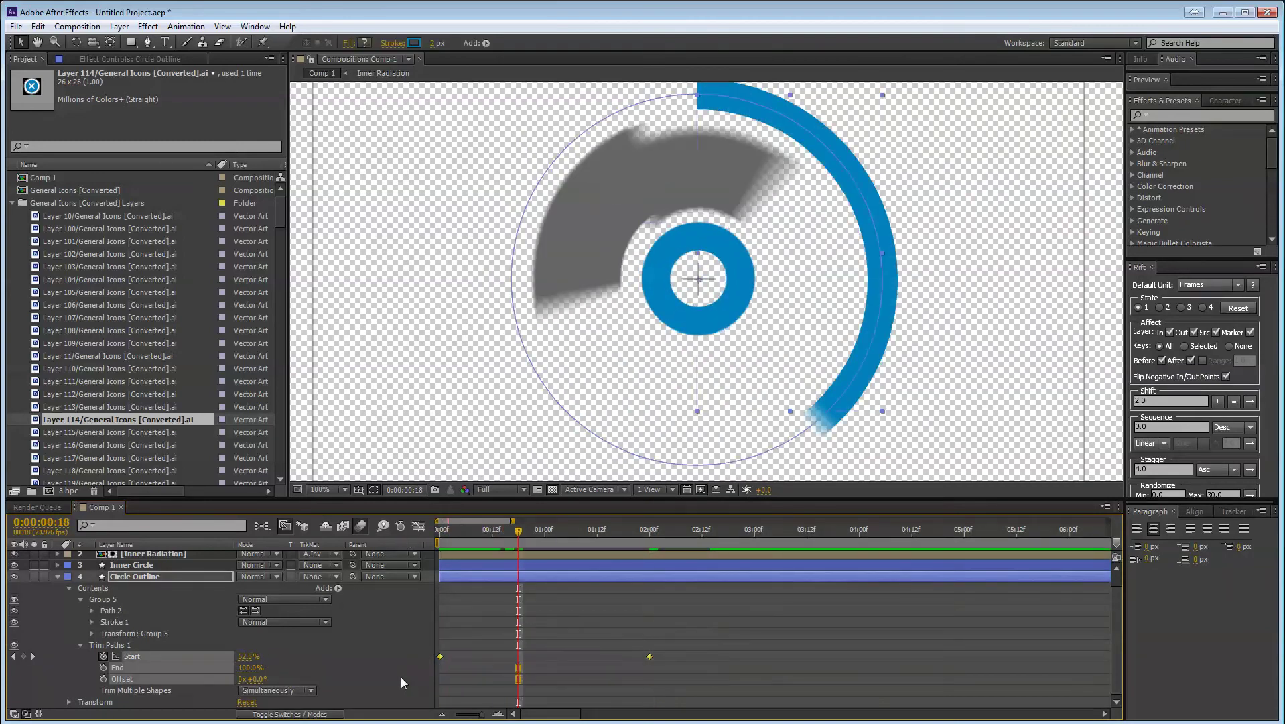
key(F9)
- Reshape the Start speed curve for a quick start and long slowdown, with about 12.77% influence on the first keyframe
click(418, 525)
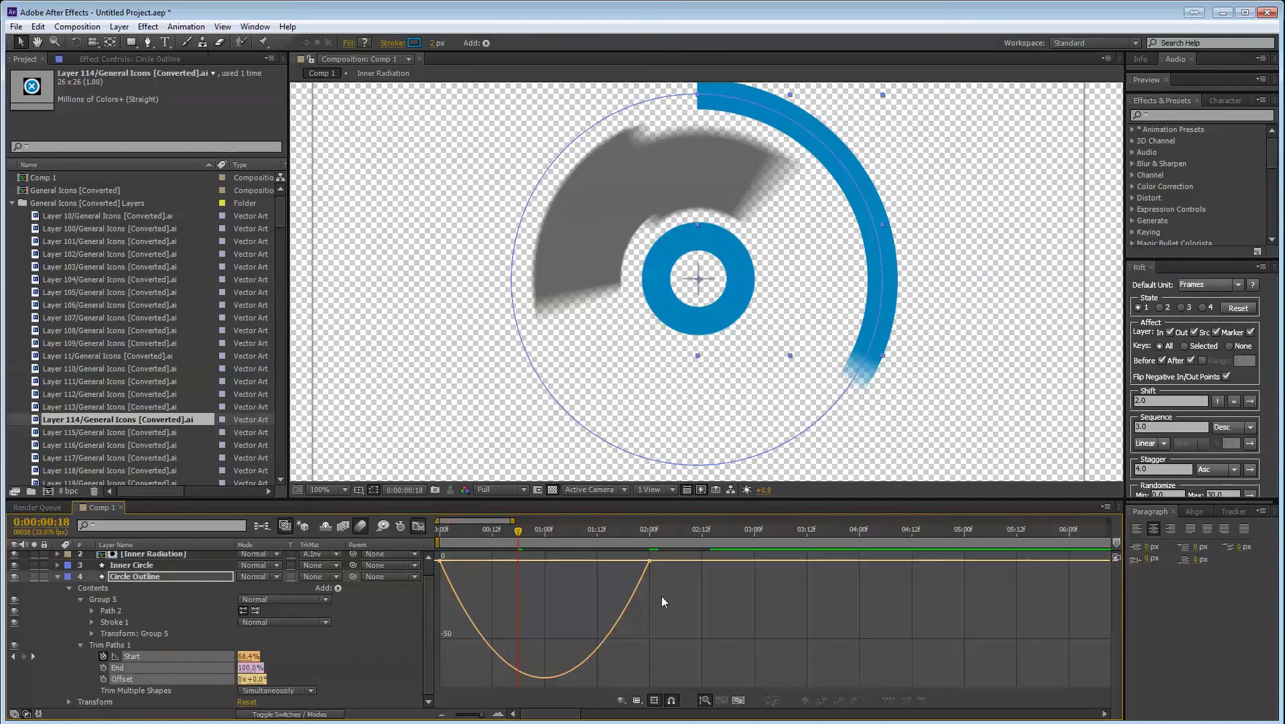
drag(669, 585, 443, 627)
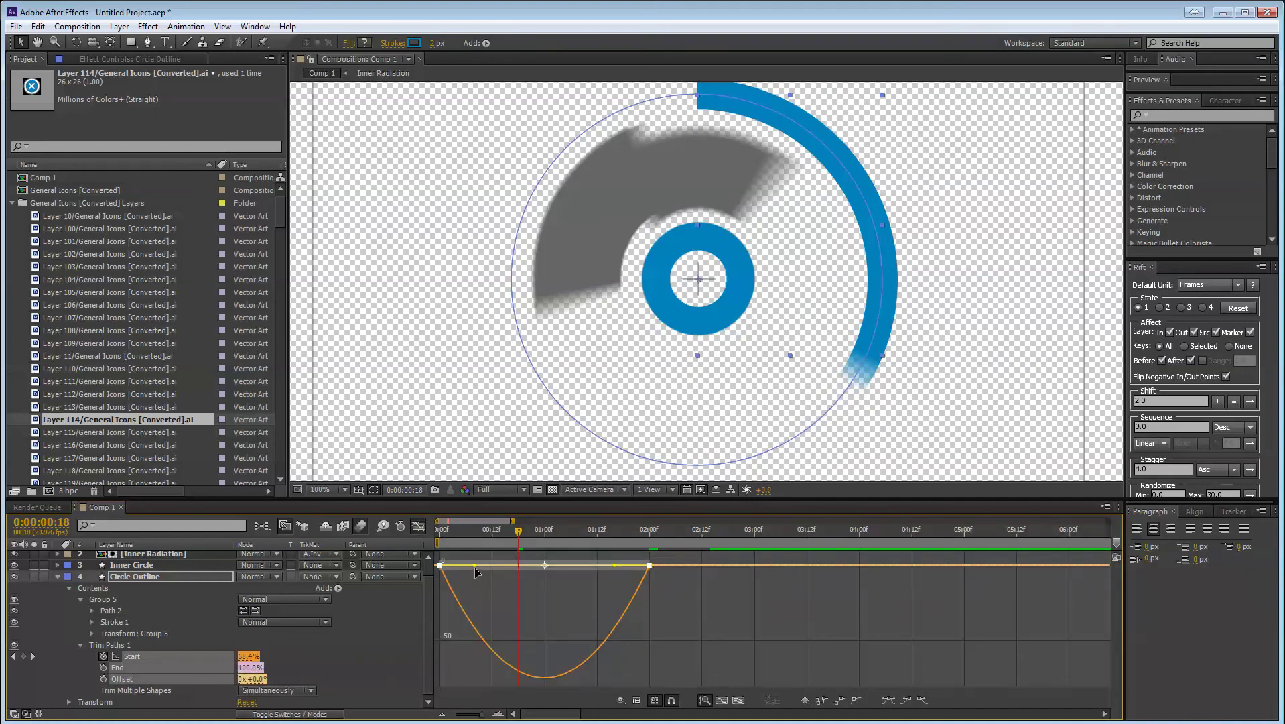
mouse_move(476, 567)
mouse_down()
mouse_move(491, 568)
mouse_move(452, 567)
mouse_up()
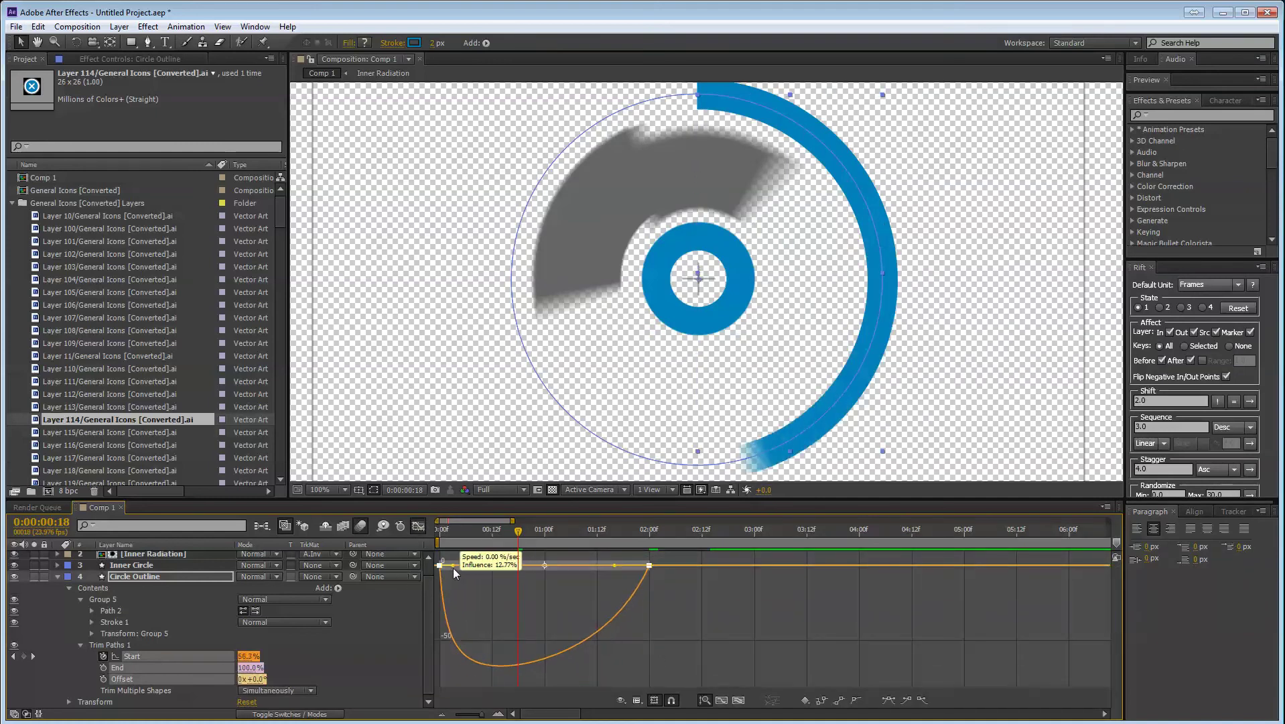
drag(614, 566, 560, 568)
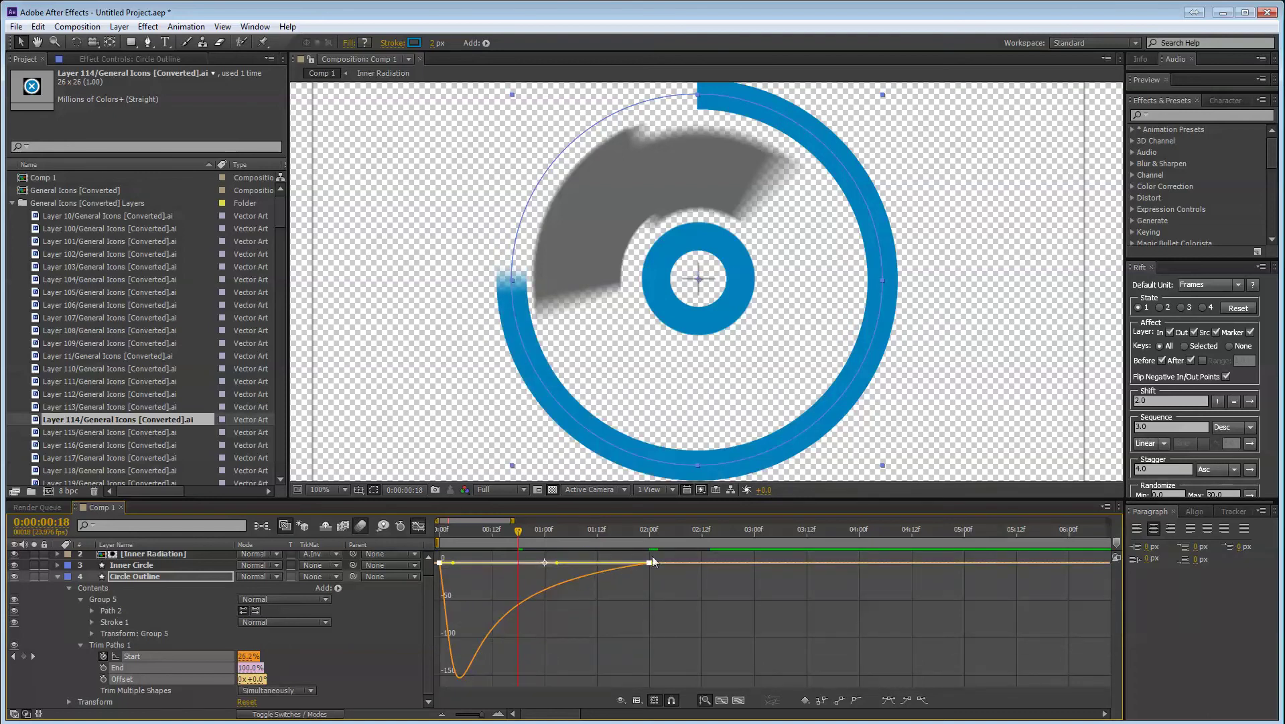
click(418, 525)
- Collapse the properties of all layers and preview the complete icon animation
key(ctrl+a)
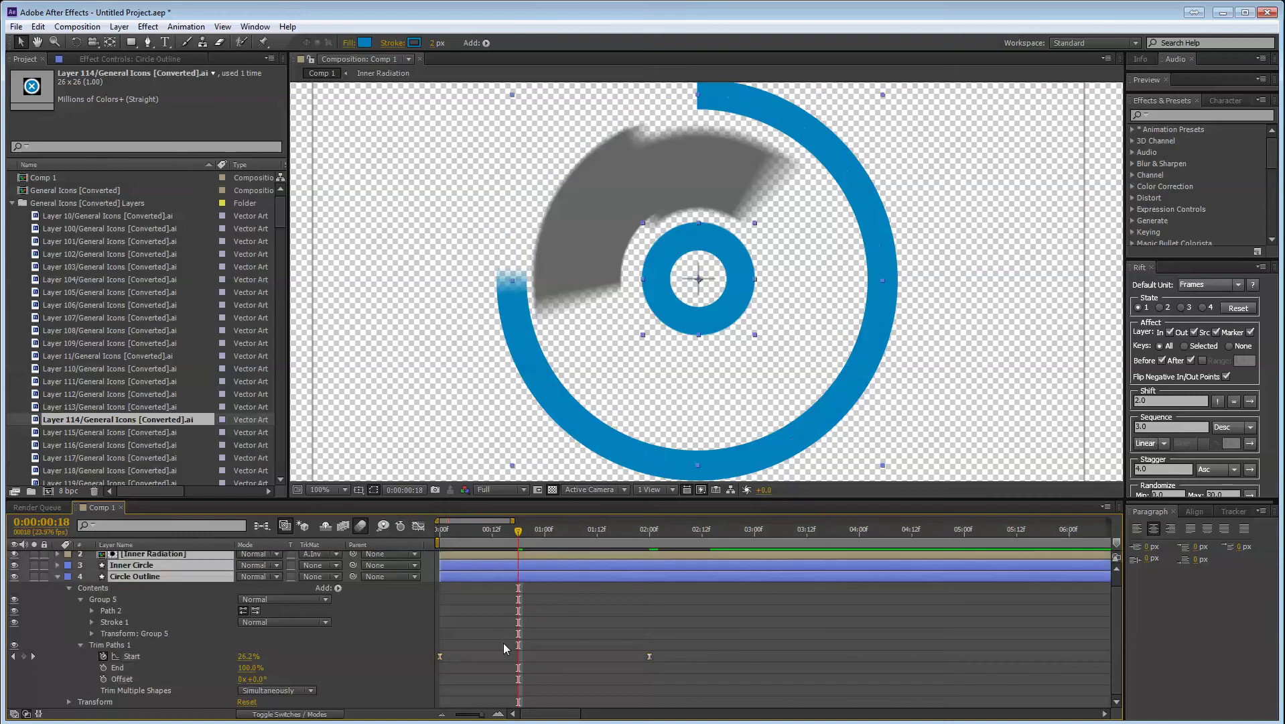
key(ctrl+grave)
click(396, 655)
key(KP_0)
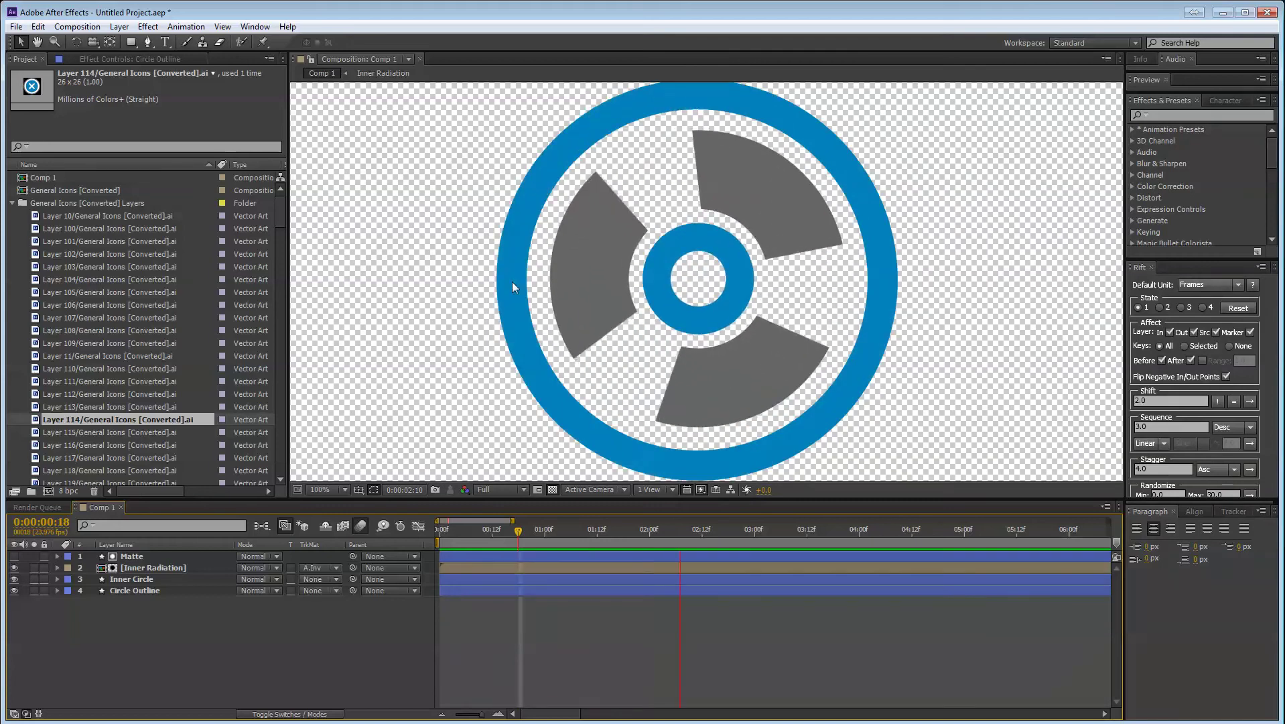
- Fit the whole composition in the viewer and play the animation again
click(359, 490)
click(346, 490)
click(356, 598)
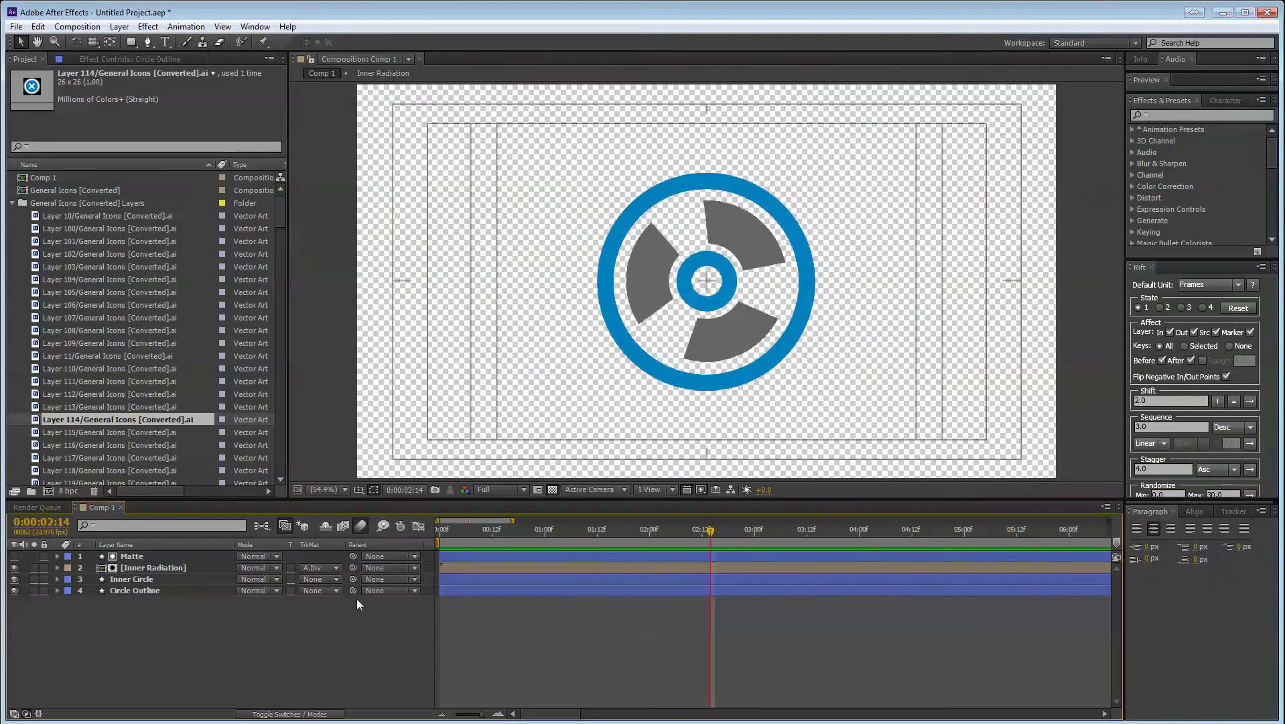
key(KP_0)
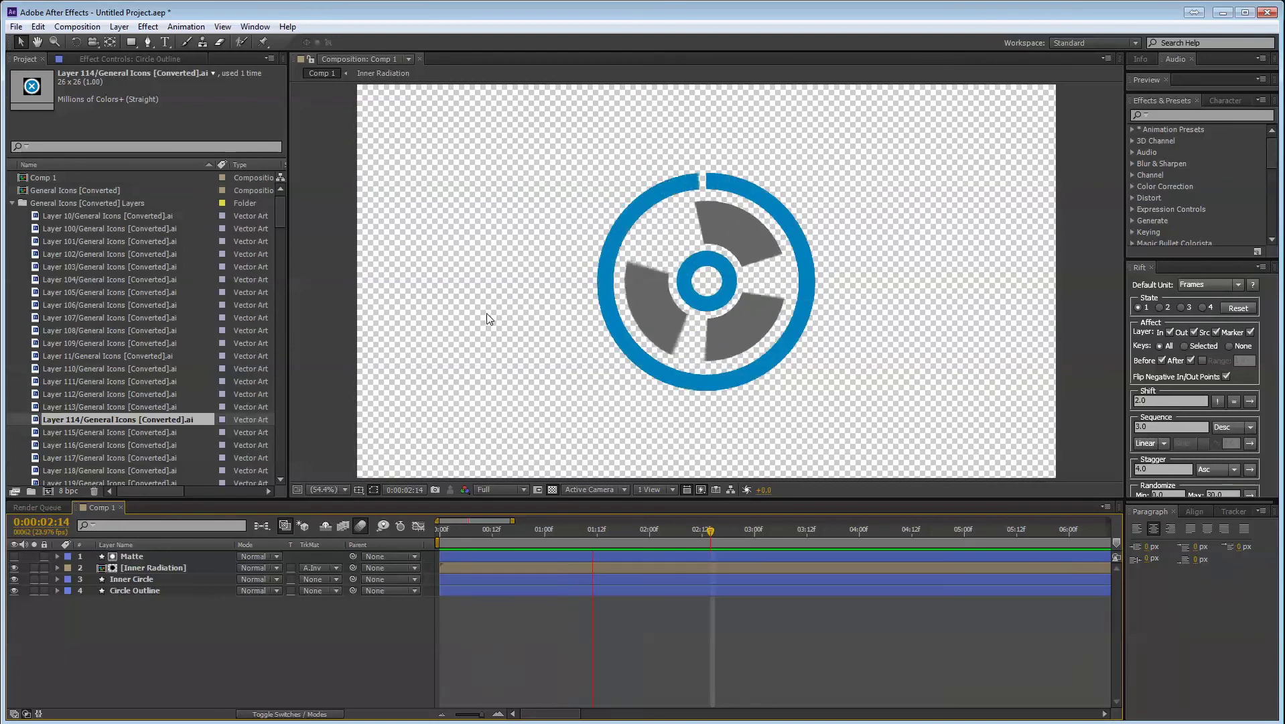
key(space)
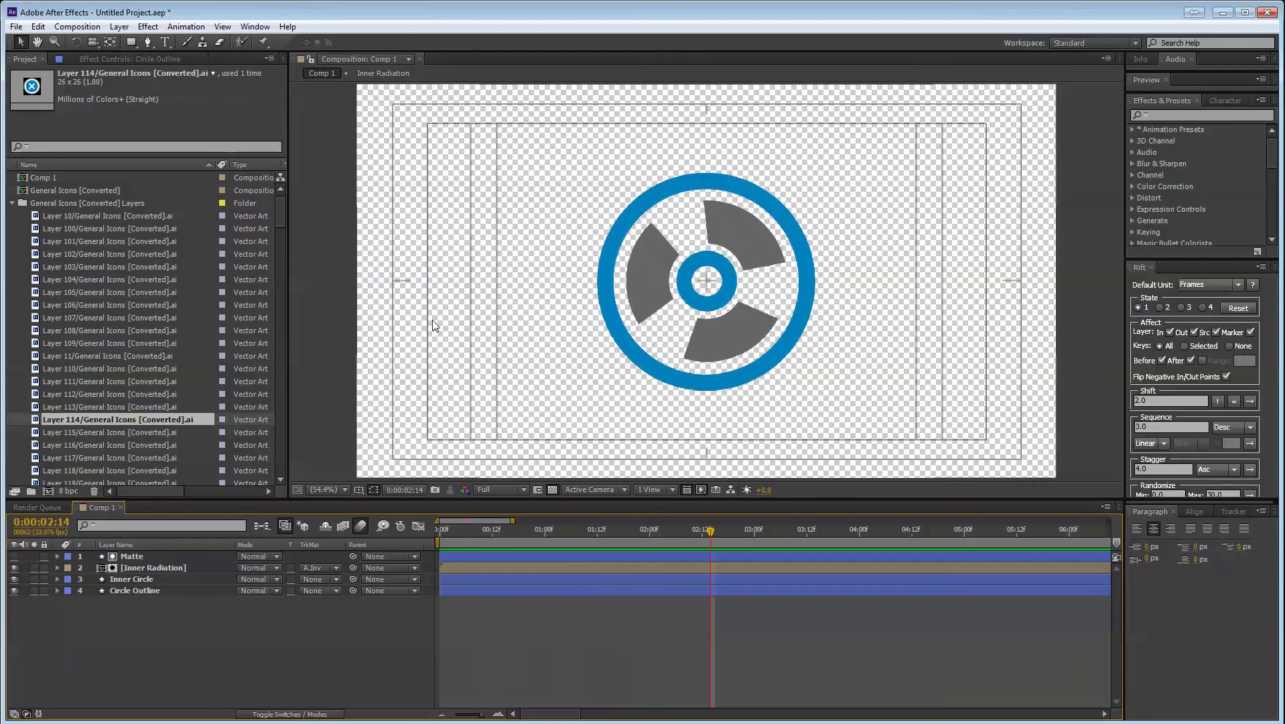
drag(534, 119, 896, 422)
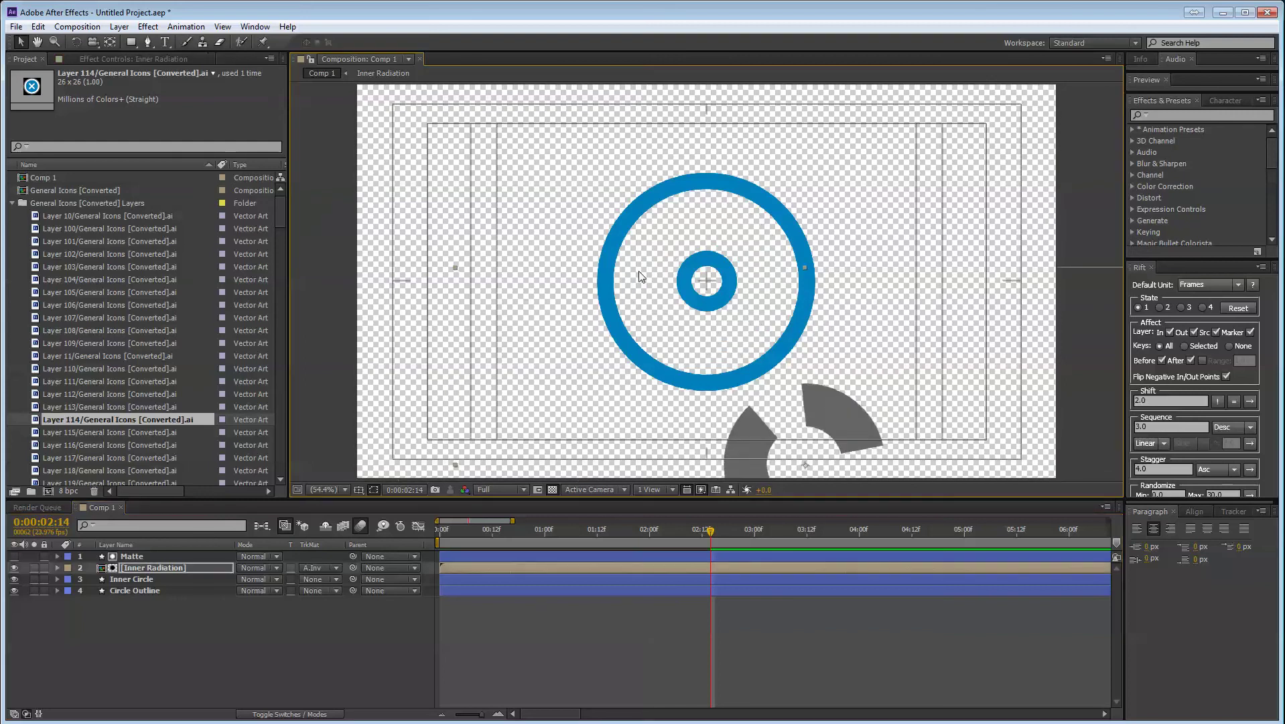
key(ctrl+z)
click(215, 618)
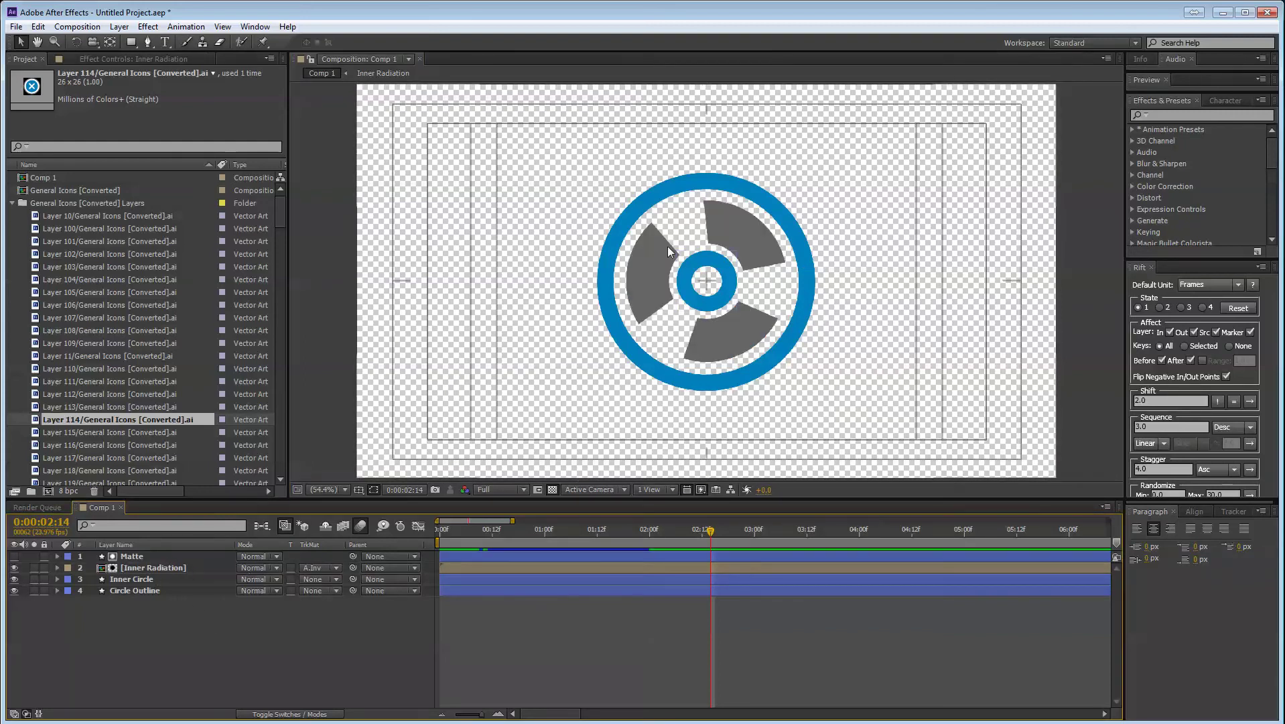
- Pre-compose all four layers into a composition named LOGO ANIMATION, moving all attributes into it
drag(670, 532, 634, 552)
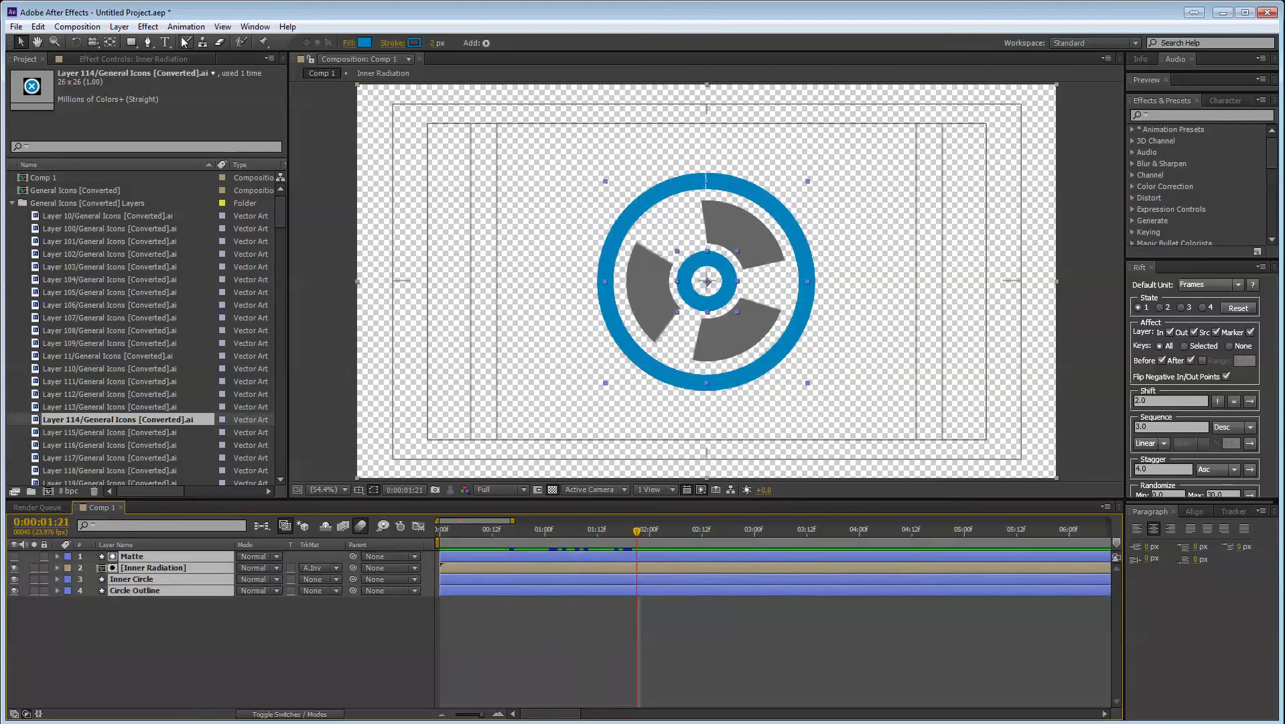
click(119, 27)
click(218, 514)
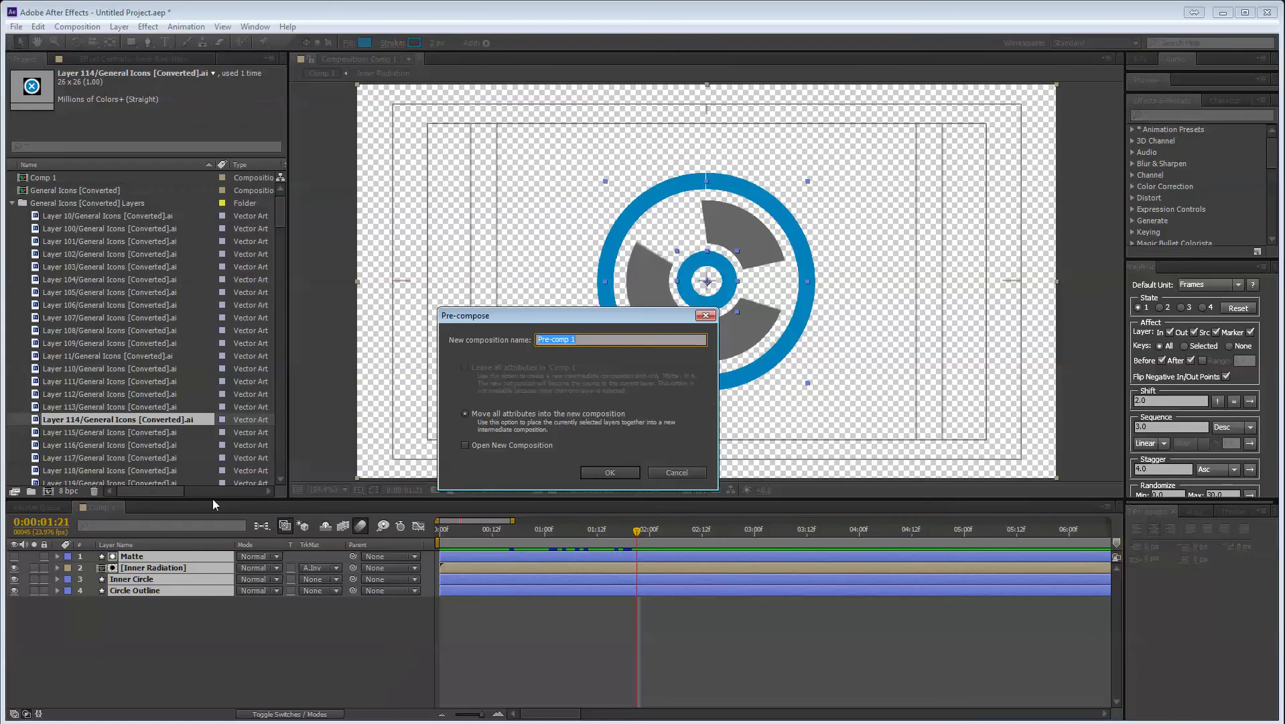
text(LOGO ANIMATION)
key(Return)
click(179, 590)
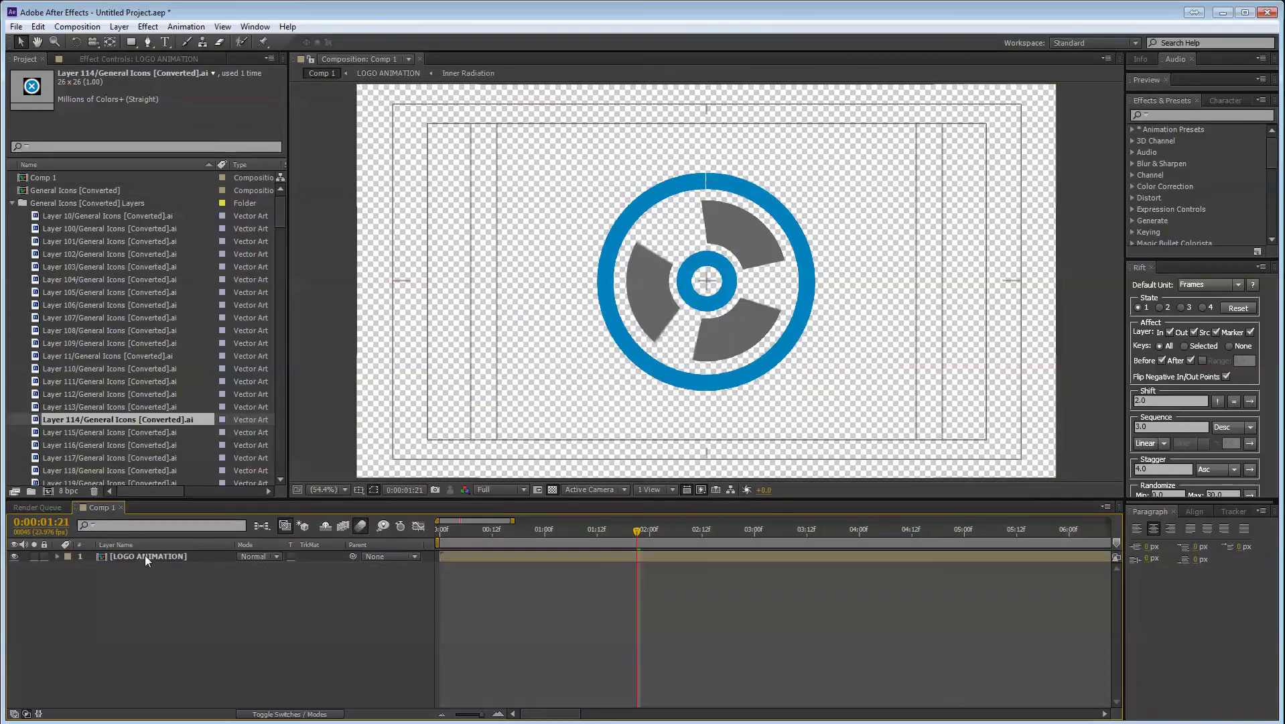
click(144, 555)
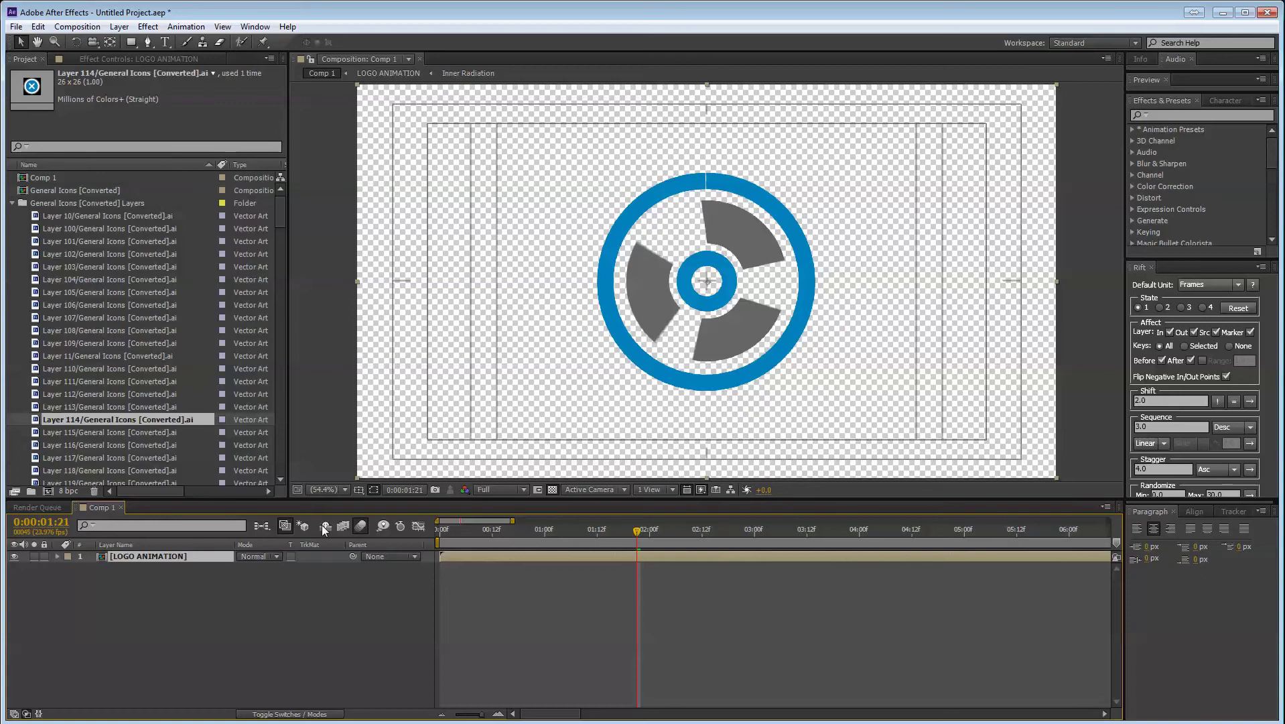
click(193, 583)
click(183, 554)
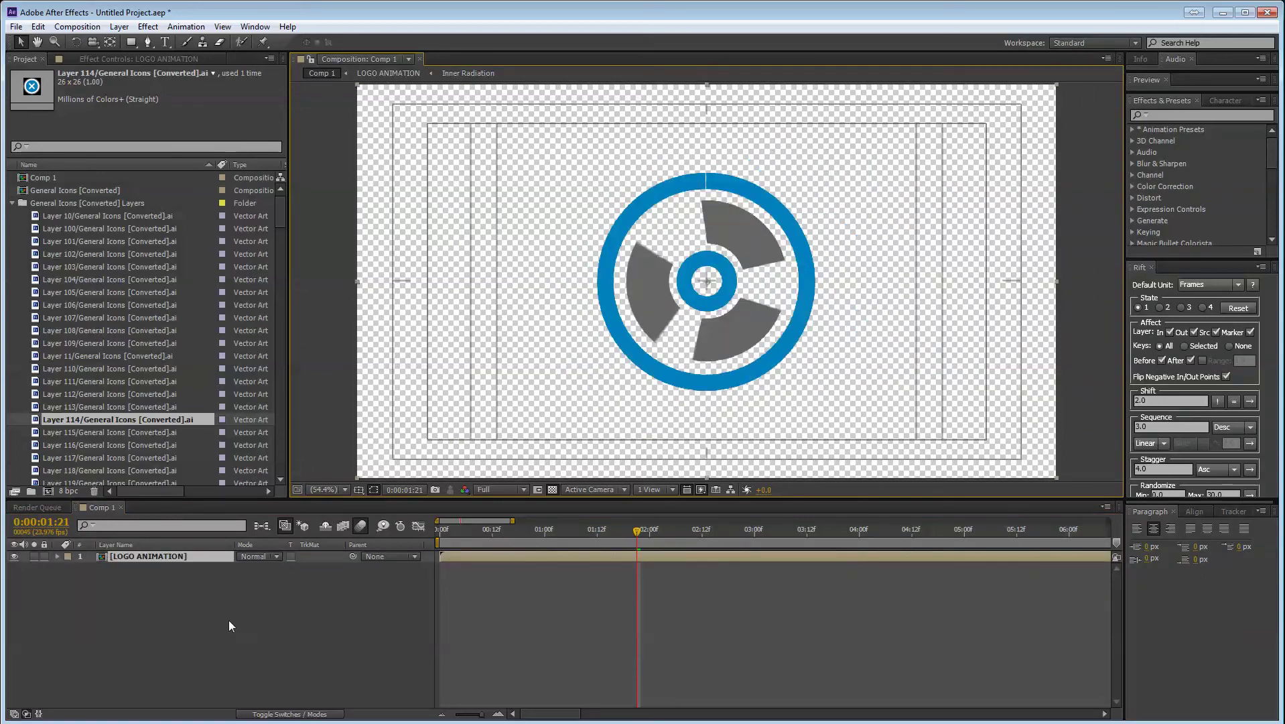
- Create a 1920 x 1080 px solid layer named BG
click(141, 601)
right_click(141, 602)
mouse_move(201, 592)
click(397, 630)
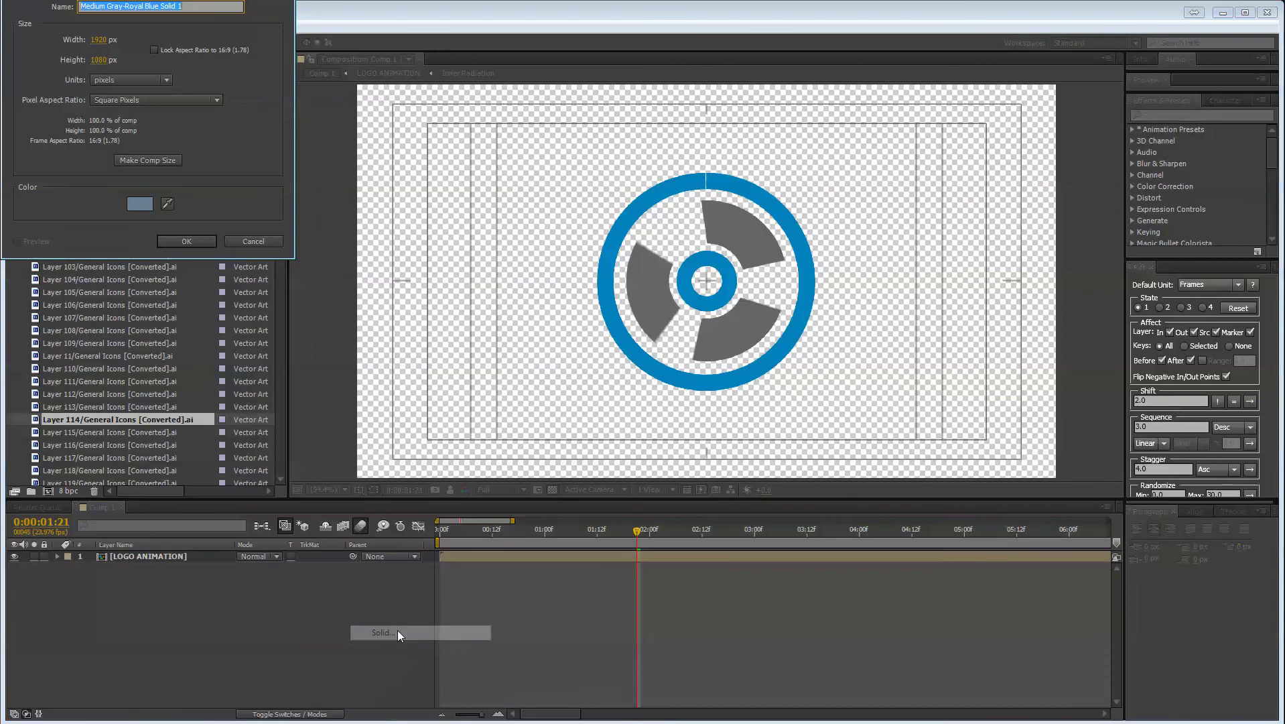
text(BG)
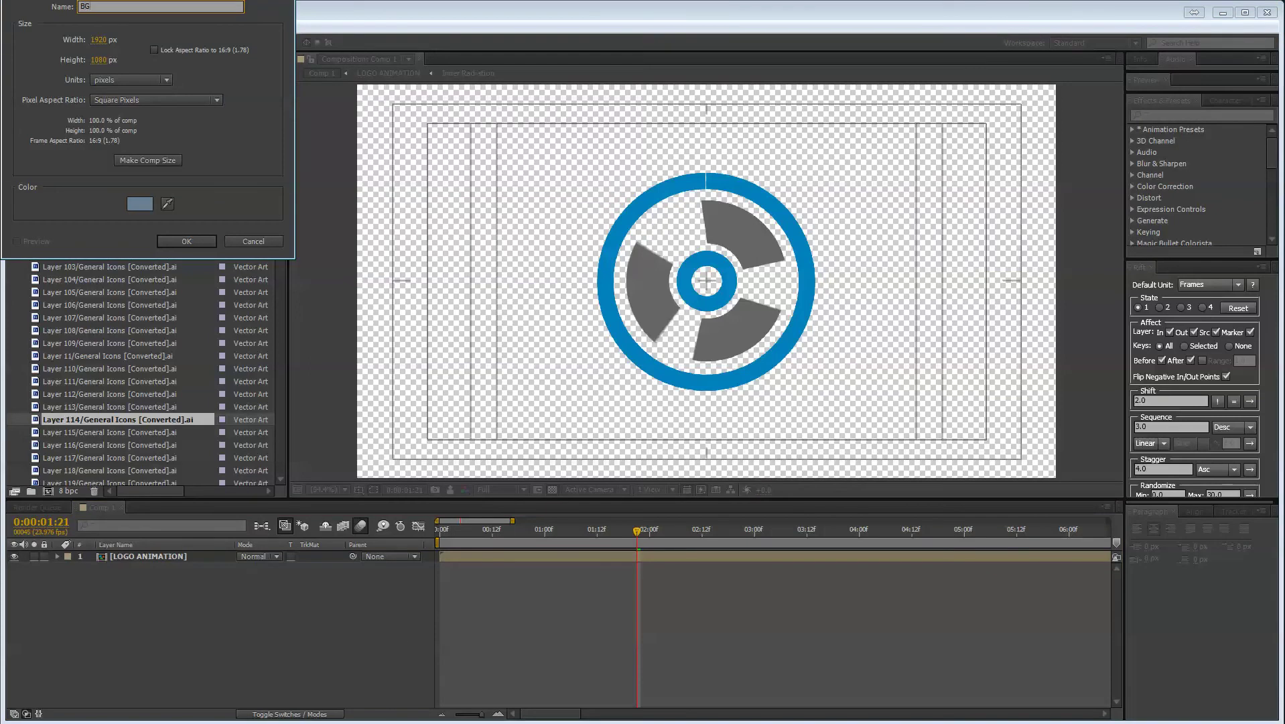
key(Return)
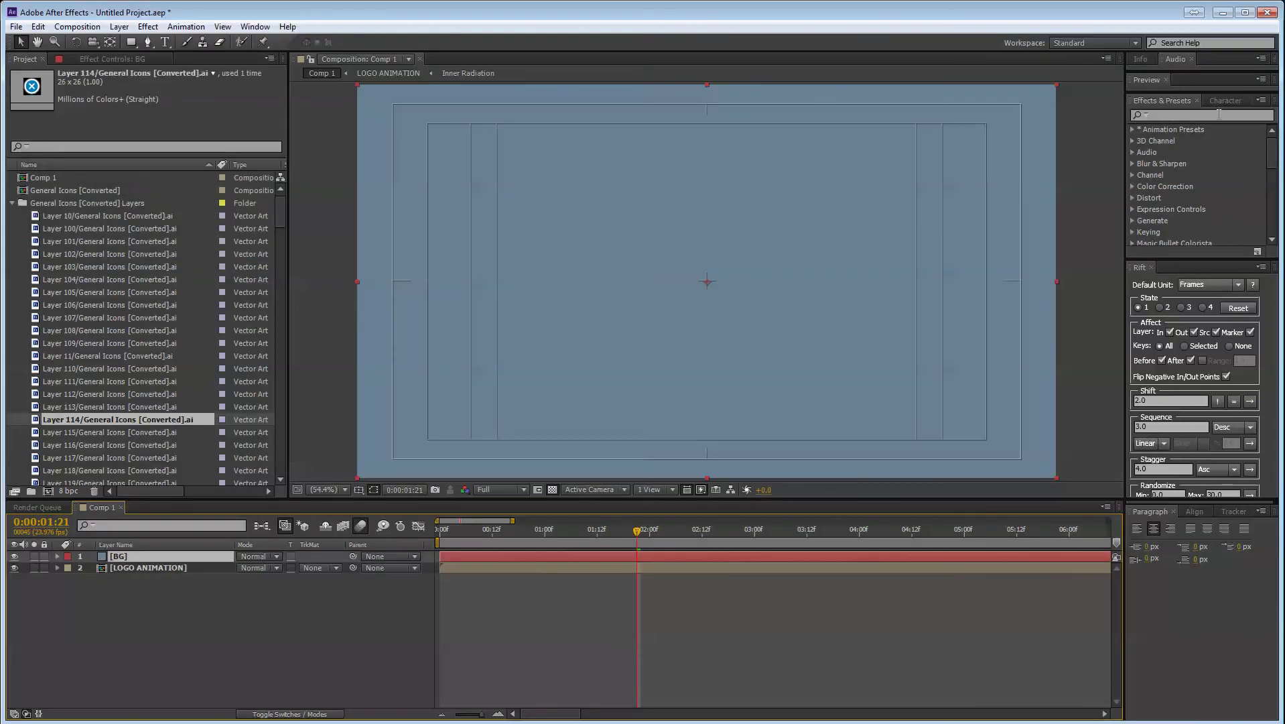
- Apply the Ramp effect to the BG solid and set its shape to Radial Ramp
click(1182, 114)
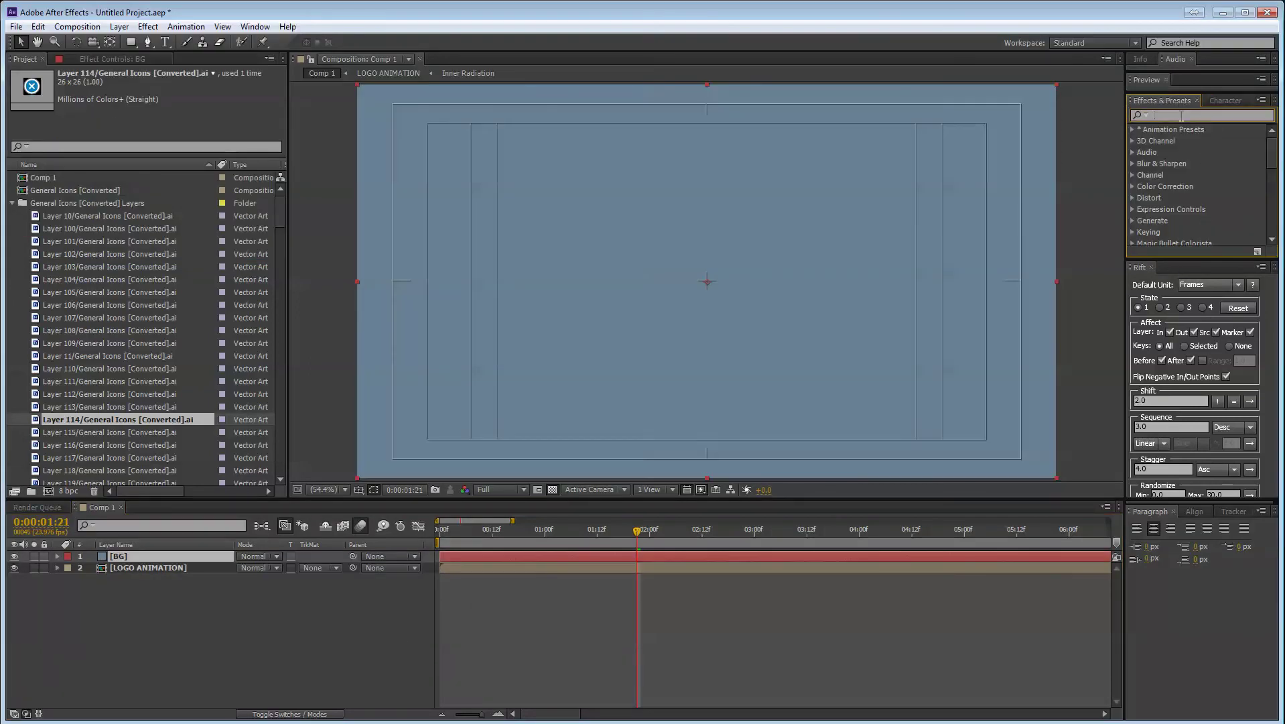
text(ramp)
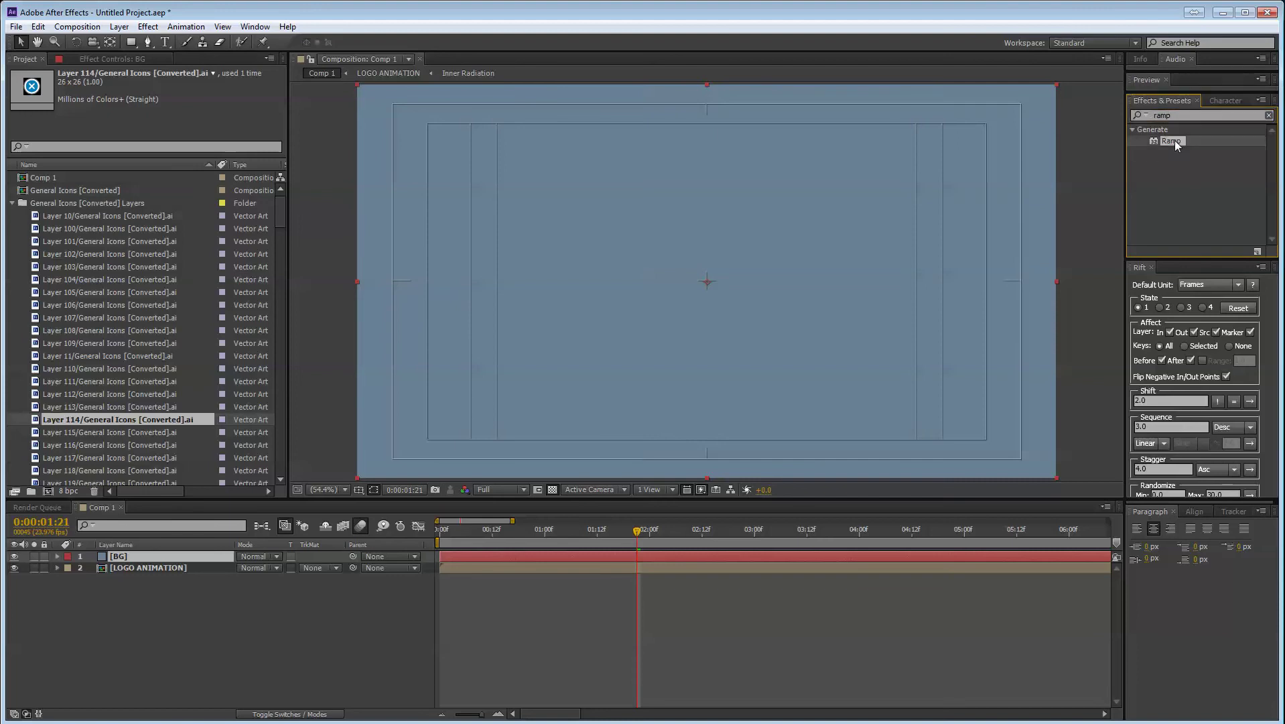
double_click(1171, 140)
click(200, 142)
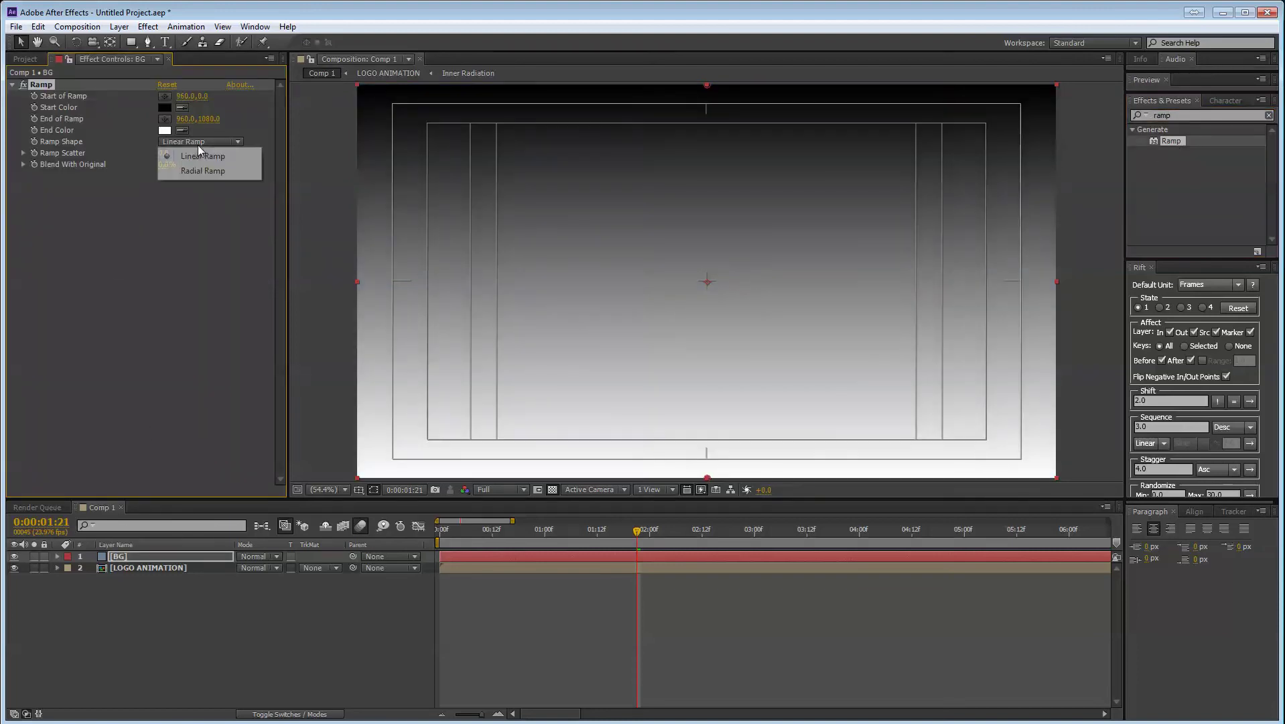
click(203, 171)
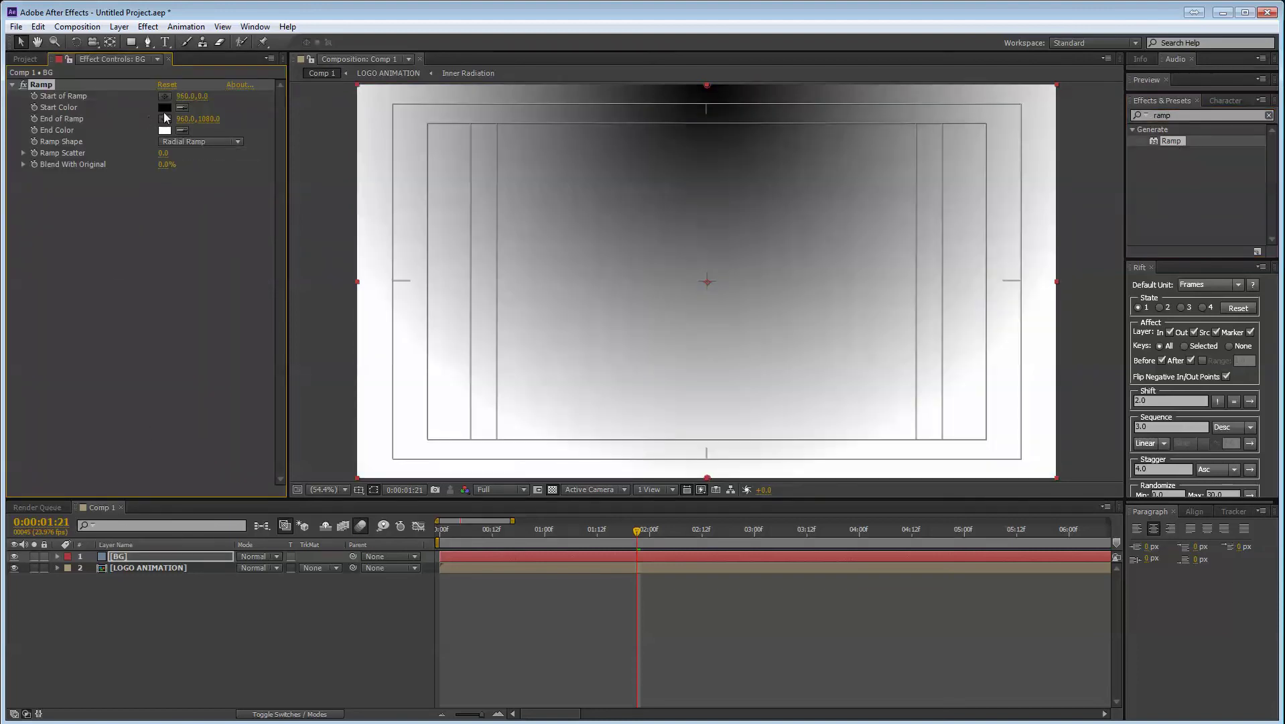
- Set the ramp's end color to black (000000) and its start color to a very dark olive
click(165, 131)
click(891, 455)
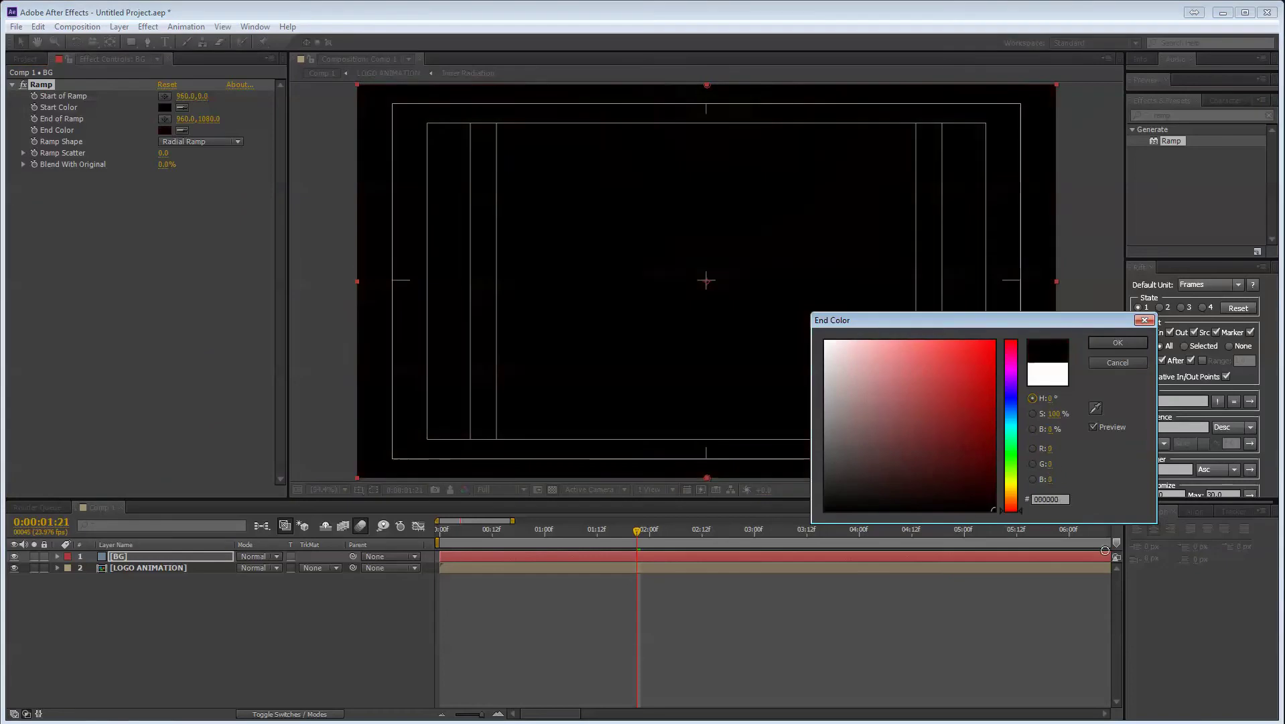
key(Return)
click(165, 108)
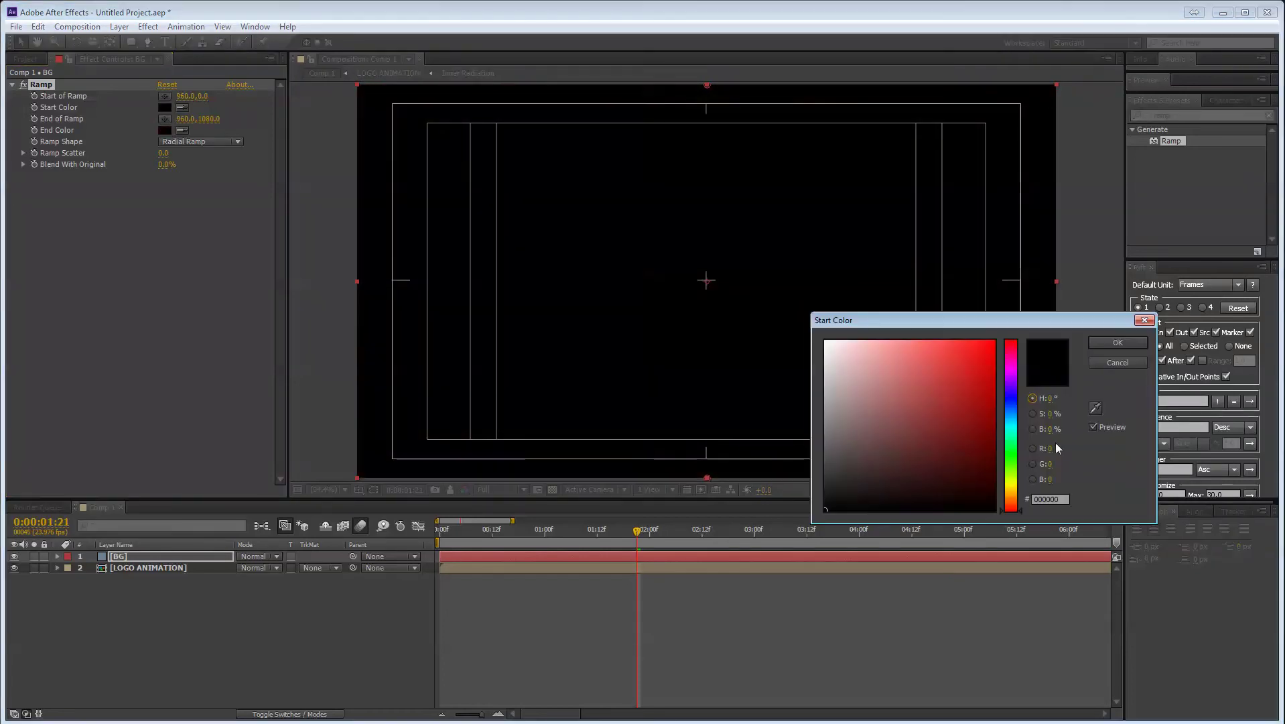
click(1013, 486)
mouse_move(894, 359)
mouse_down()
mouse_move(844, 350)
mouse_move(981, 492)
mouse_move(971, 481)
mouse_move(983, 465)
mouse_move(996, 483)
mouse_up()
key(Return)
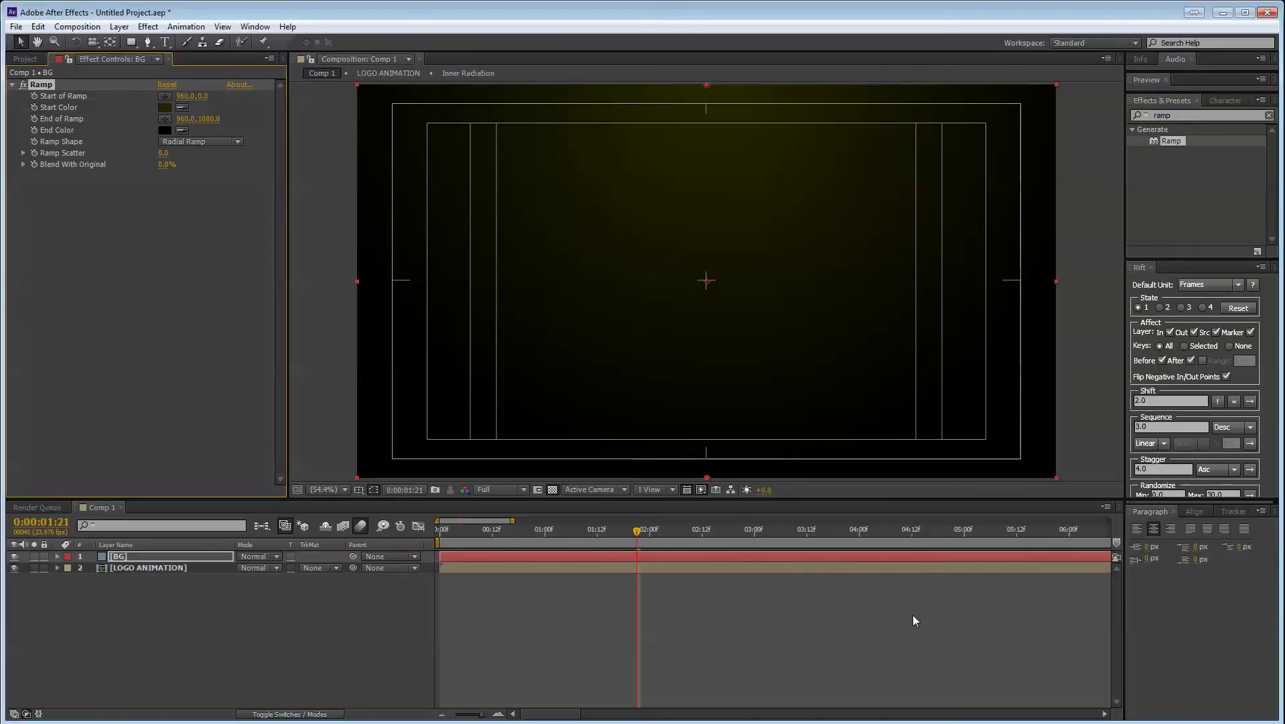
- Turn off the Title/Action Safe overlay in the composition view
click(861, 649)
click(358, 490)
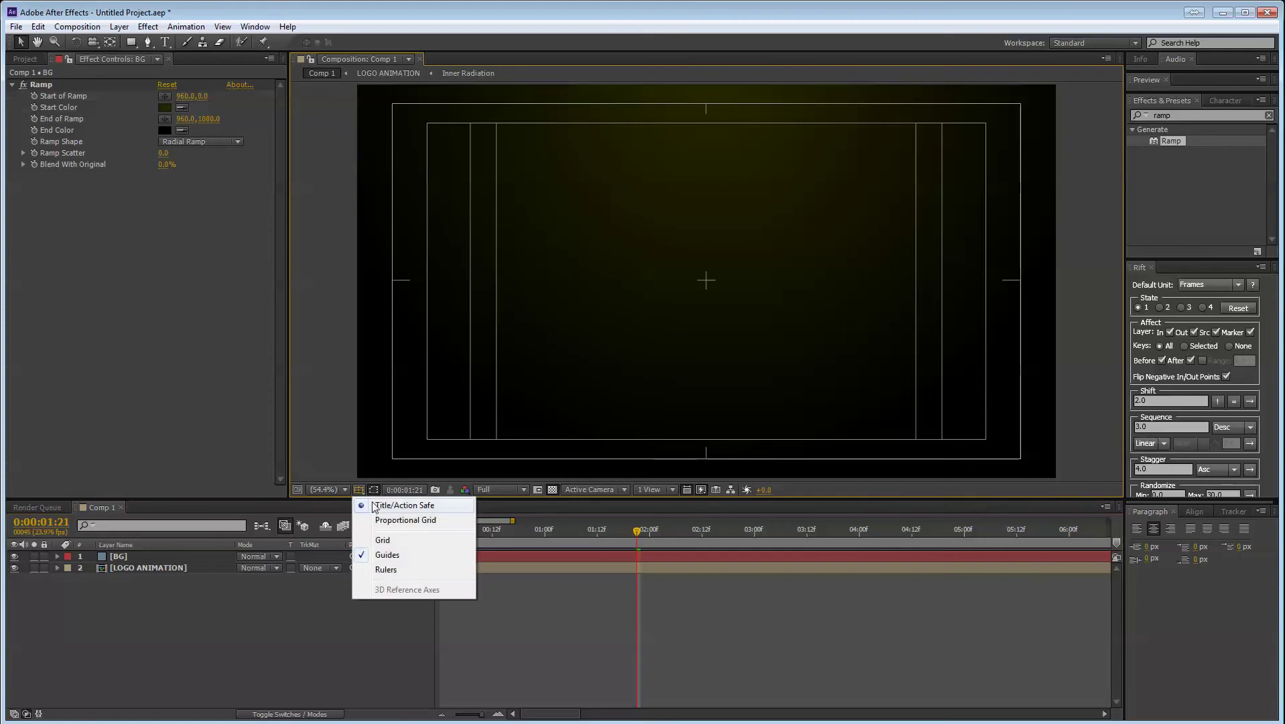
click(387, 509)
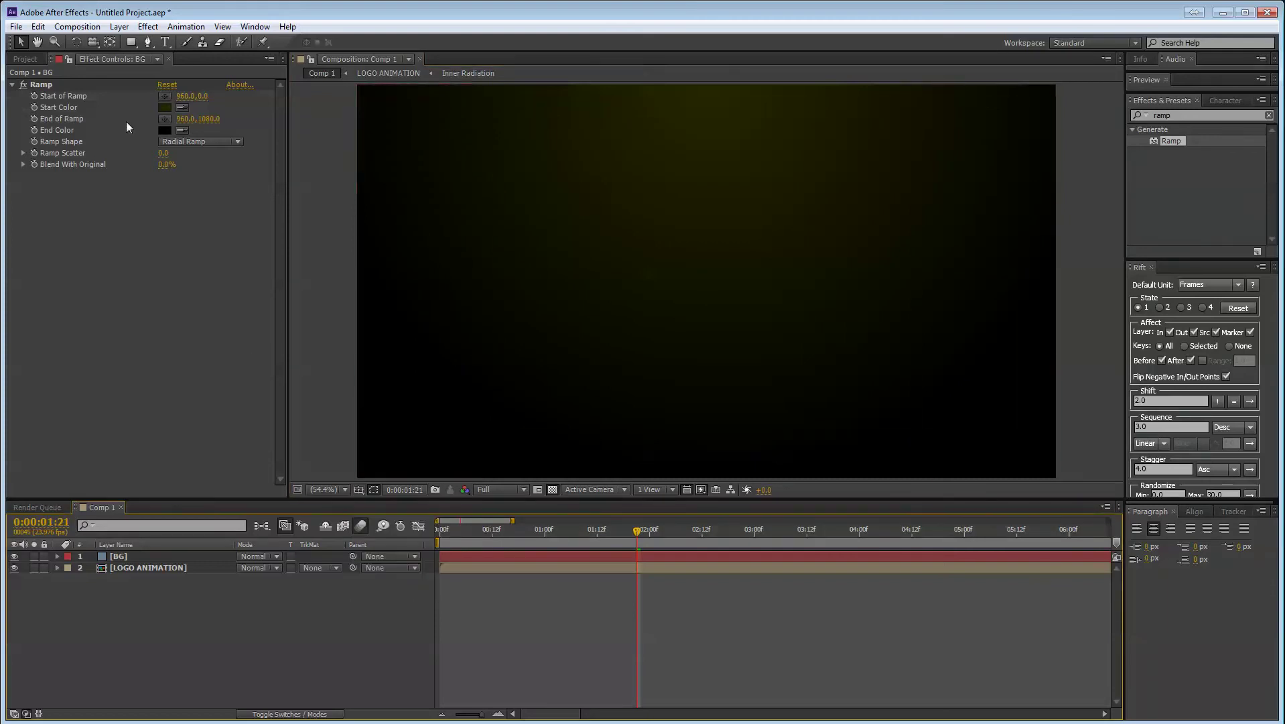
- Shift the ramp's start color to a slightly greener dark olive
click(165, 108)
drag(1014, 483, 1016, 480)
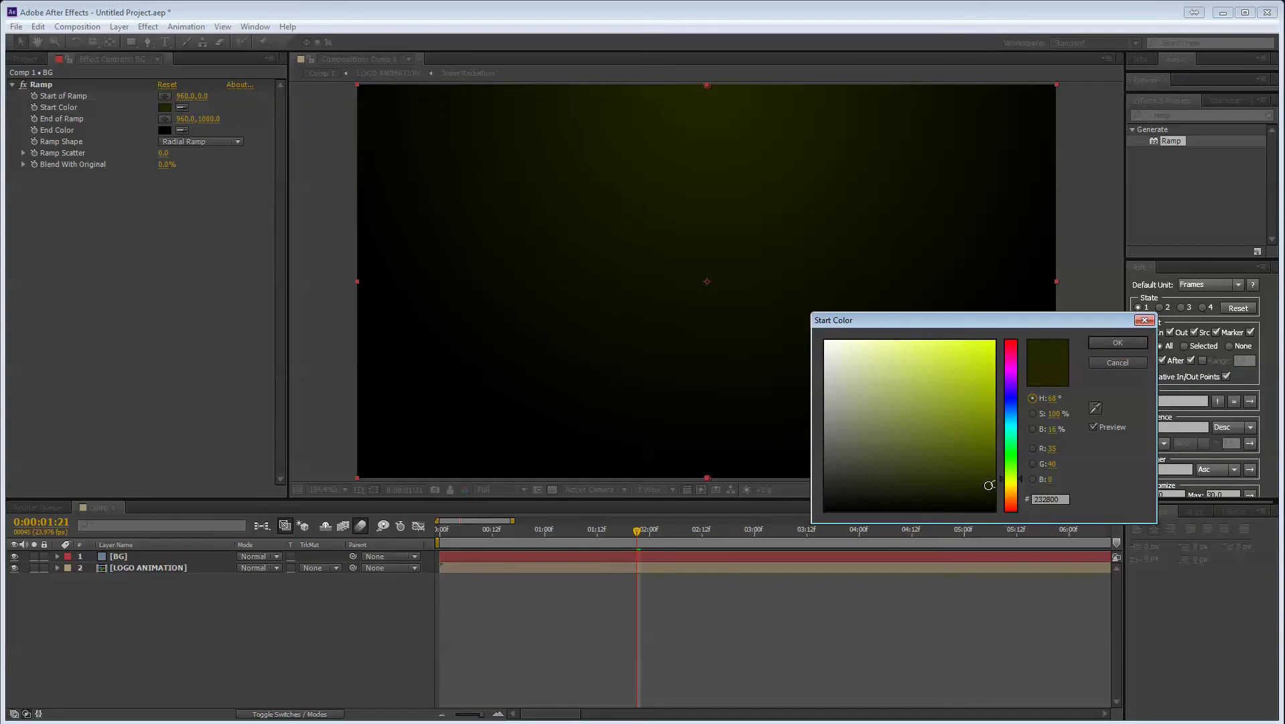
drag(988, 485, 971, 481)
key(Return)
- Switch to Windows Explorer and import Grunge_gray_05 from AE Files > Riot_Gear_FX > Grungy_Textures > High > Grayscale on drive H
key(super+e)
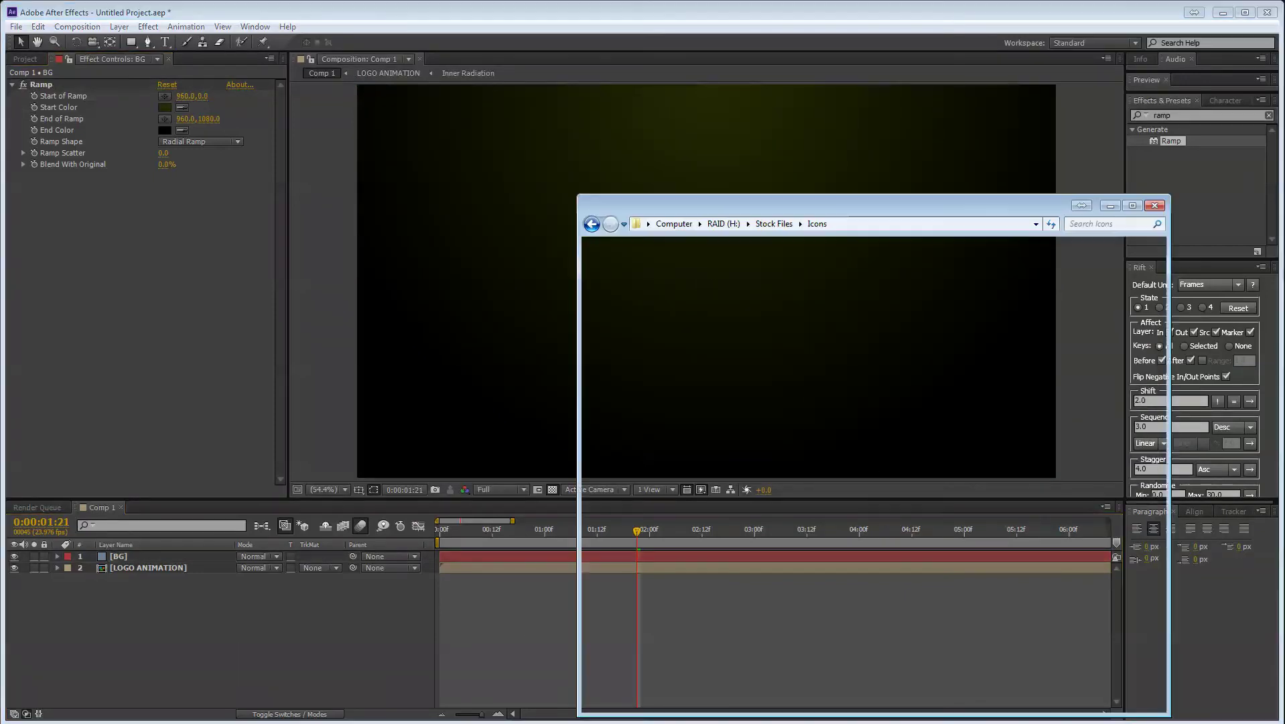
key(alt+Up)
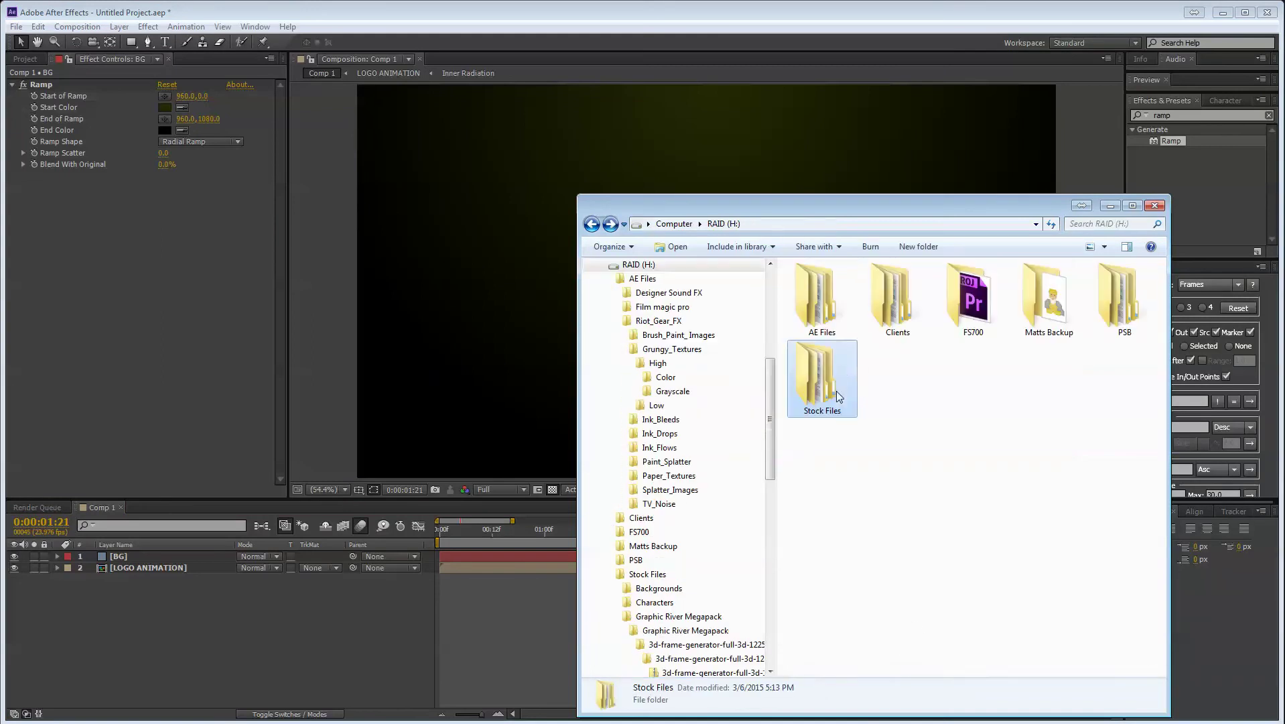
double_click(817, 298)
double_click(830, 313)
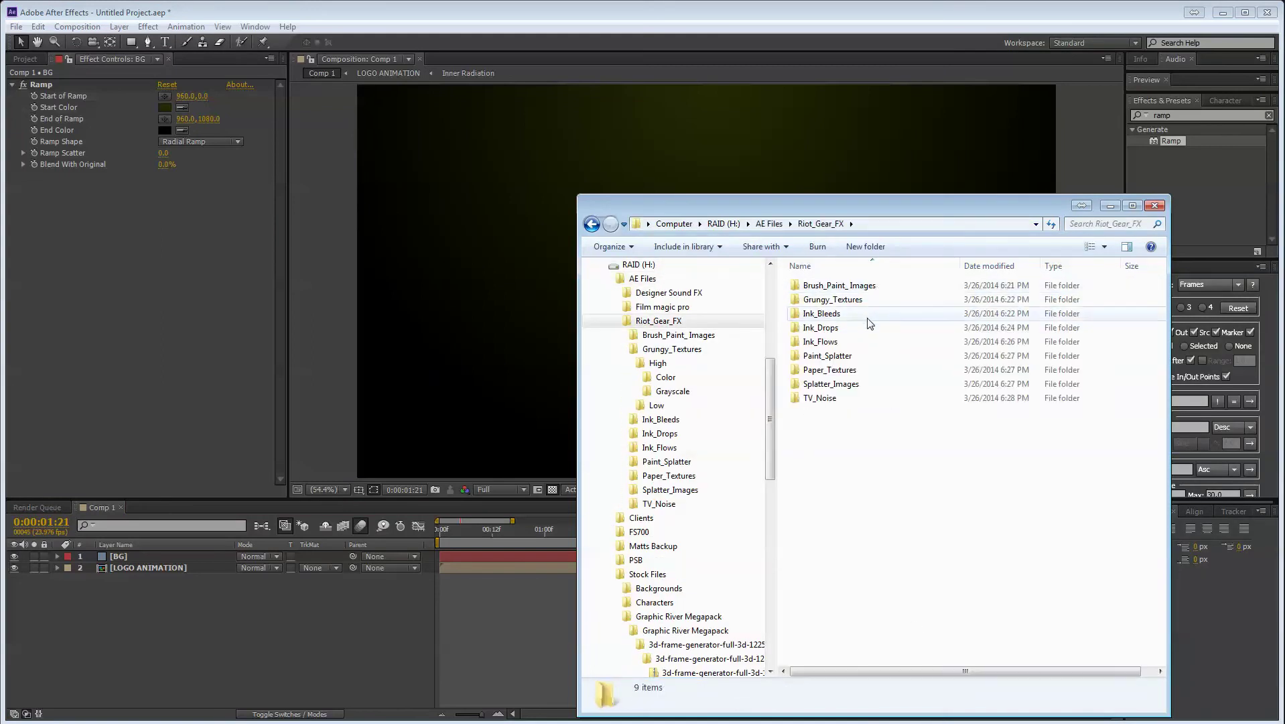
double_click(858, 300)
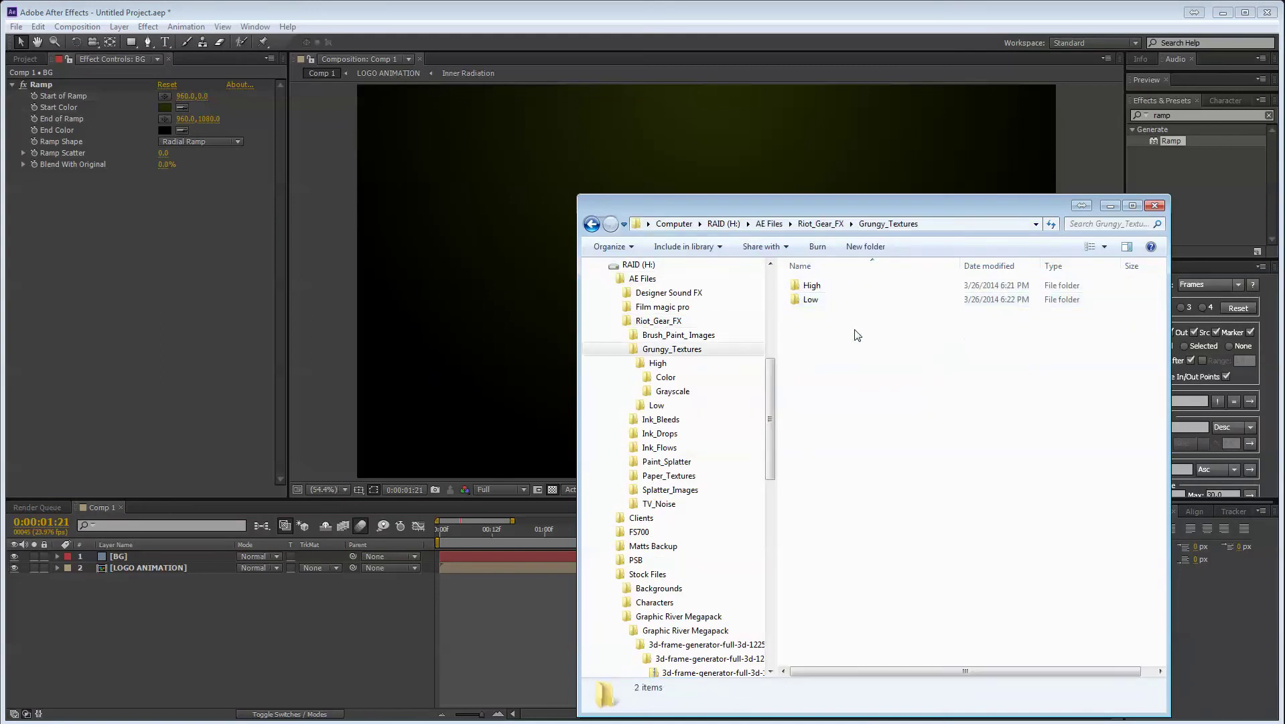
double_click(824, 288)
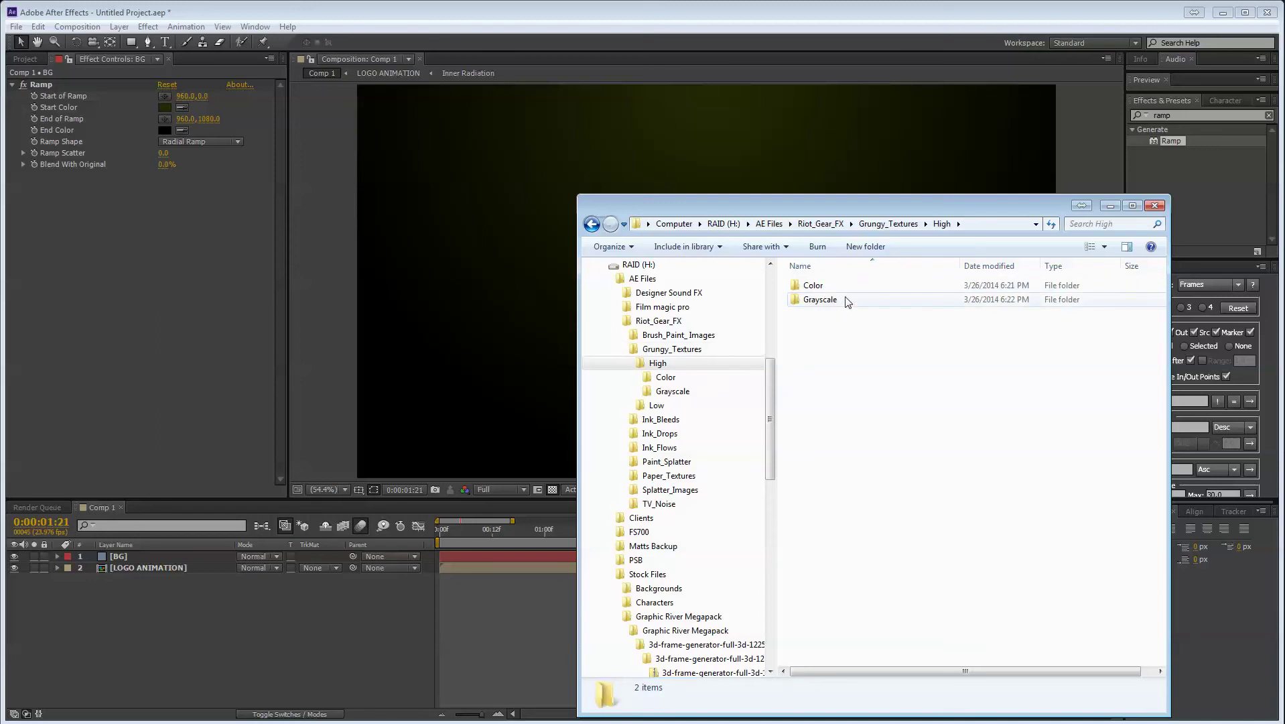
double_click(814, 299)
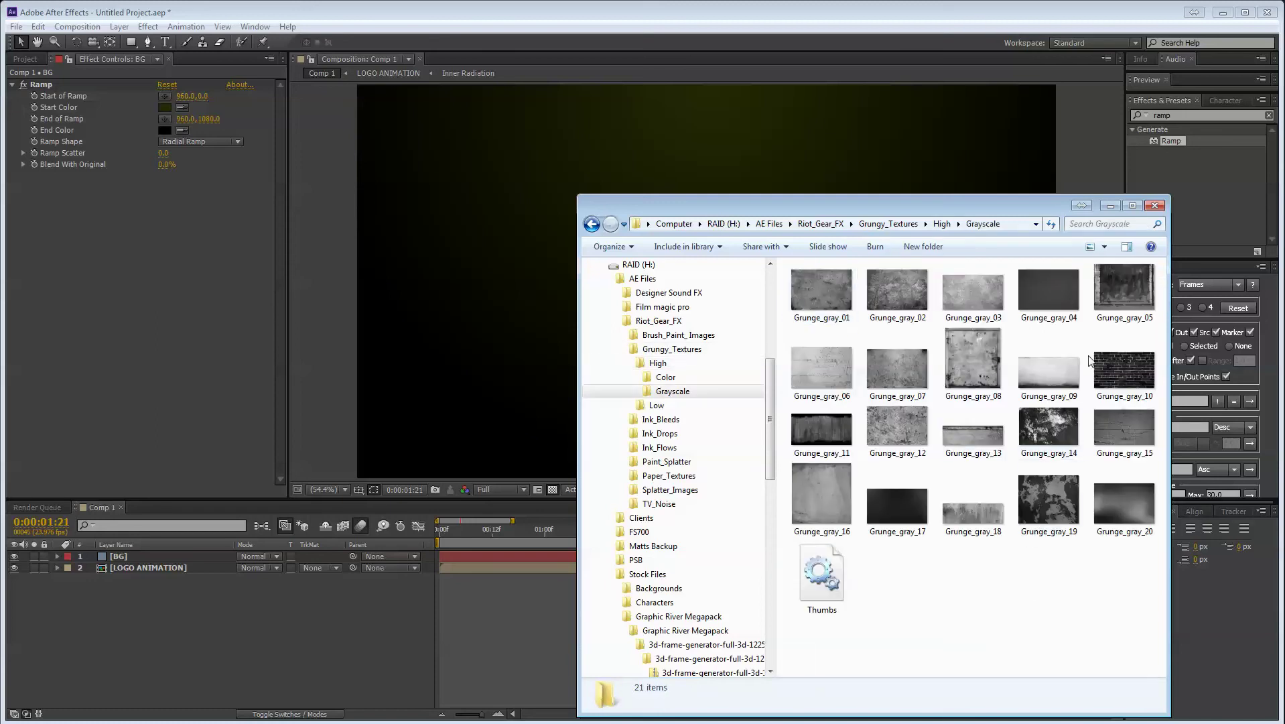
drag(1131, 290, 188, 479)
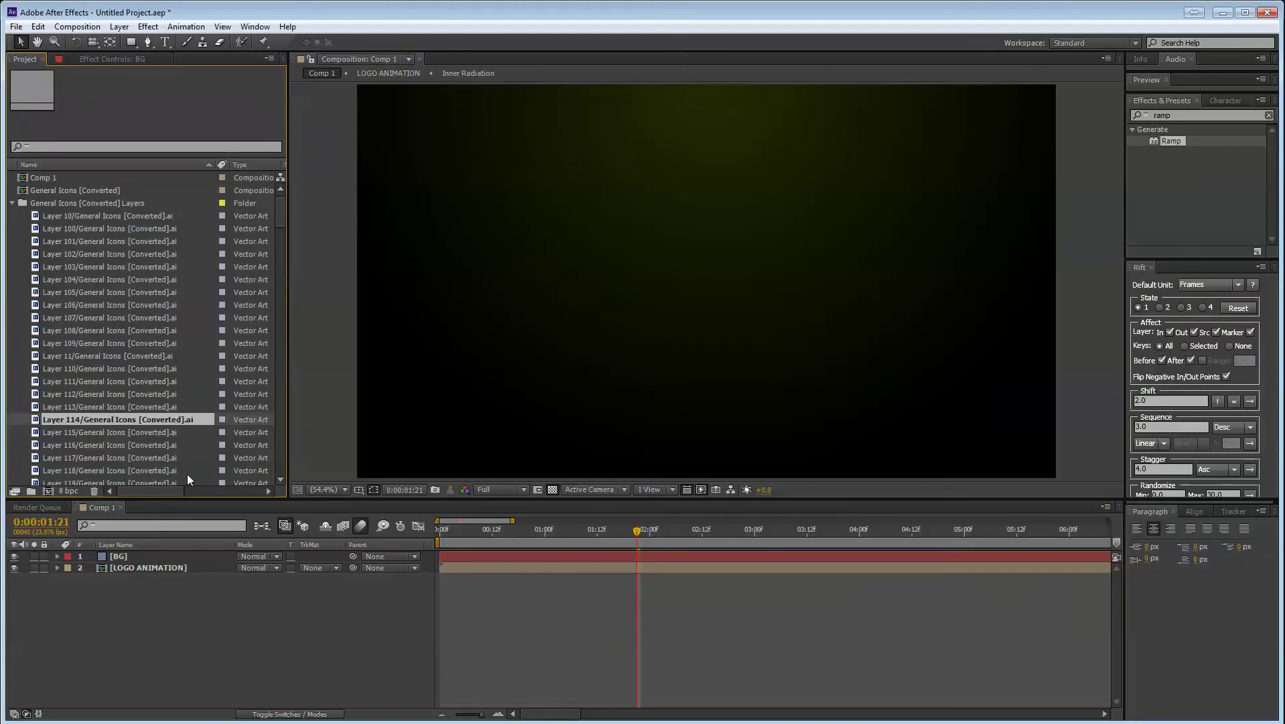
- Collapse the General Icons [Converted] Layers folder, import Grunge_gray_05 again and delete the duplicate footage item
click(13, 203)
key(alt+Tab)
drag(1153, 301, 119, 351)
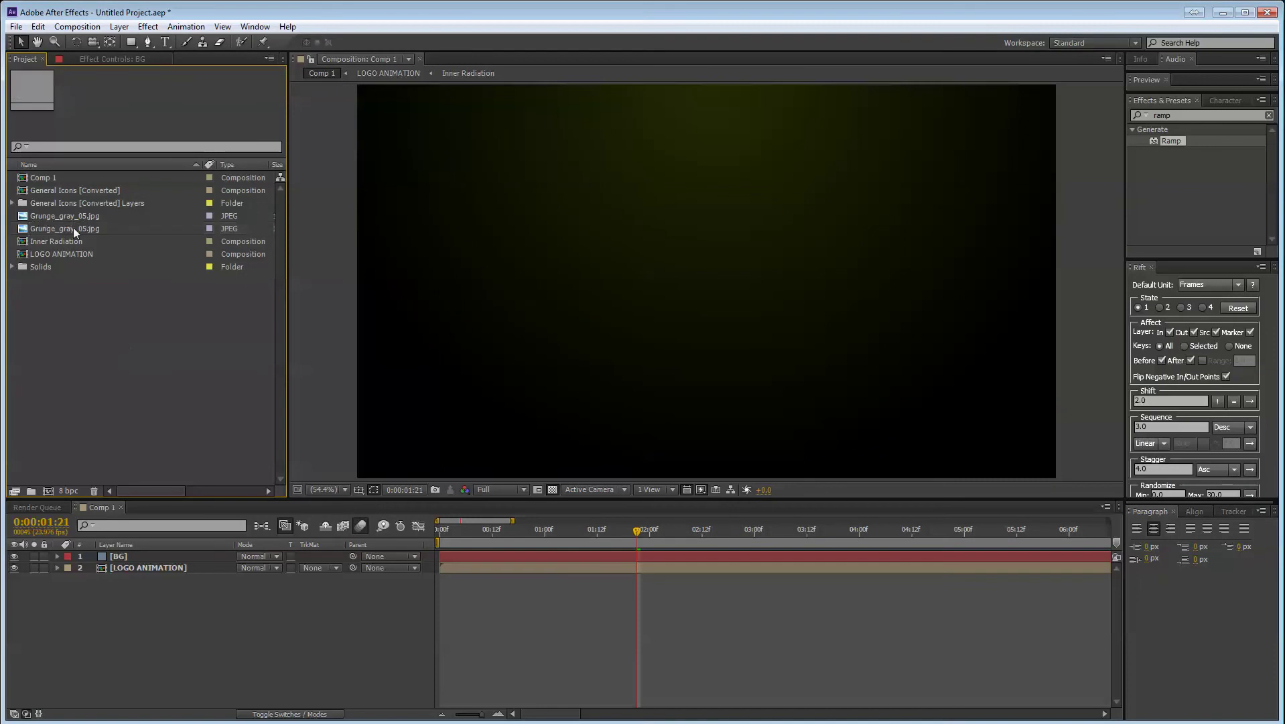
click(73, 227)
key(Delete)
- Place Grunge_gray_05.jpg between the LOGO ANIMATION and BG layers and set its blending mode to Overlay
drag(75, 216, 134, 574)
click(130, 571)
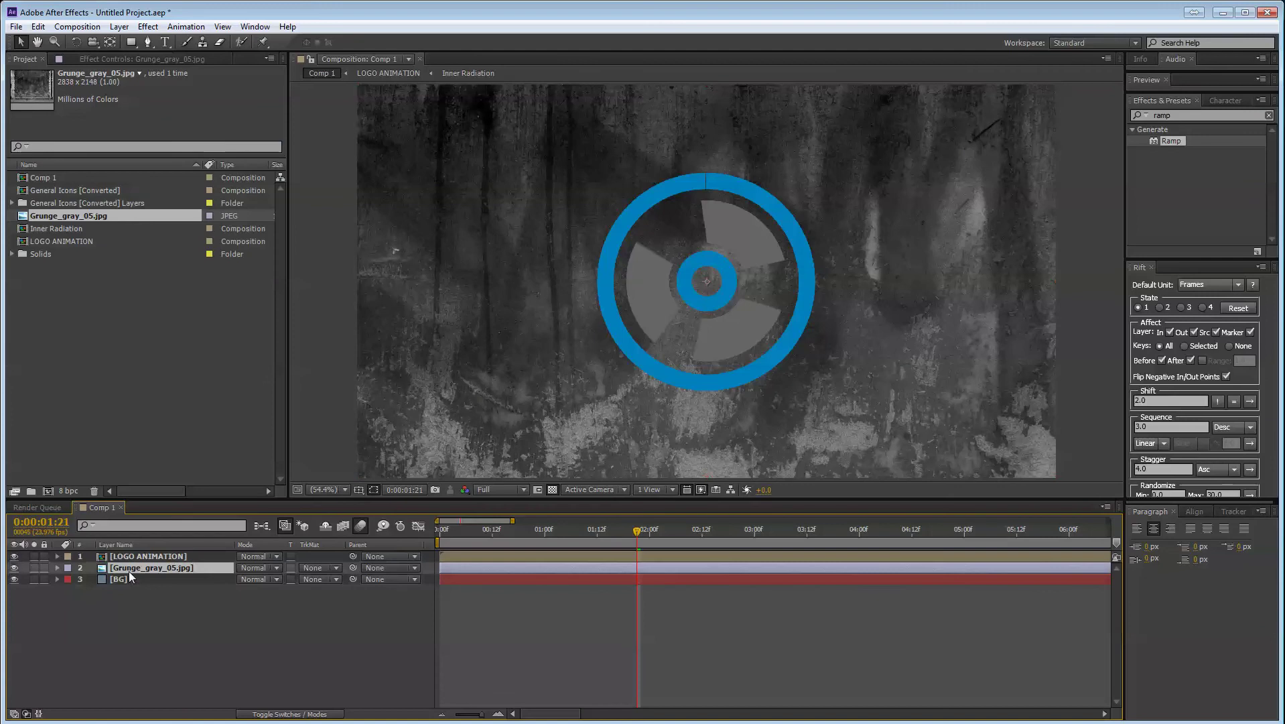
click(248, 568)
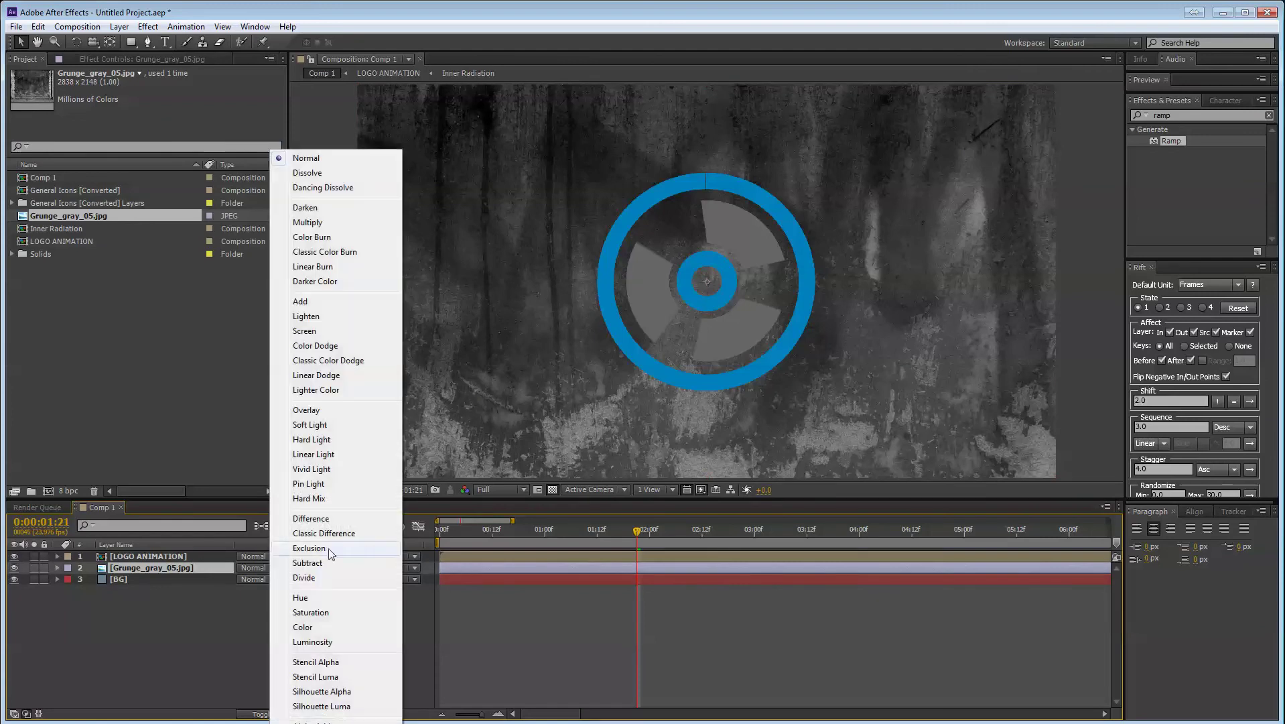
click(313, 405)
- Set the Grunge_gray_05.jpg layer's blending mode to Screen and lower its opacity to 29%
click(263, 567)
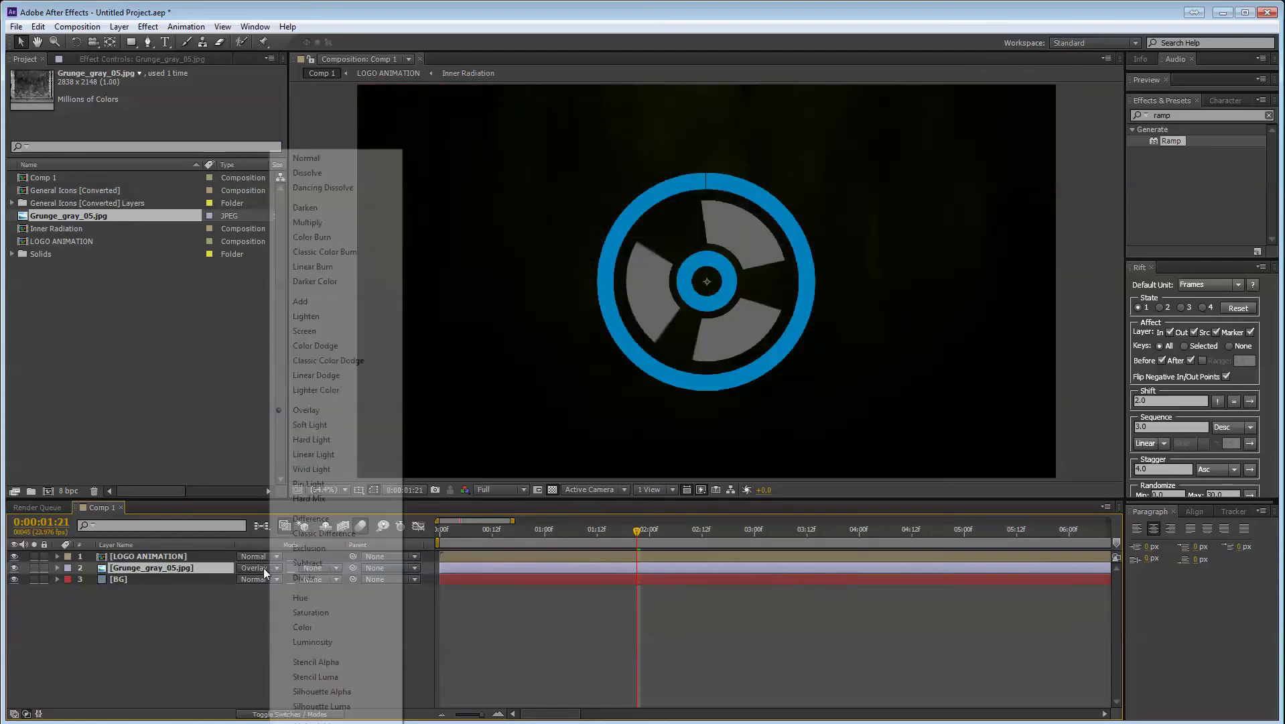
click(310, 331)
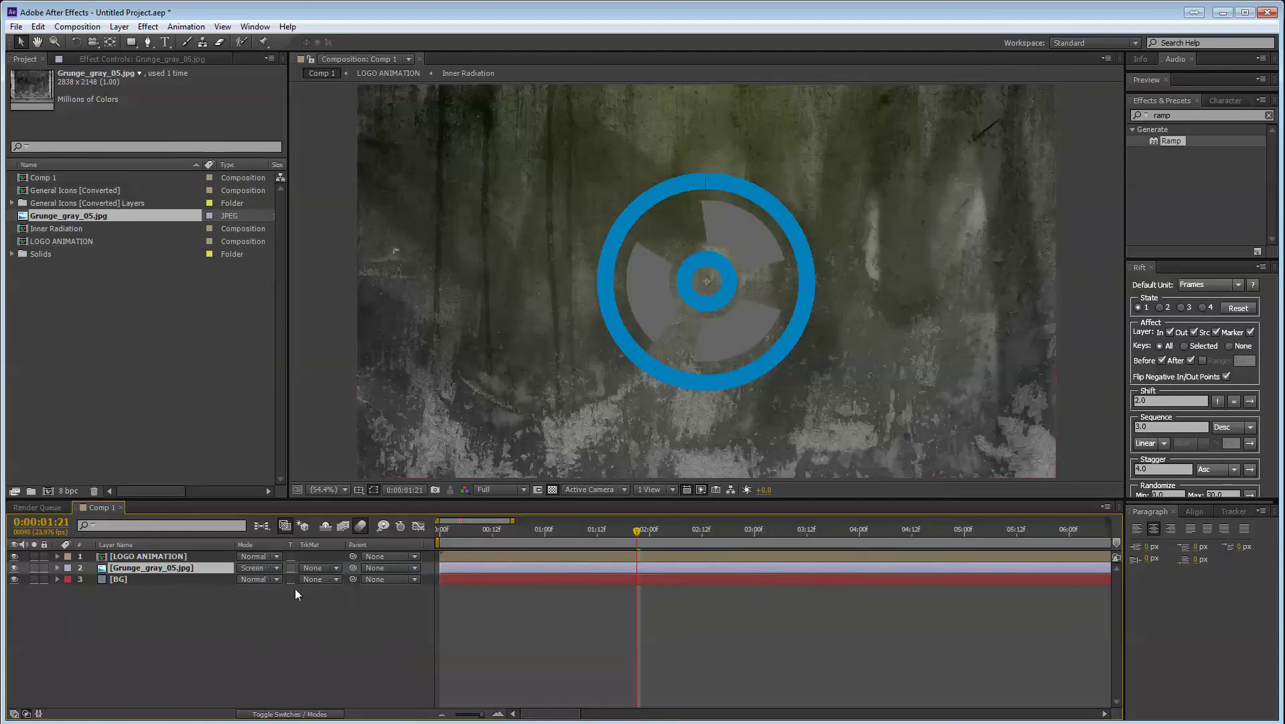
click(226, 644)
click(170, 568)
key(t)
mouse_move(247, 579)
mouse_down()
mouse_move(203, 591)
mouse_move(207, 605)
mouse_up()
- Try the Add blending mode on the grunge texture layer, and return it to Overlay at 100% opacity
click(258, 568)
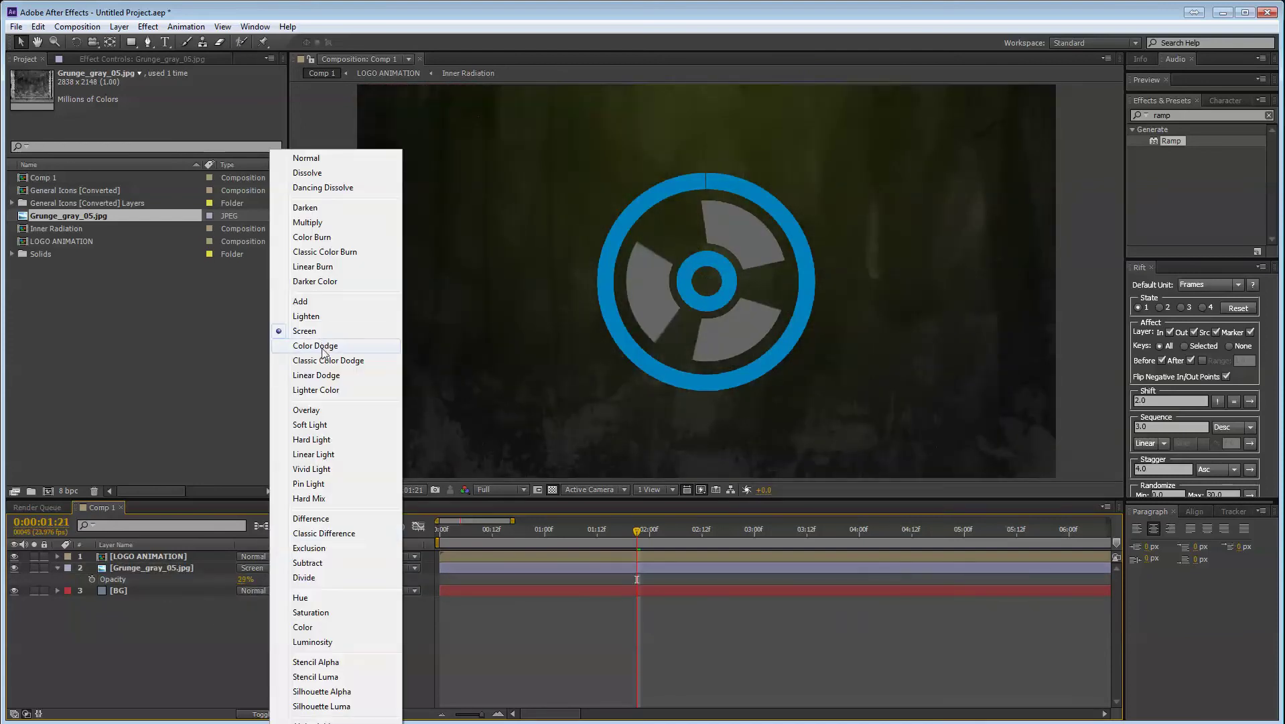
click(309, 302)
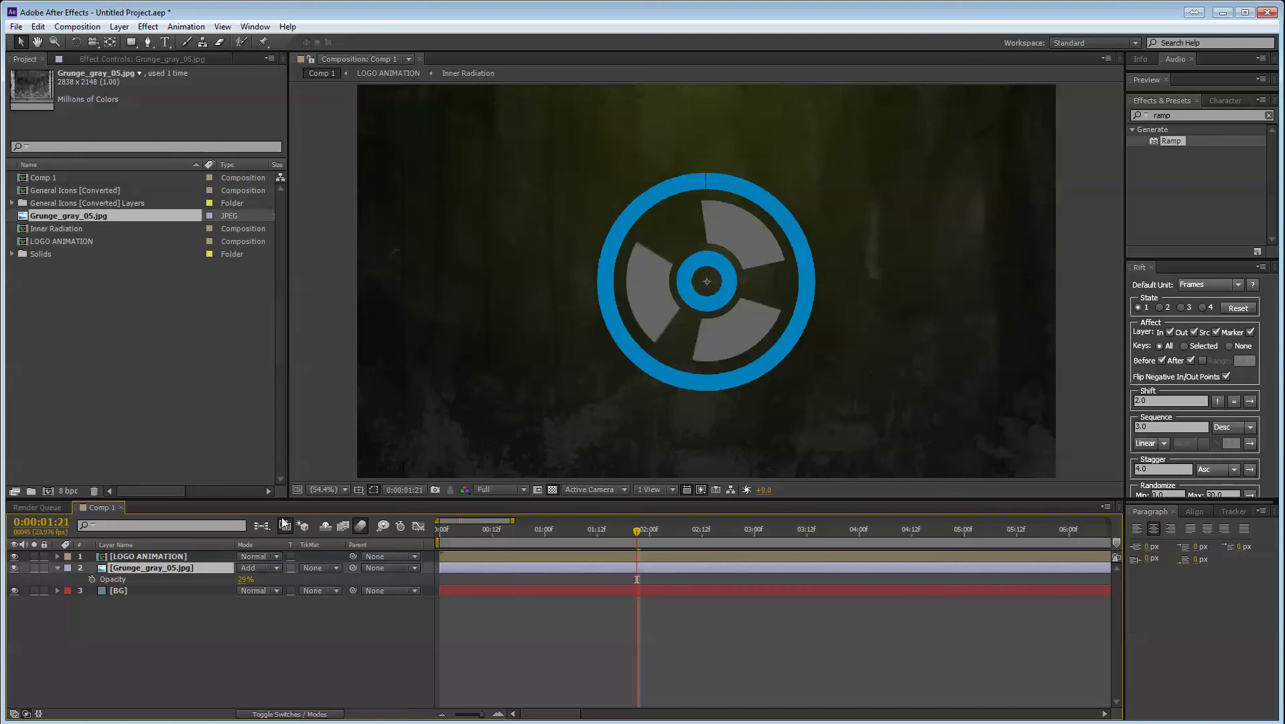
click(316, 569)
click(265, 569)
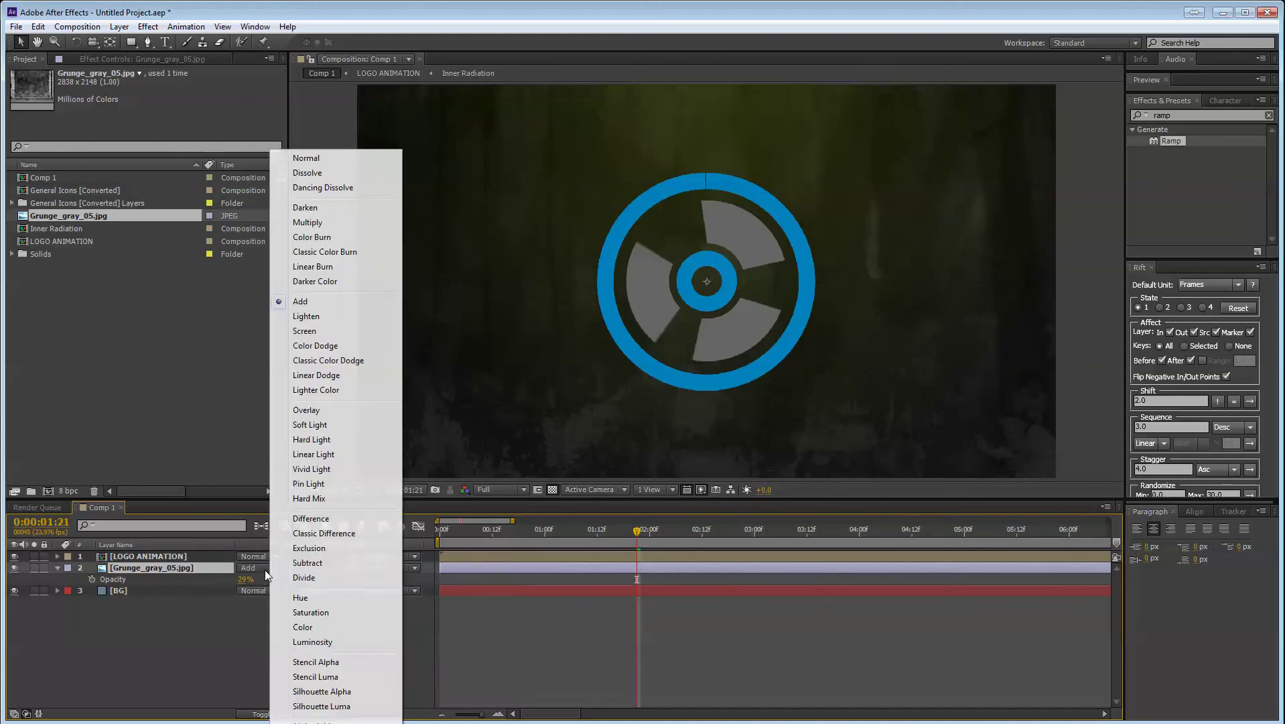
click(317, 412)
drag(242, 579, 315, 579)
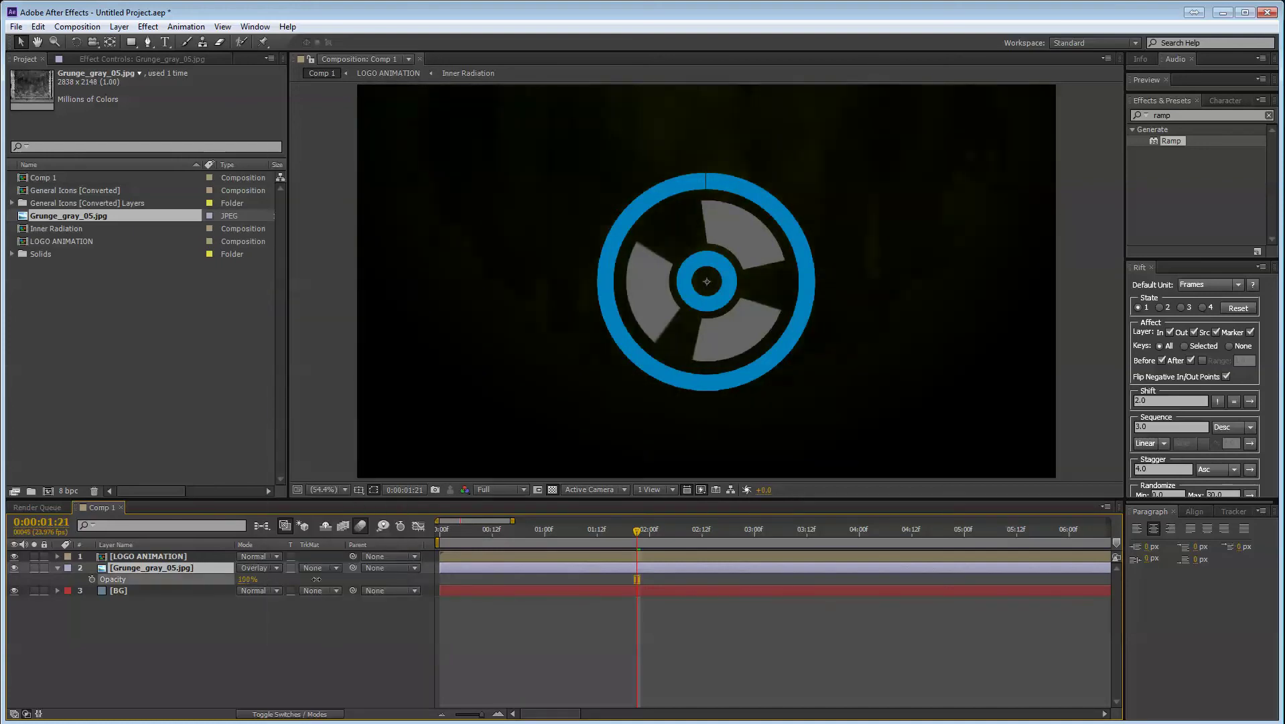
- Disable the Ramp effect on the BG layer
click(149, 589)
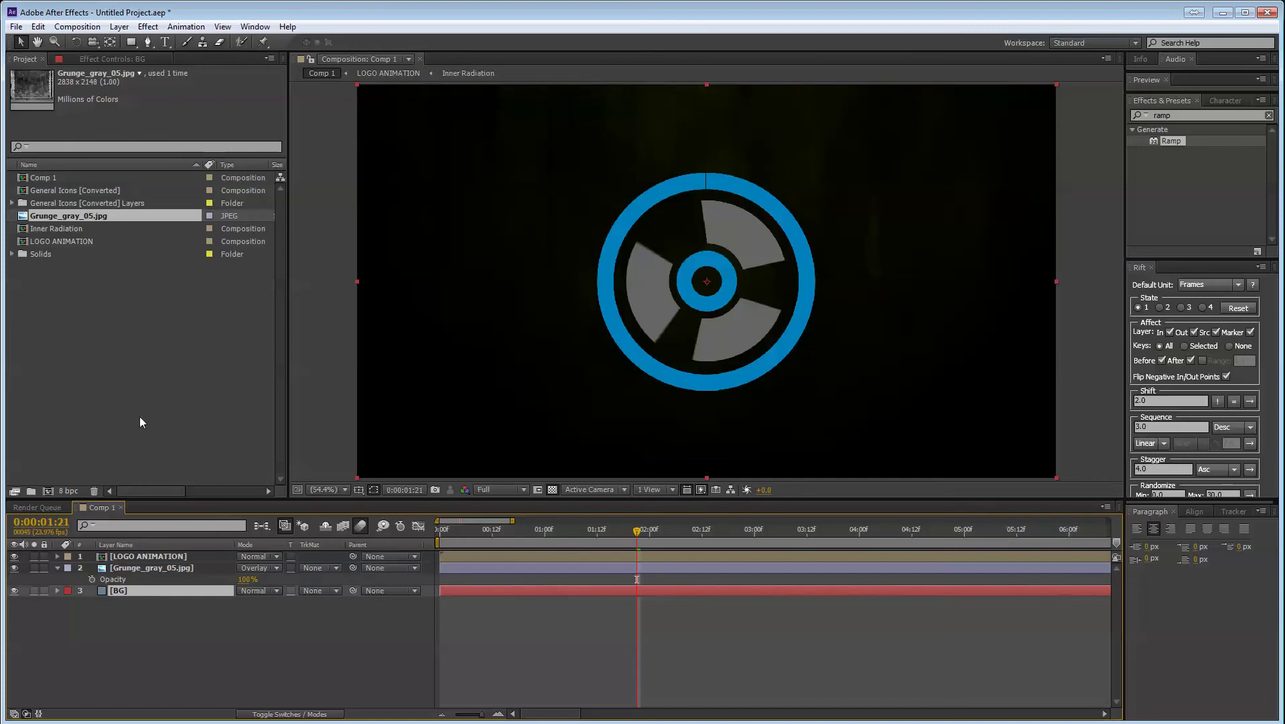
click(113, 63)
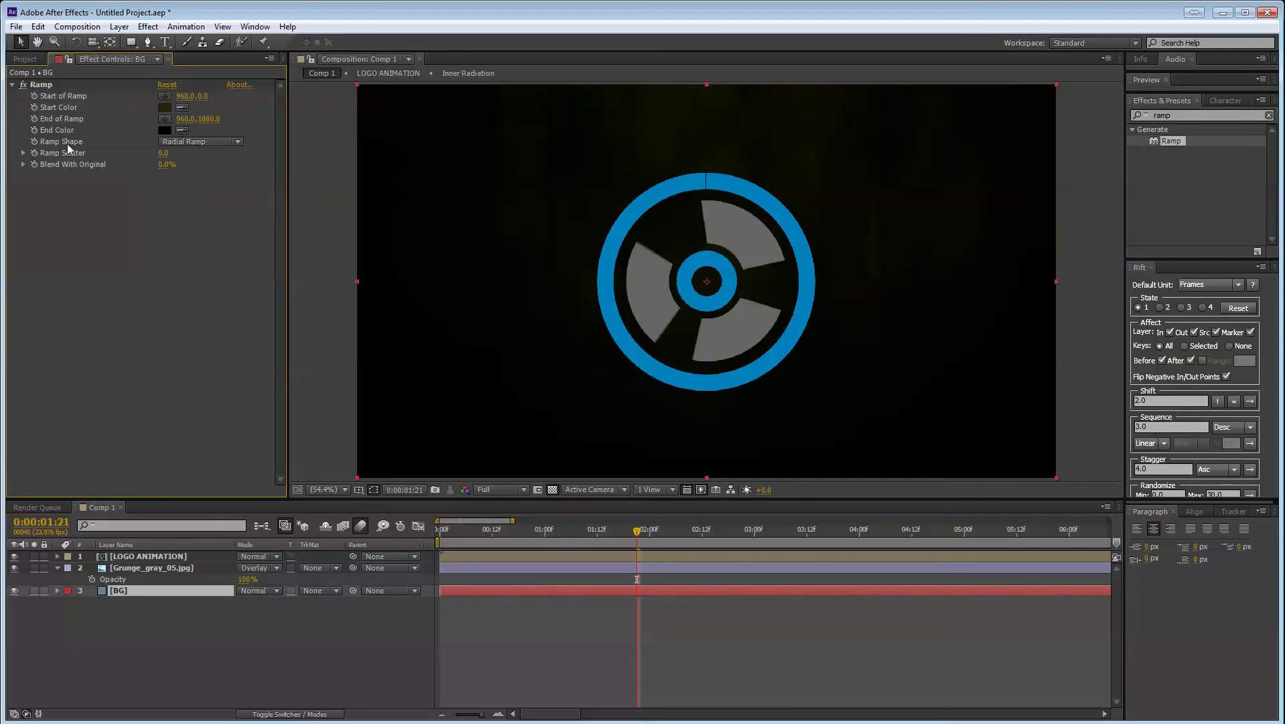
click(31, 85)
click(25, 85)
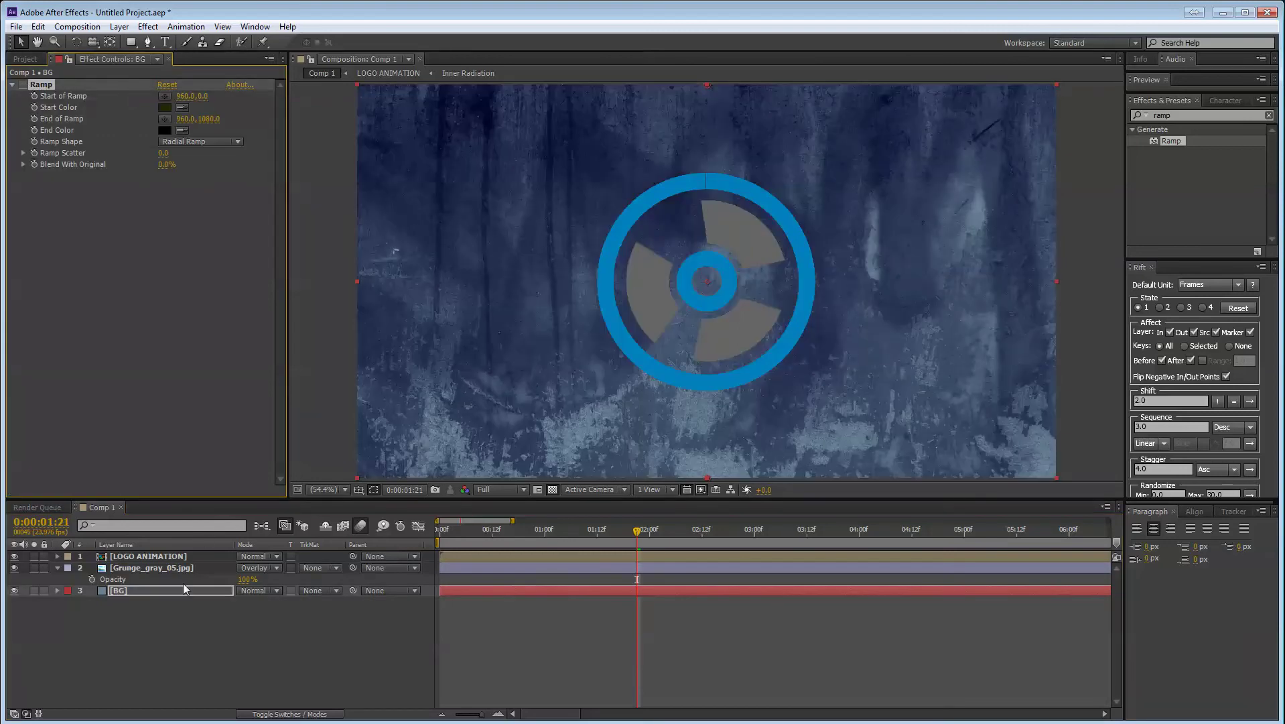
- Try the Screen blending mode on the grunge texture over the plain solid, and set it back to Overlay
click(179, 611)
click(157, 567)
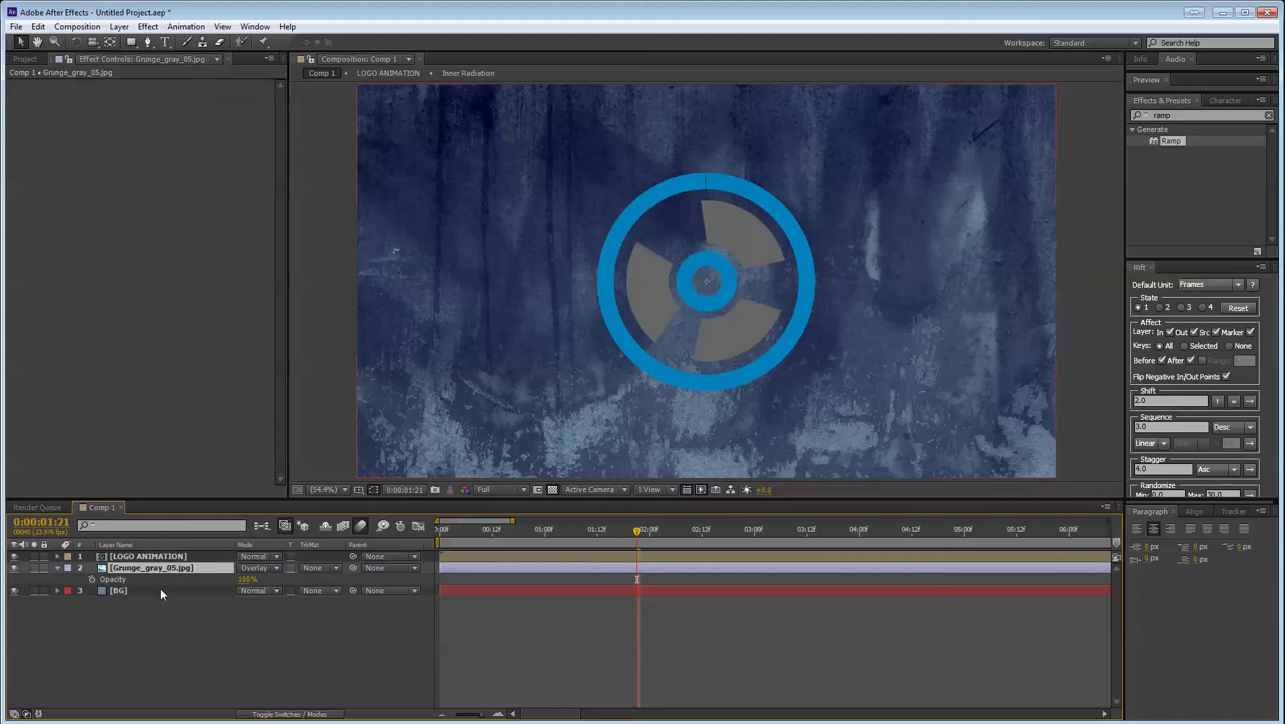
click(270, 569)
click(331, 331)
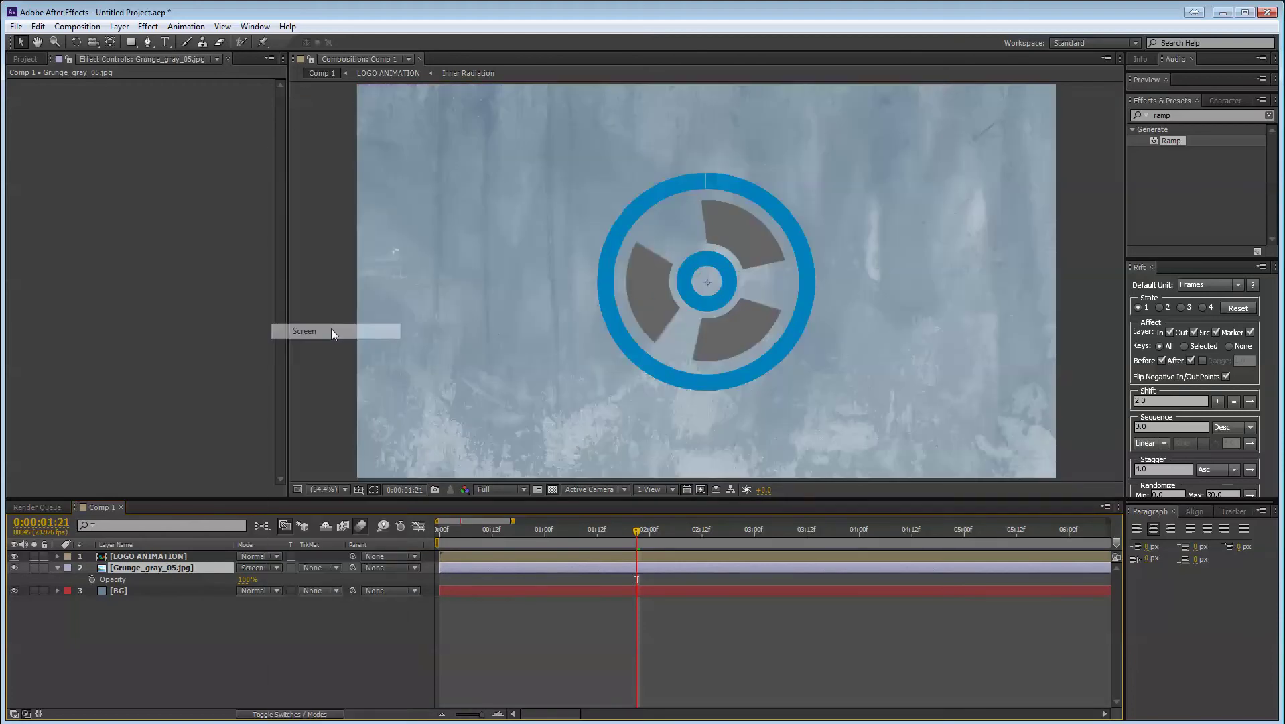
click(269, 567)
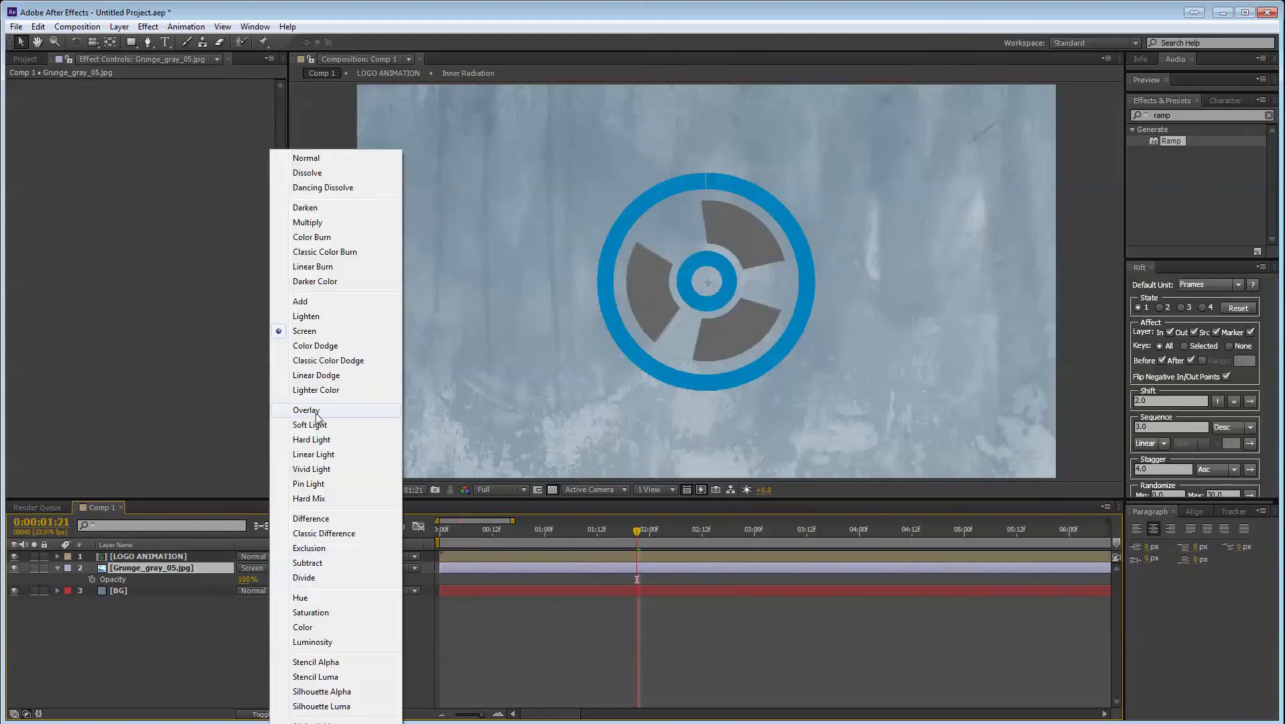
click(316, 412)
- Delete the Ramp effect from the BG layer and keep that layer selected
click(235, 652)
click(152, 590)
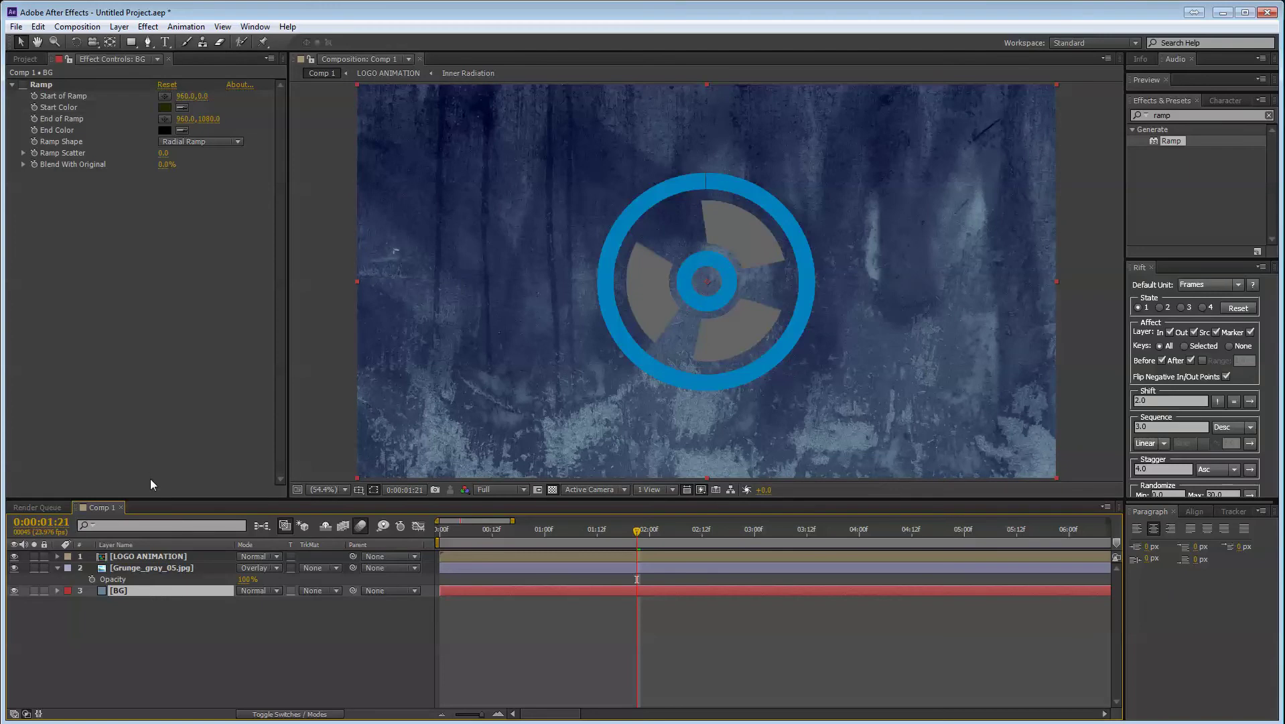
click(40, 85)
key(End)
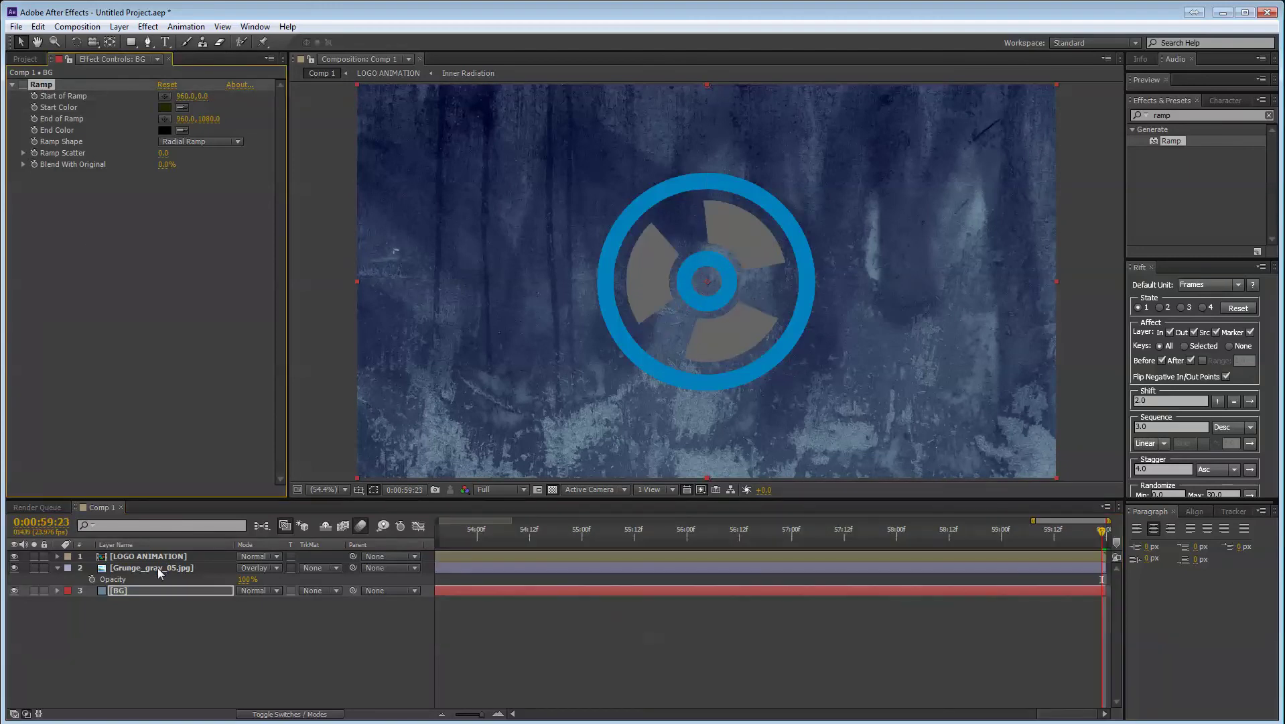
key(Delete)
click(157, 592)
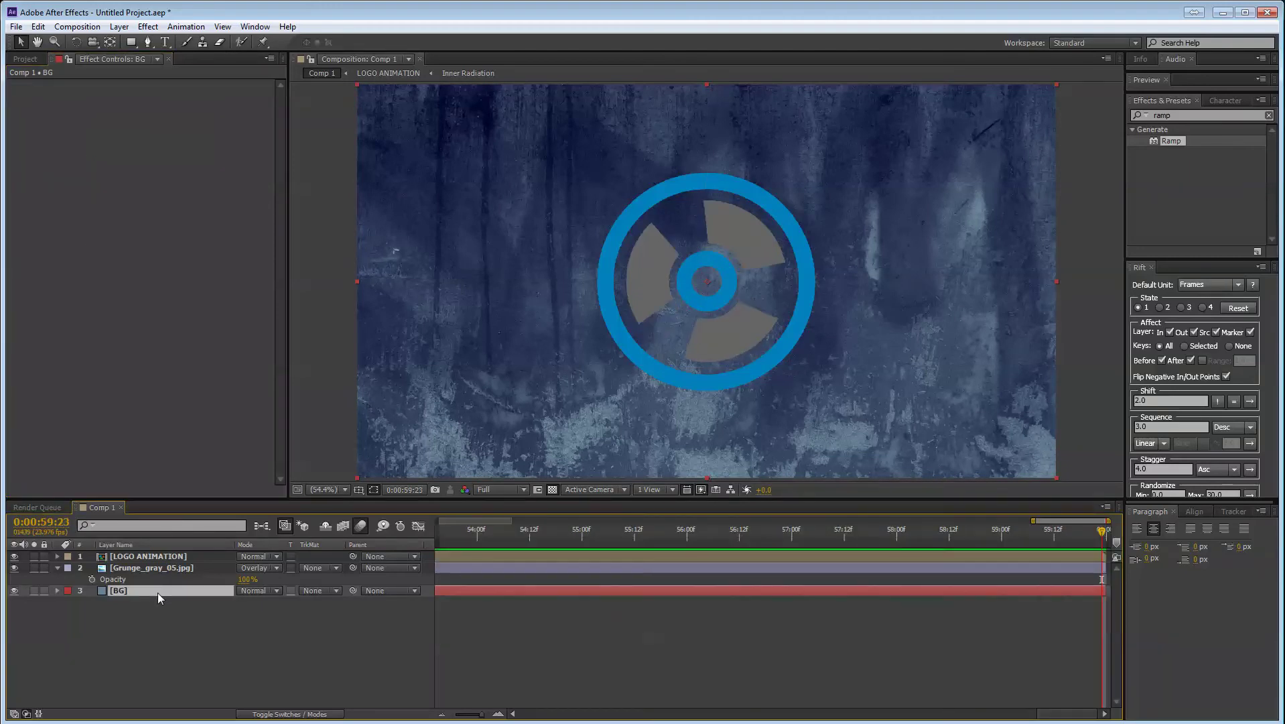
key(ctrl+shift+y)
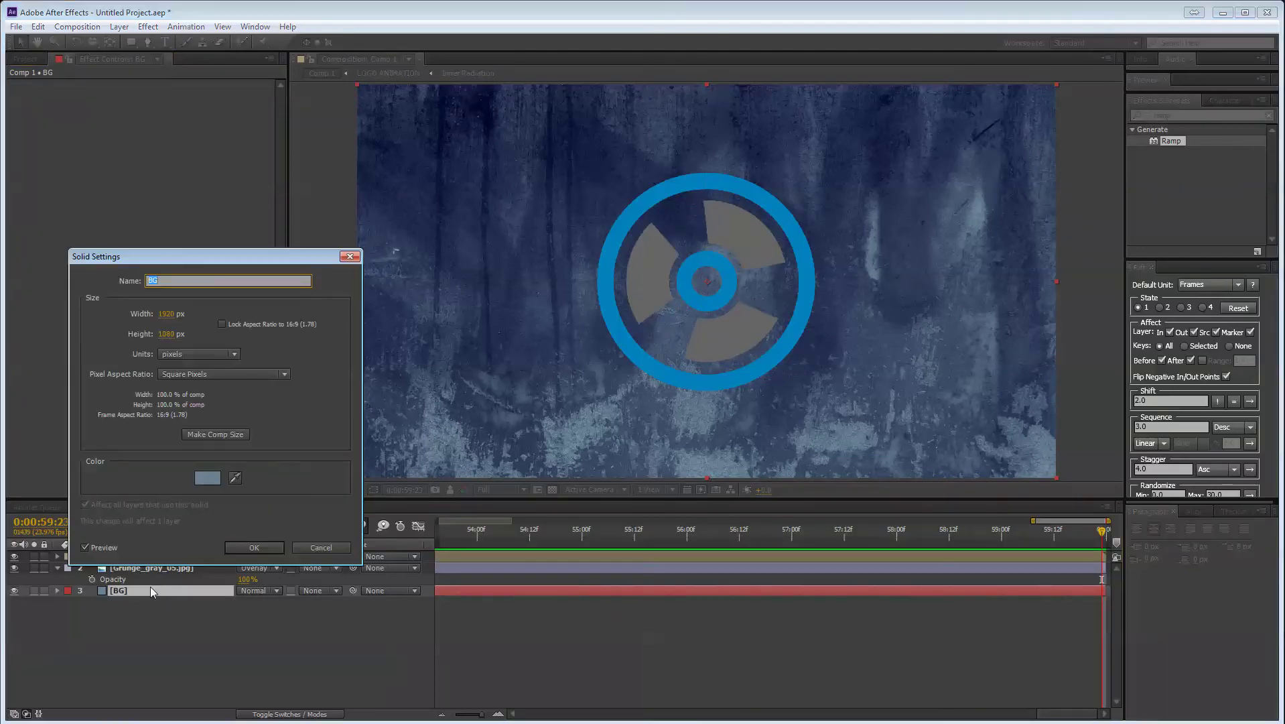
drag(195, 261, 604, 181)
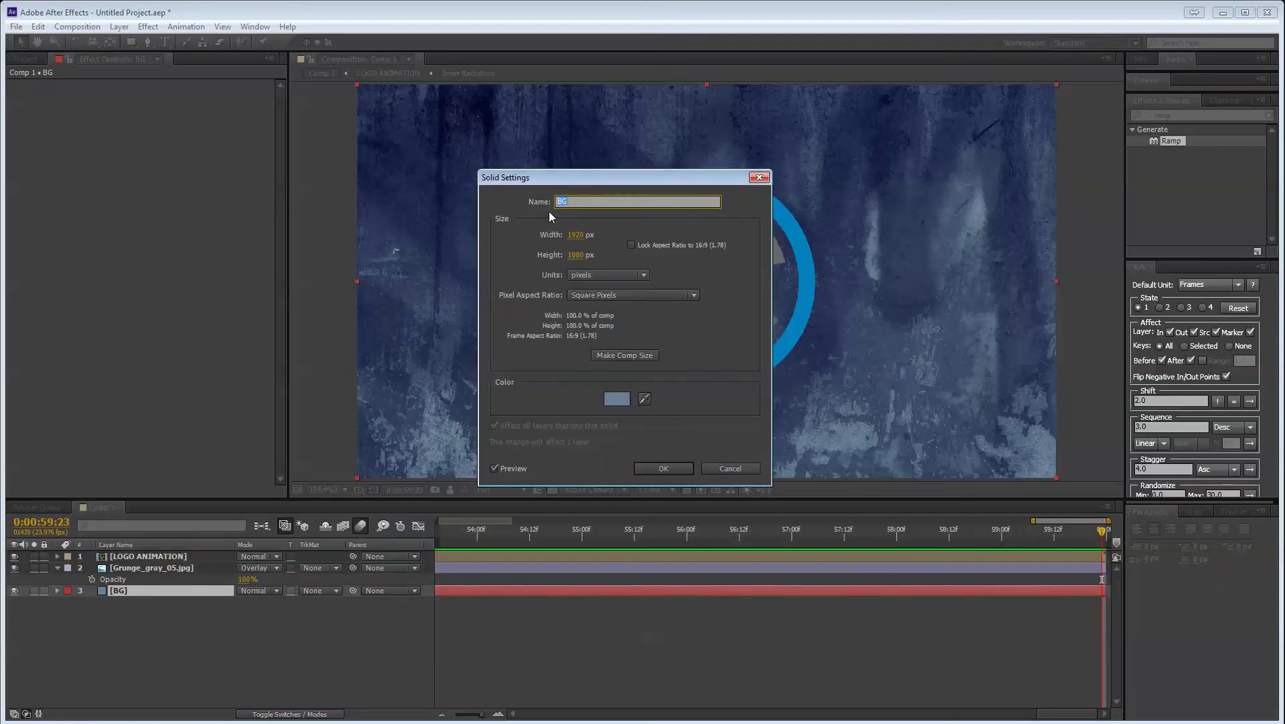
key(Return)
- Change the BG solid's color to a dark olive yellow in its solid settings and deselect the layer
click(124, 30)
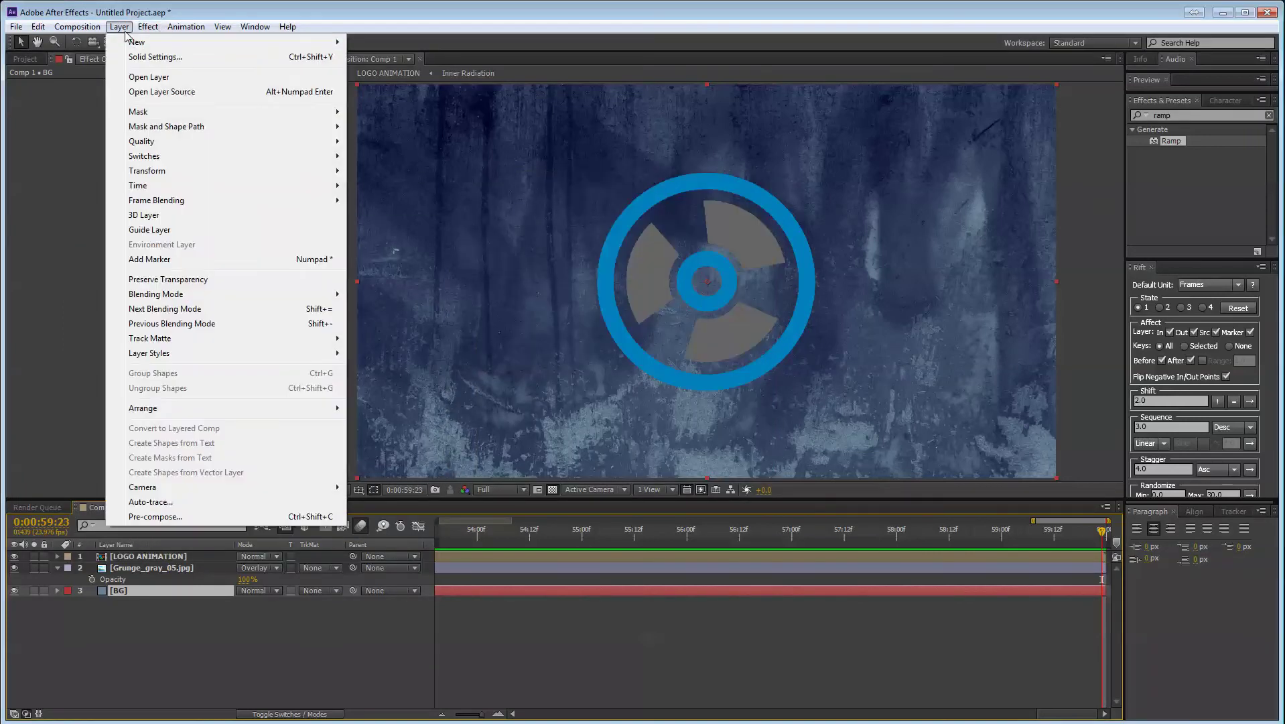
click(154, 57)
click(614, 401)
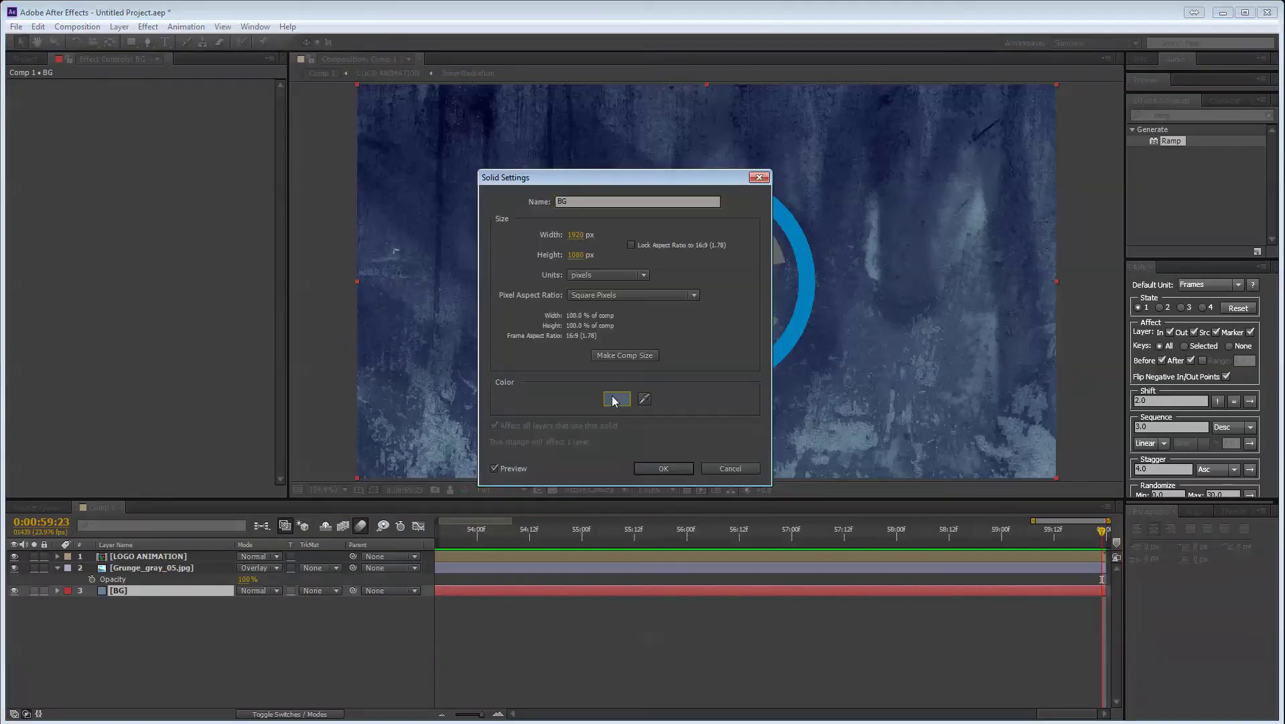
drag(1009, 492, 1012, 487)
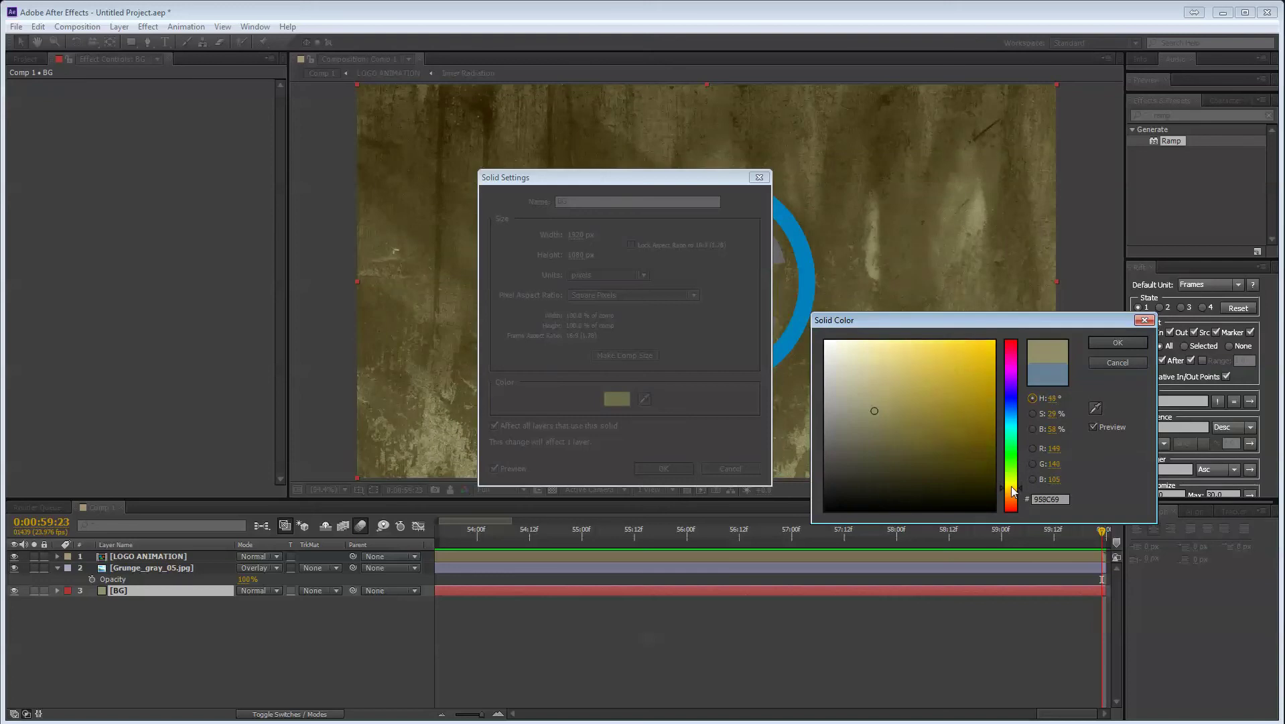
drag(938, 415, 949, 397)
drag(1013, 488, 1014, 488)
drag(950, 382, 962, 457)
key(Return)
key(Return)
click(289, 649)
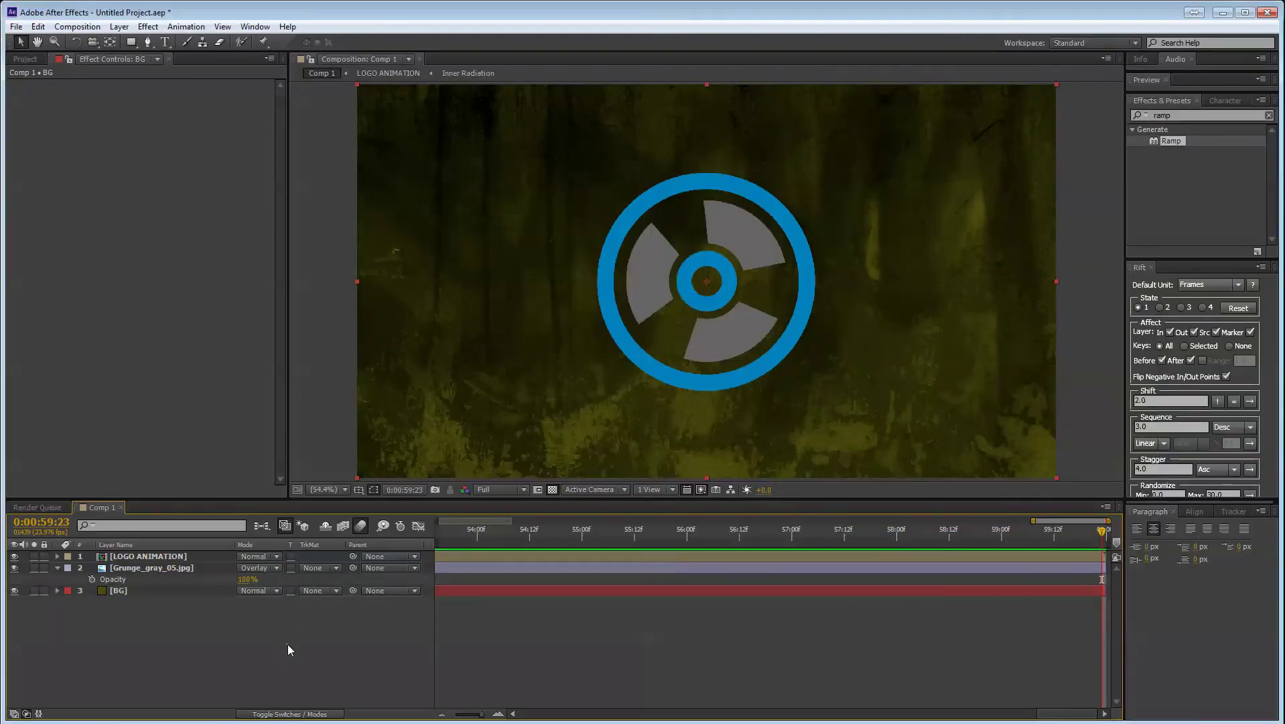
click(164, 590)
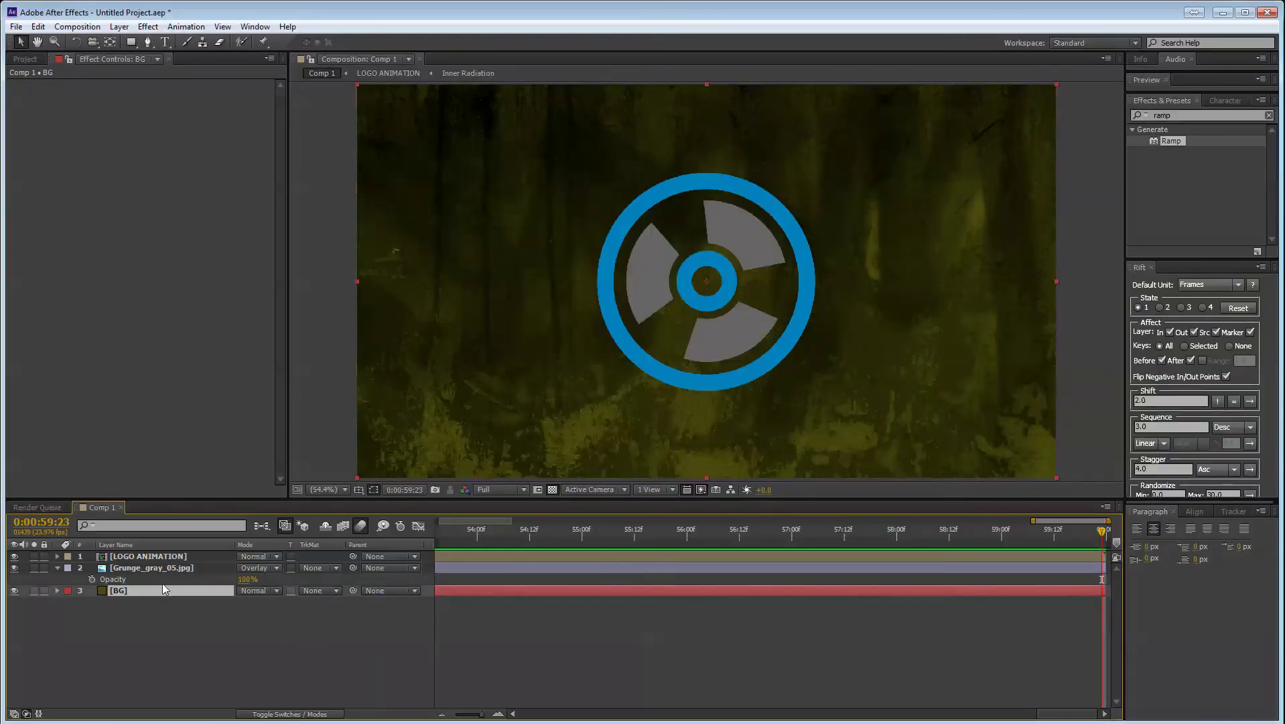
click(130, 678)
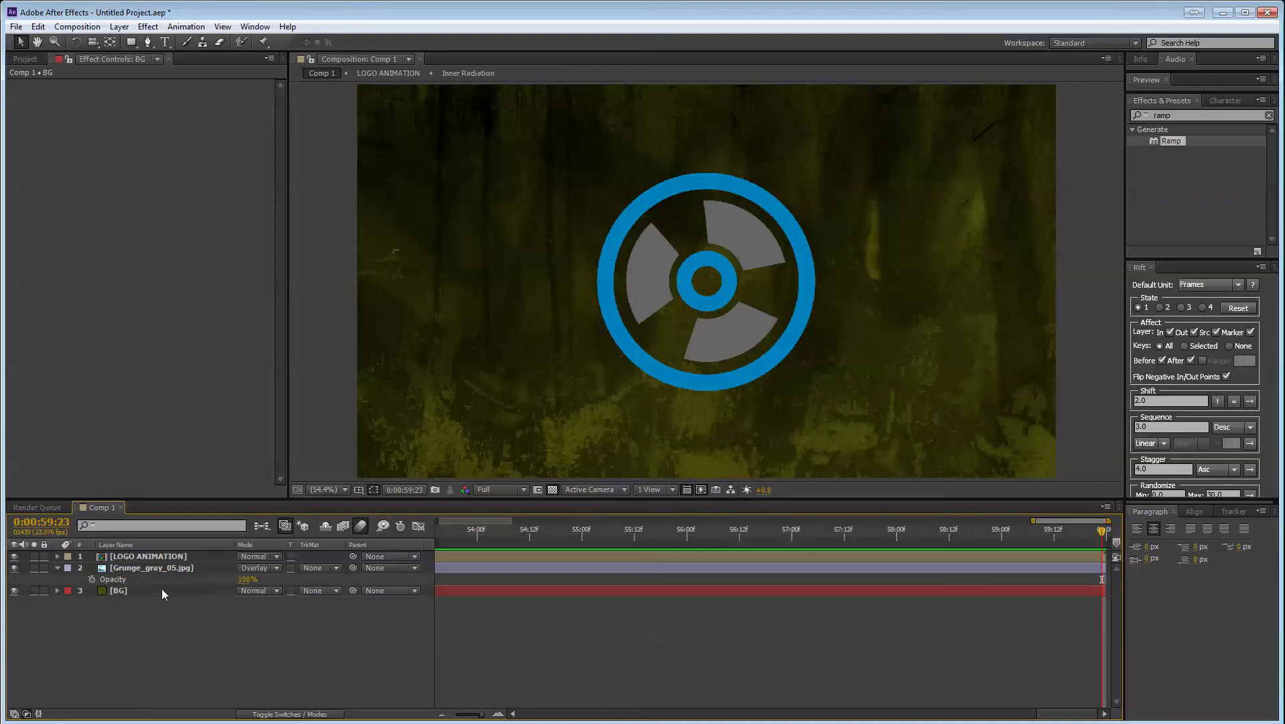
- Apply a Fill effect to the LOGO ANIMATION layer and set its color to white
click(175, 557)
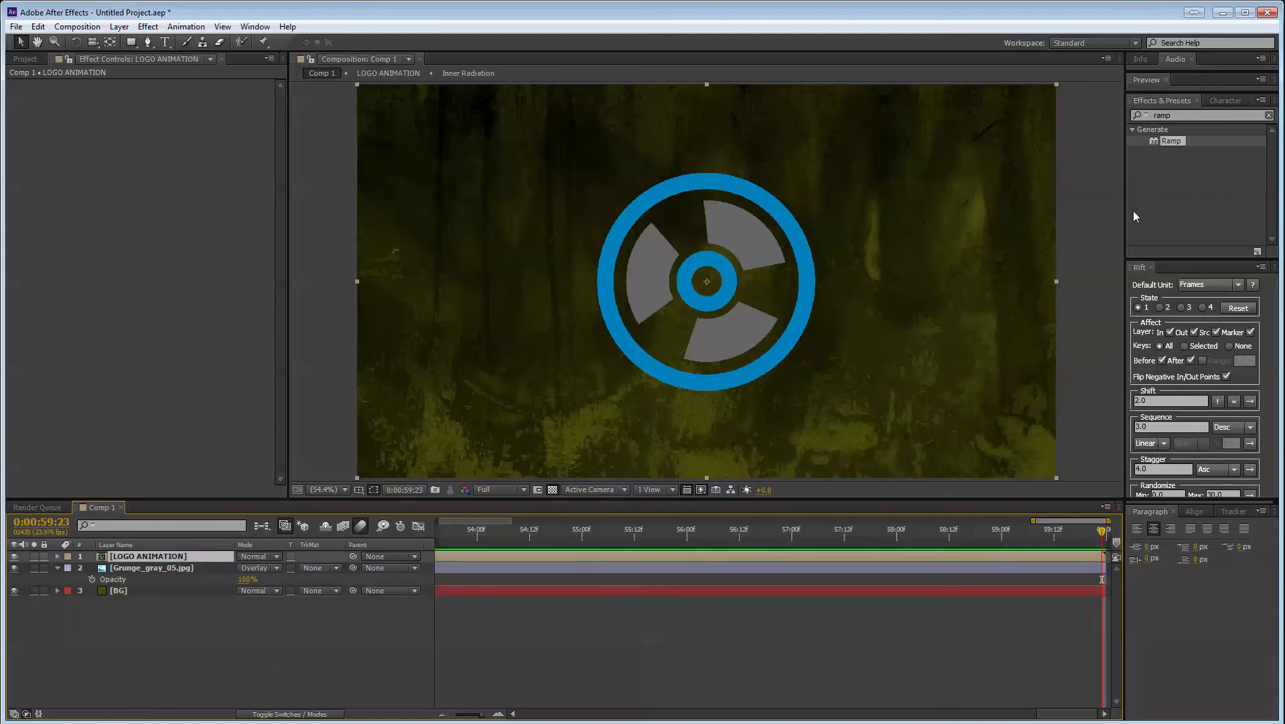
click(1217, 101)
click(1177, 102)
drag(1183, 115, 956, 139)
text(fill)
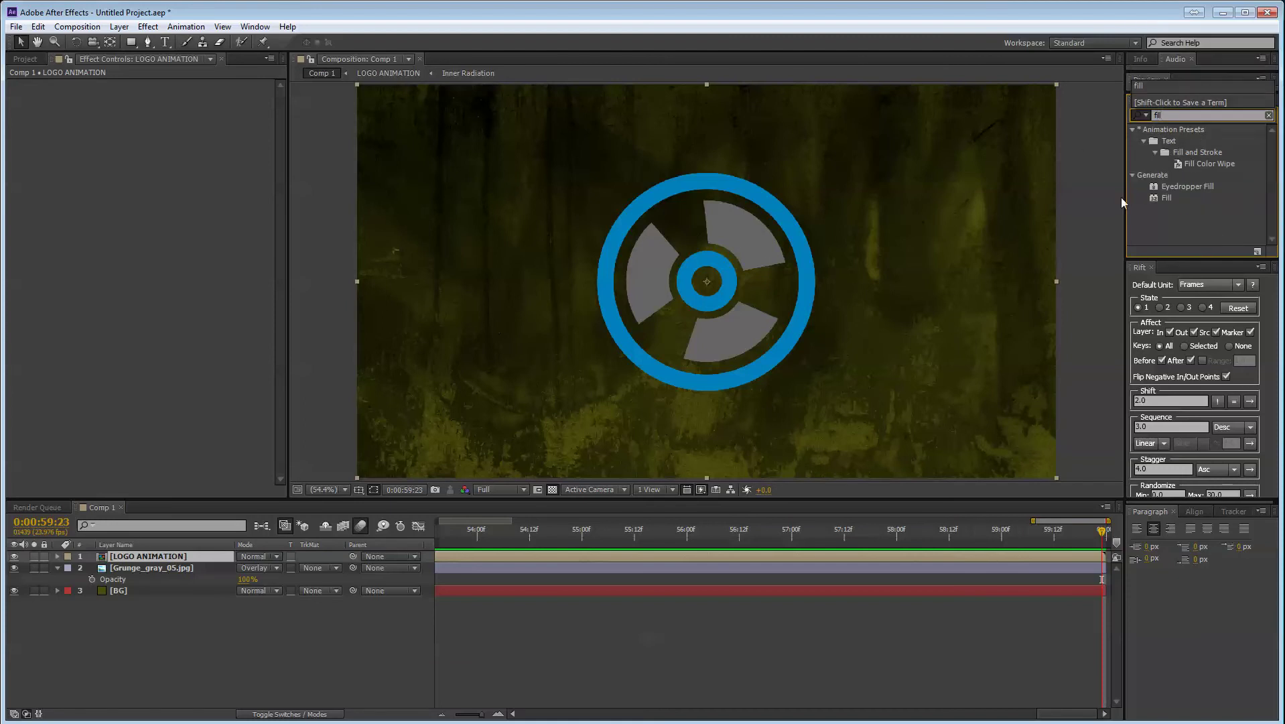
double_click(1169, 197)
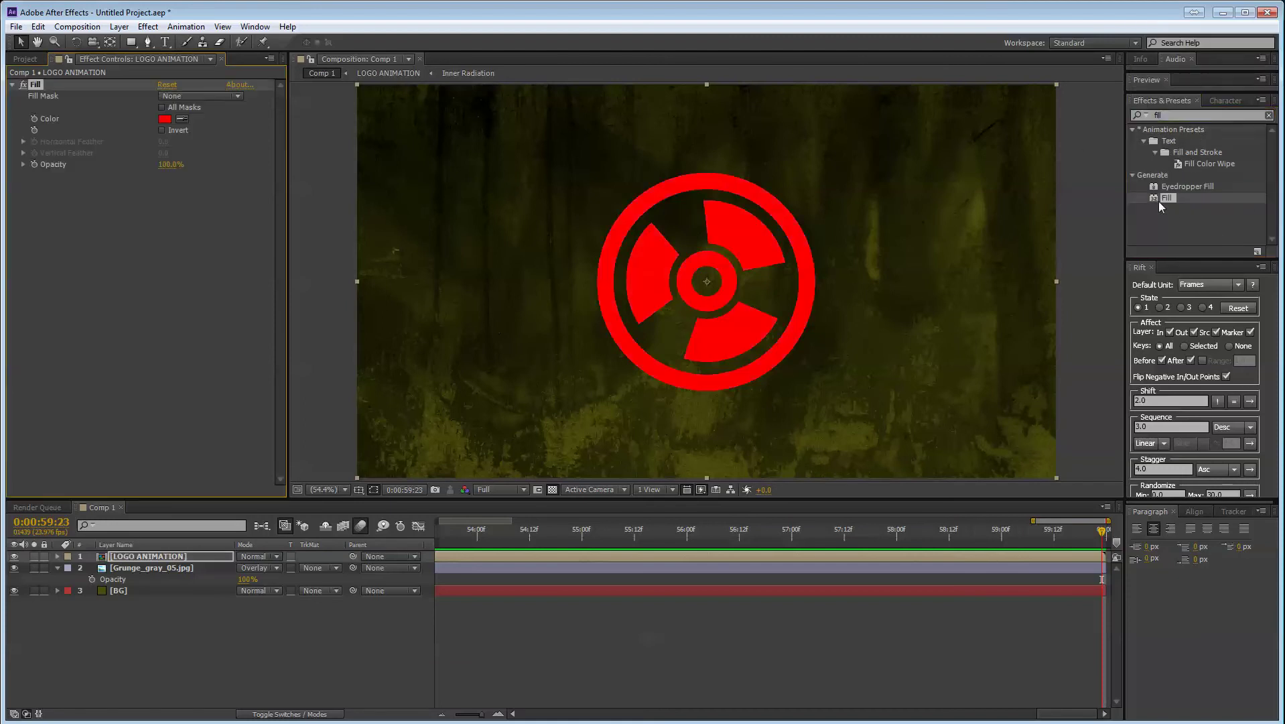
click(164, 120)
drag(845, 356, 467, 167)
key(Return)
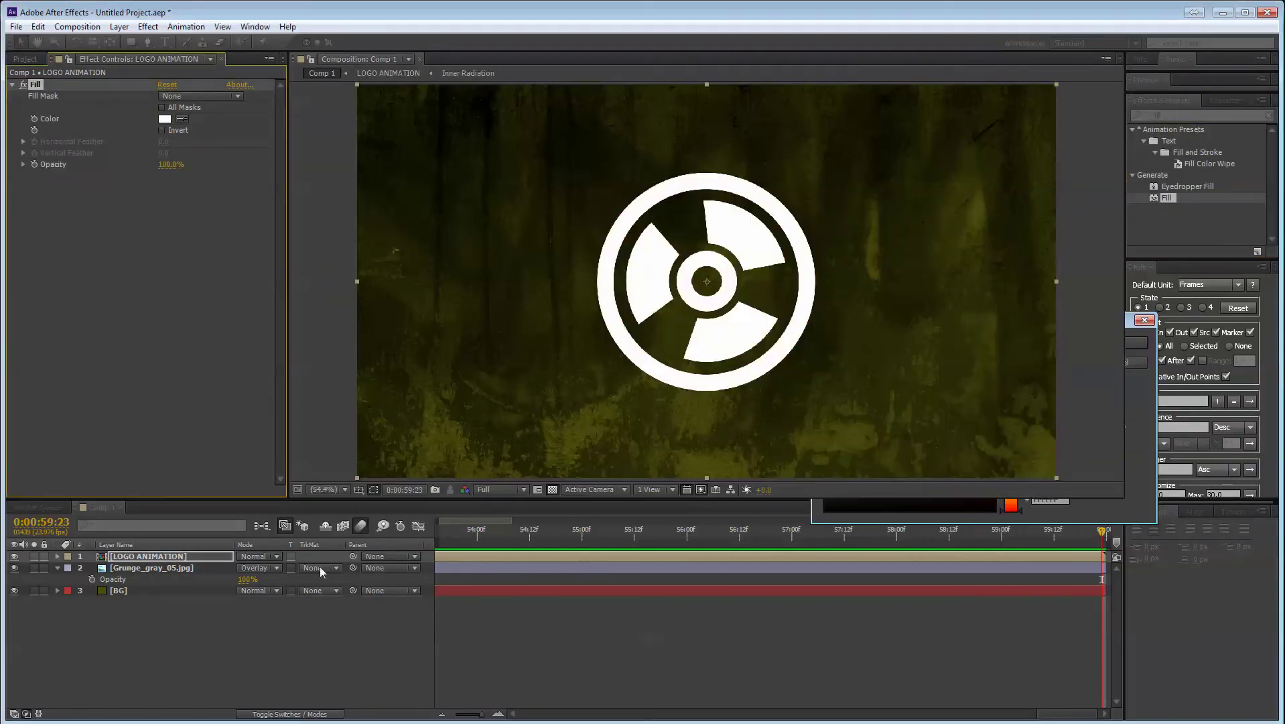
- Set the LOGO ANIMATION layer's blending mode to Overlay and move the current time to 0:00:02:20
click(262, 557)
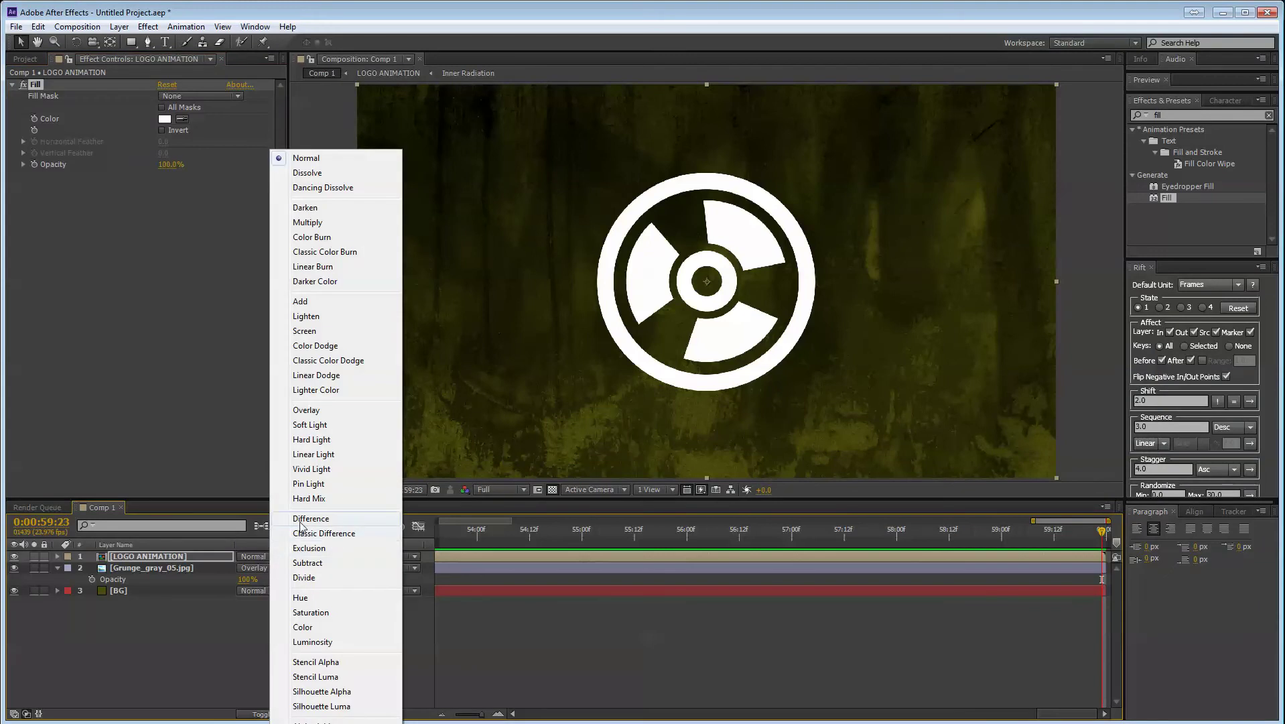
click(305, 410)
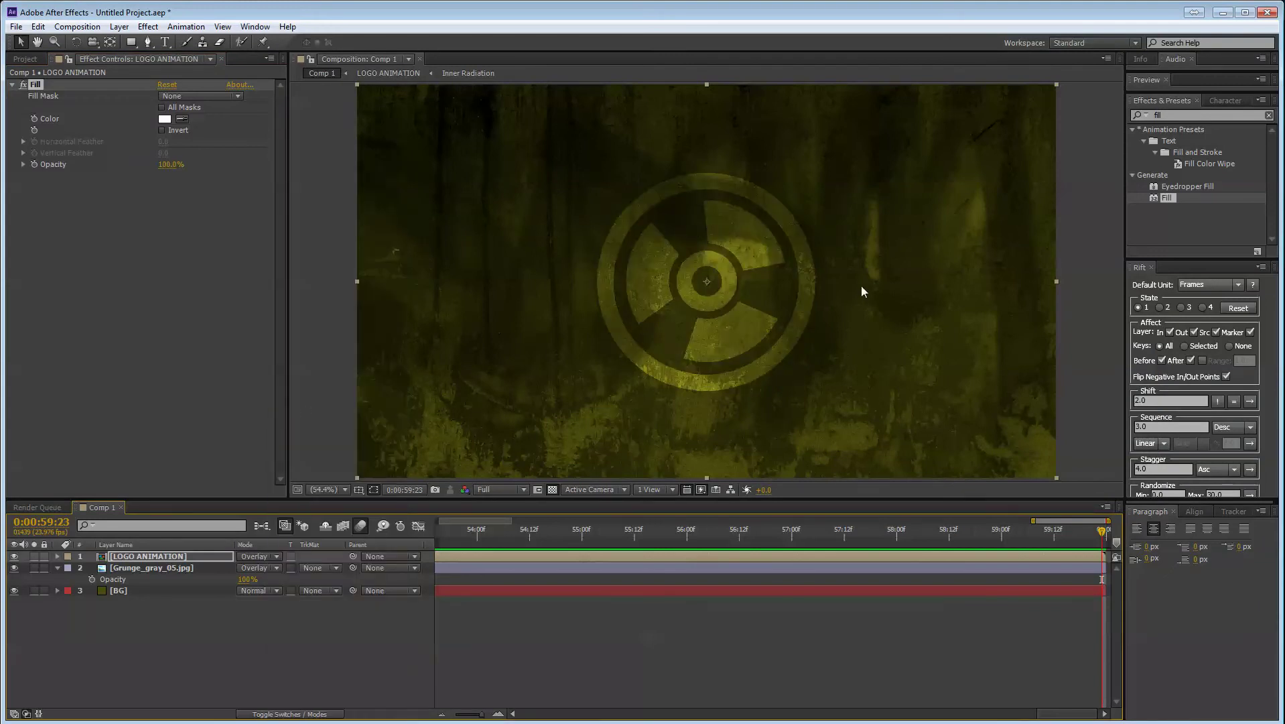
drag(473, 530, 469, 579)
drag(471, 716, 455, 716)
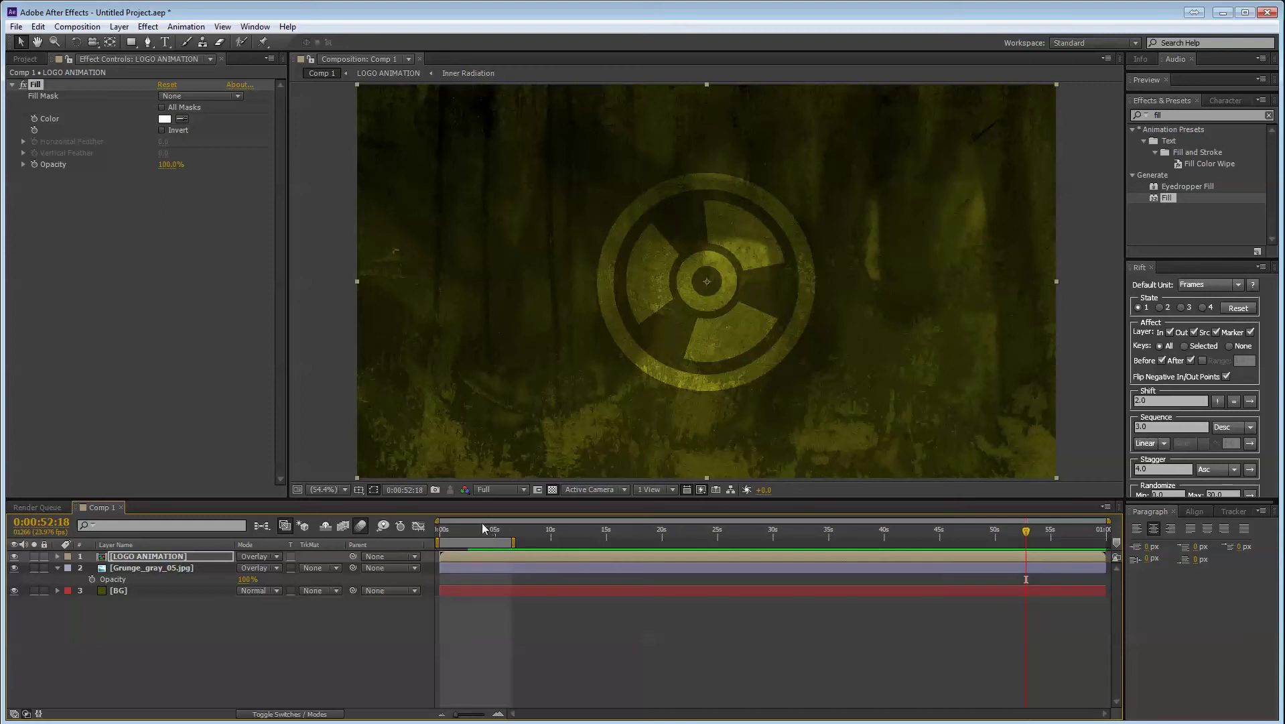
mouse_move(482, 523)
mouse_down()
mouse_move(418, 530)
mouse_move(471, 531)
mouse_up()
- Create a new text layer reading "IRRADIATED STUDIOS"
right_click(275, 633)
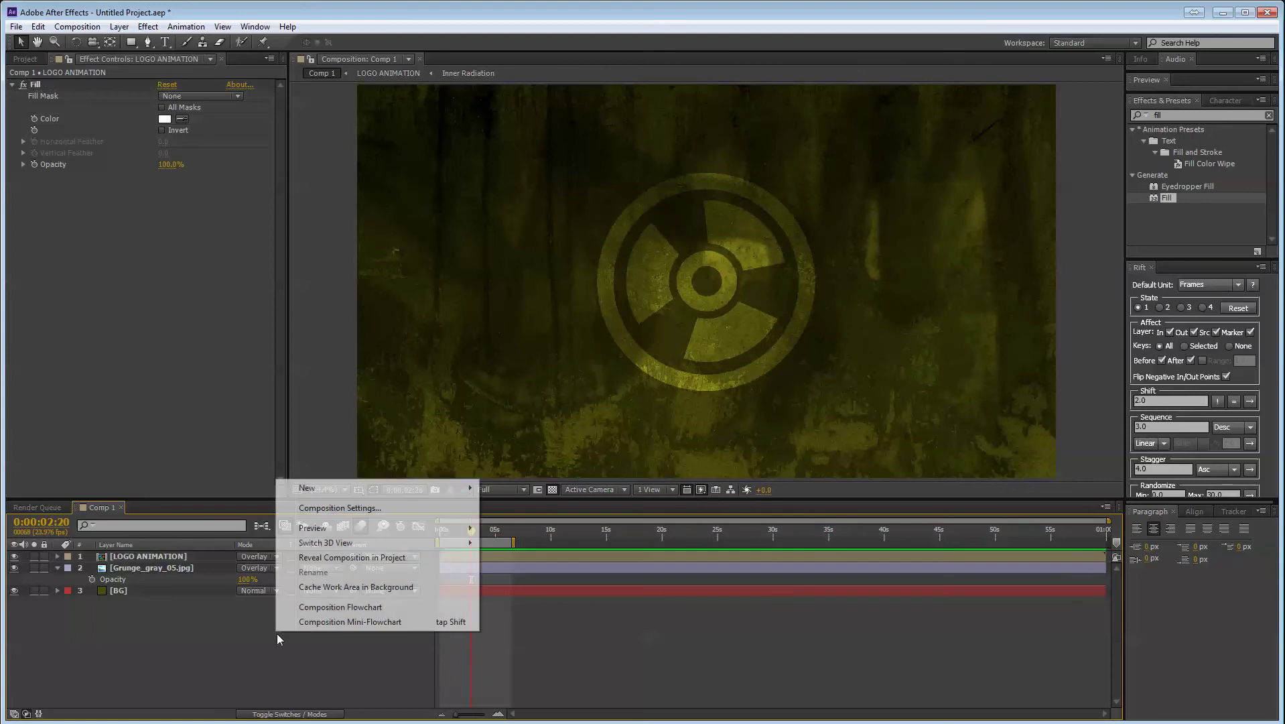
mouse_move(462, 488)
click(560, 504)
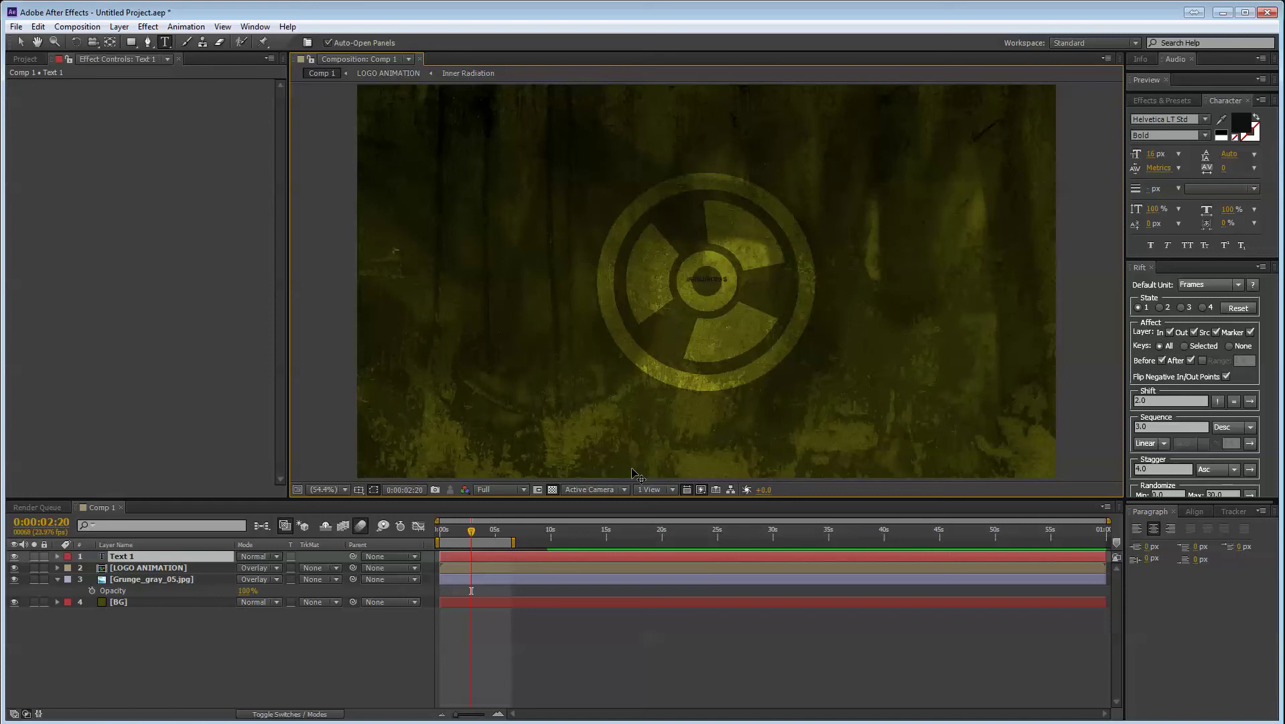
text(IRRADIATED STUDIOS)
click(21, 42)
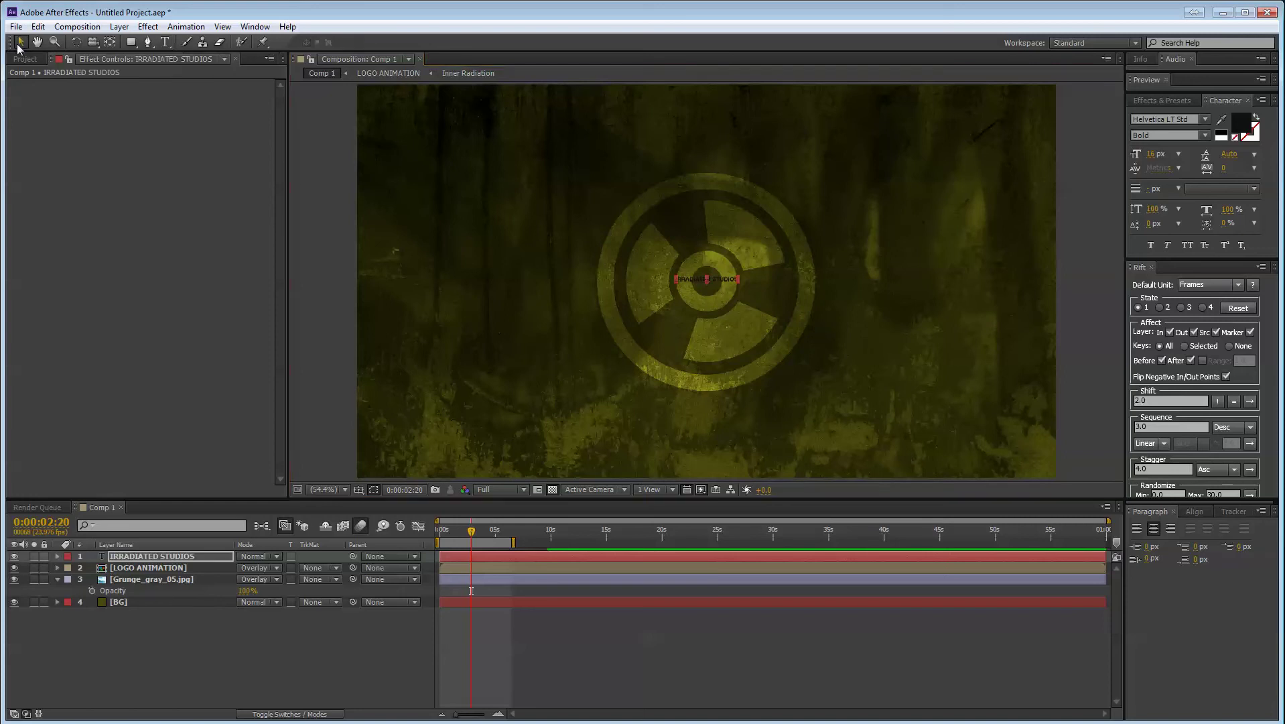
- Set the IRRADIATED STUDIOS text size to 74 px and center the text over the logo
click(1151, 154)
text(120)
key(Return)
drag(1230, 150, 1161, 152)
drag(826, 268, 826, 277)
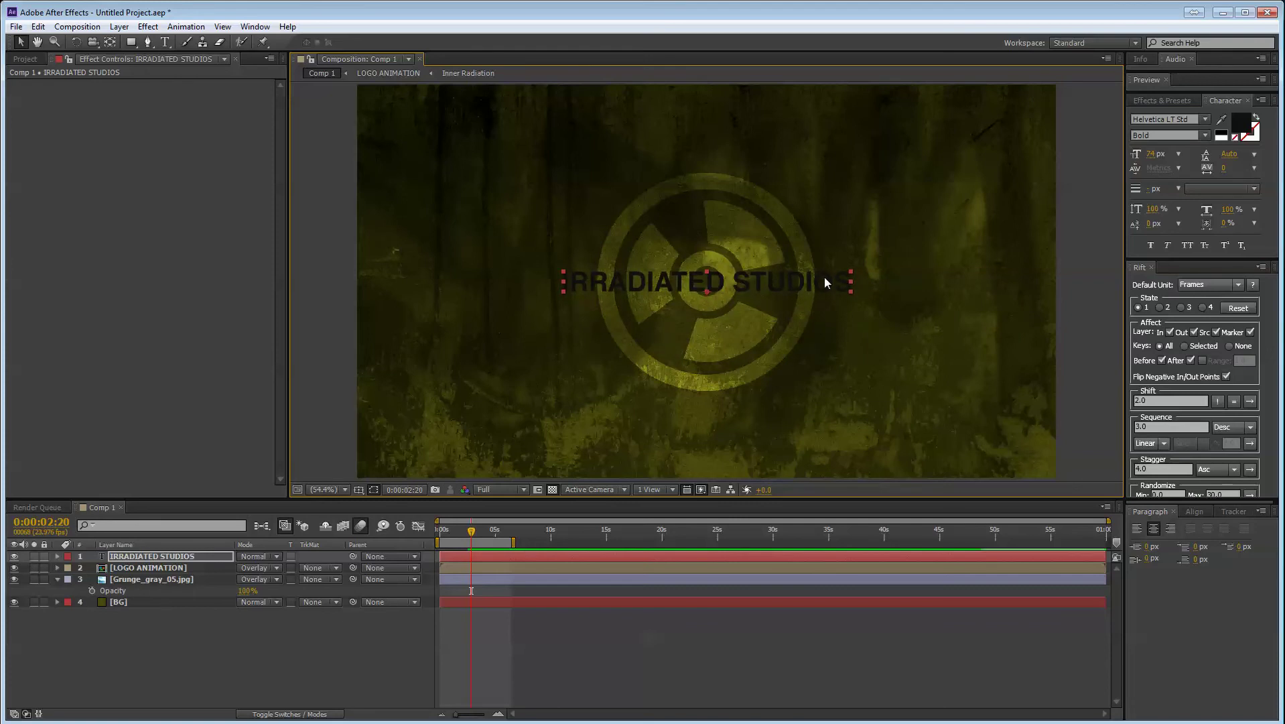
click(1194, 512)
click(1150, 511)
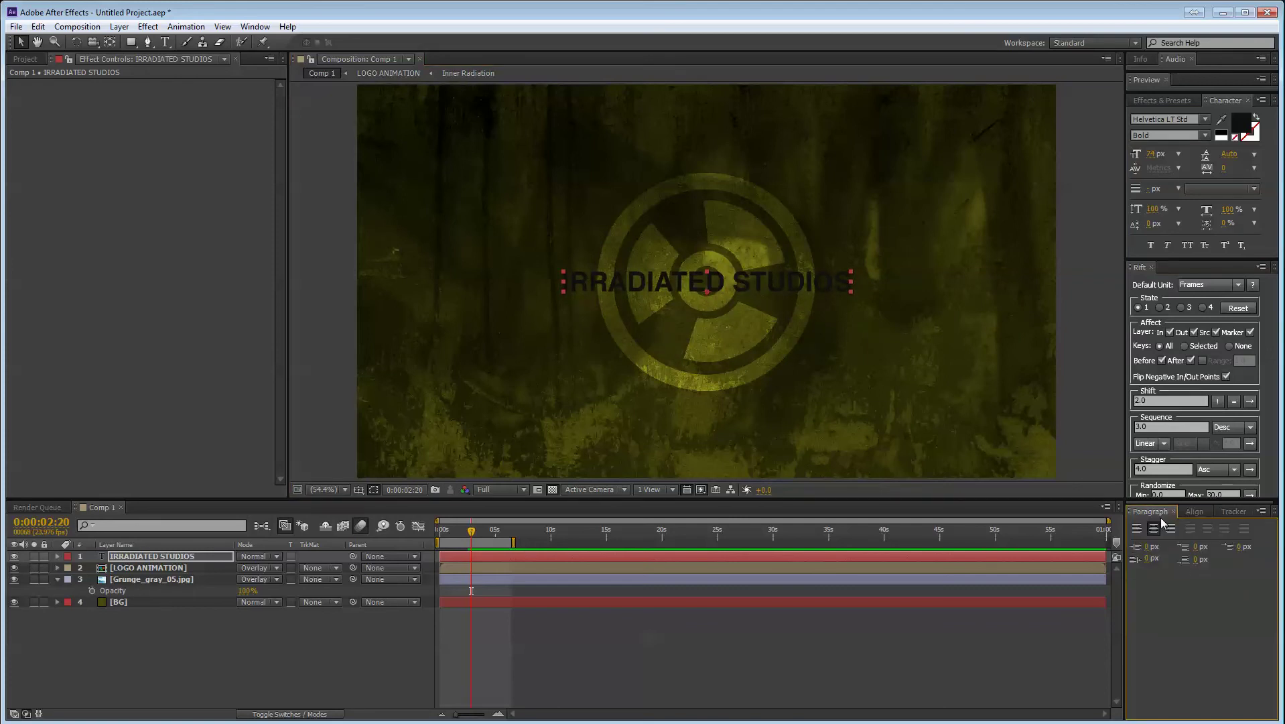
click(1193, 510)
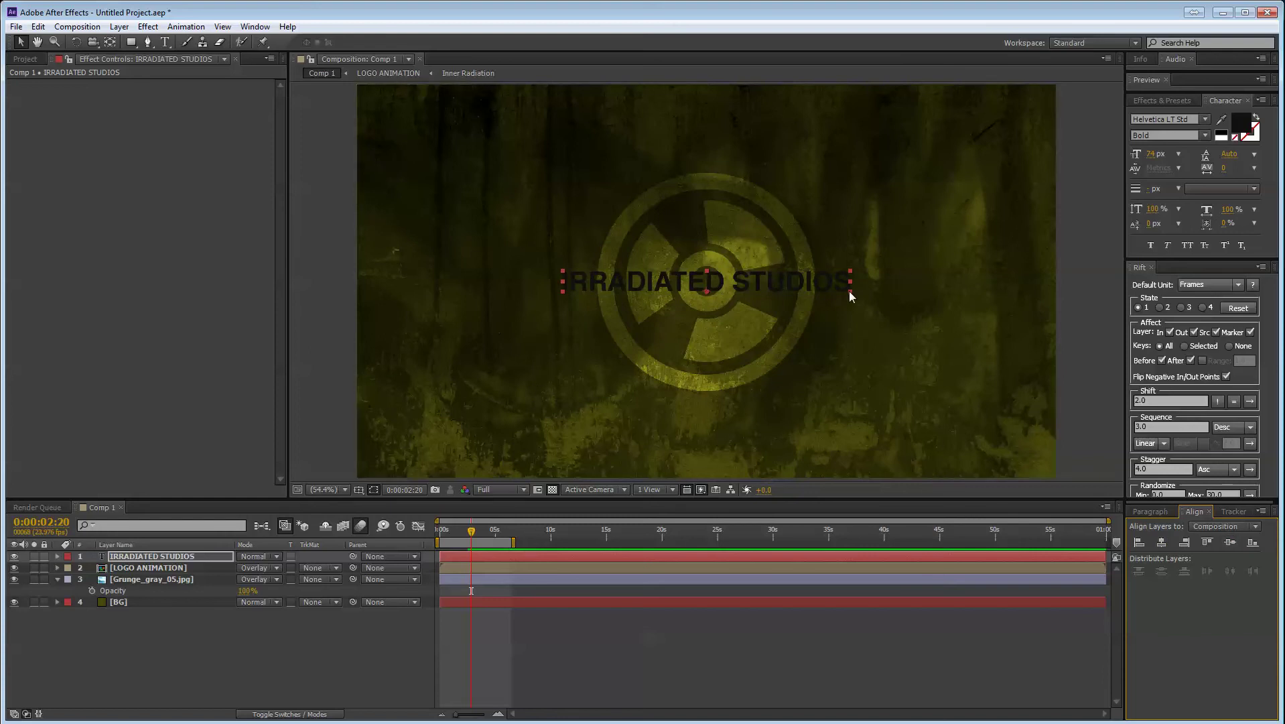
- Apply a Fill effect to the IRRADIATED STUDIOS text layer and make its color white
click(1163, 100)
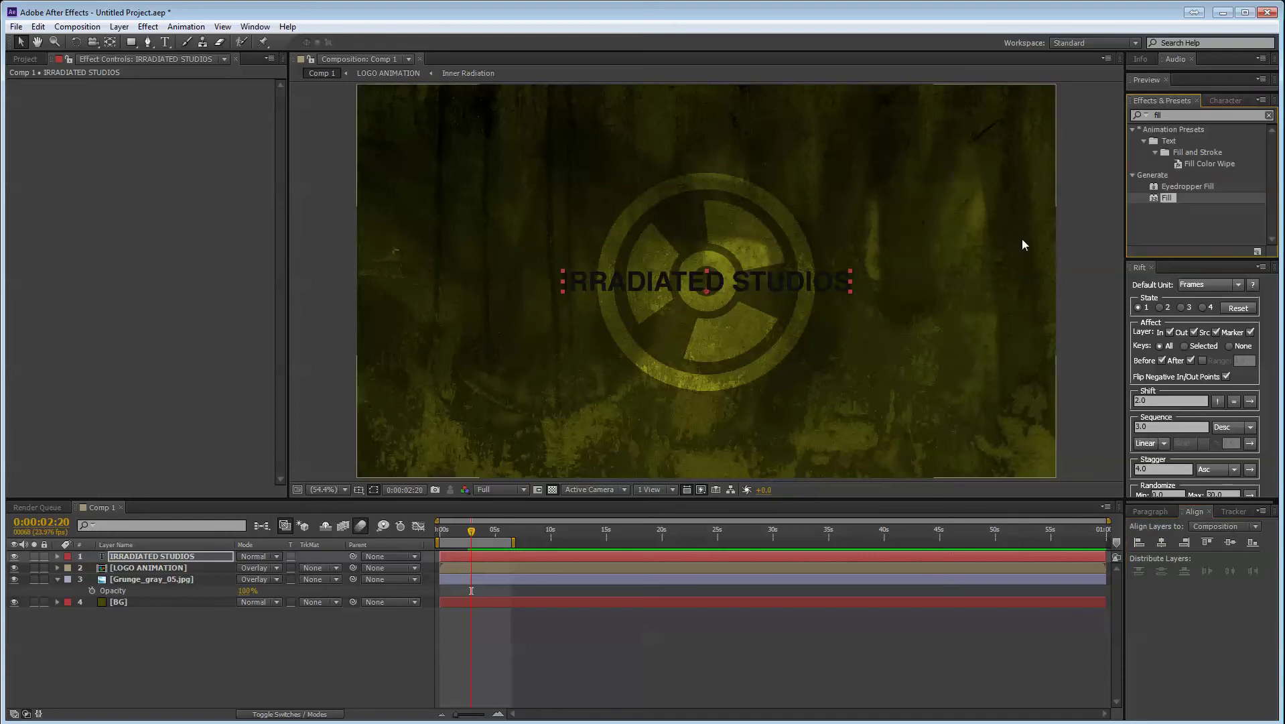
drag(1163, 201, 167, 556)
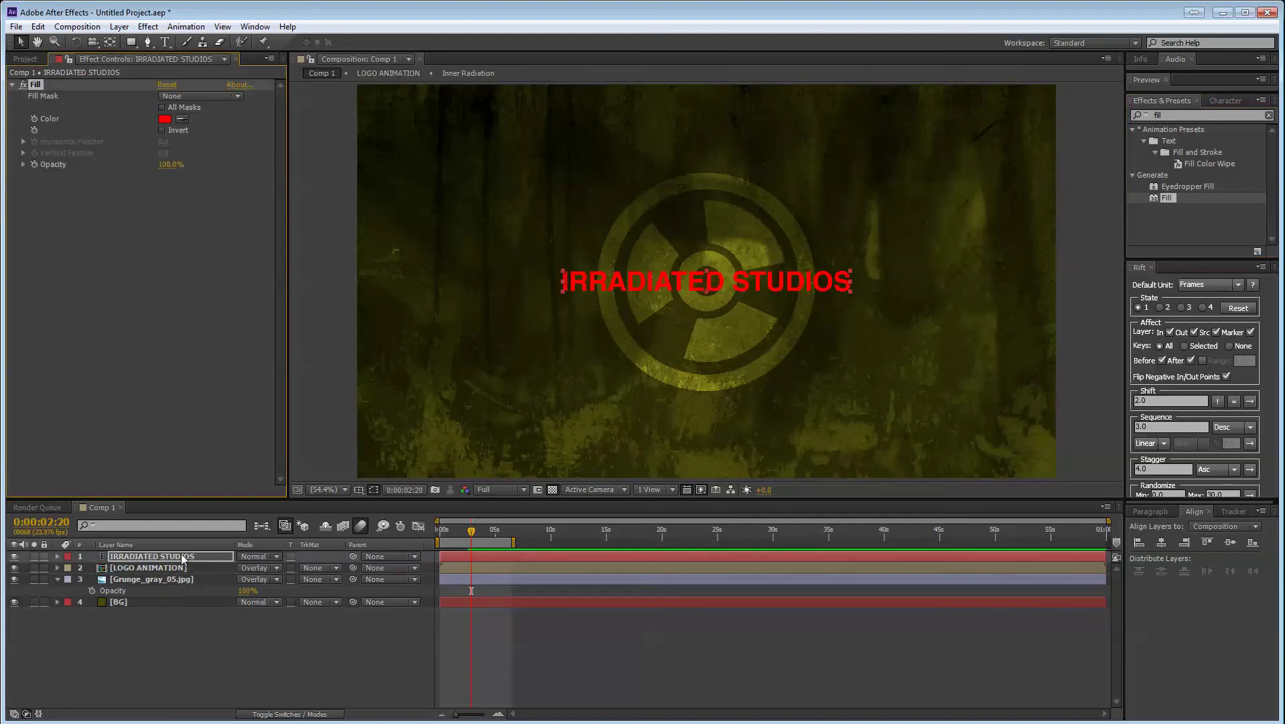
click(165, 119)
drag(837, 342, 604, 223)
key(Return)
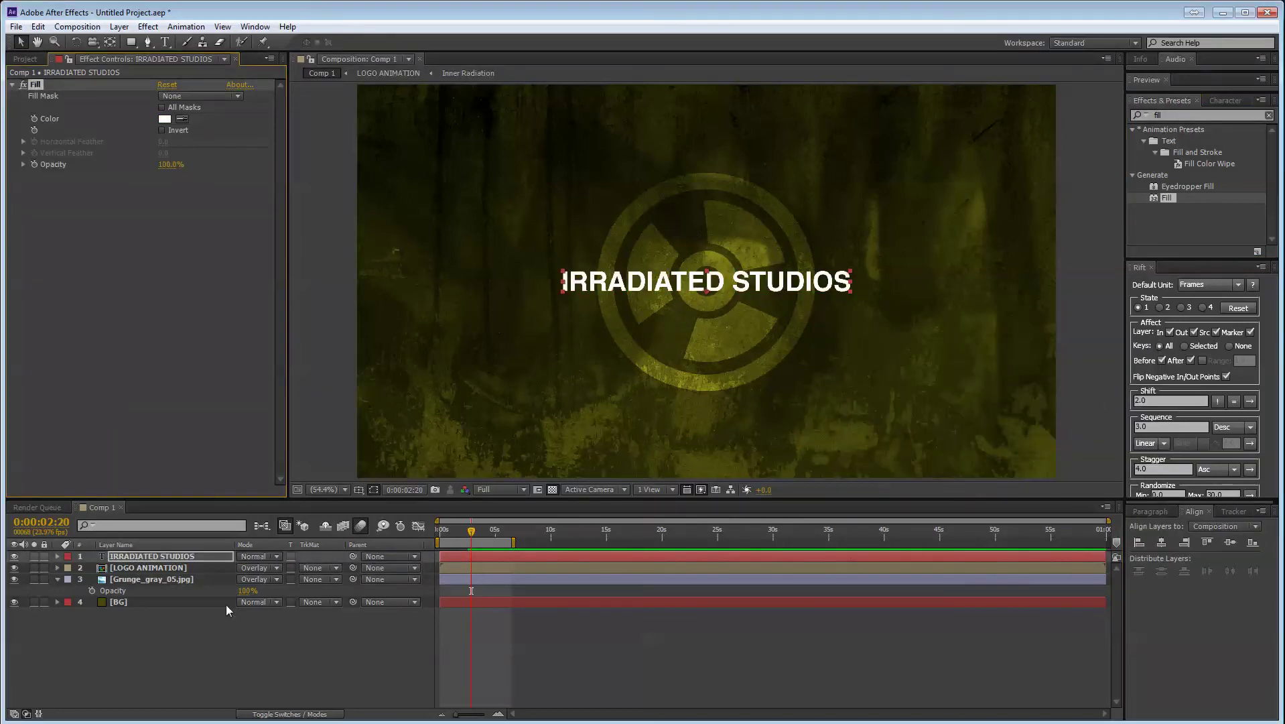
- Try Overlay on the text layer, then set its blending mode to Add and its opacity to 53%
click(207, 560)
key(t)
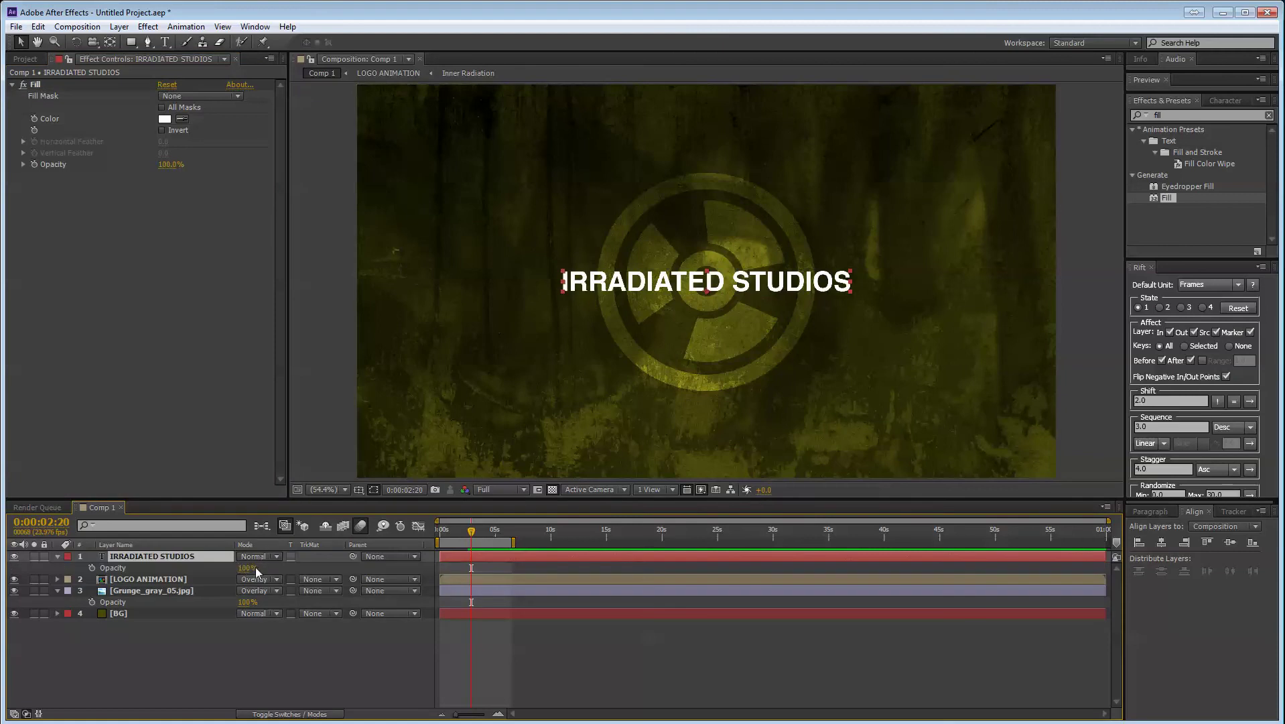
click(245, 567)
mouse_move(246, 568)
mouse_down()
mouse_move(198, 571)
mouse_move(261, 576)
mouse_up()
click(266, 556)
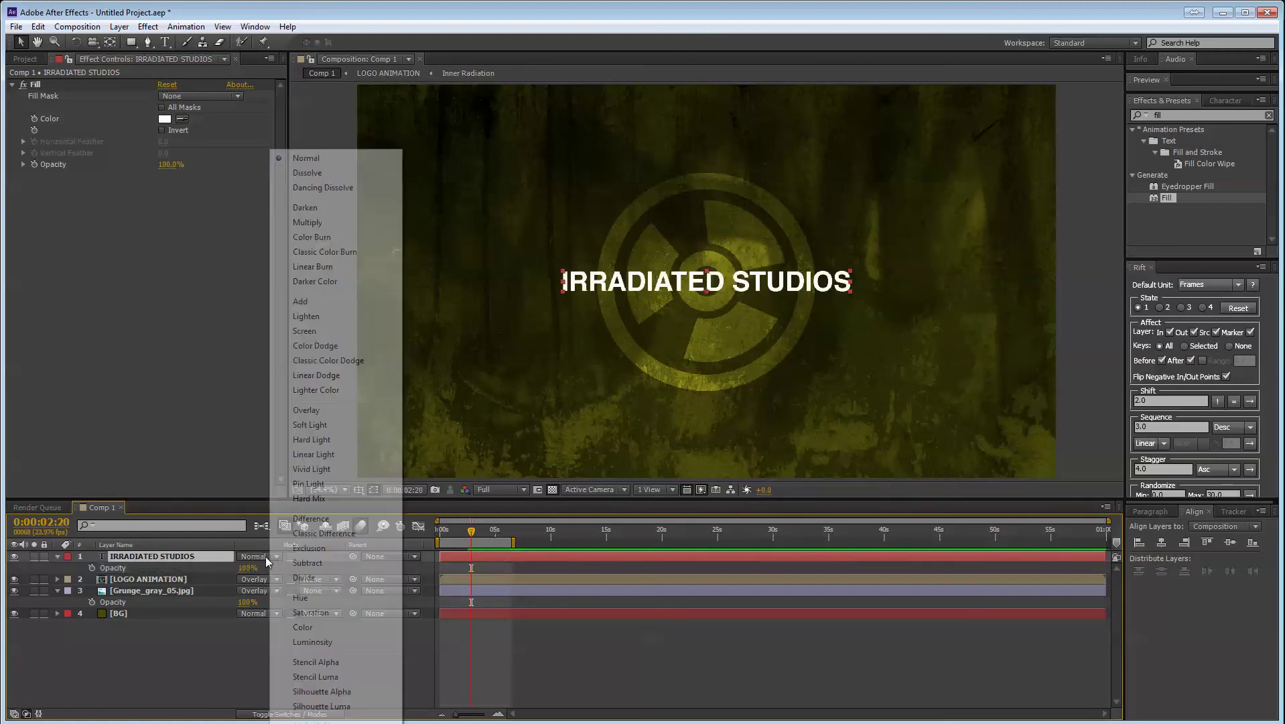
click(333, 410)
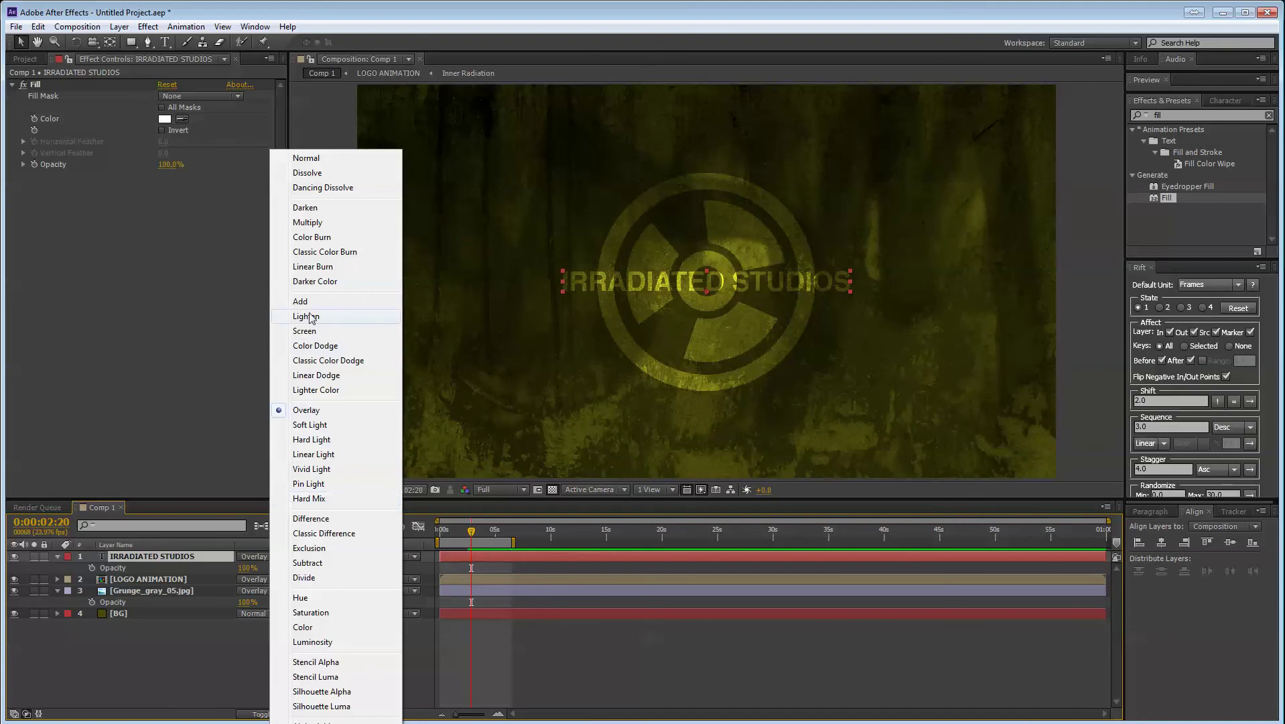
click(301, 301)
drag(249, 568, 213, 568)
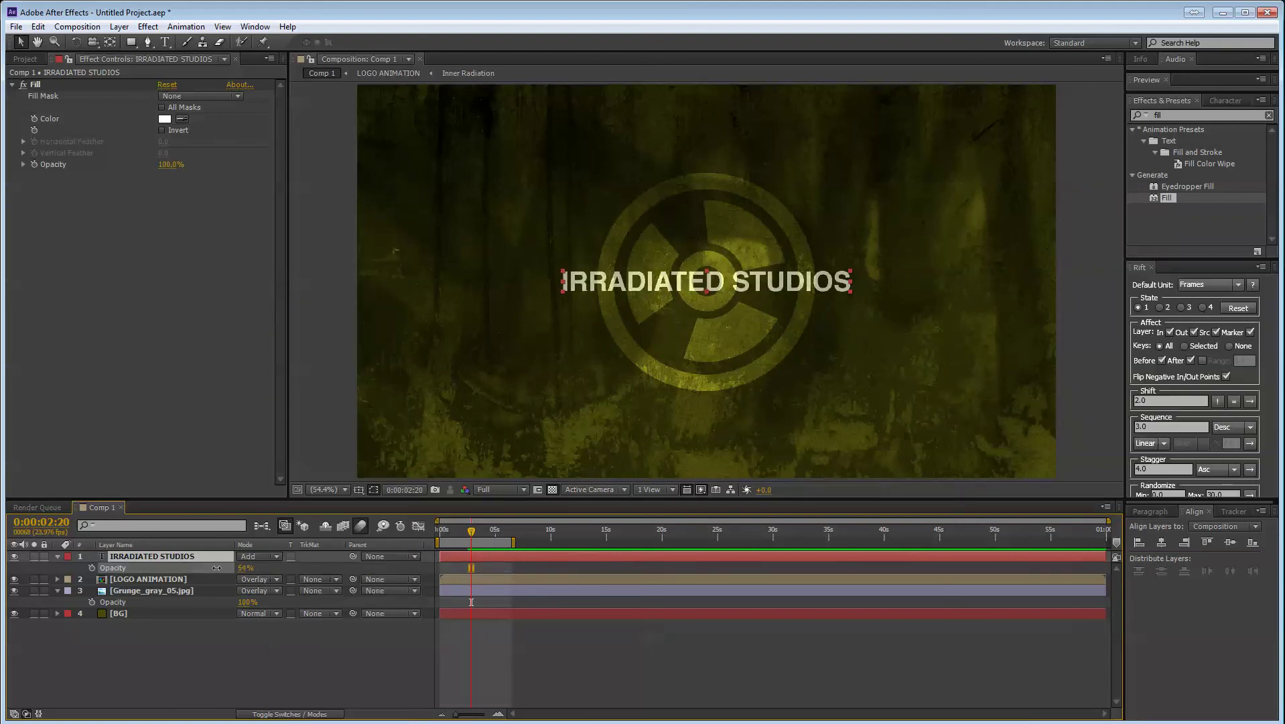
click(296, 680)
- Examine up close how the semi-transparent text blends with the logo and the grunge texture
click(789, 283)
key(slash)
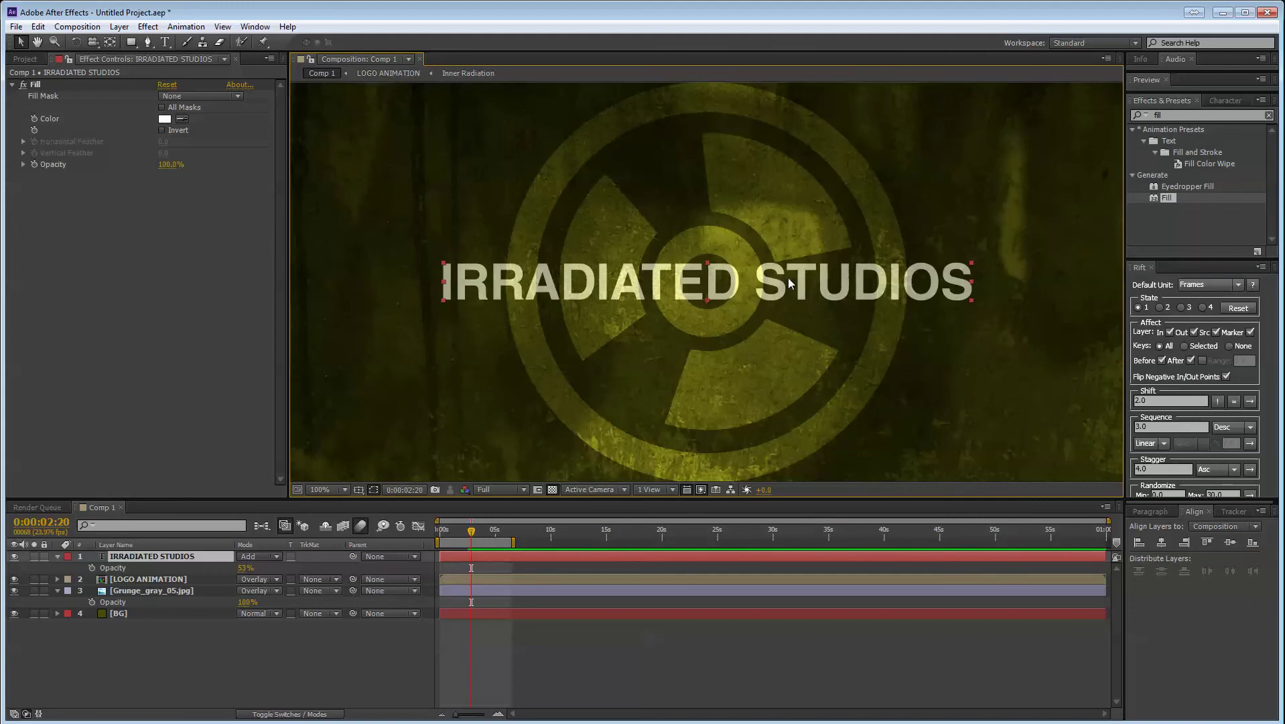
key(period)
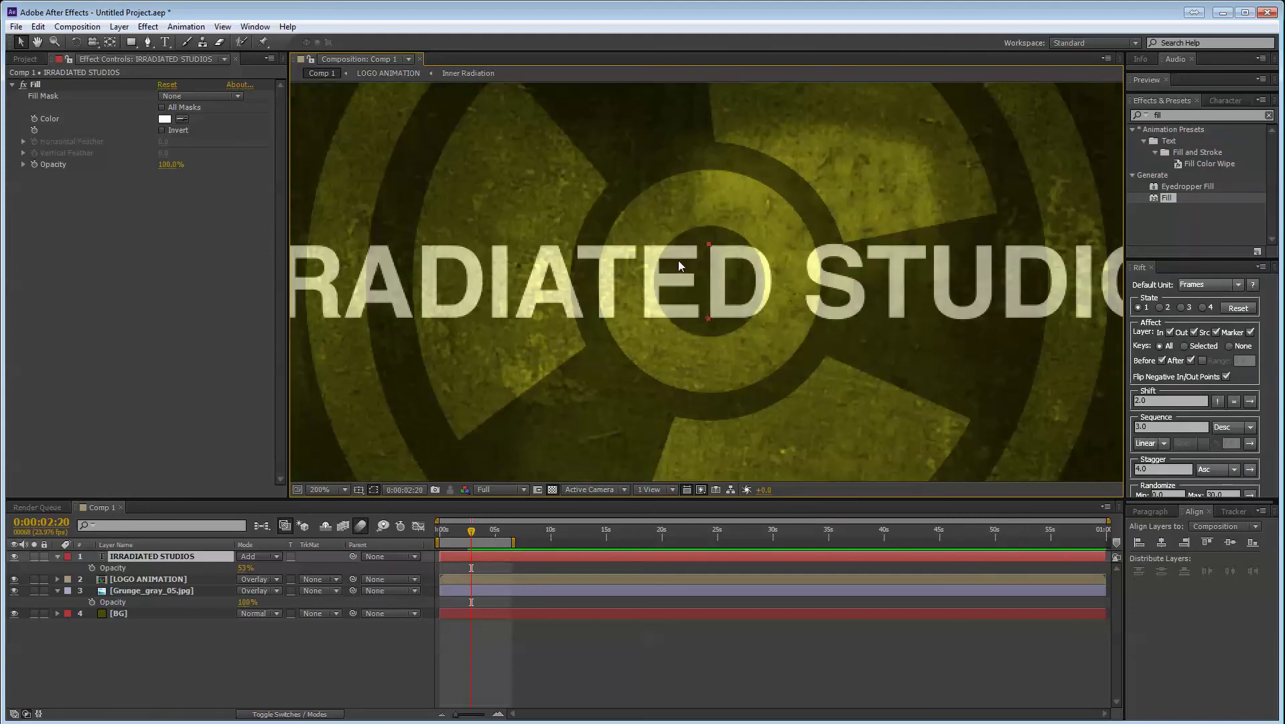
key(comma)
key(comma)
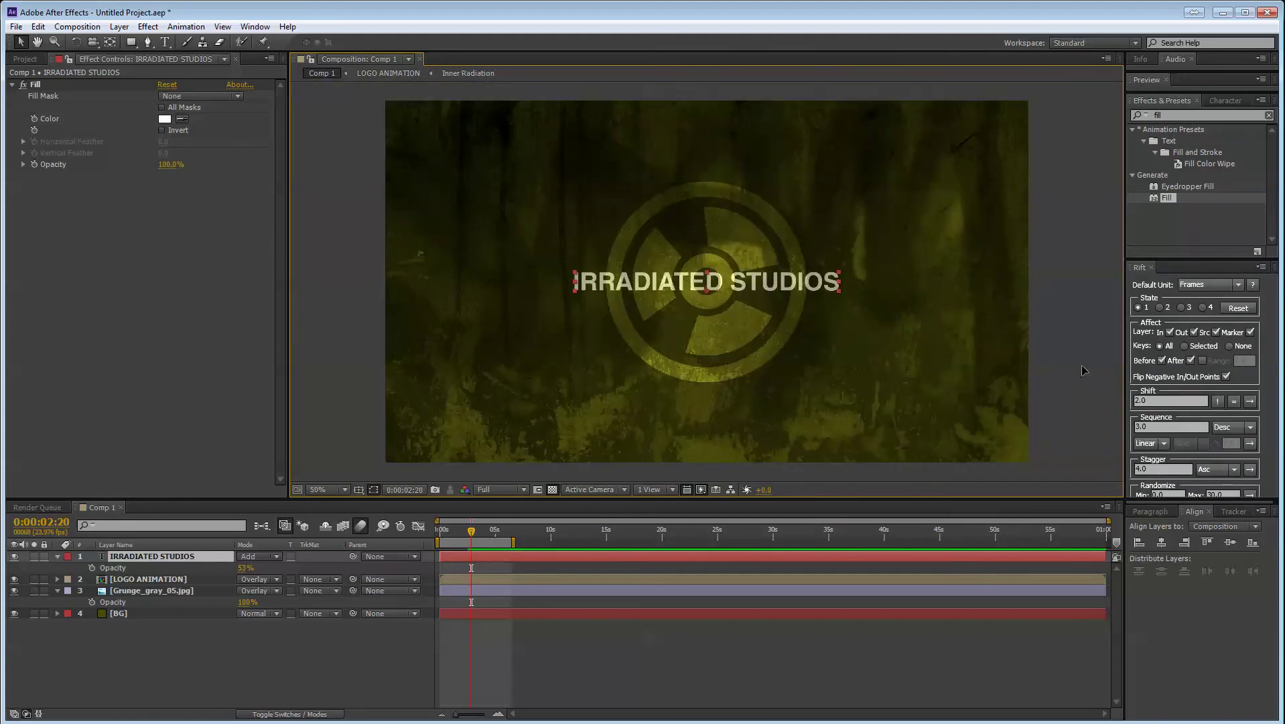
click(496, 591)
click(307, 676)
- Remove the space between the words IRRADIATED and STUDIOS in the text layer
click(160, 556)
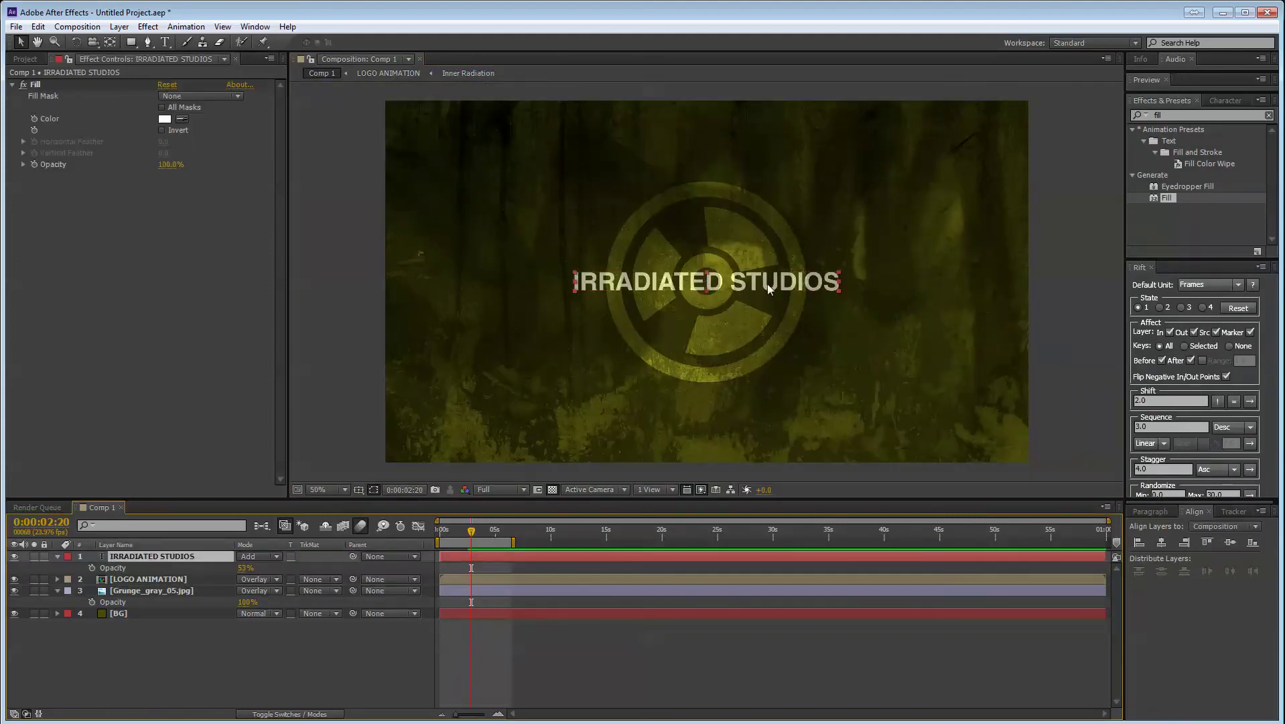
double_click(725, 276)
click(736, 281)
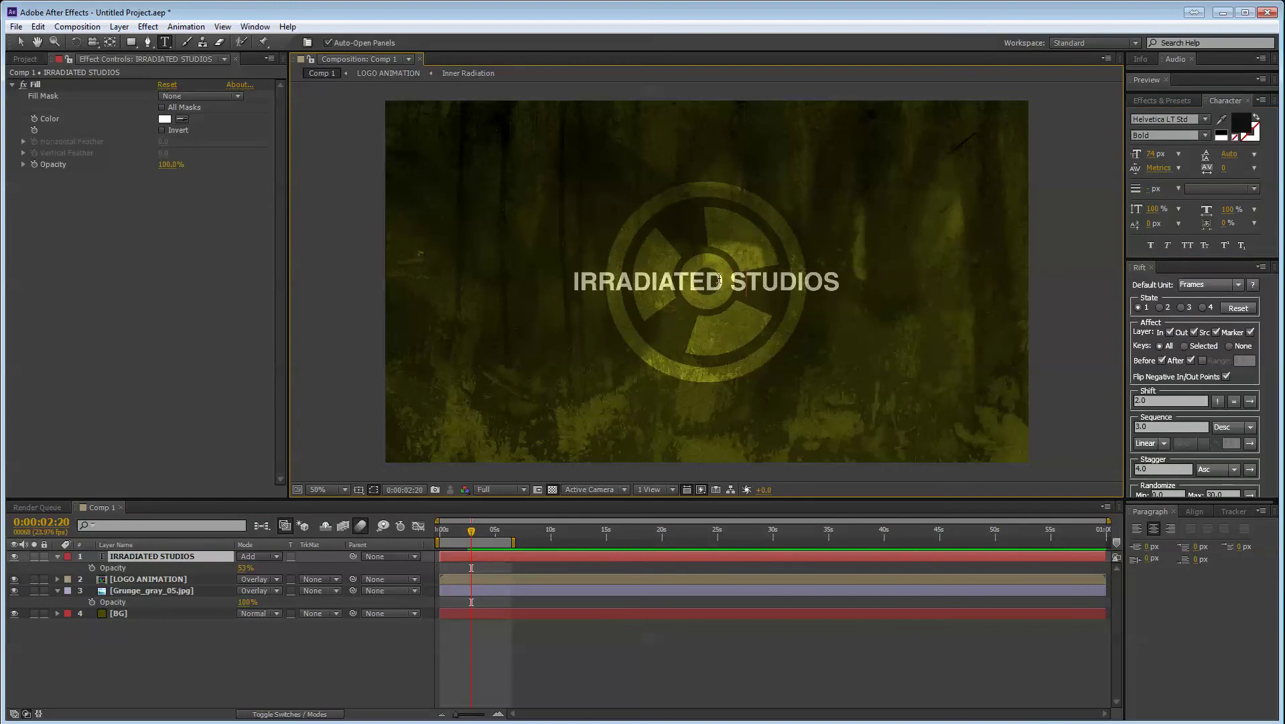
click(724, 279)
key(BackSpace)
- Set the word IRRADIATED in the title to the DINPro font in the Light style
drag(731, 282, 507, 289)
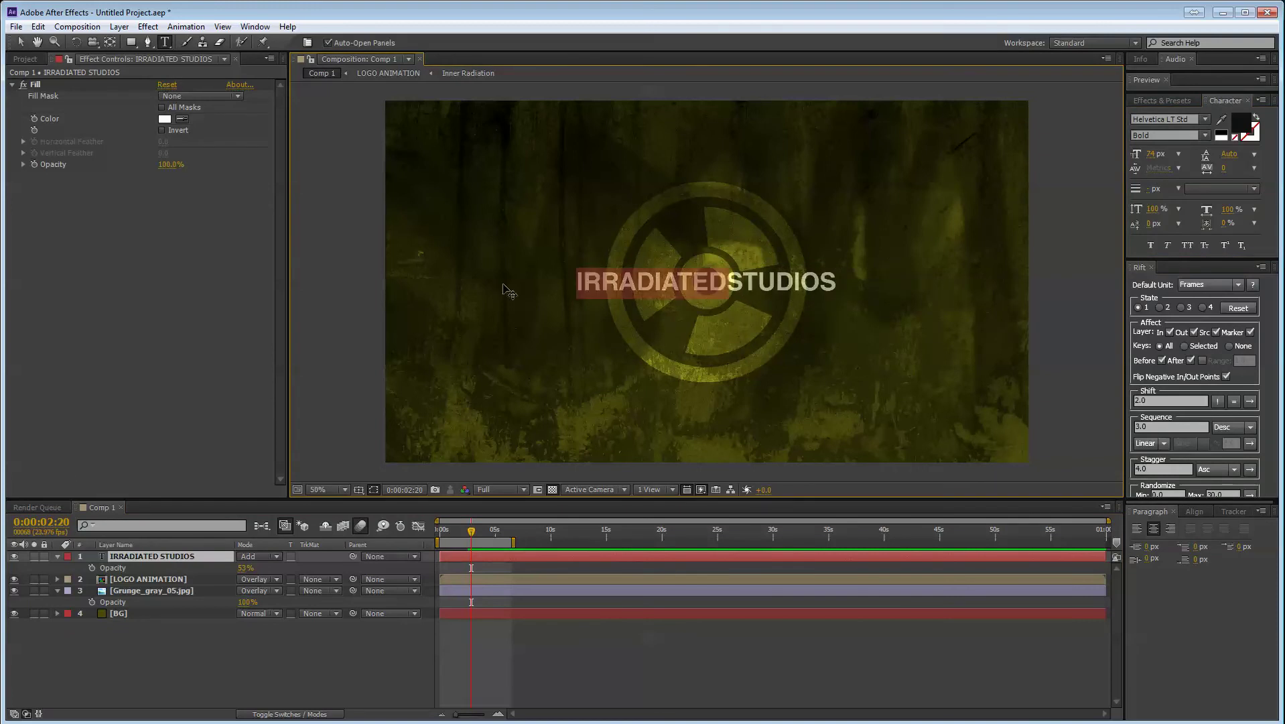
click(1204, 120)
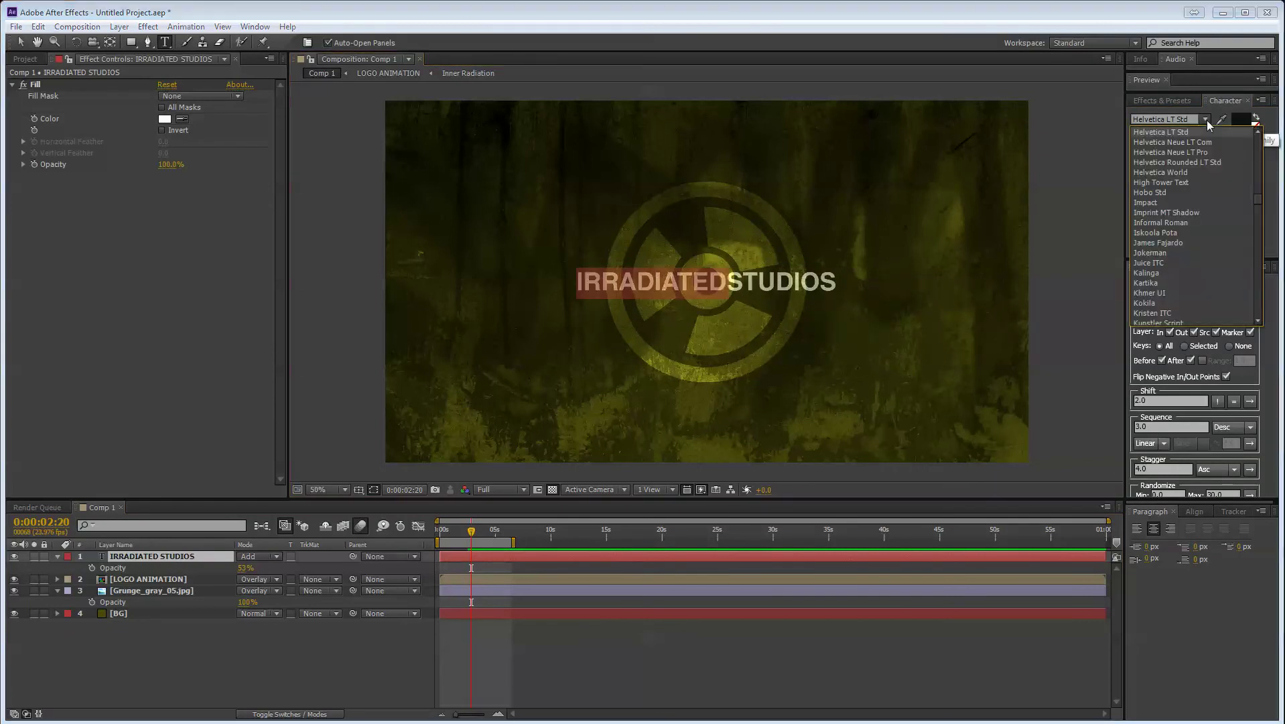
scroll(1215, 225, up, 8)
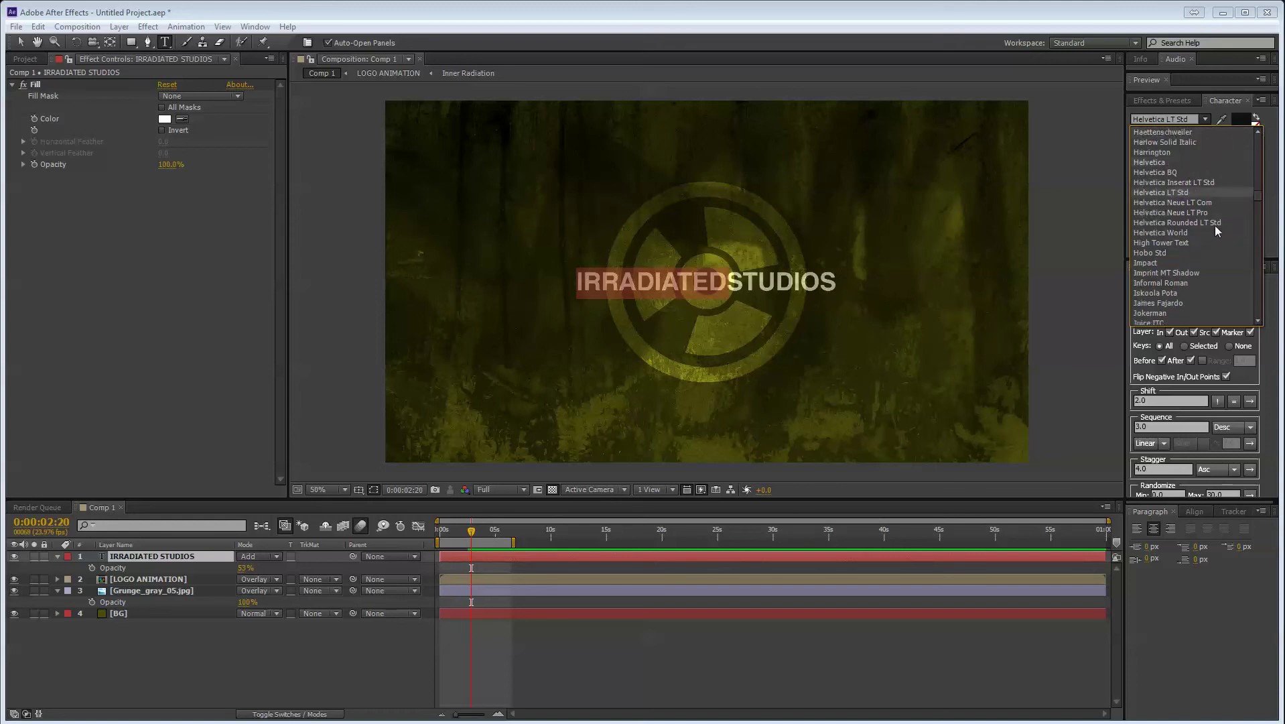
scroll(1214, 225, up, 8)
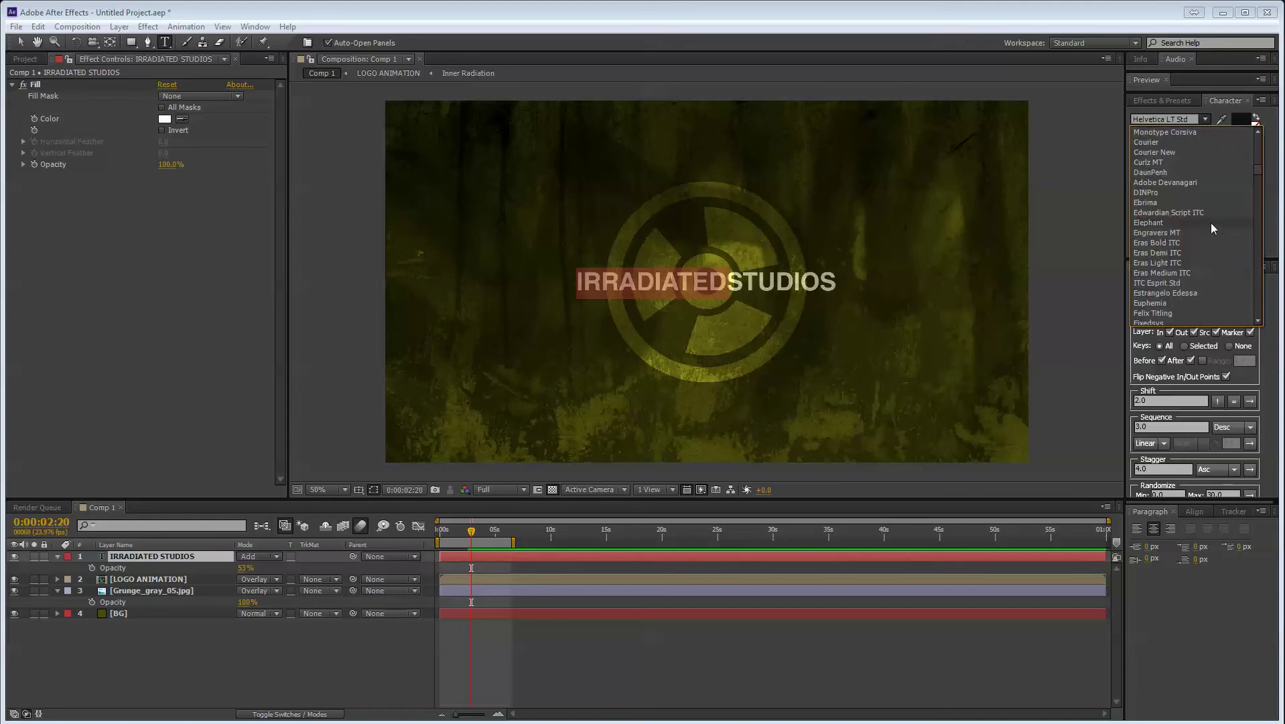
click(1205, 194)
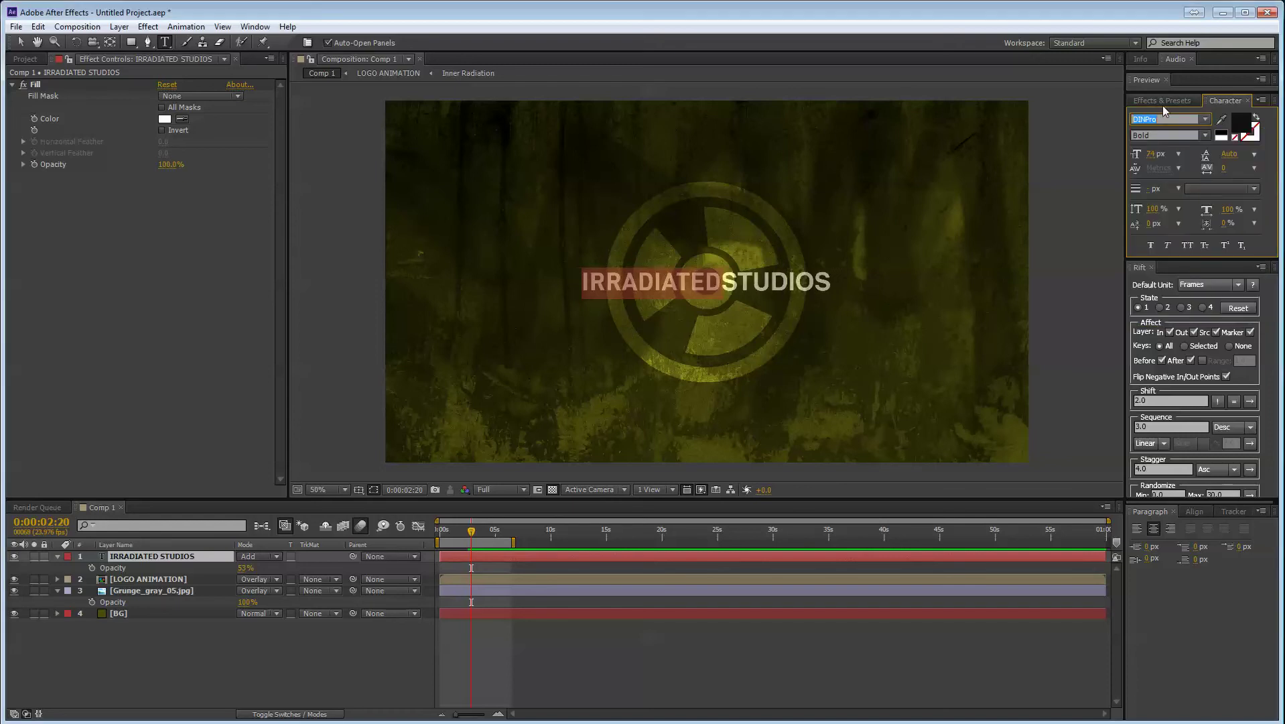
click(1205, 137)
click(1162, 209)
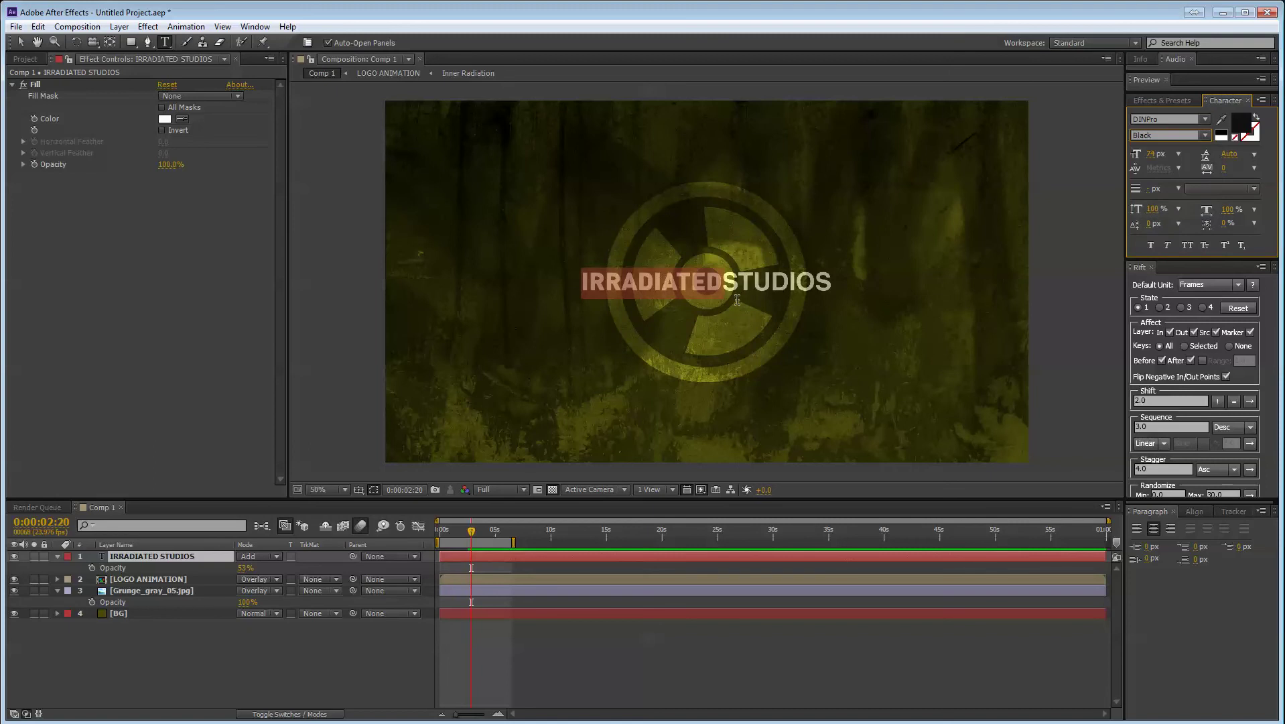
click(1205, 134)
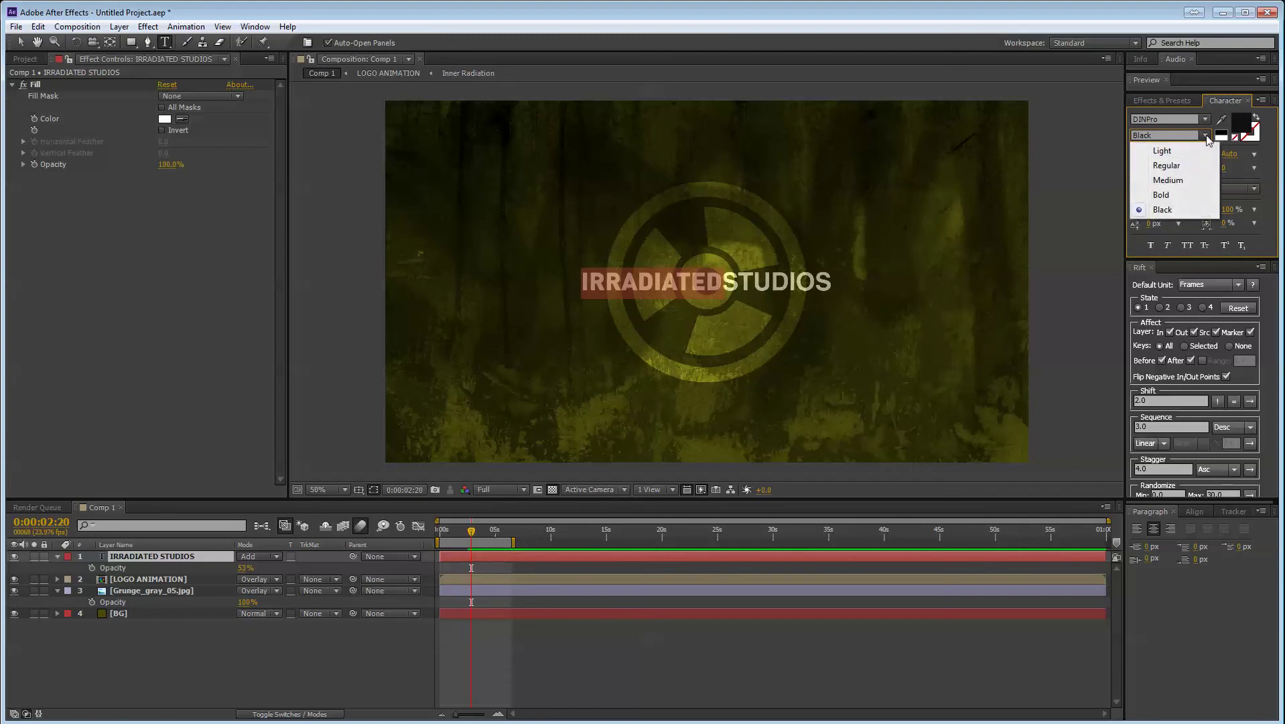
click(1195, 153)
- Set the word STUDIOS in the title to the DINPro font in the Black style
drag(727, 281, 897, 279)
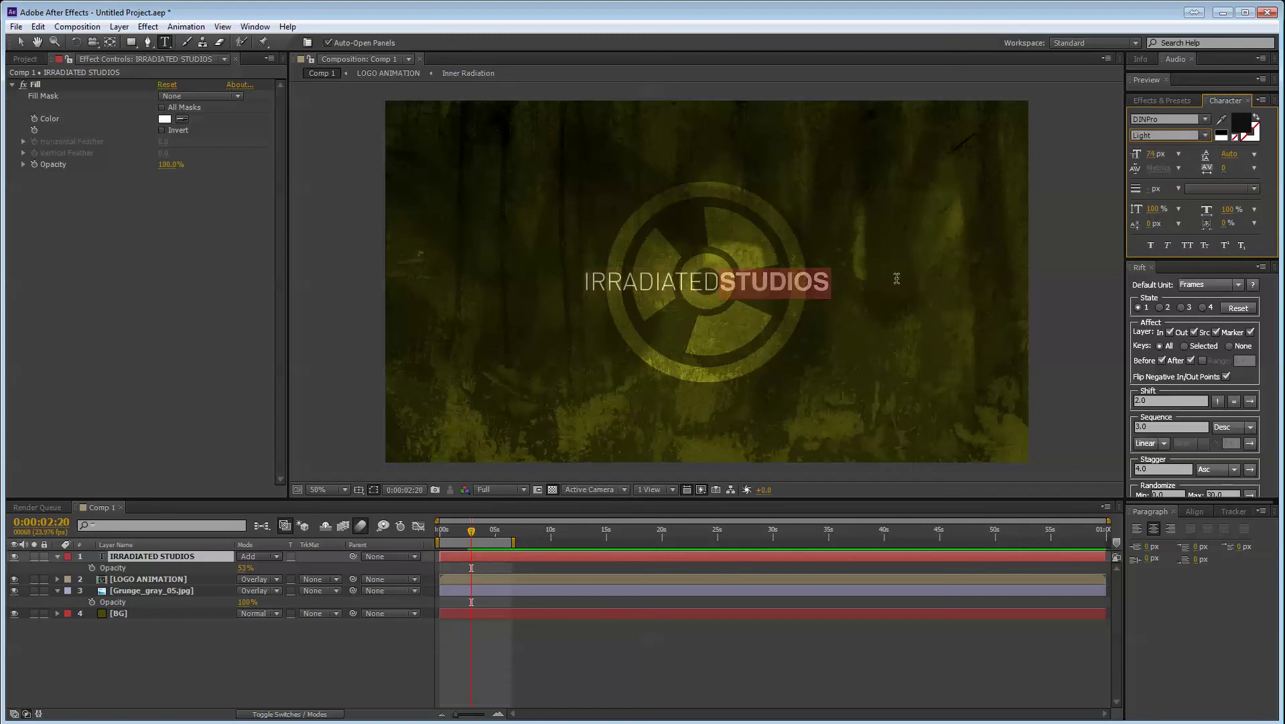
click(1205, 134)
click(1205, 119)
click(1205, 119)
scroll(1223, 260, up, 20)
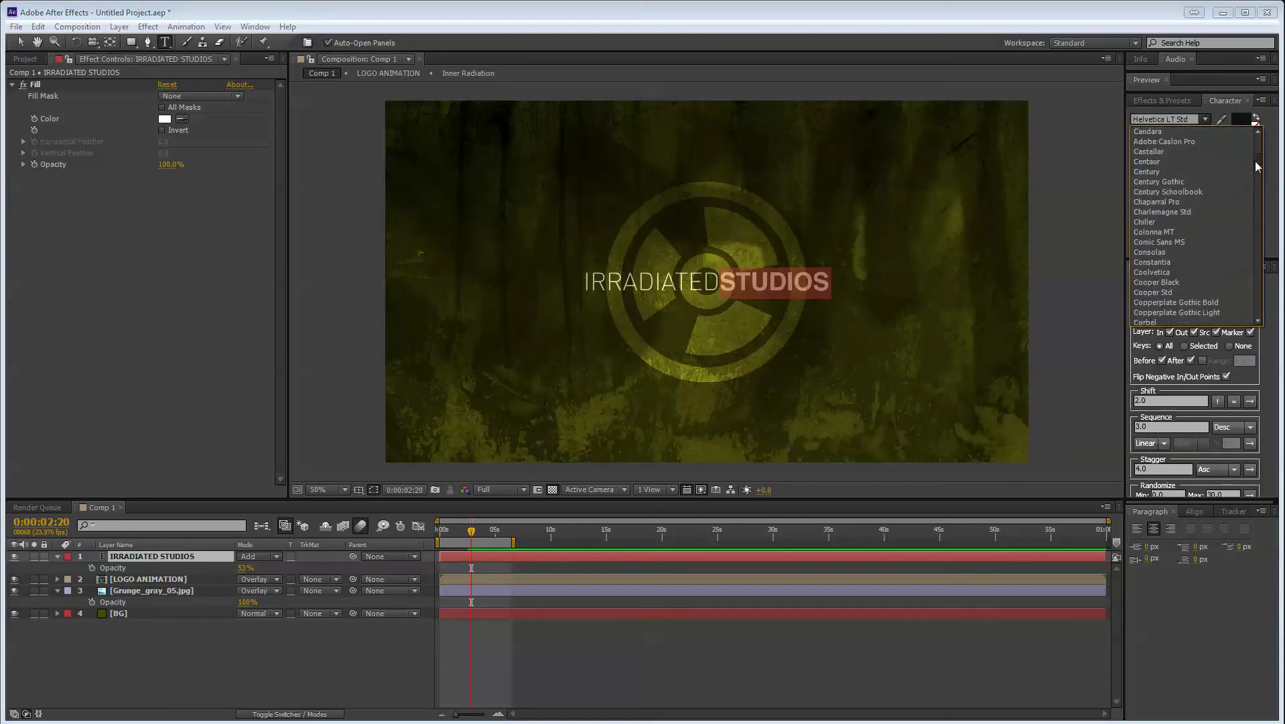
click(1174, 281)
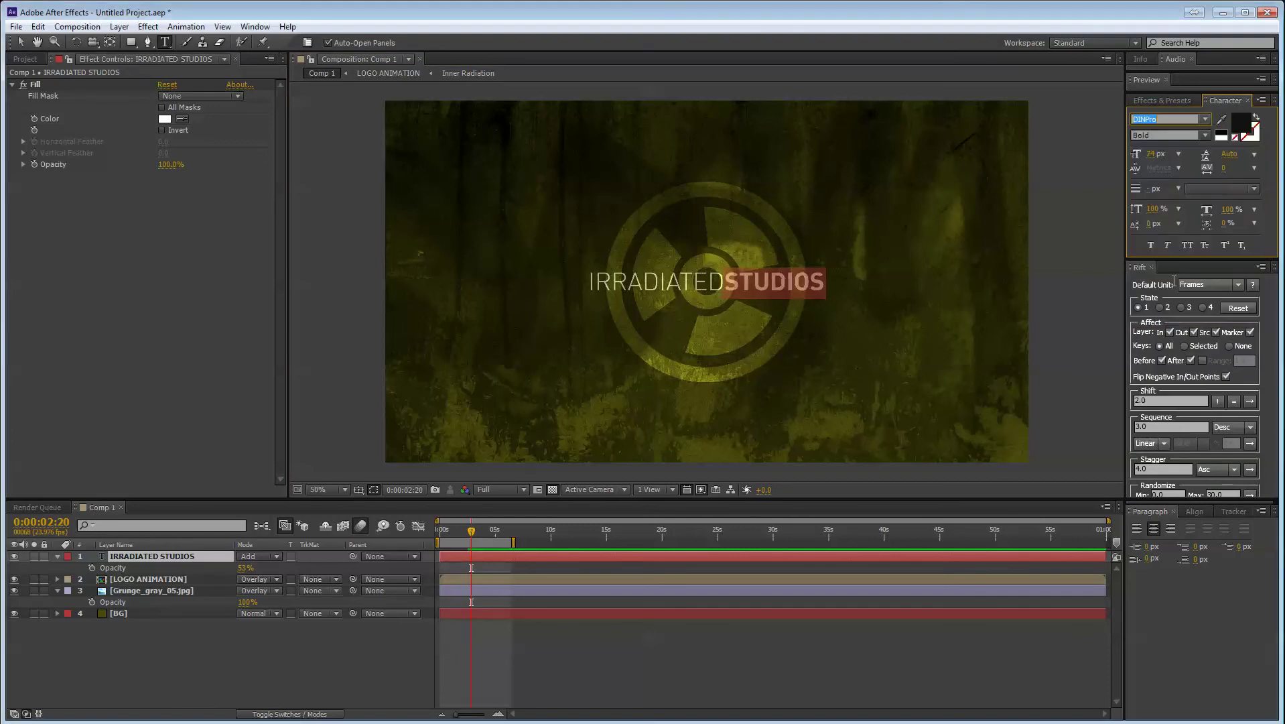
click(1204, 135)
click(1179, 213)
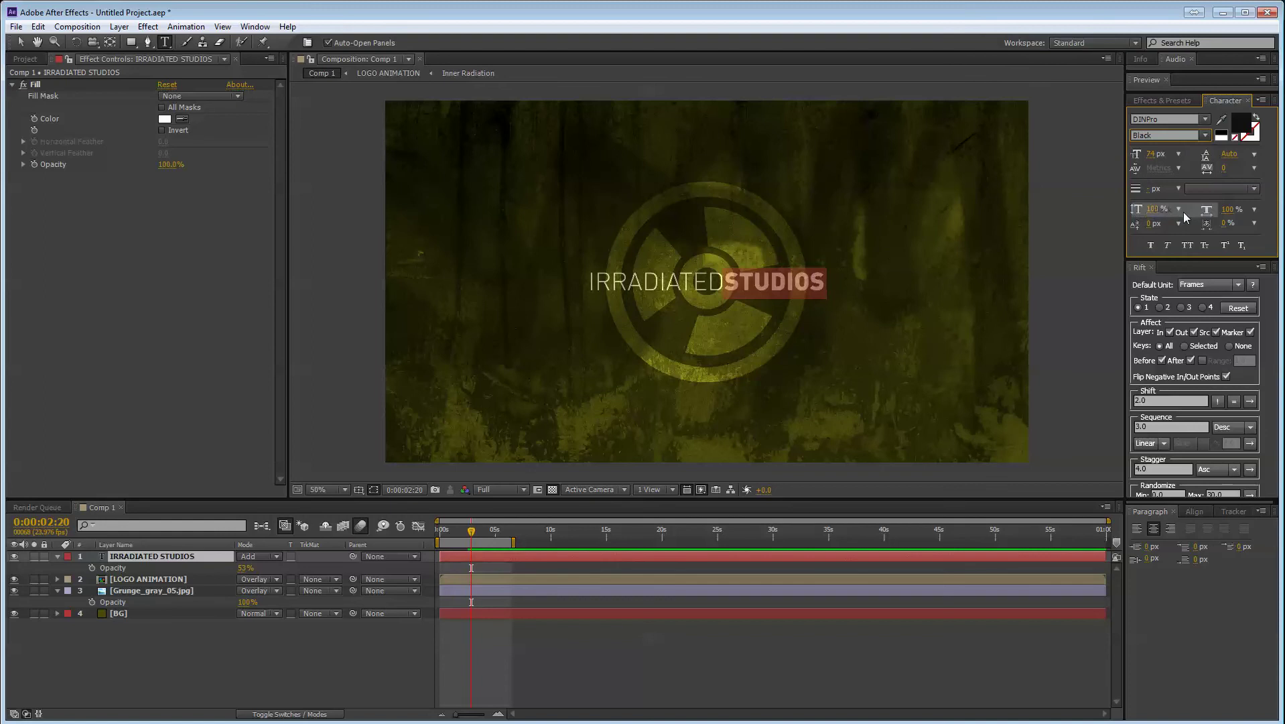
click(733, 292)
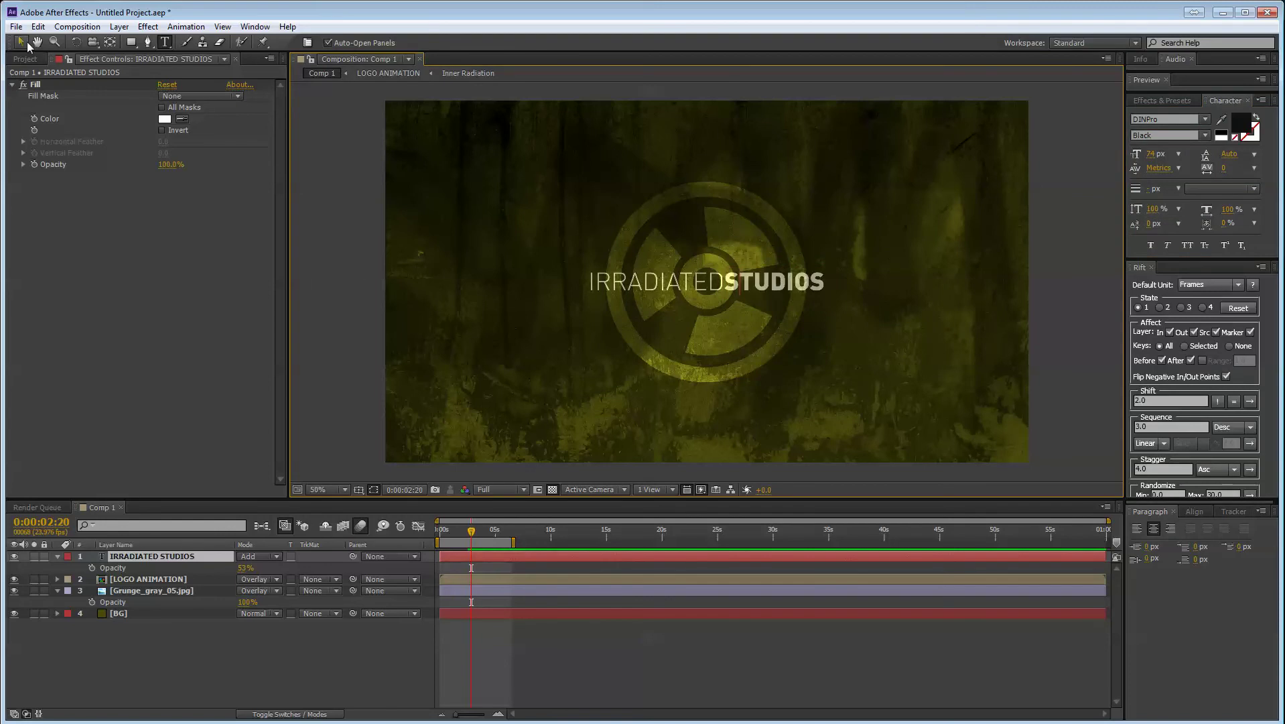
- Enlarge the title text to about 89 px and center it vertically in the composition
click(22, 43)
drag(1149, 154, 1163, 154)
click(1194, 511)
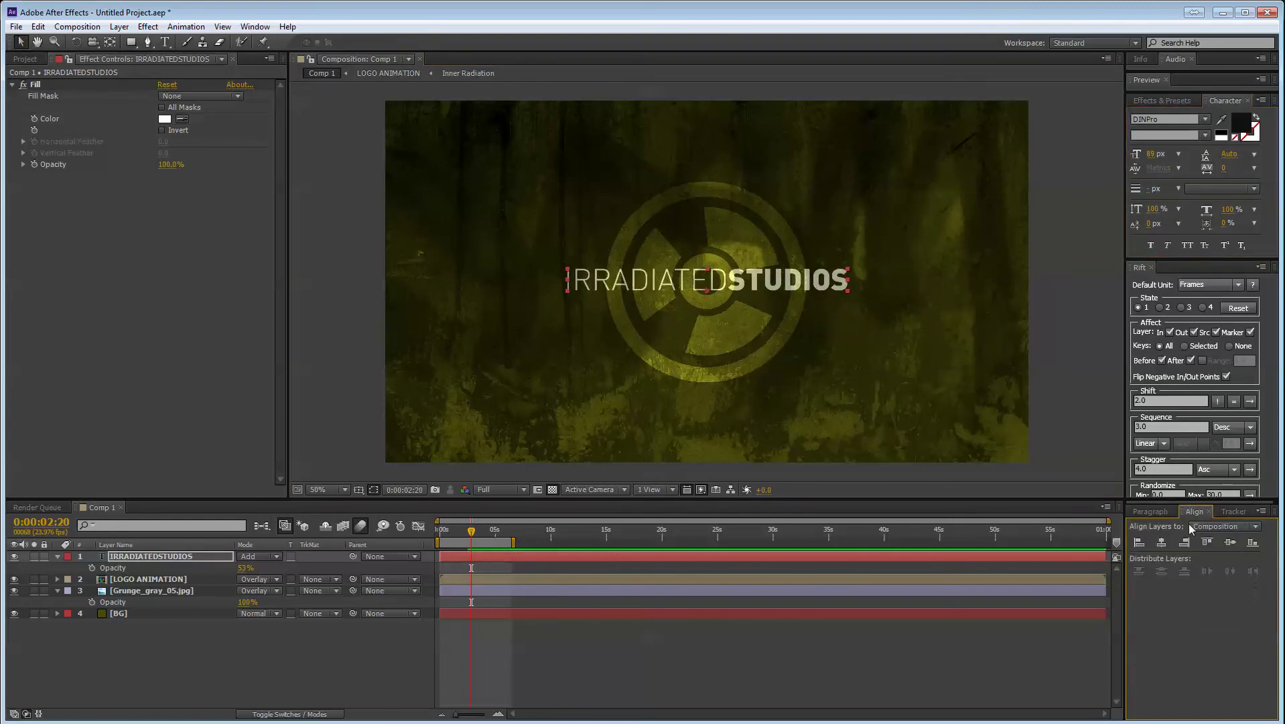
click(1228, 542)
click(736, 292)
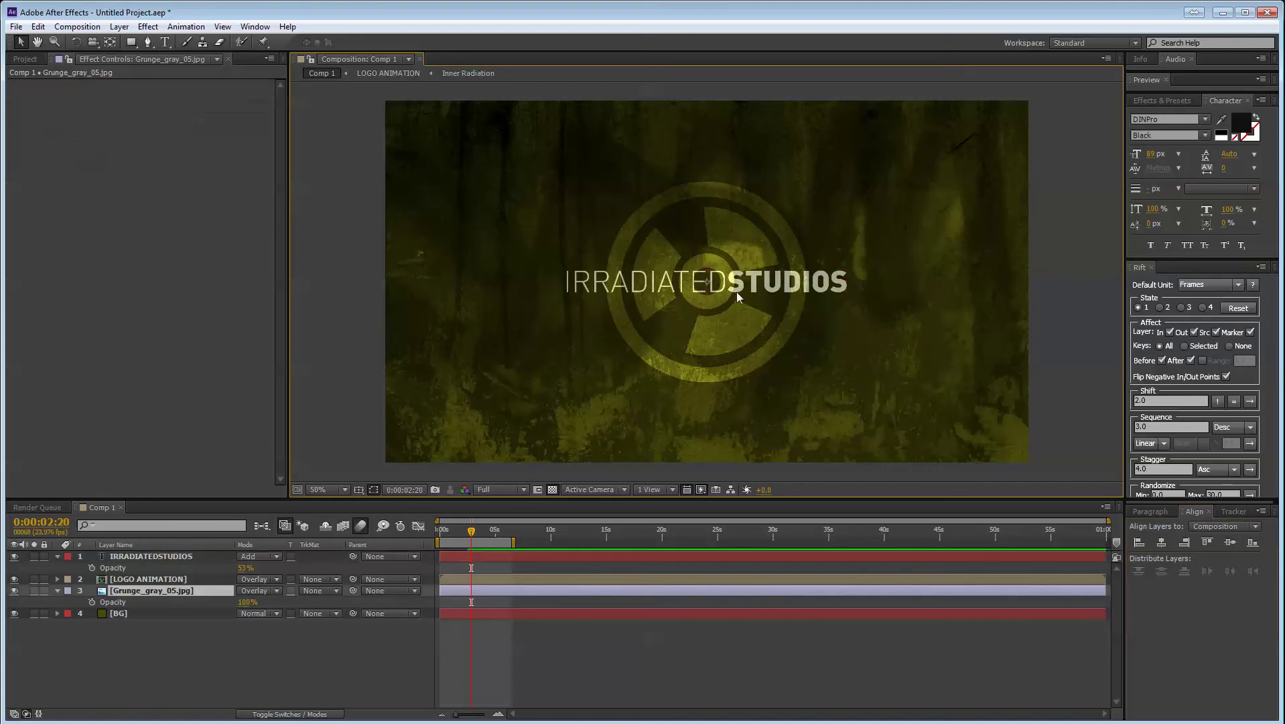
click(183, 641)
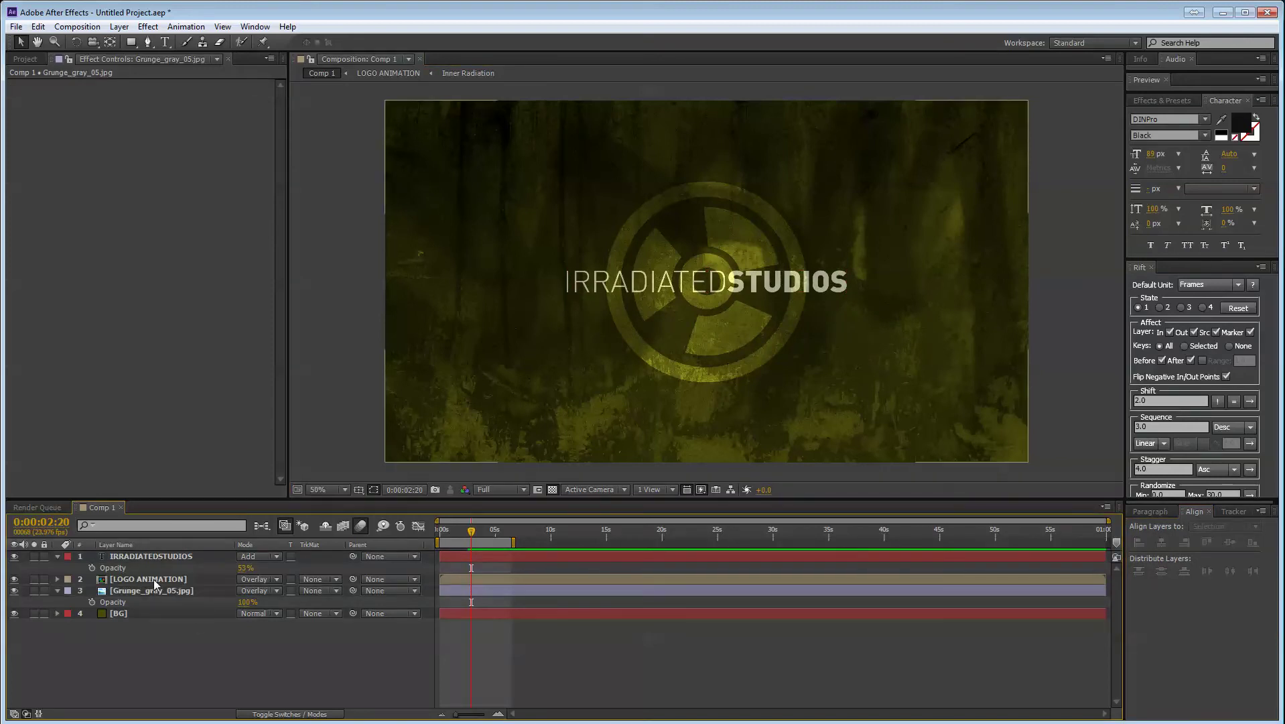
- Collapse the revealed Opacity properties of all layers in Comp 1
click(705, 284)
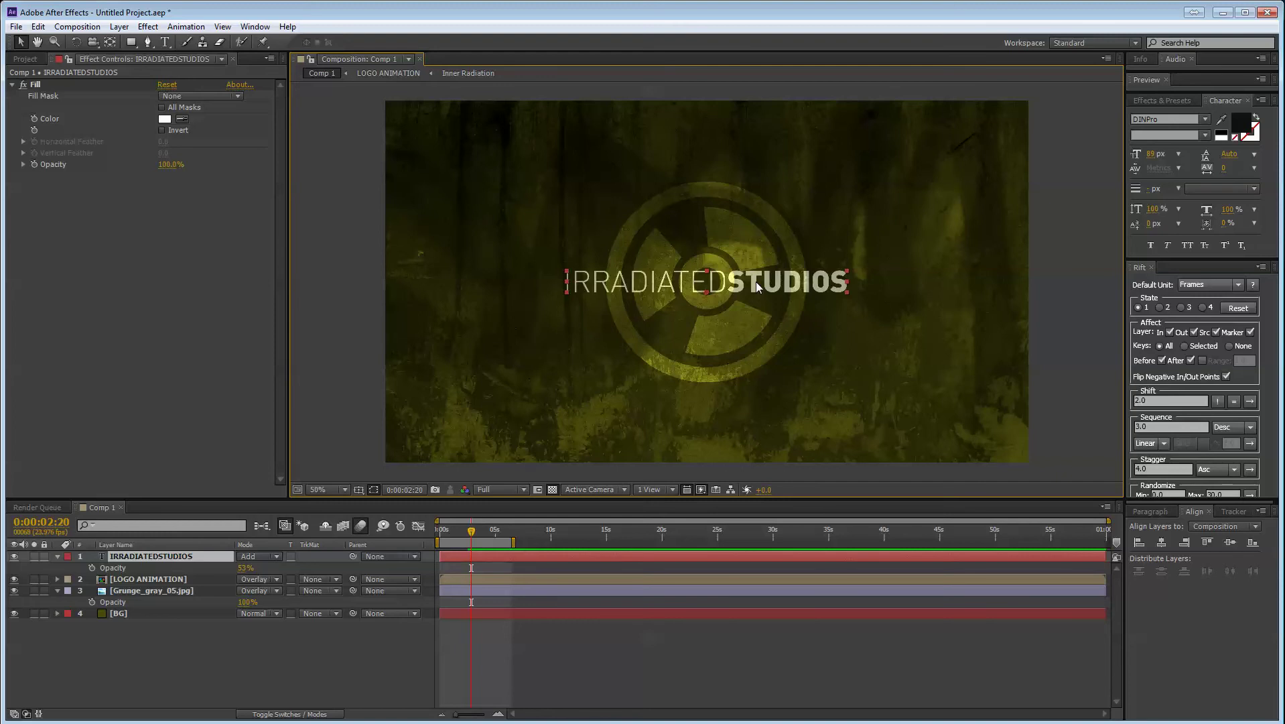
click(486, 622)
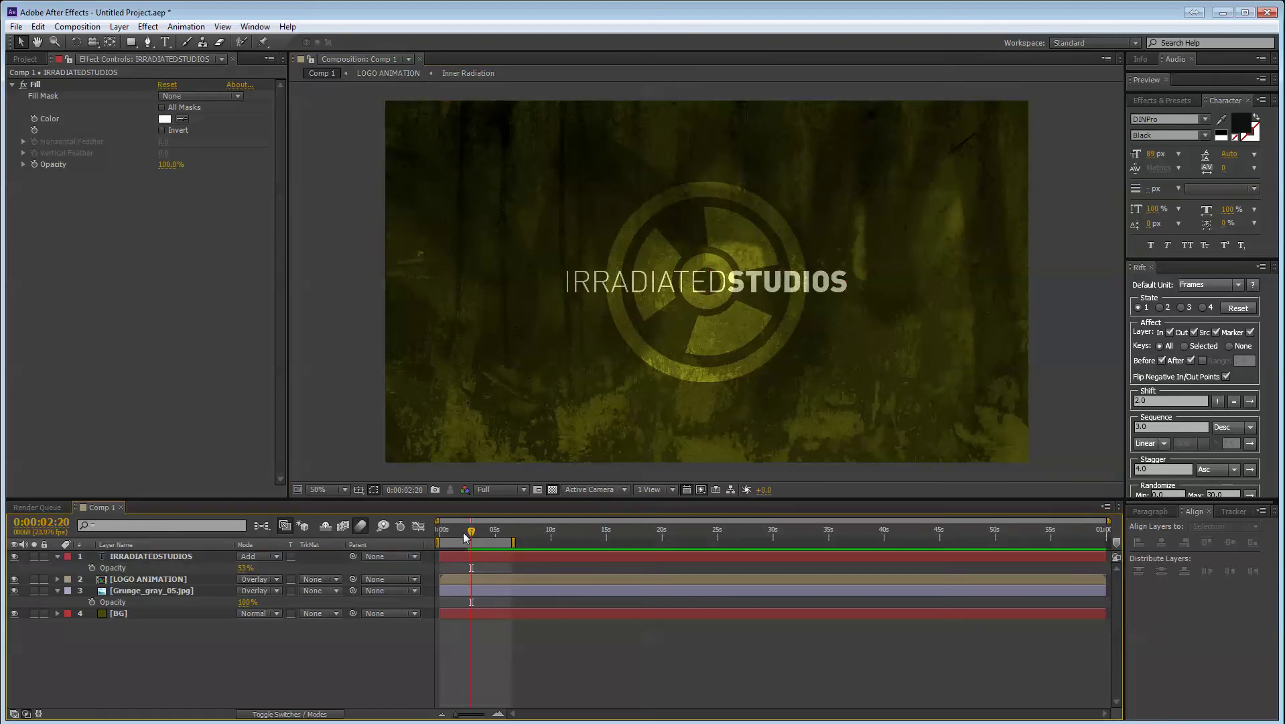
key(ctrl+a)
key(u)
click(209, 654)
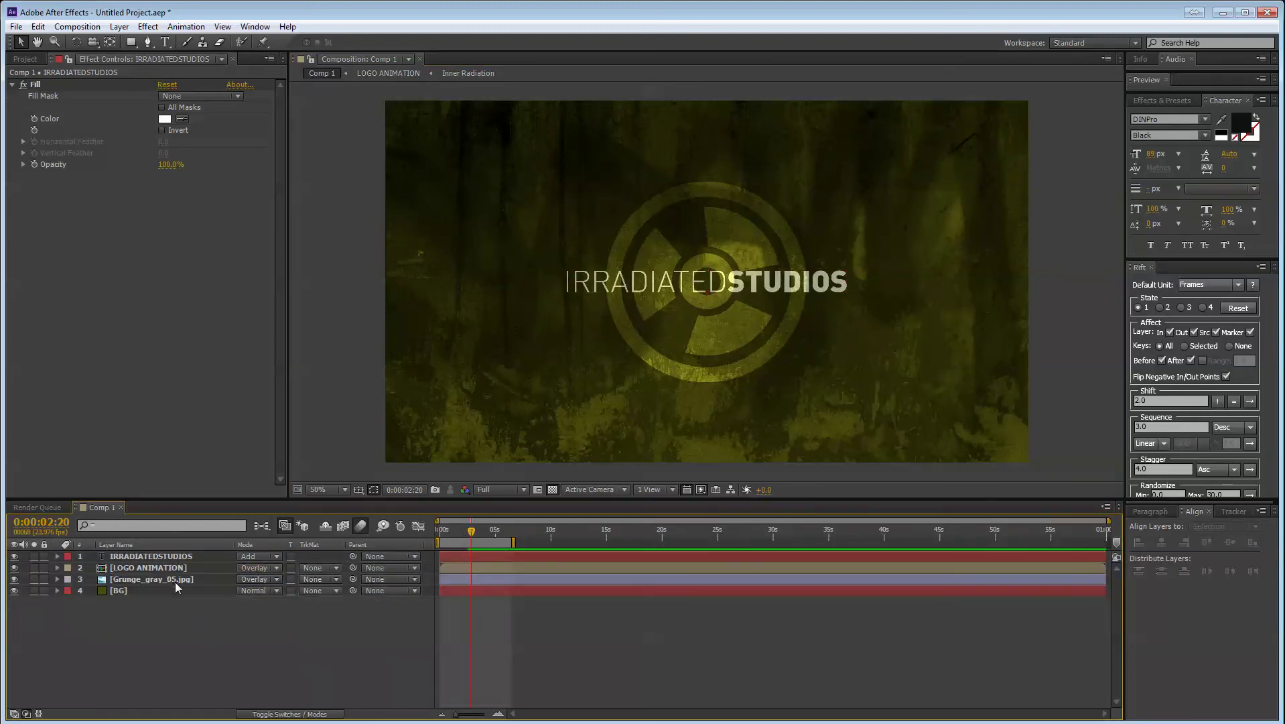
click(756, 289)
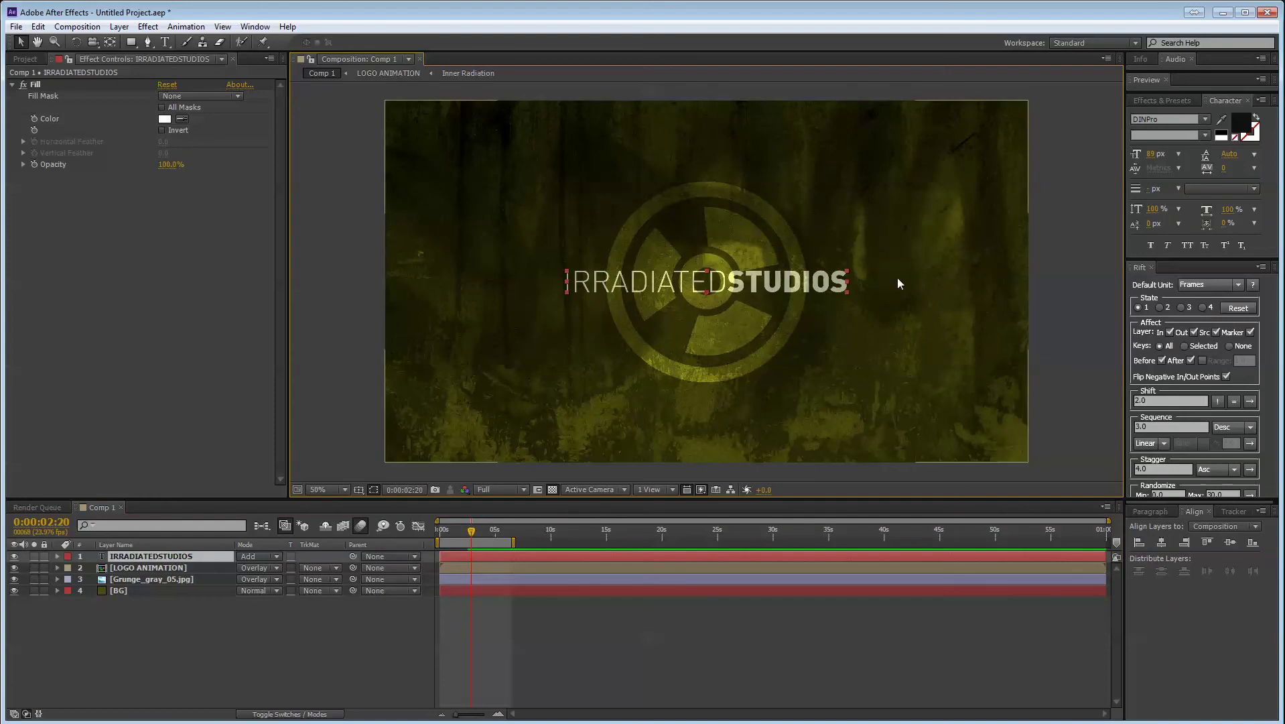
click(1018, 359)
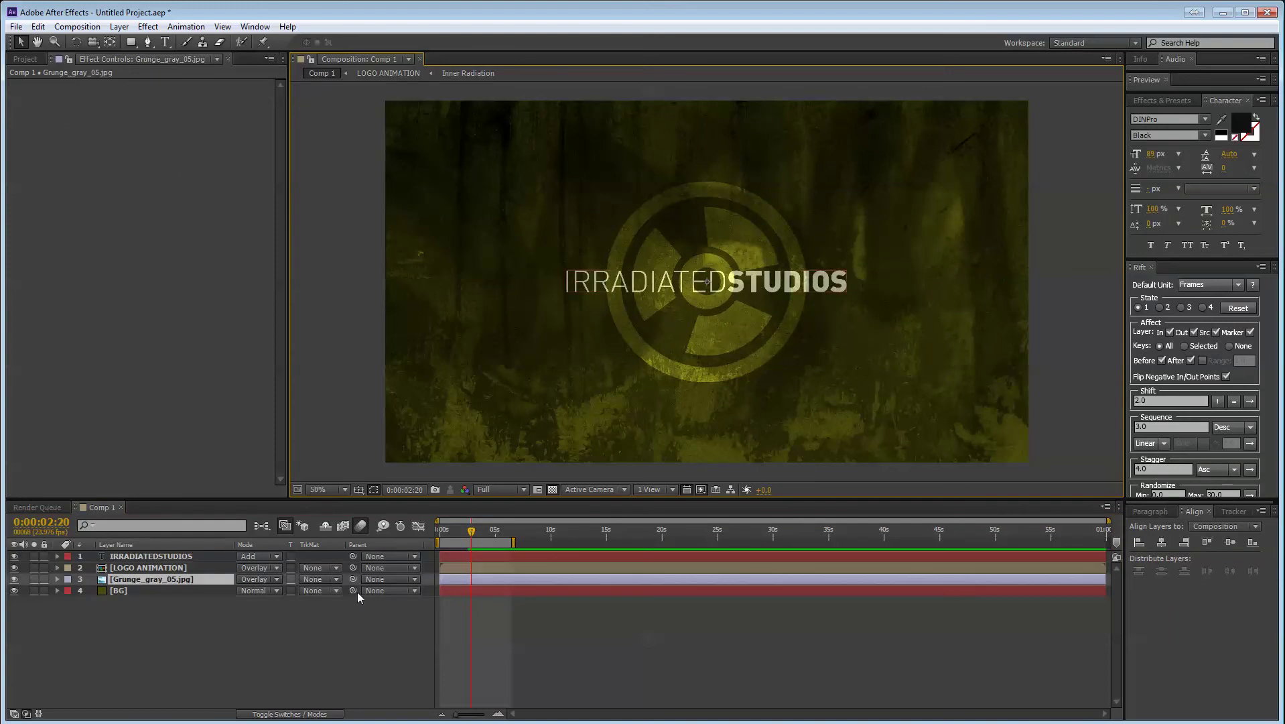
click(195, 652)
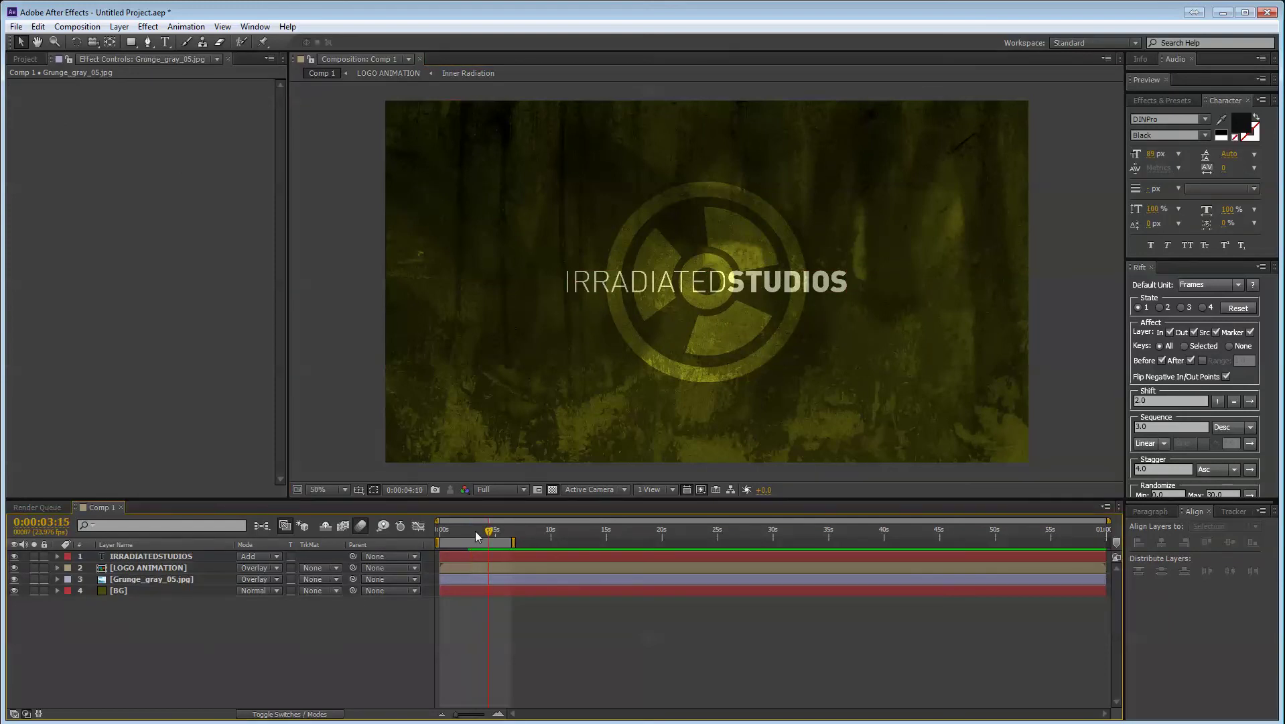
- Delay the LOGO ANIMATION layer's start by about half a second and scrub through the animation to check the timing
drag(477, 535, 420, 534)
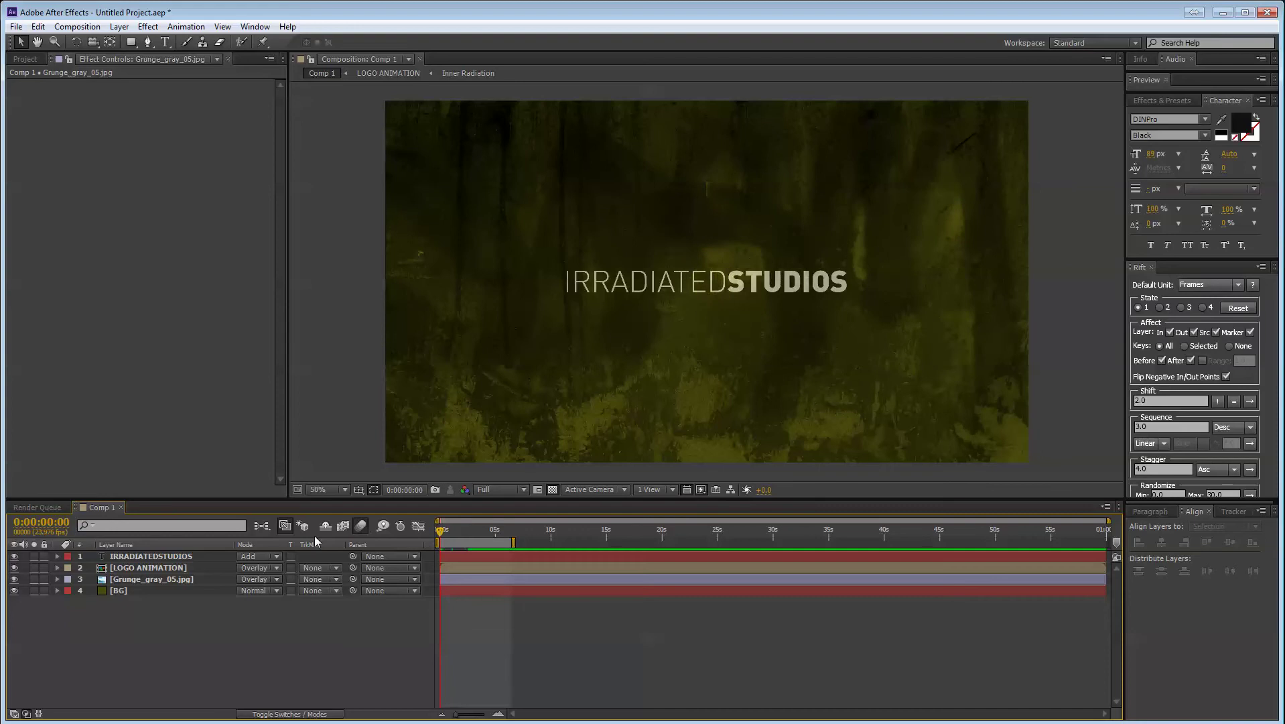
drag(464, 569, 481, 568)
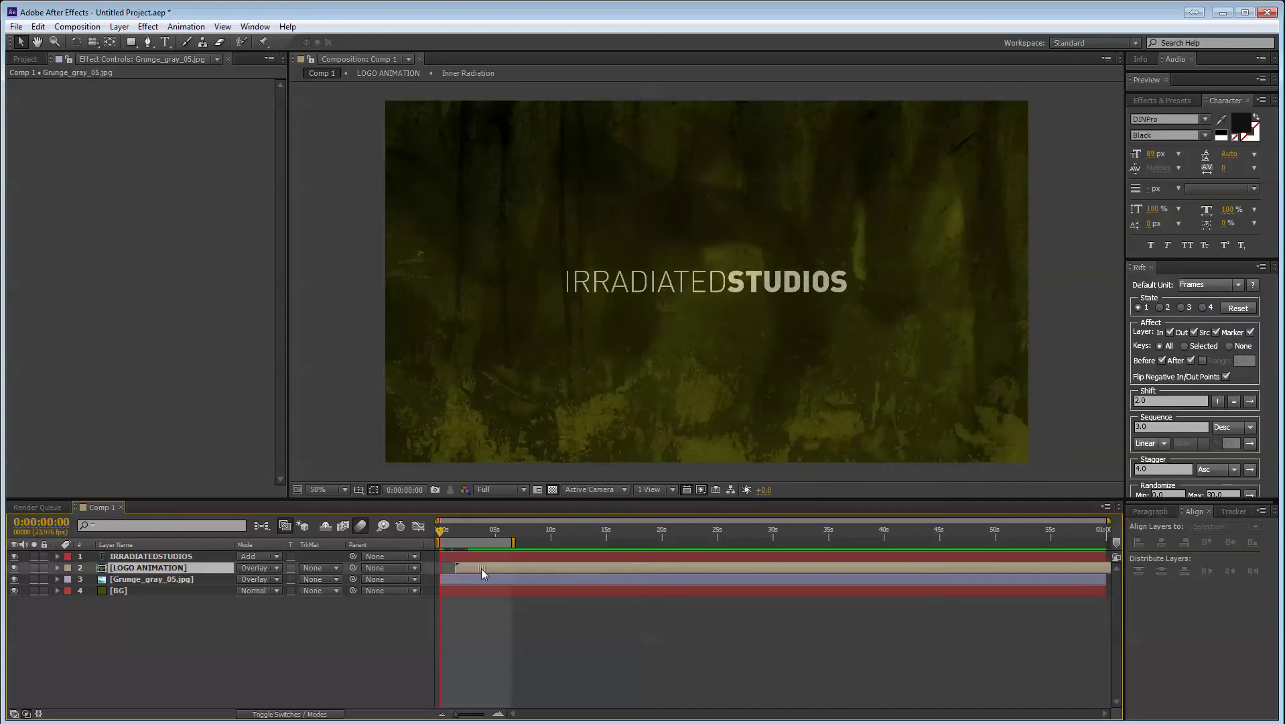
click(437, 531)
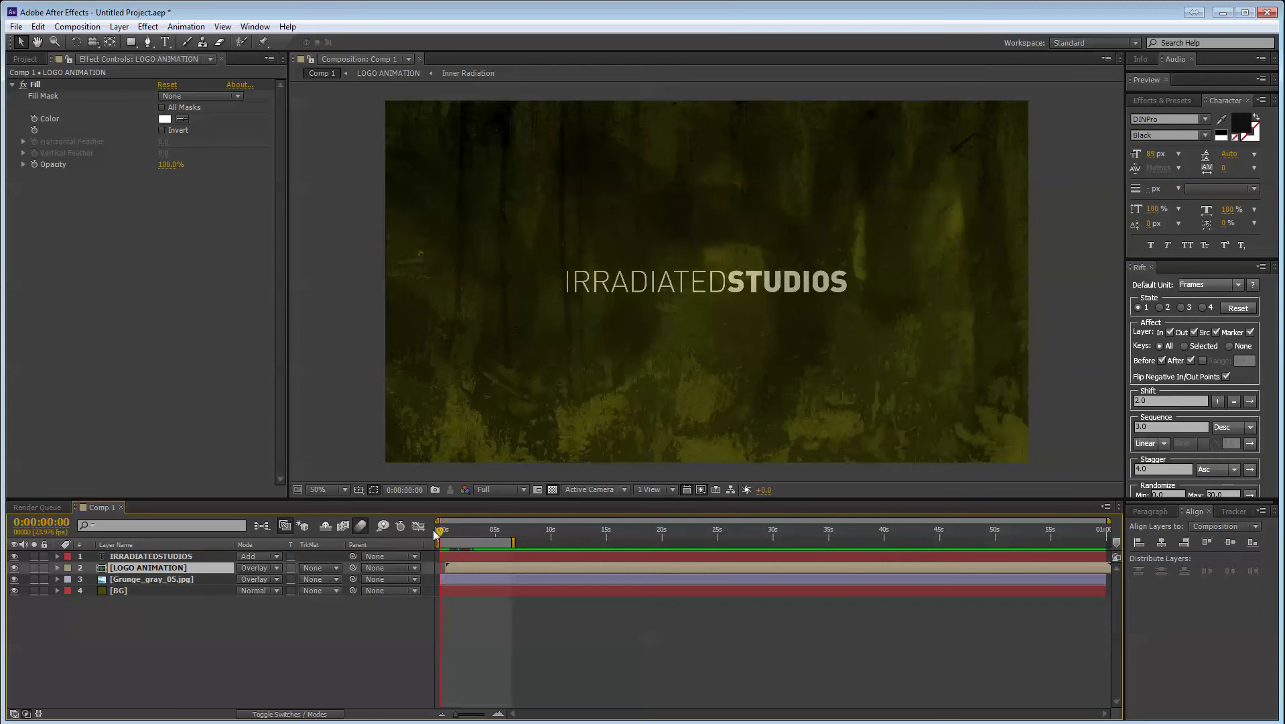
drag(439, 538, 475, 548)
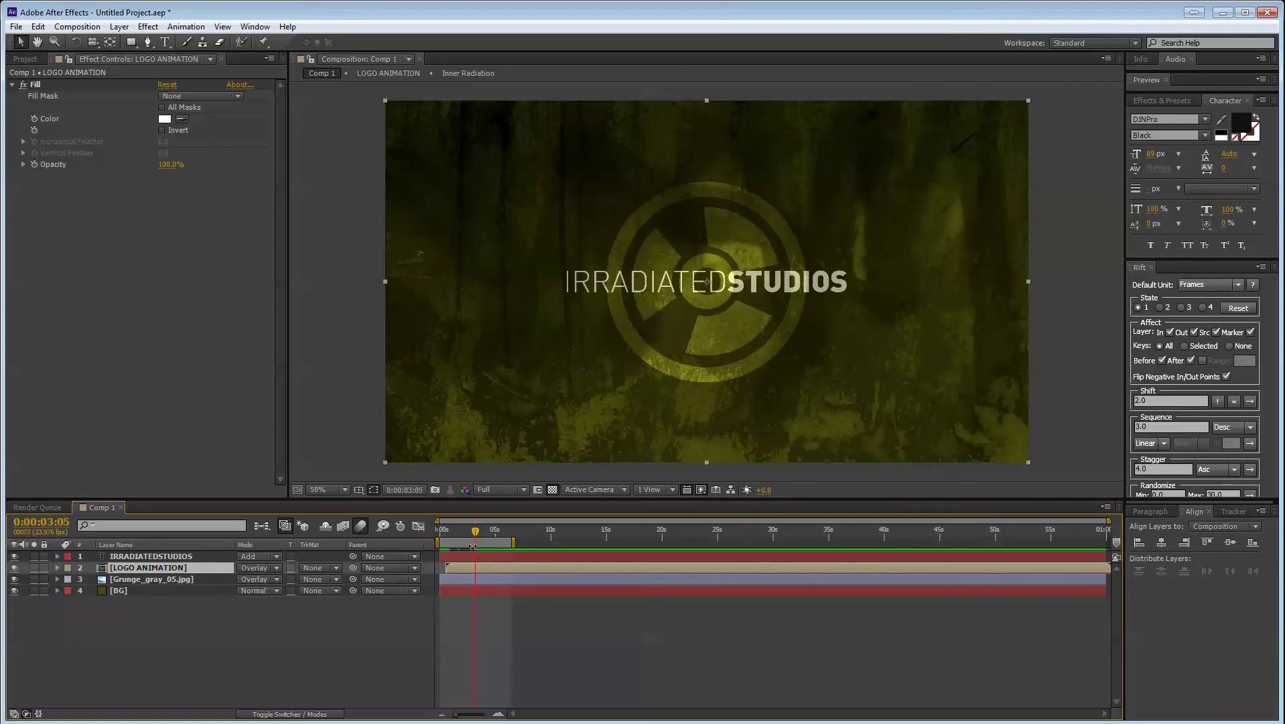
click(341, 607)
- Create a white (ffffff) solid layer directly above the IRRADIATEDSTUDIOS text layer
click(177, 556)
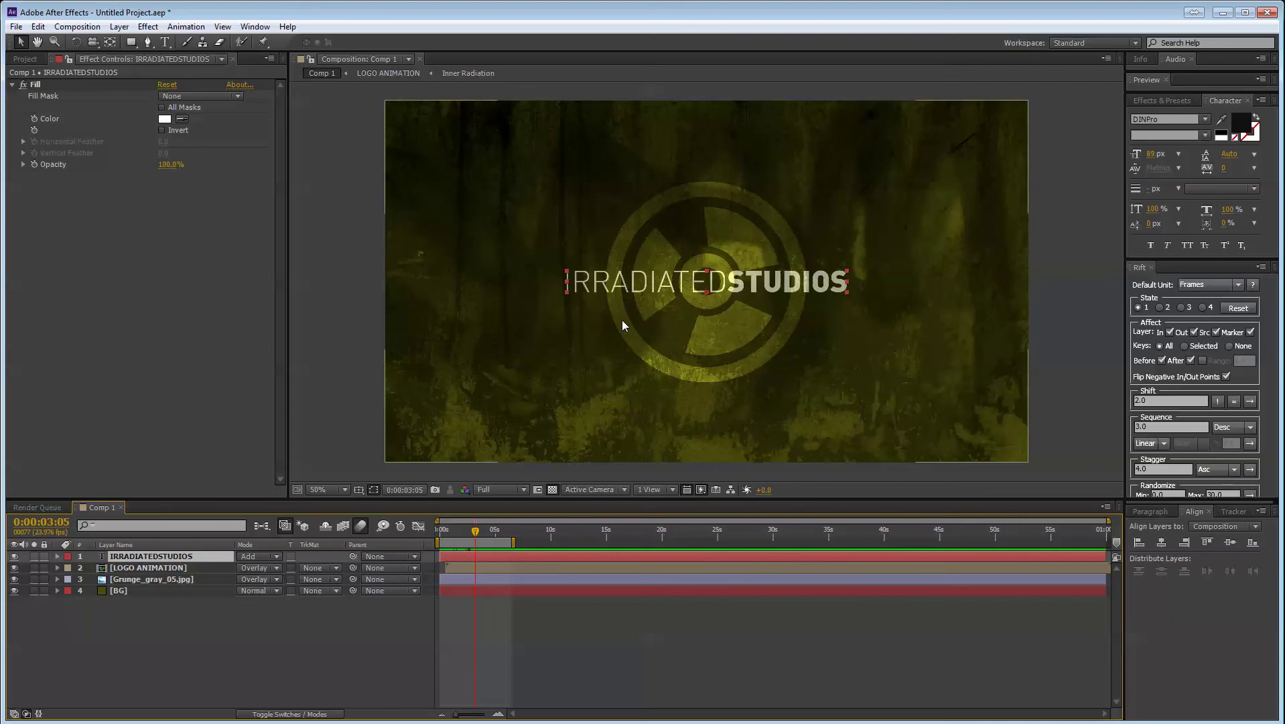
right_click(247, 640)
mouse_move(275, 491)
click(499, 525)
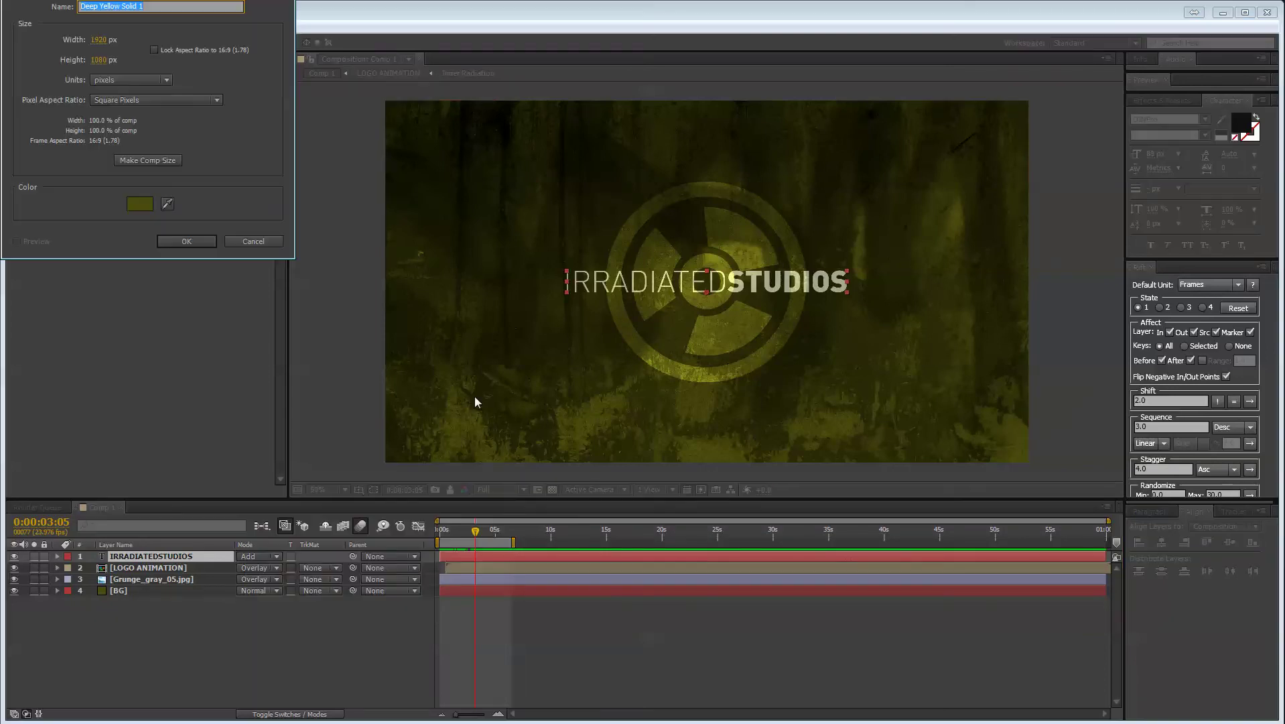
click(148, 212)
text(ffffff)
key(Return)
key(Return)
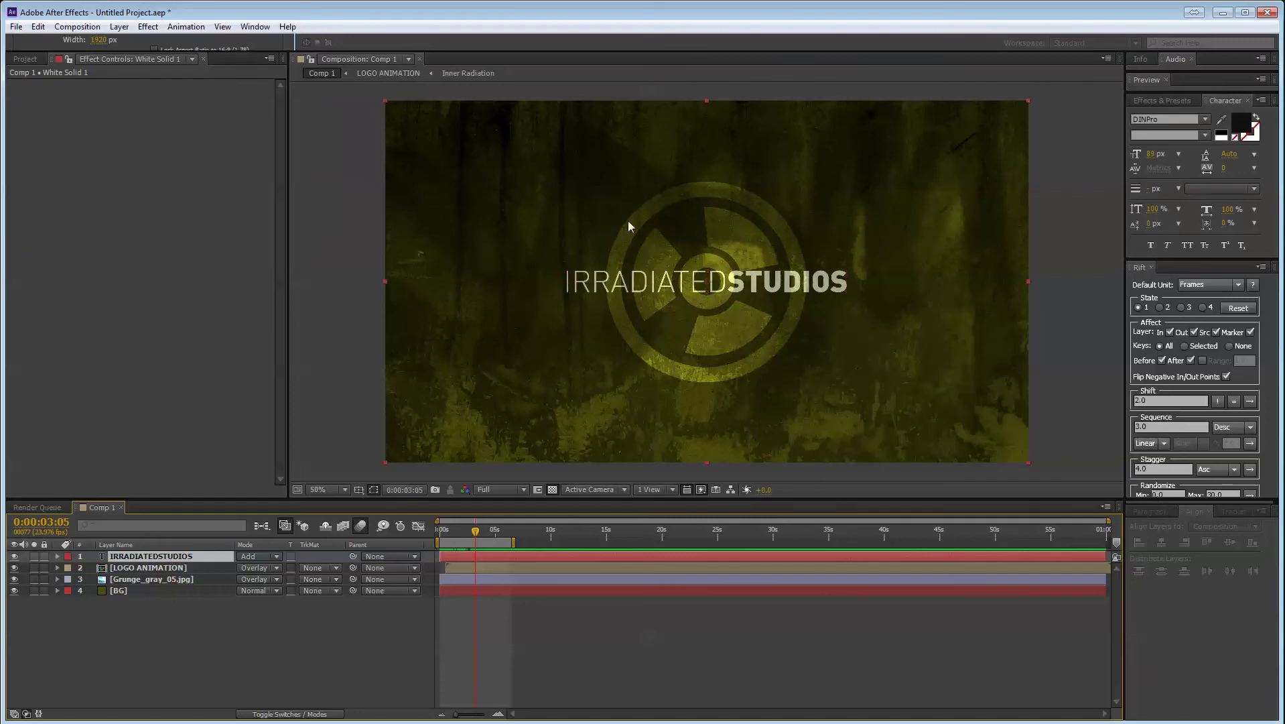
- Move the white solid upward until its lower edge meets the top of the title lettering
drag(783, 406, 788, 209)
key(period)
key(period)
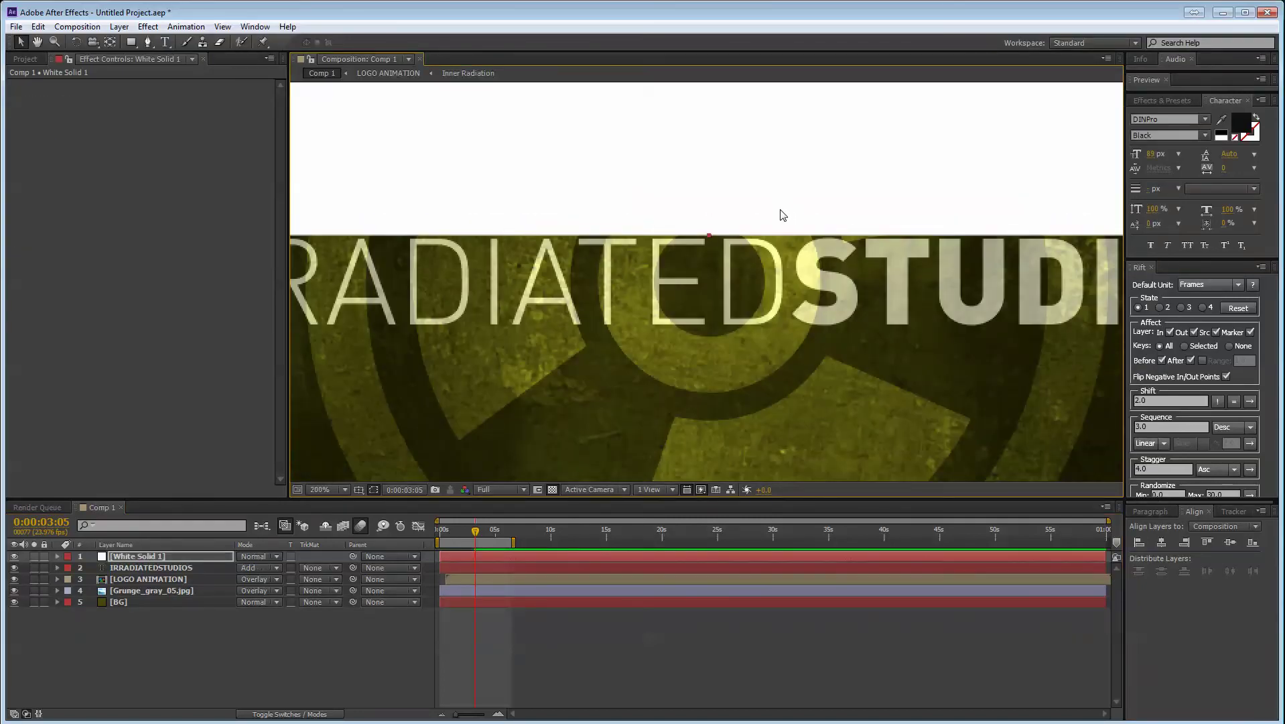
key(Down)
key(Down)
key(Down)
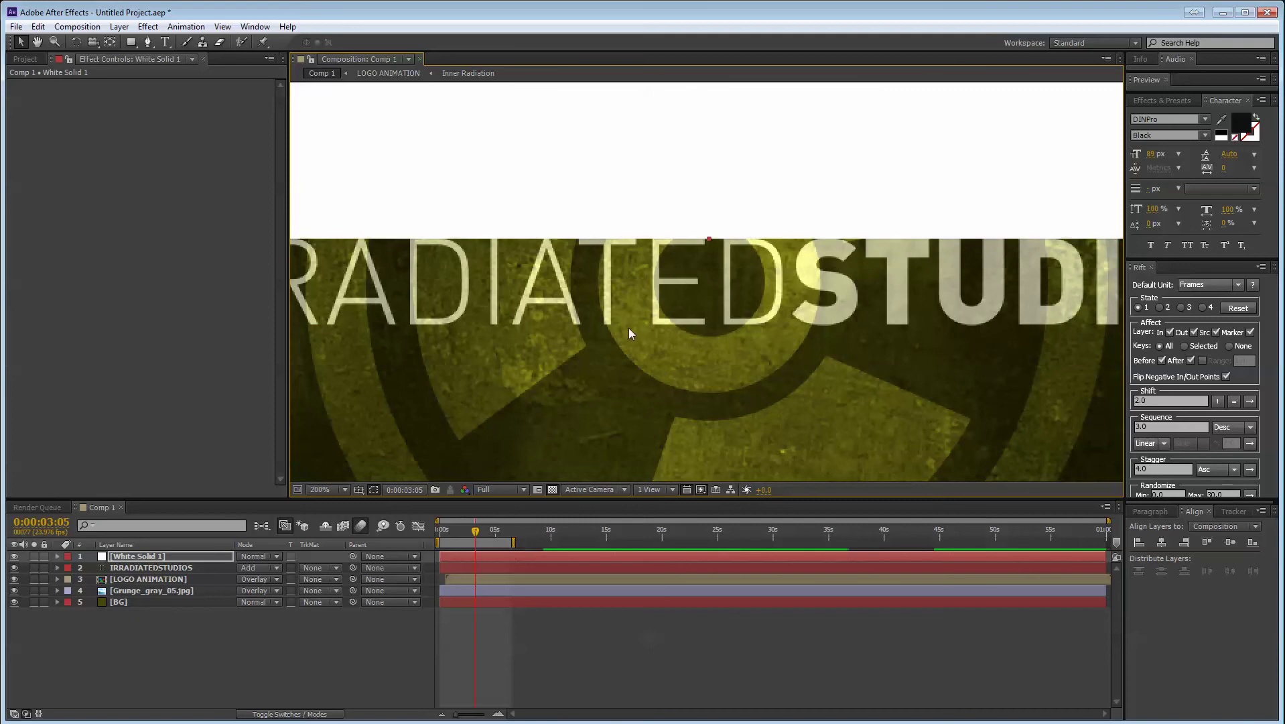
key(comma)
key(comma)
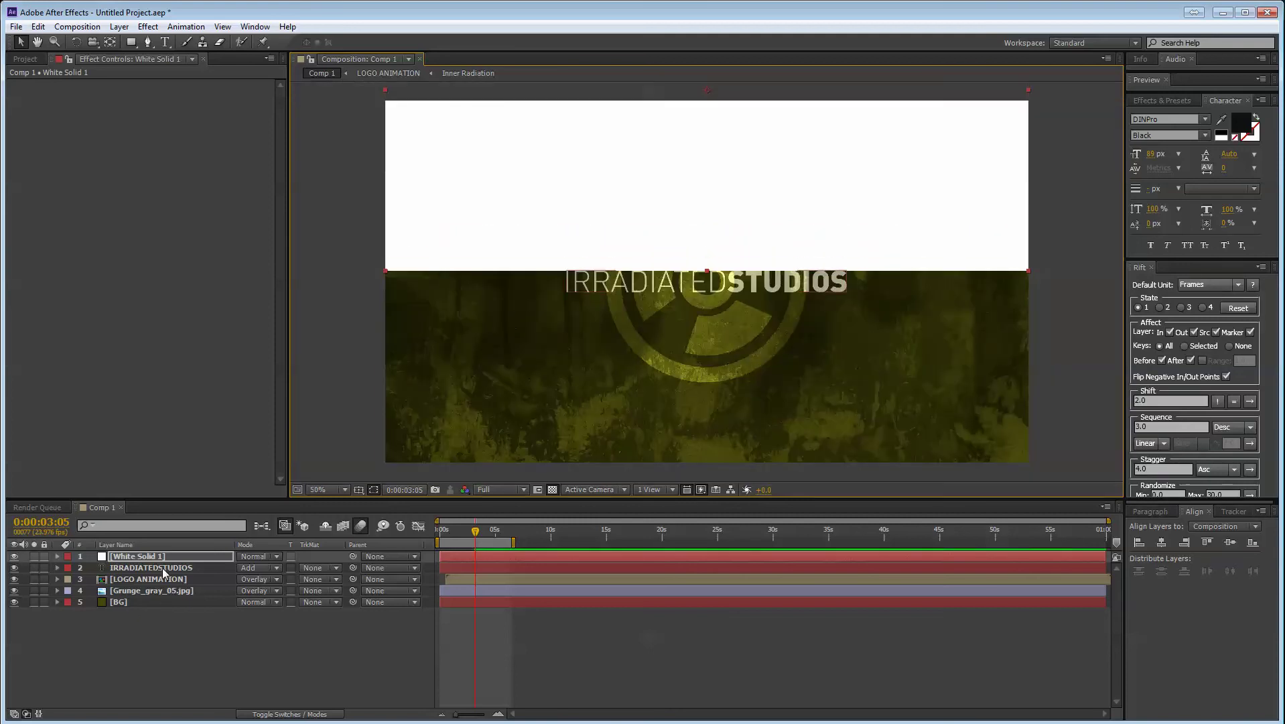
- Set the text layer's track matte to Alpha Inverted Matte using the white solid
click(163, 569)
click(320, 568)
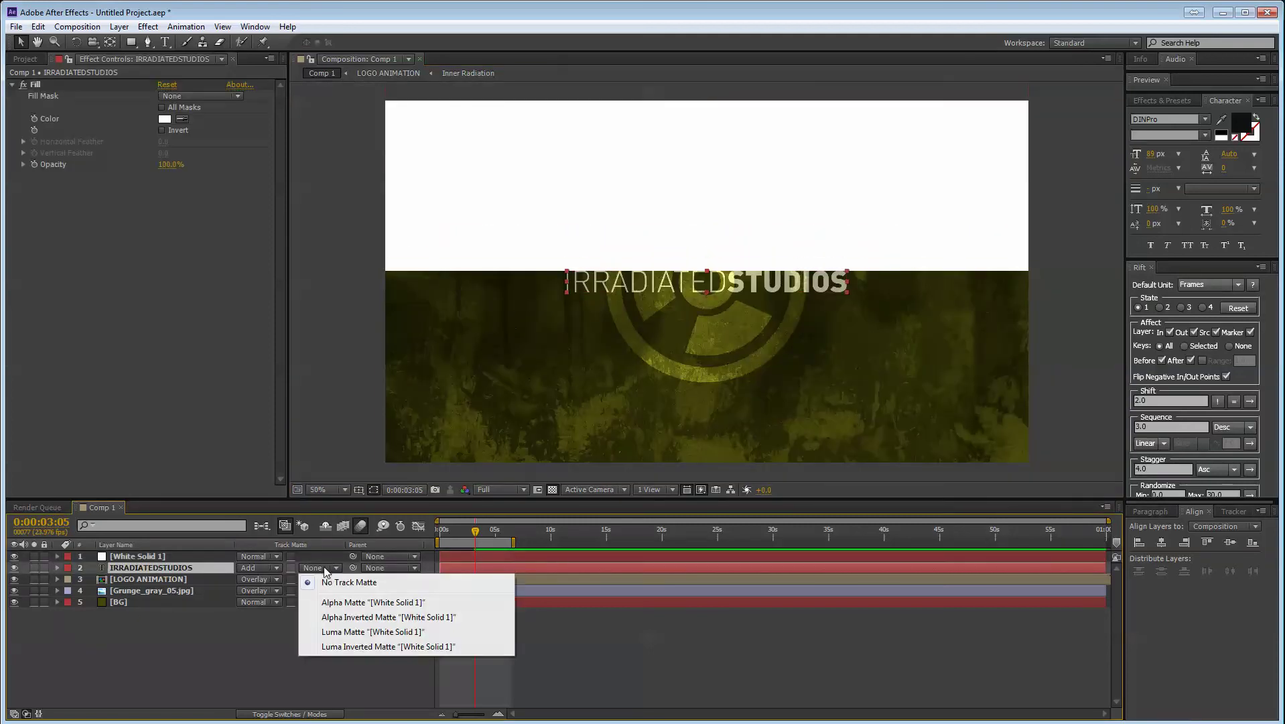
click(346, 617)
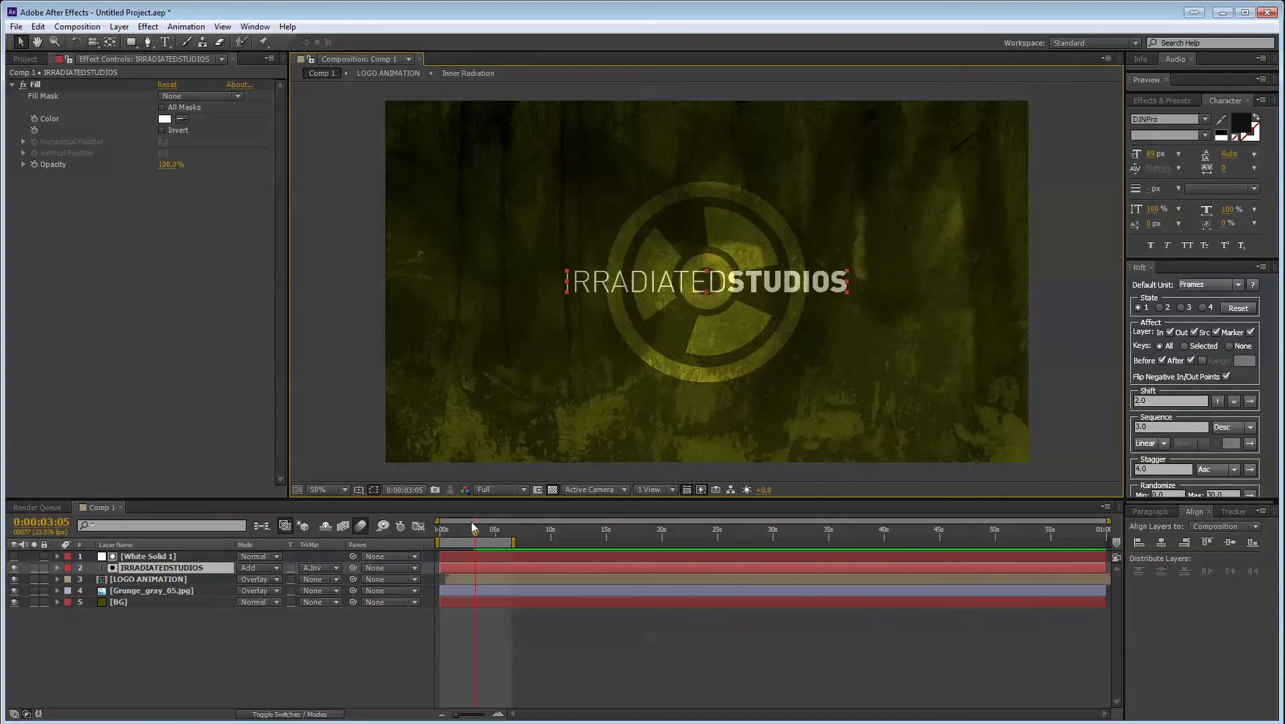
- Add a Position keyframe to the IRRADIATEDSTUDIOS text layer at 0:00:00:00
key(Home)
key(p)
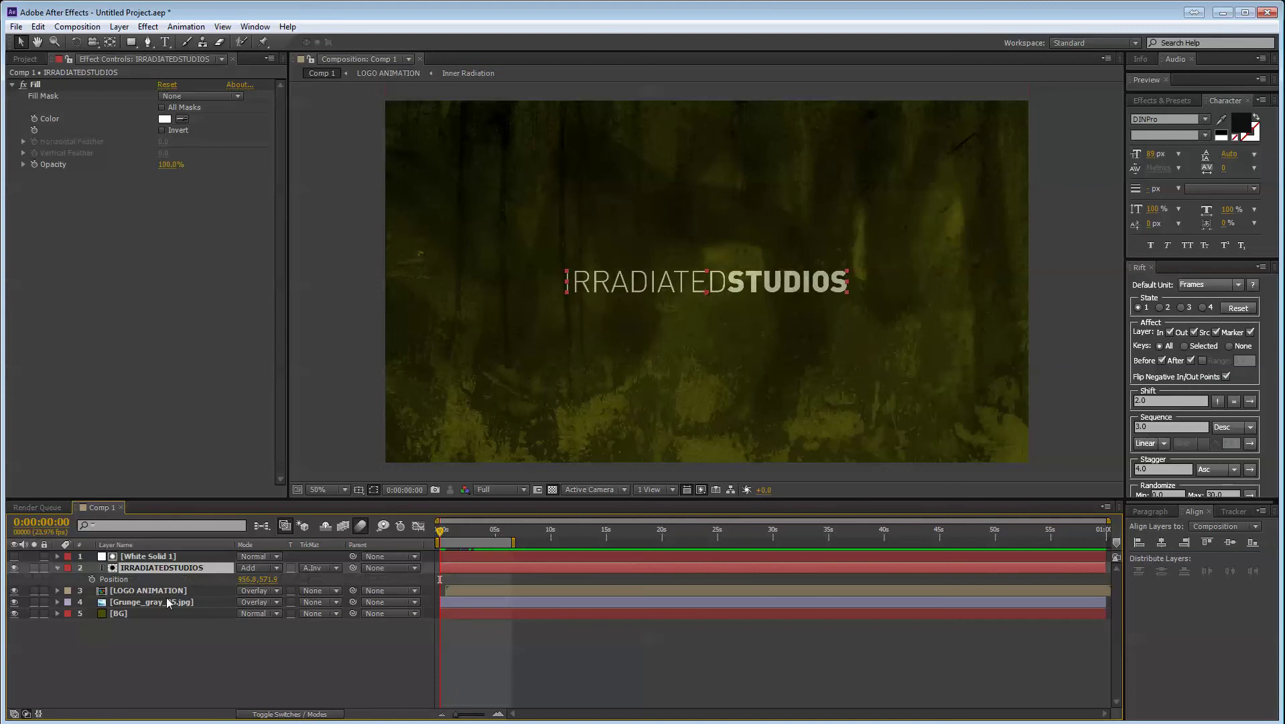
click(92, 579)
key(equal)
key(equal)
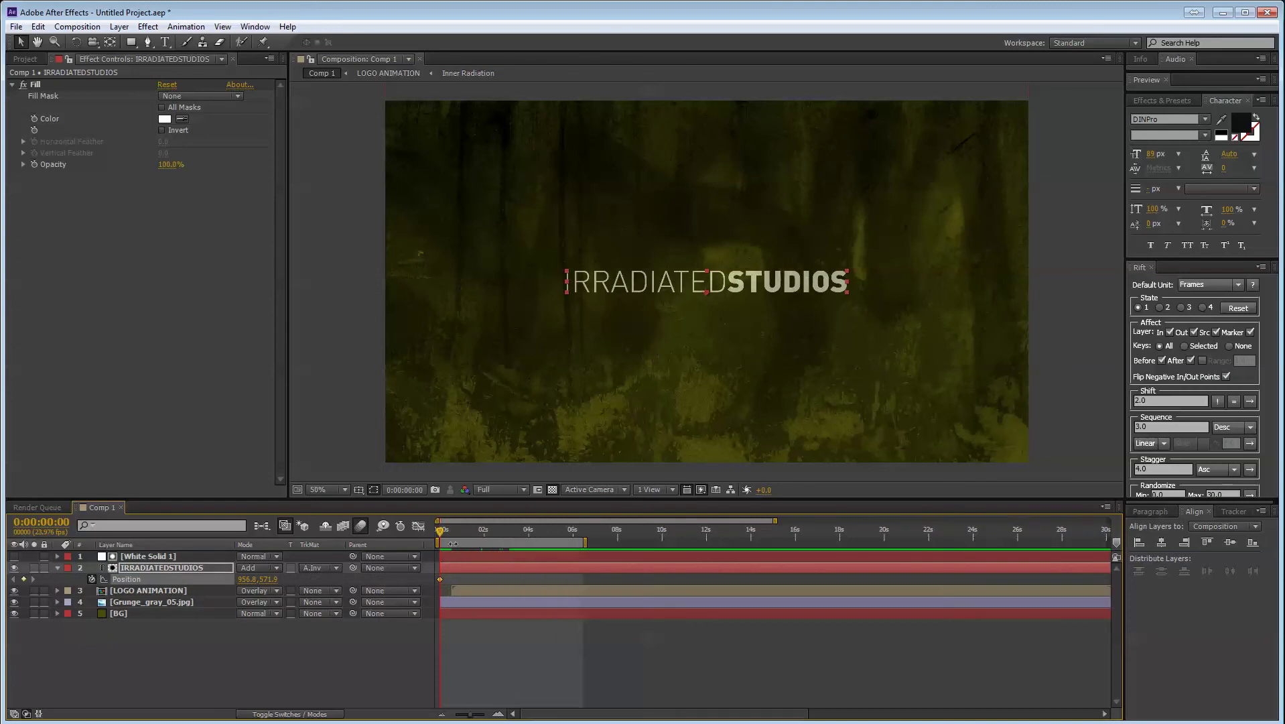
- Add a Position keyframe to the title at 0:00:00:21 and, at 0:00:00:00, move the title straight up until the matte hides it
click(485, 529)
drag(489, 529, 479, 529)
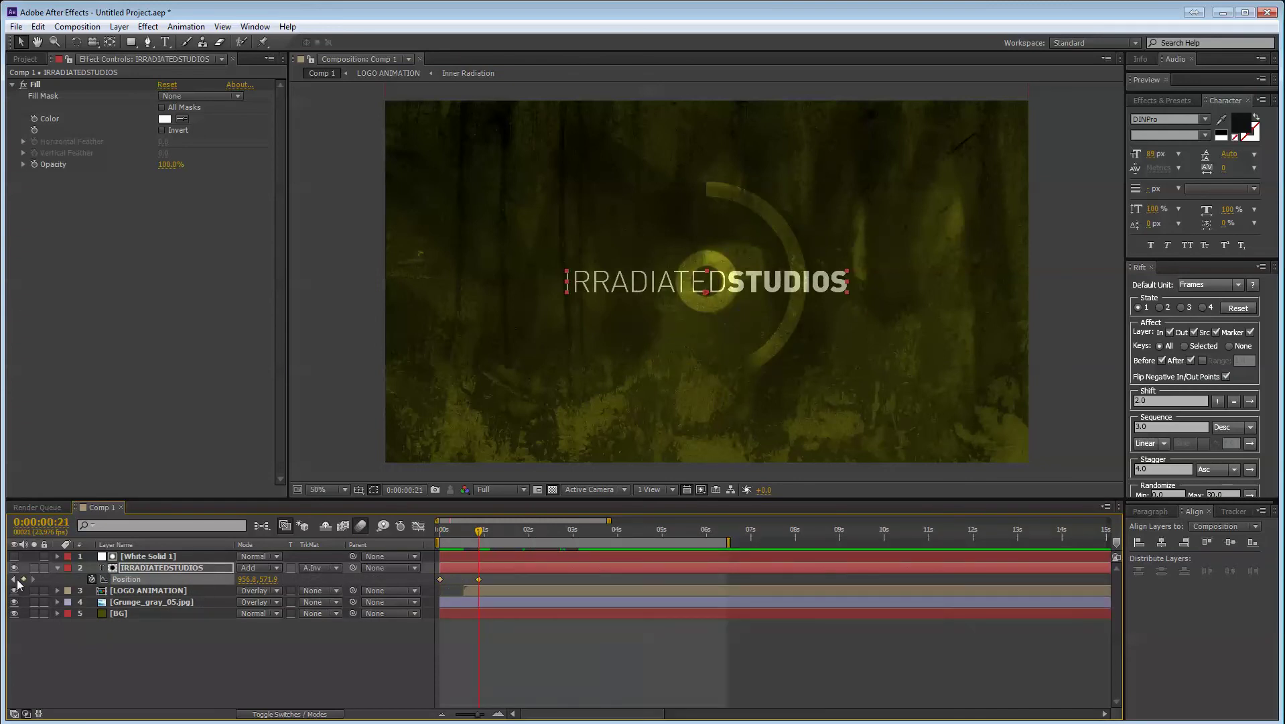
click(14, 578)
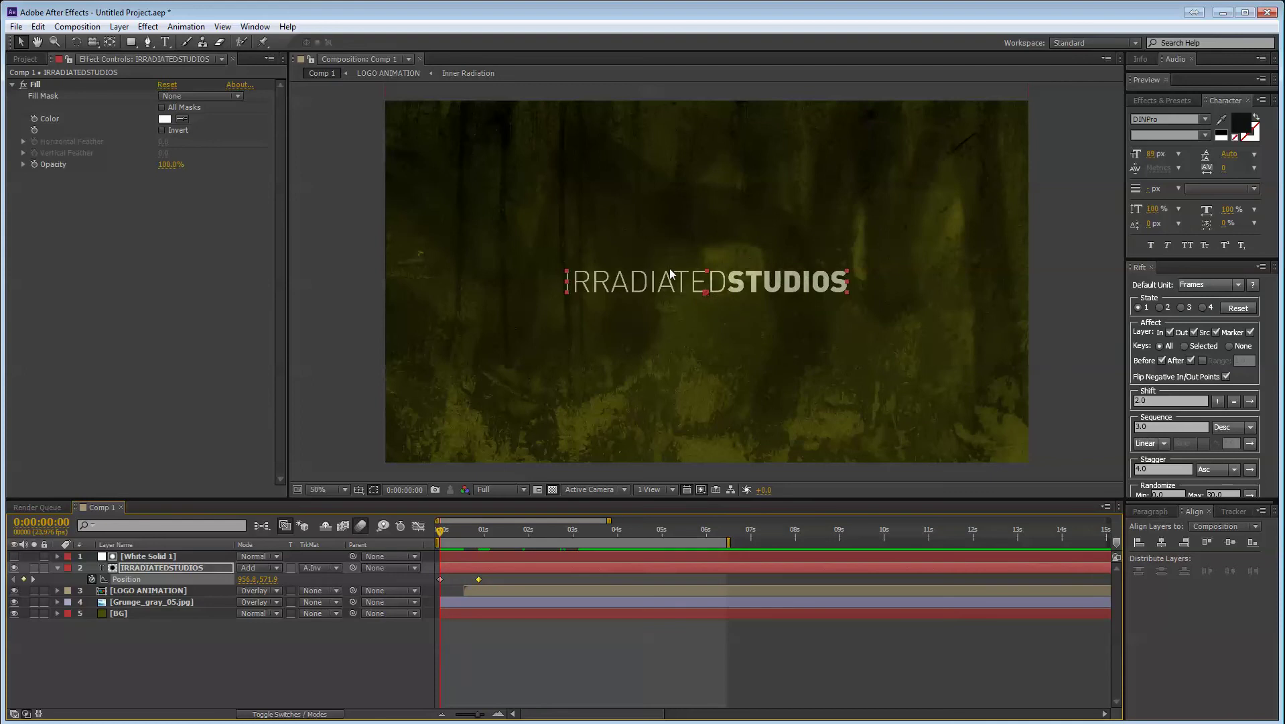
drag(670, 274, 670, 250)
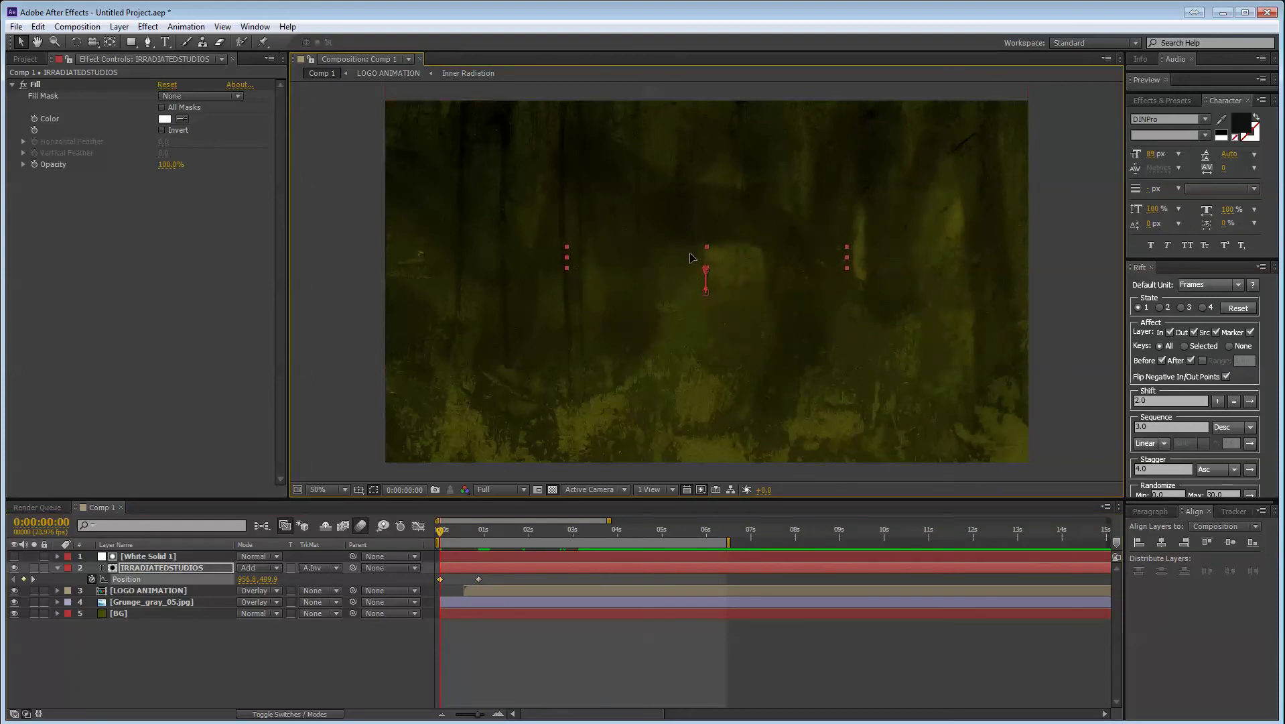
- Apply Easy Ease to both title Position keyframes and extend the last keyframe's speed handle back toward the first, so the motion slows gradually
drag(491, 580, 417, 586)
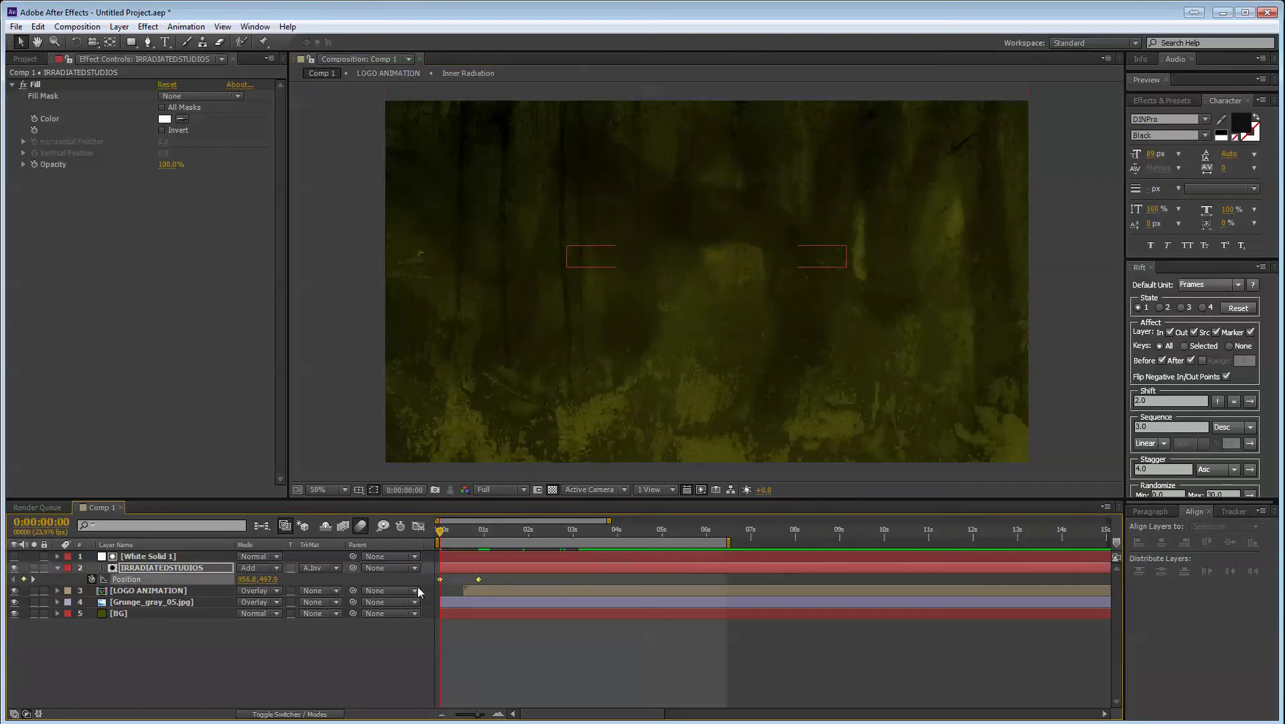
key(F9)
click(418, 526)
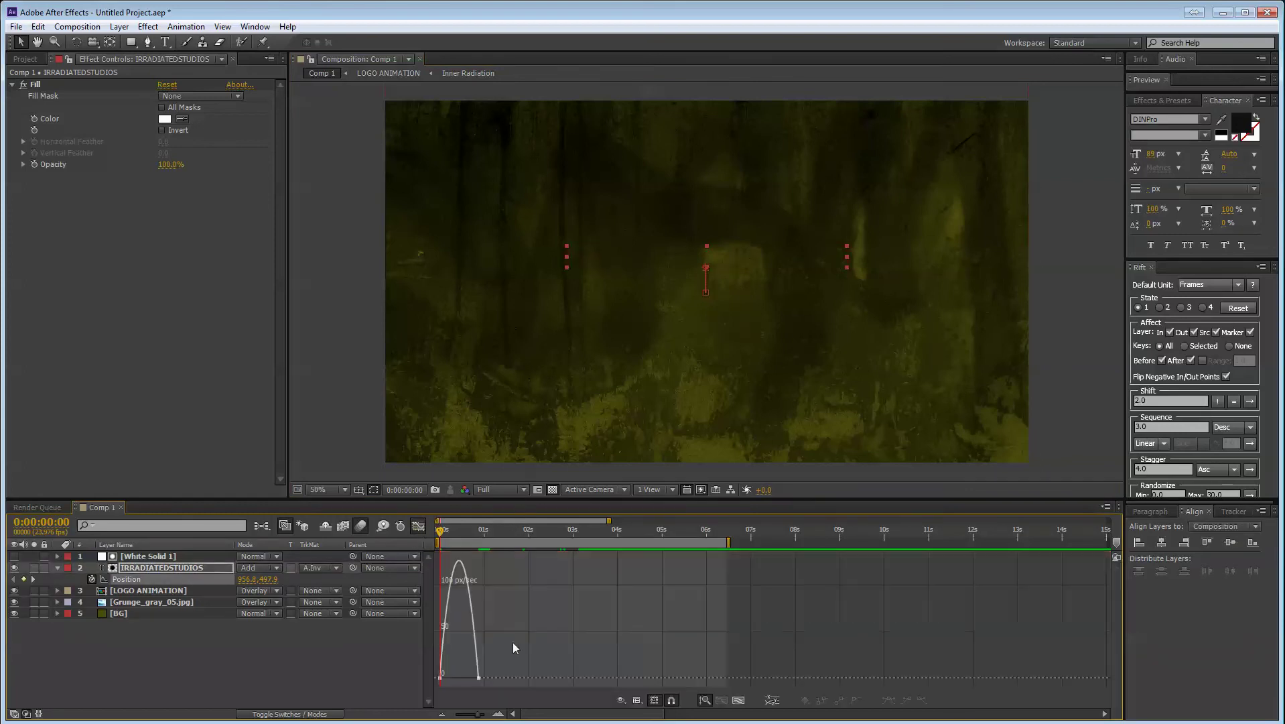
drag(513, 642, 432, 640)
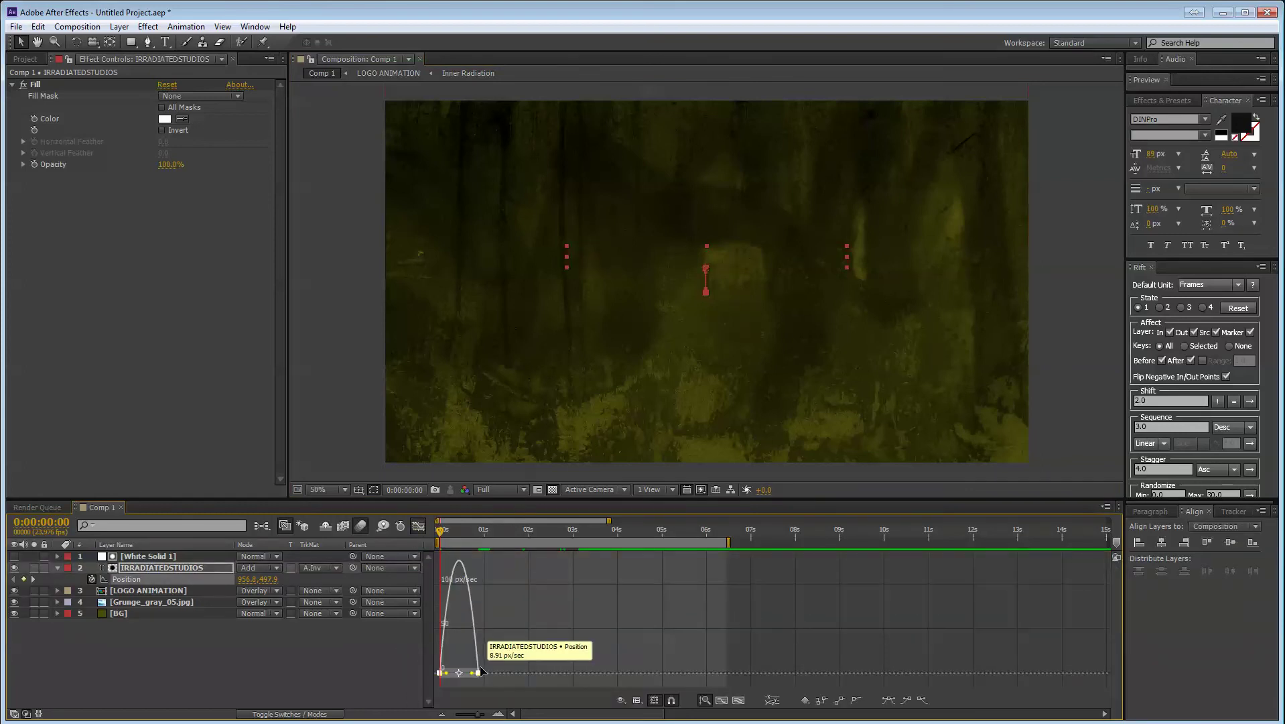
key(Delete)
key(ctrl+z)
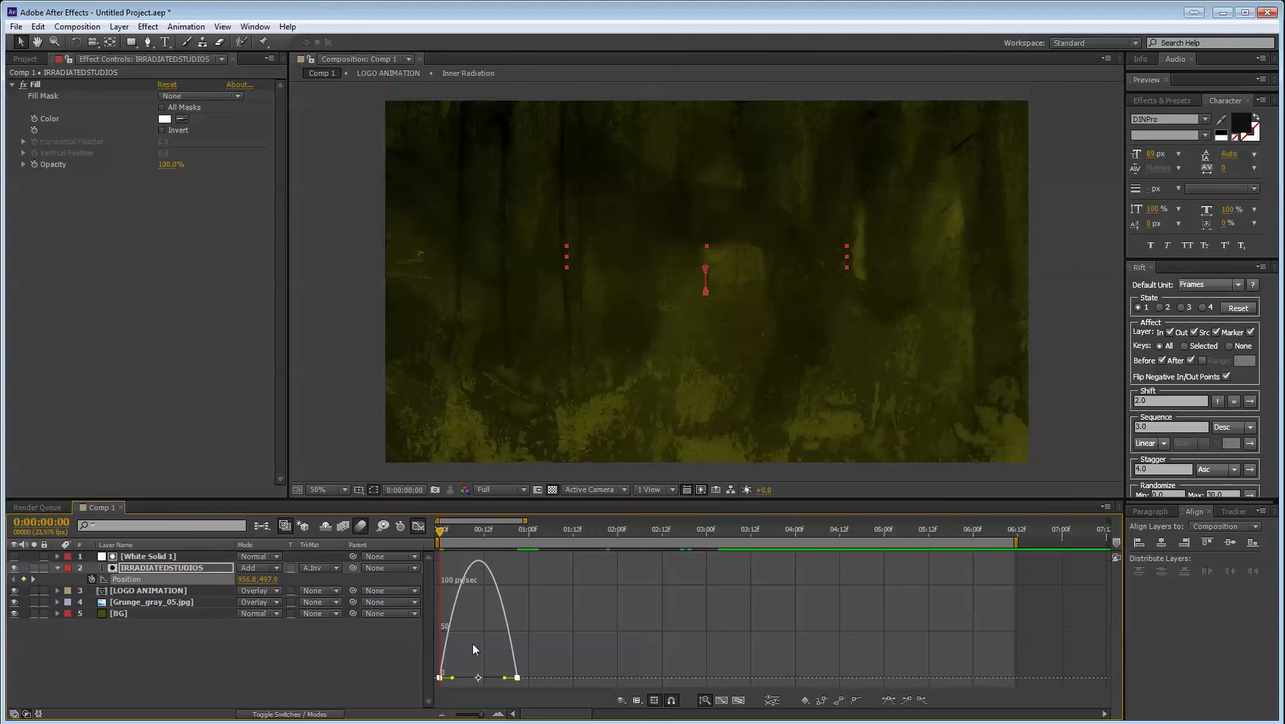
drag(506, 677, 448, 677)
click(417, 526)
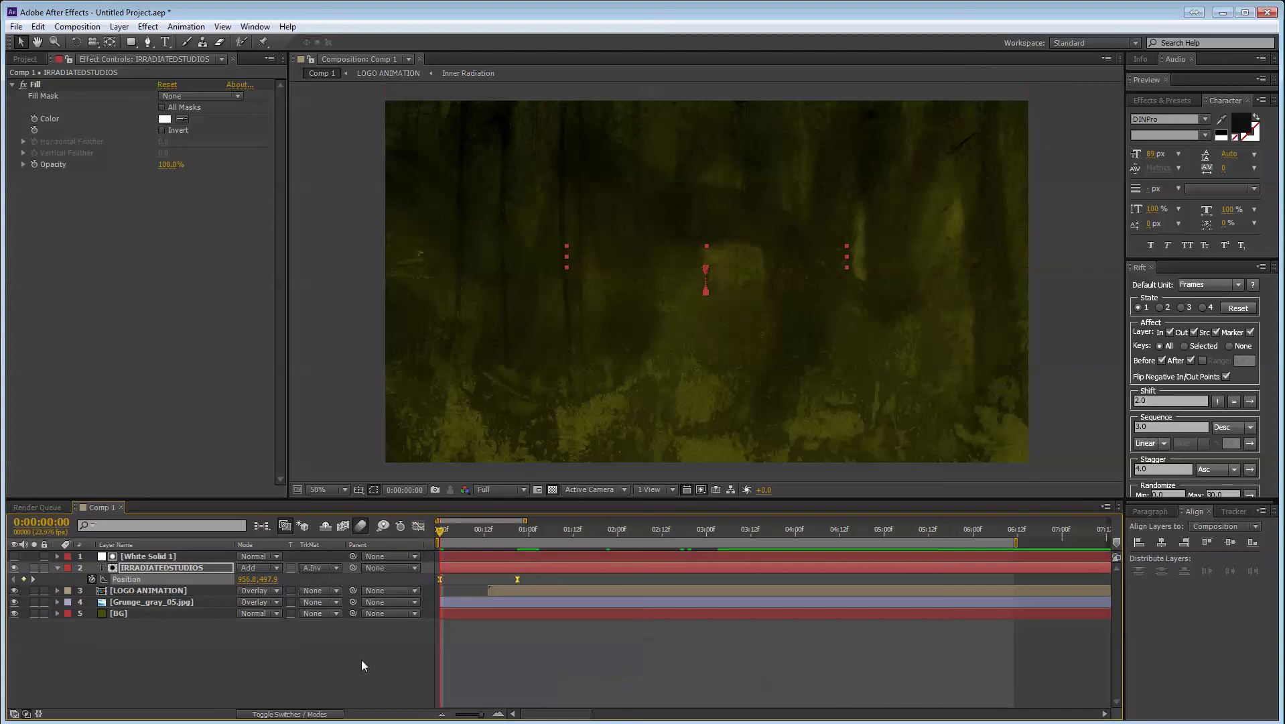
- Preview the title reveal and lengthen it by moving its last Position keyframe to about 0:00:01:06
key(KP_0)
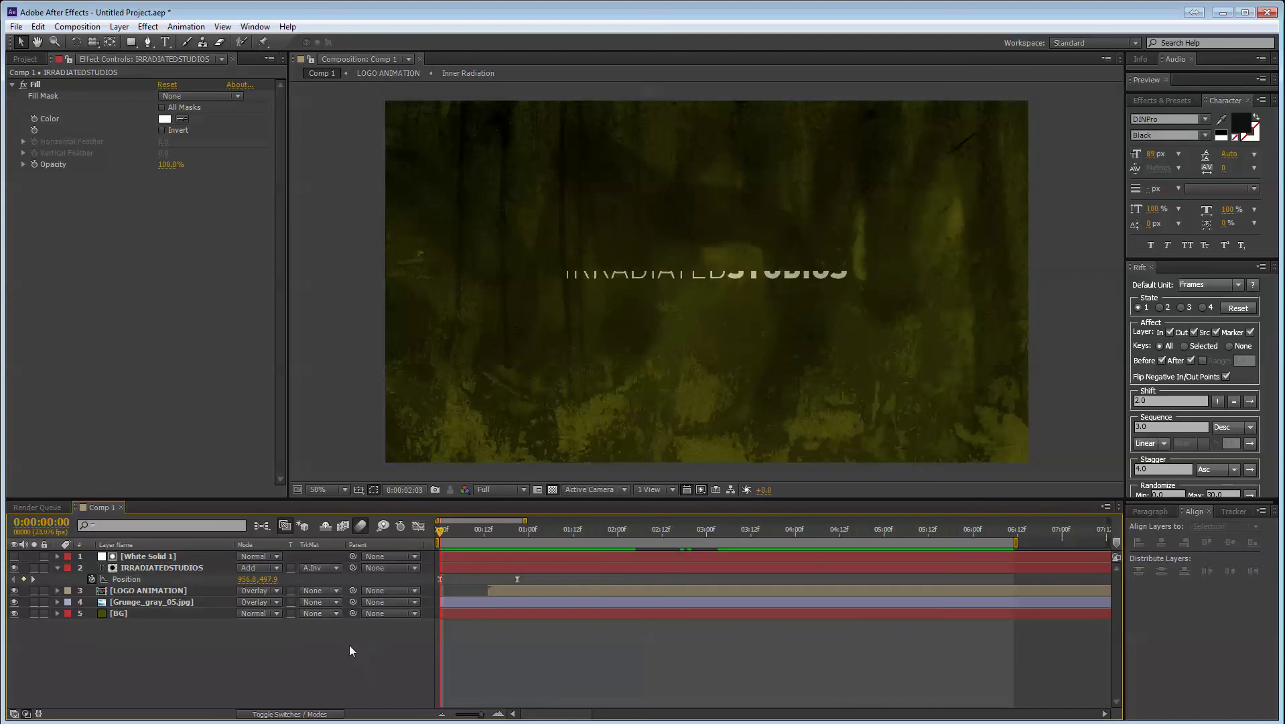
click(515, 583)
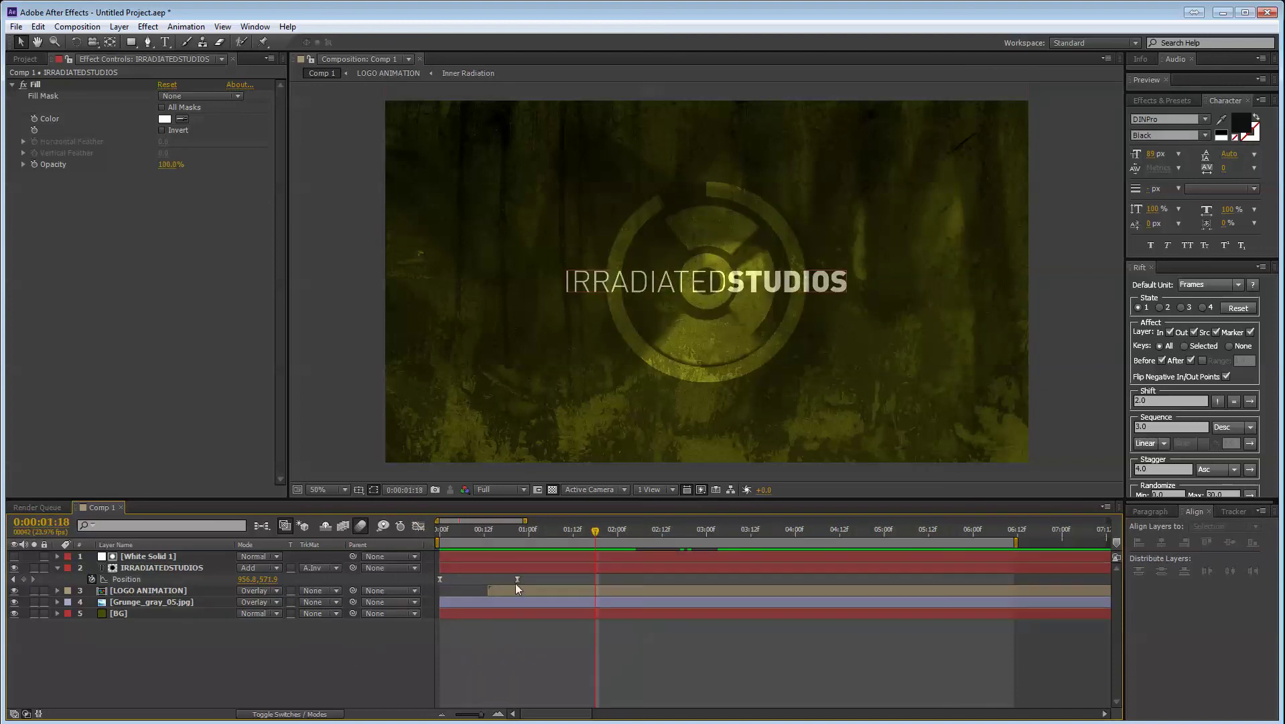
drag(518, 580, 537, 579)
click(322, 664)
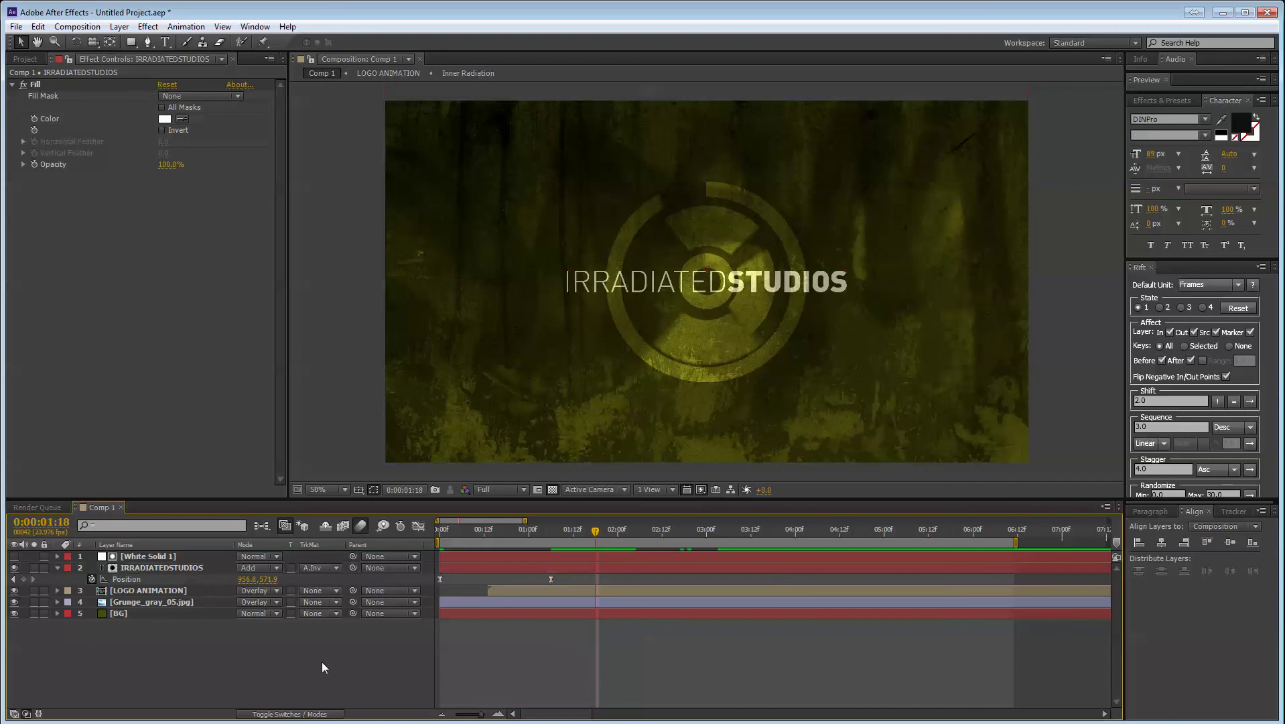
- Shift the white solid and the IRRADIATEDSTUDIOS text layer together so both start at 0:00:01:21
drag(499, 532, 607, 547)
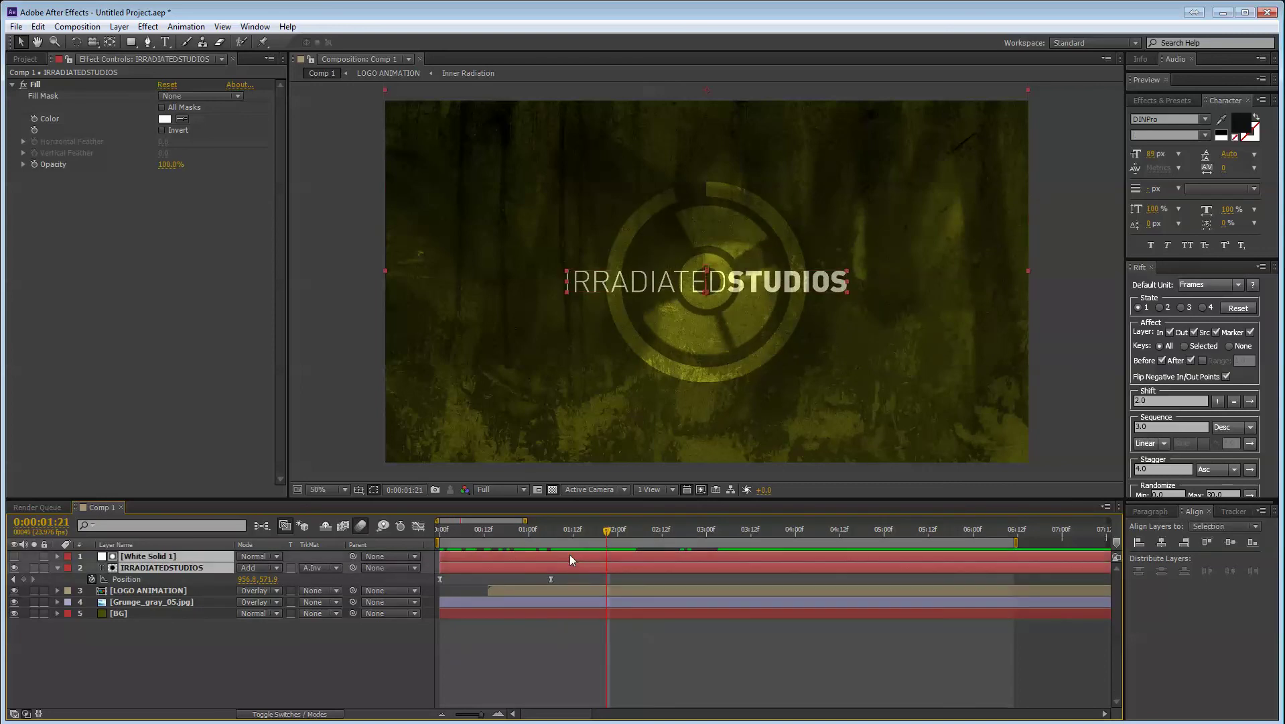
click(582, 559)
shift+click(584, 564)
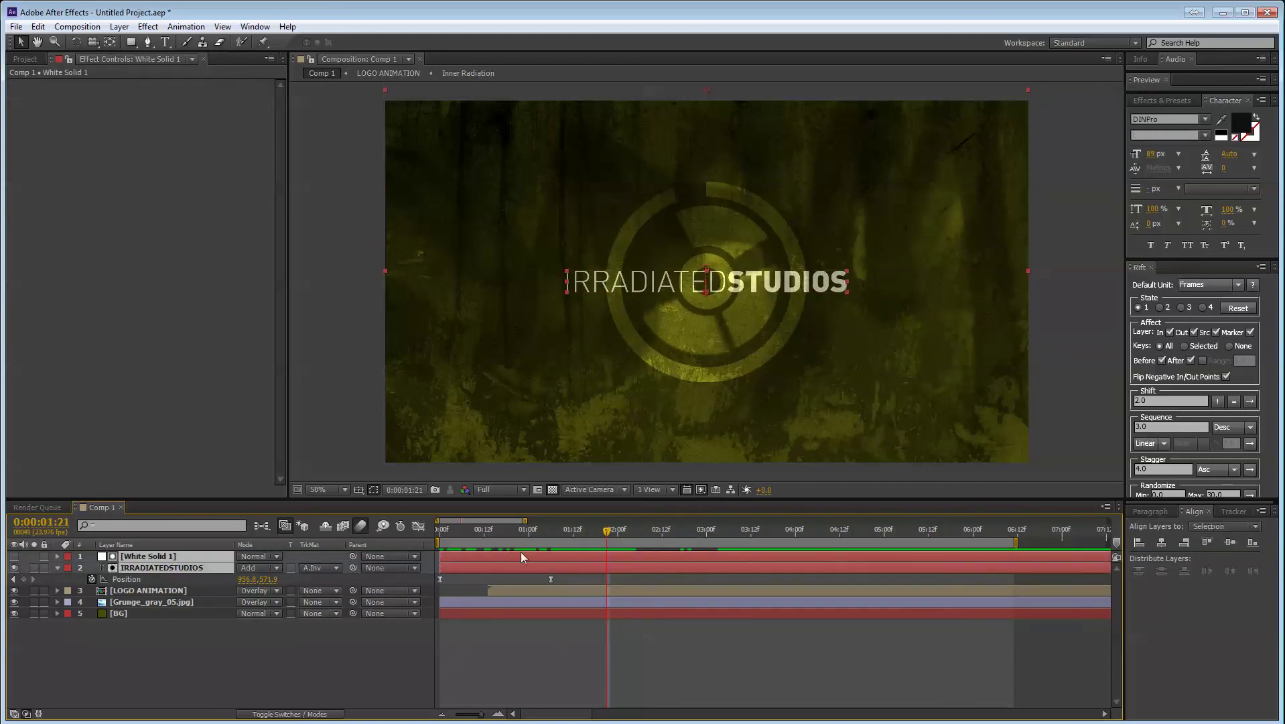
drag(522, 555, 690, 563)
- Collapse the revealed properties of all layers and rename the white solid layer as Text Matte
key(ctrl+a)
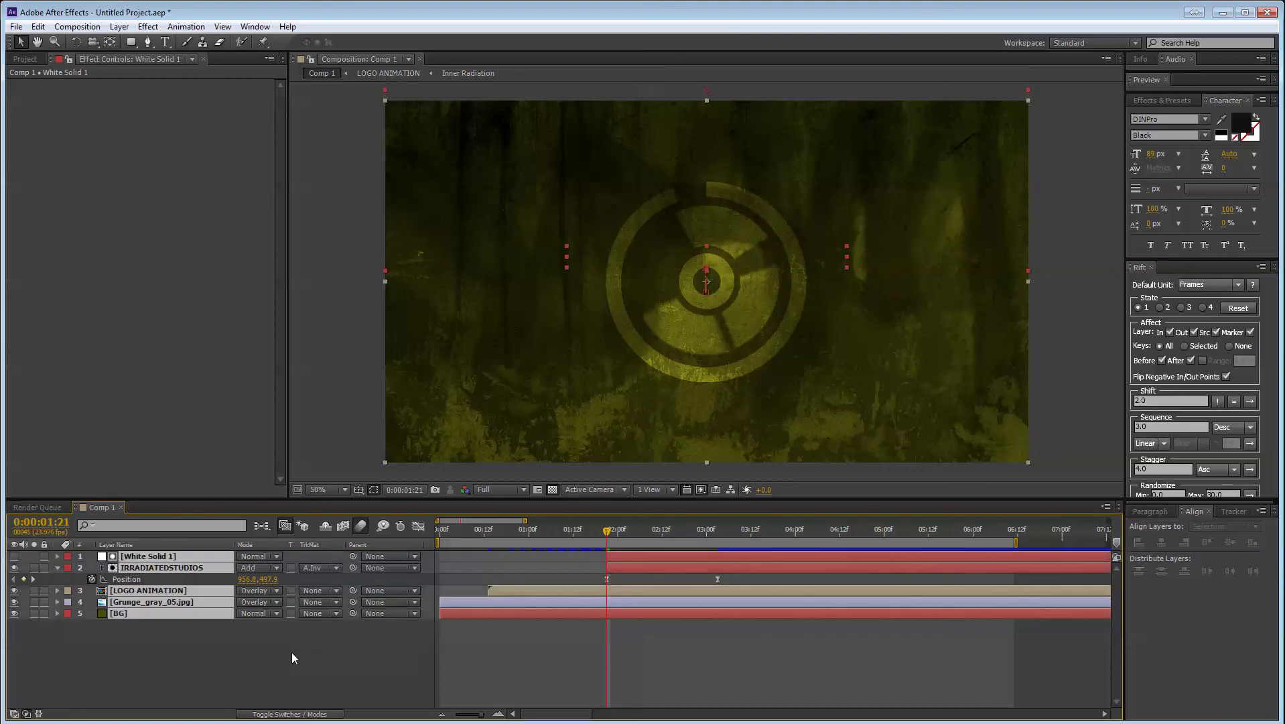
key(u)
click(201, 656)
click(134, 557)
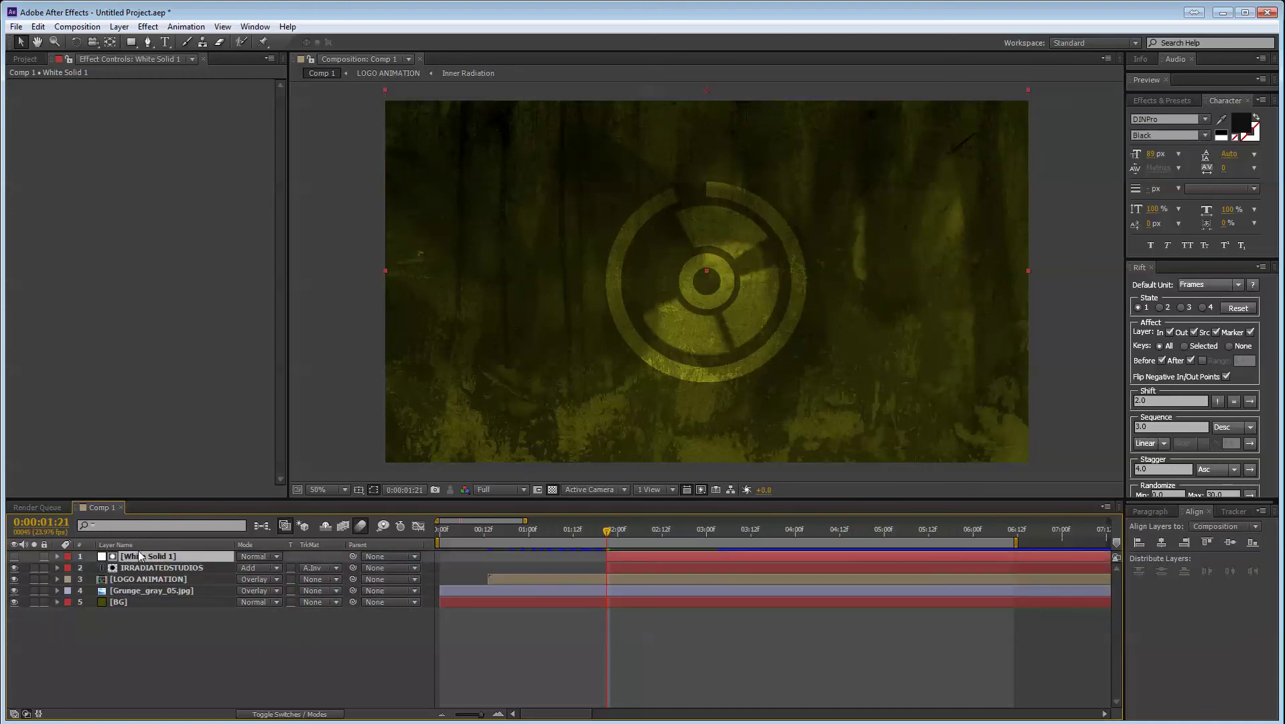
key(Return)
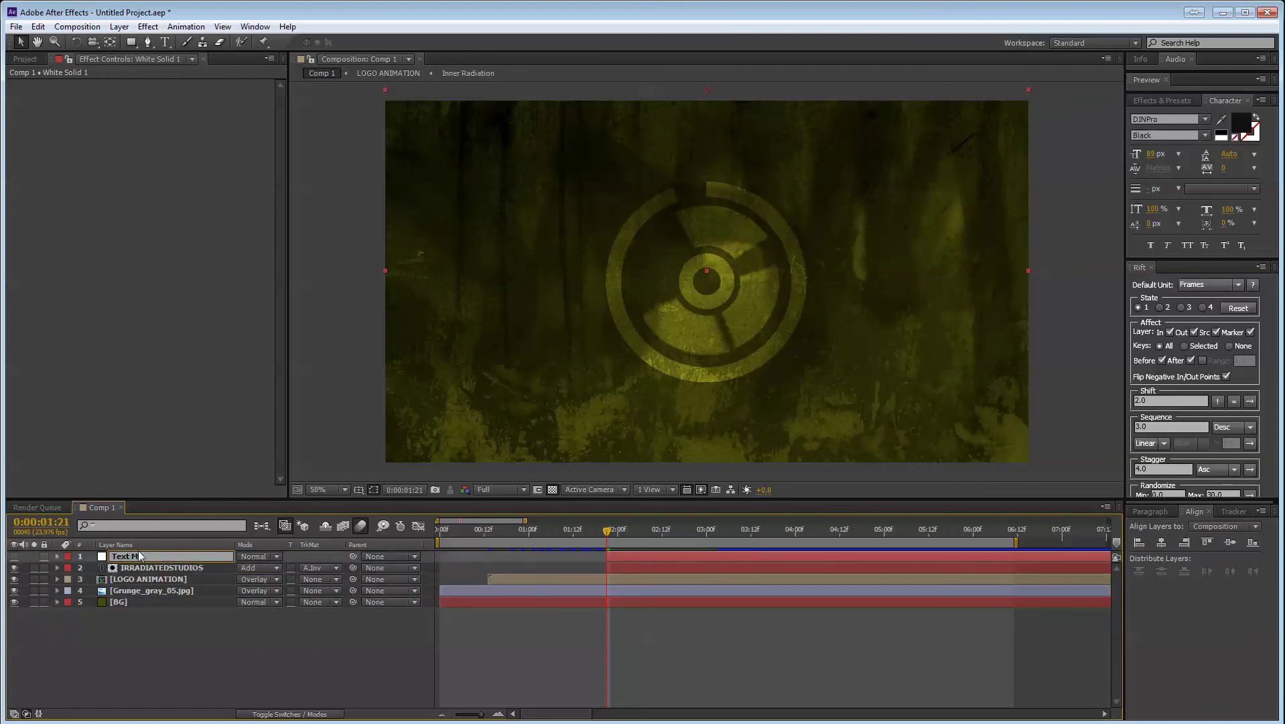
text(Text Matte)
key(Return)
click(232, 659)
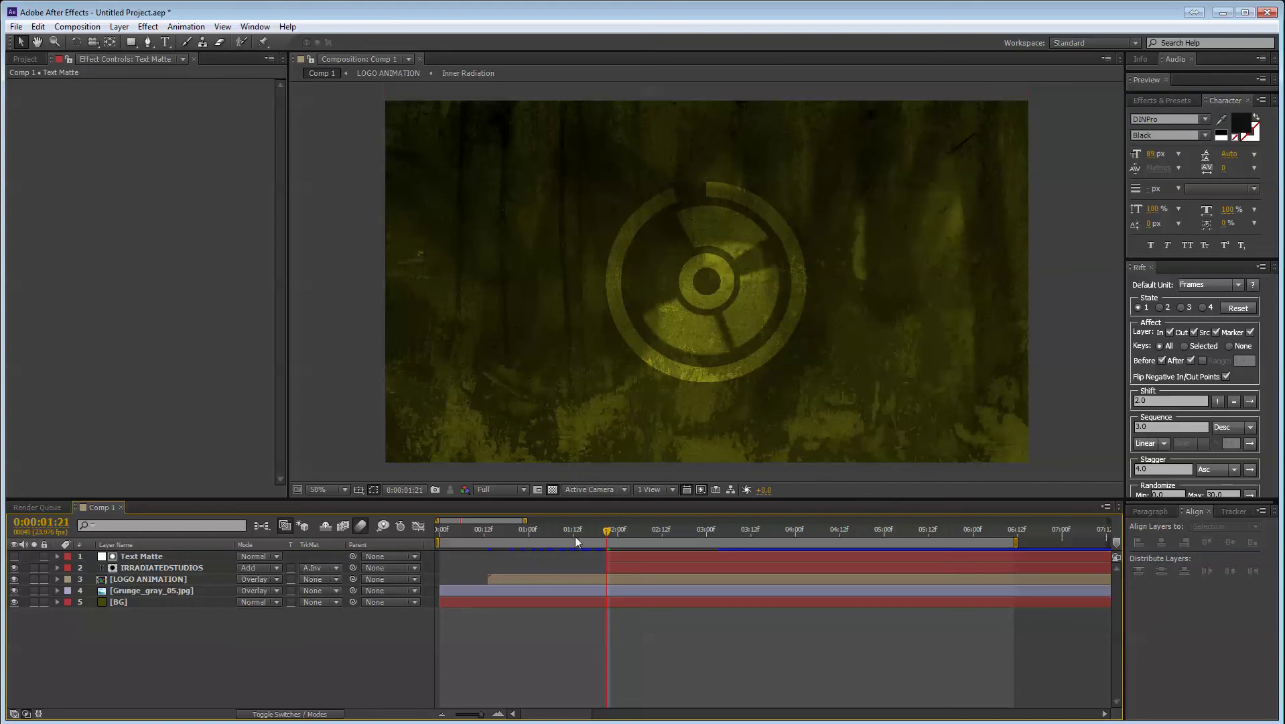
- Preview the combined logo and title animation to check the timing of the title reveal
click(549, 532)
drag(548, 532, 602, 548)
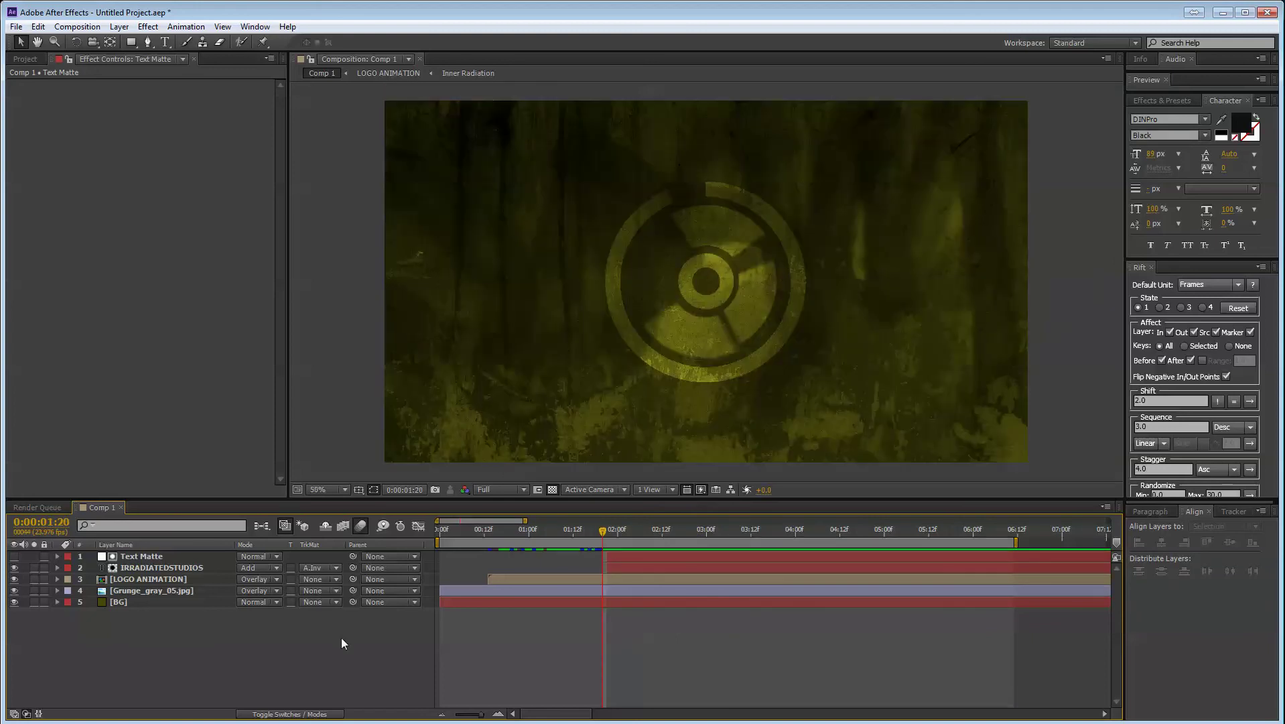
key(ctrl+Down)
key(space)
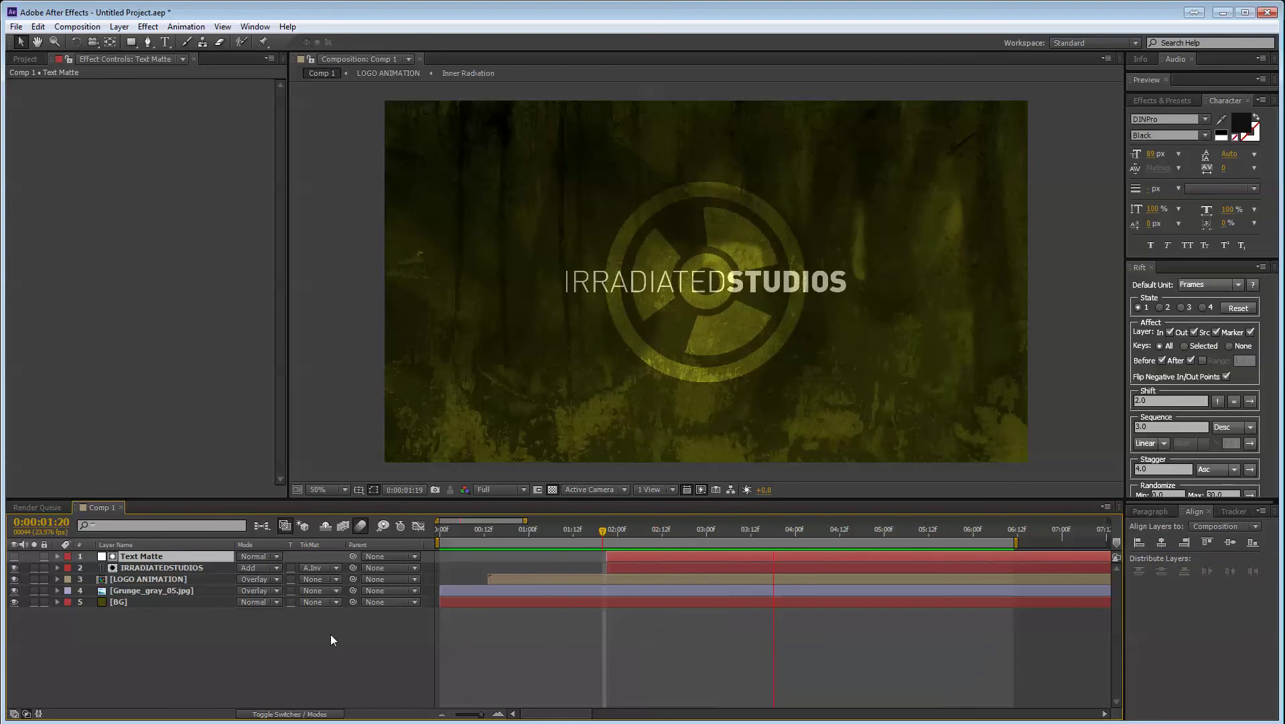
click(337, 640)
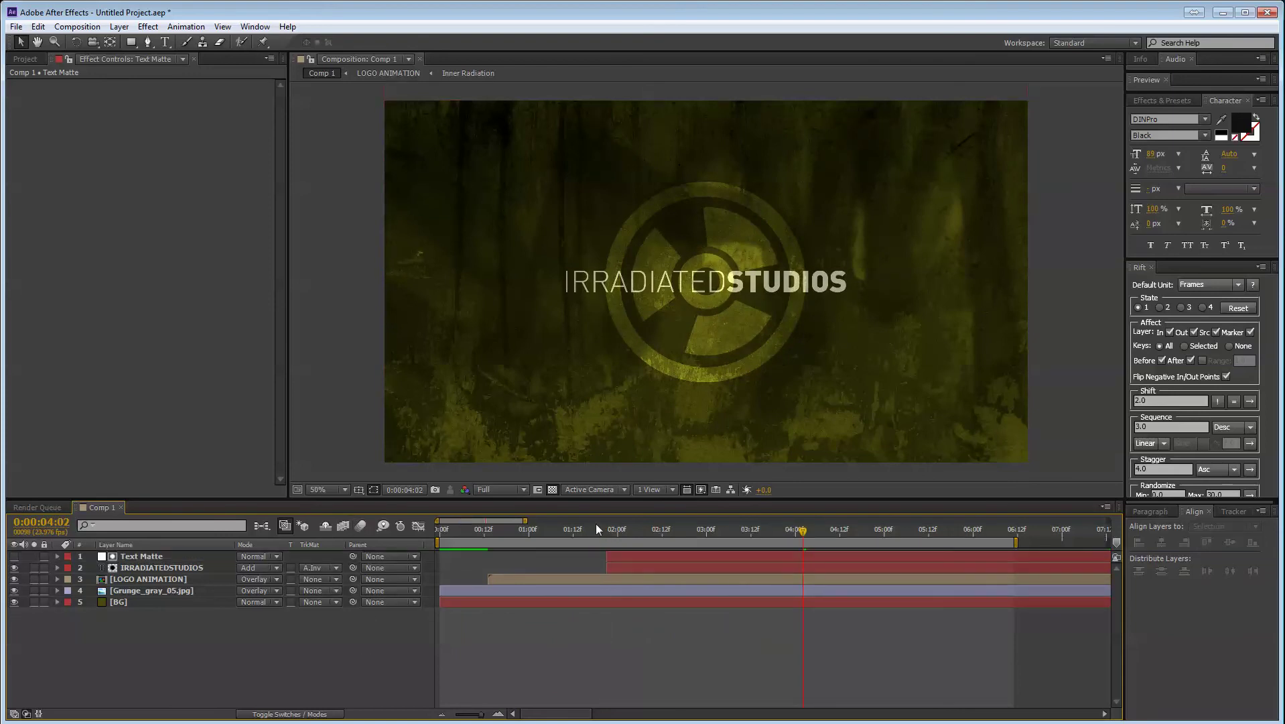
drag(598, 530, 524, 559)
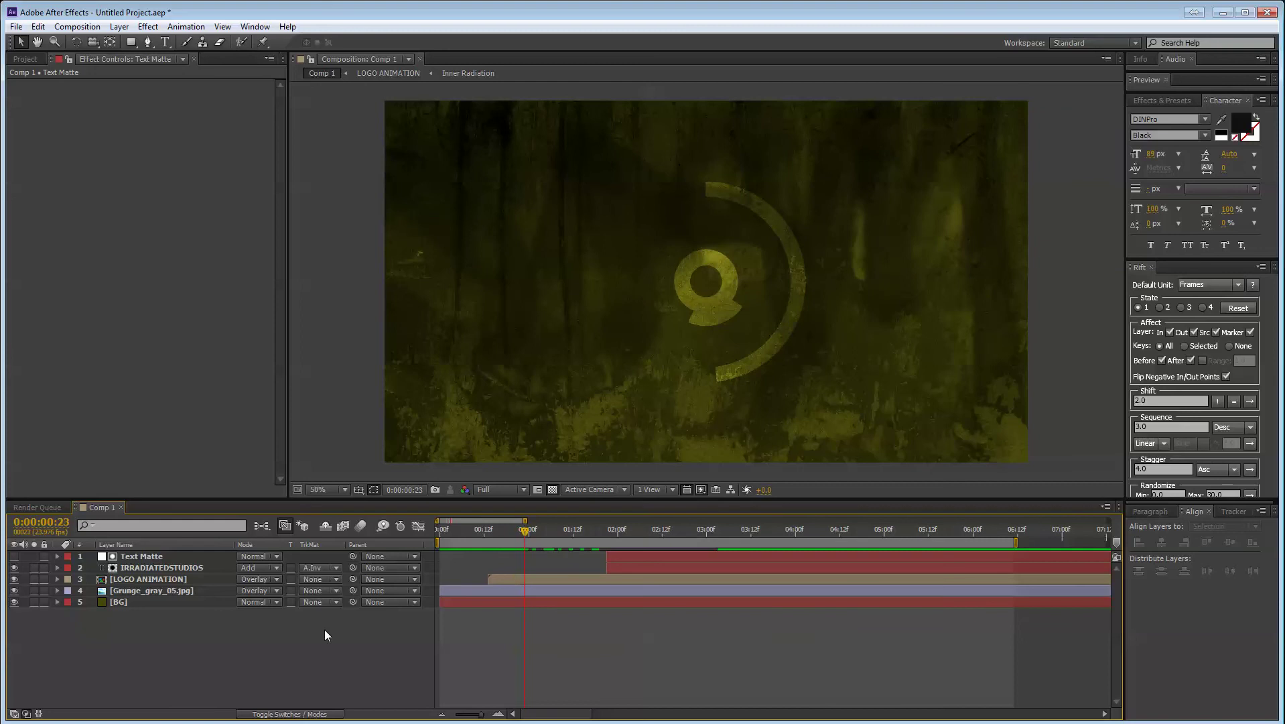
key(KP_0)
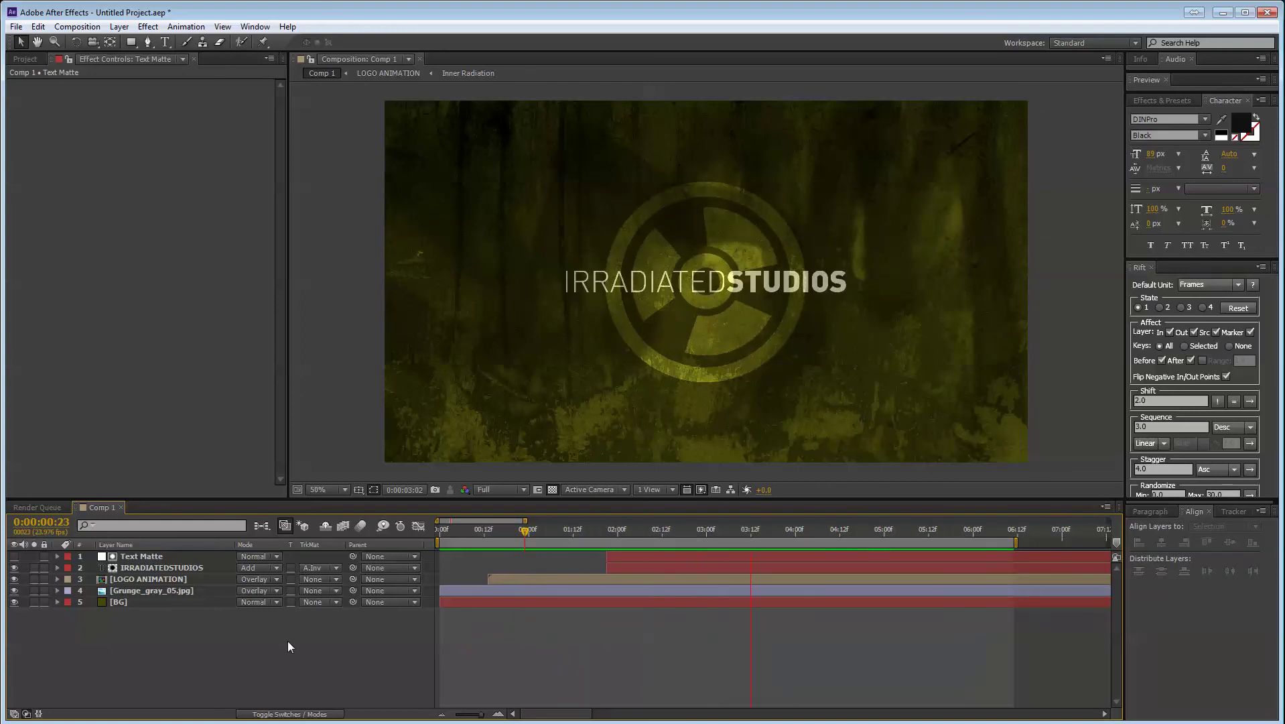
- Enable motion blur for the composition and review the logo and title motion along the timeline
drag(449, 534, 543, 534)
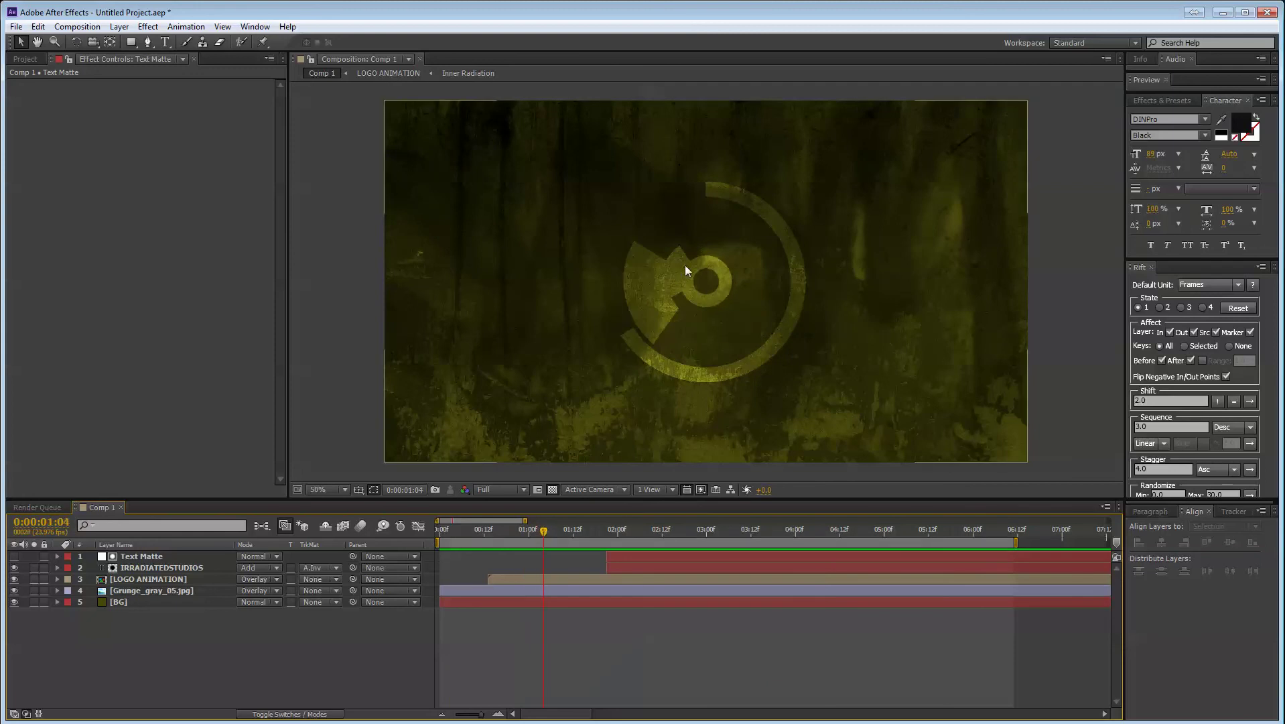
click(361, 525)
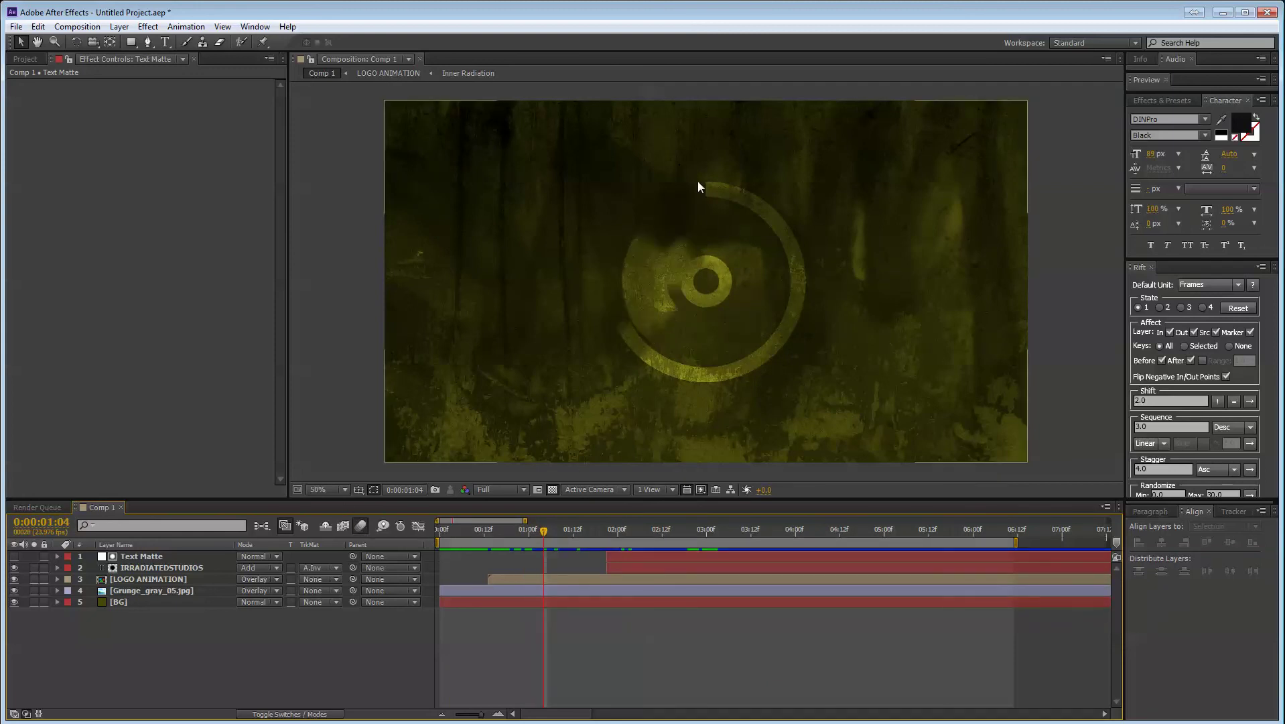
key(space)
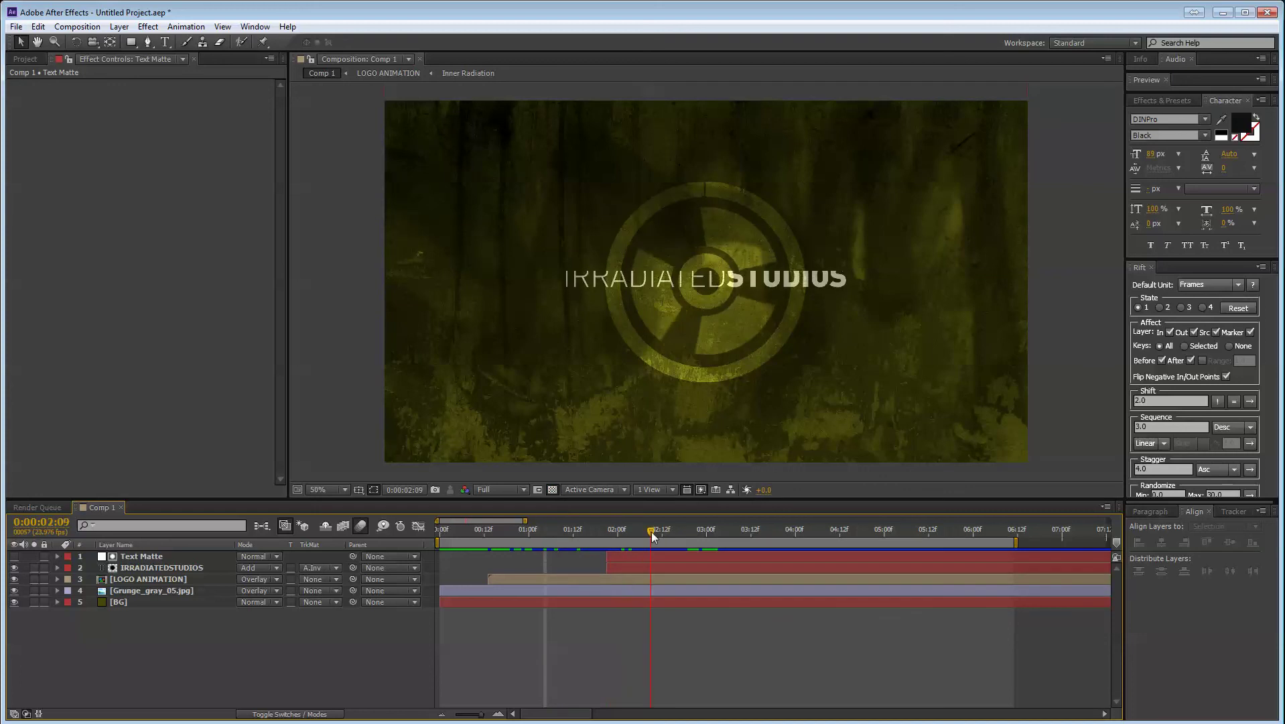
drag(670, 536, 854, 534)
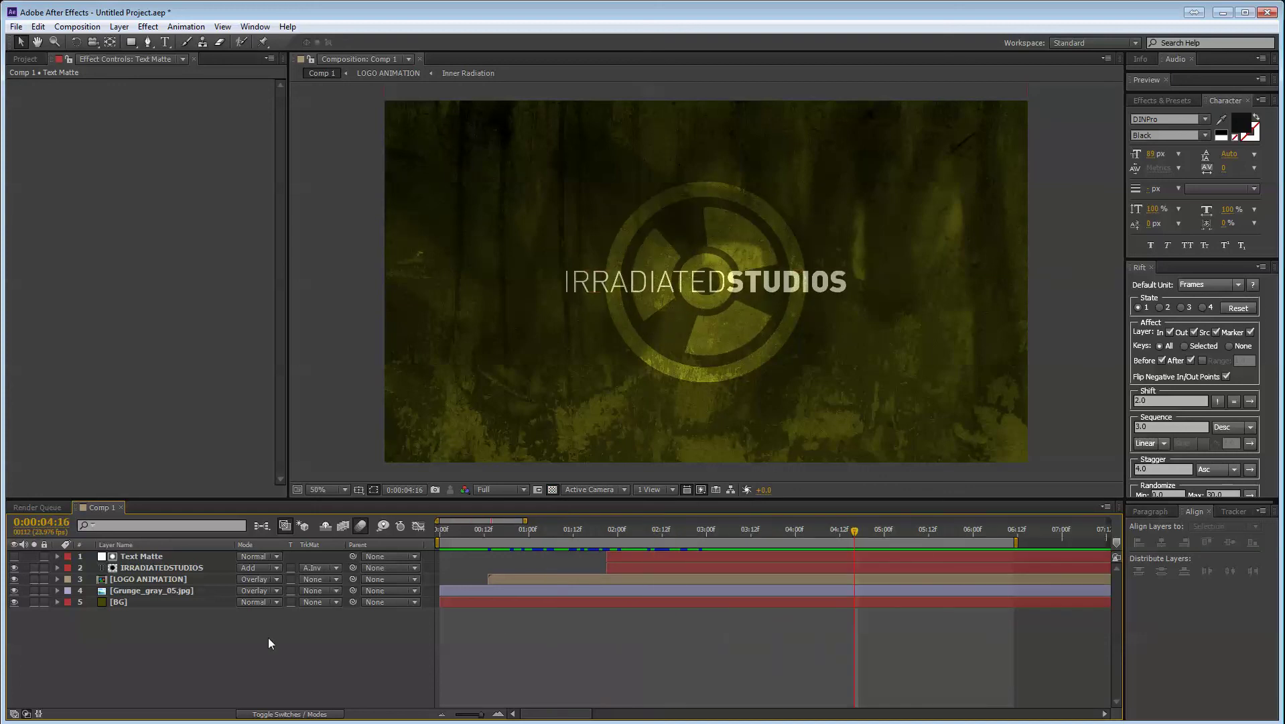
key(ctrl+s)
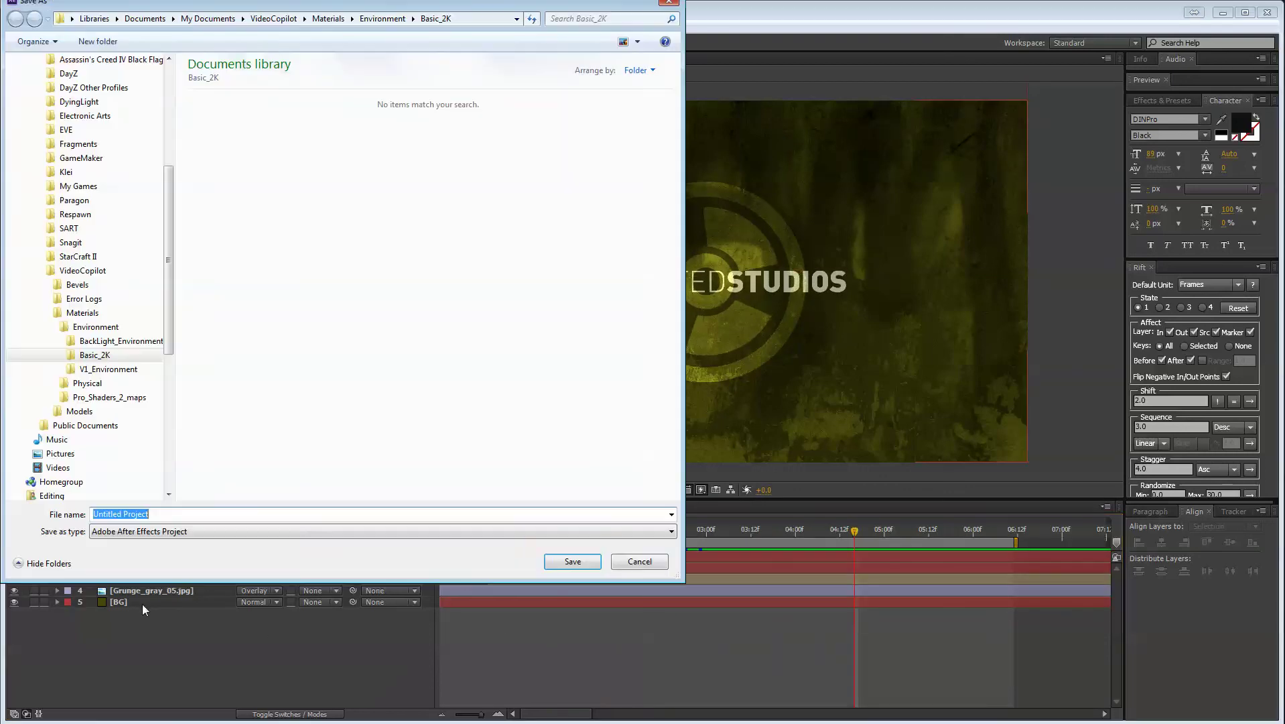
click(621, 558)
drag(572, 535, 814, 533)
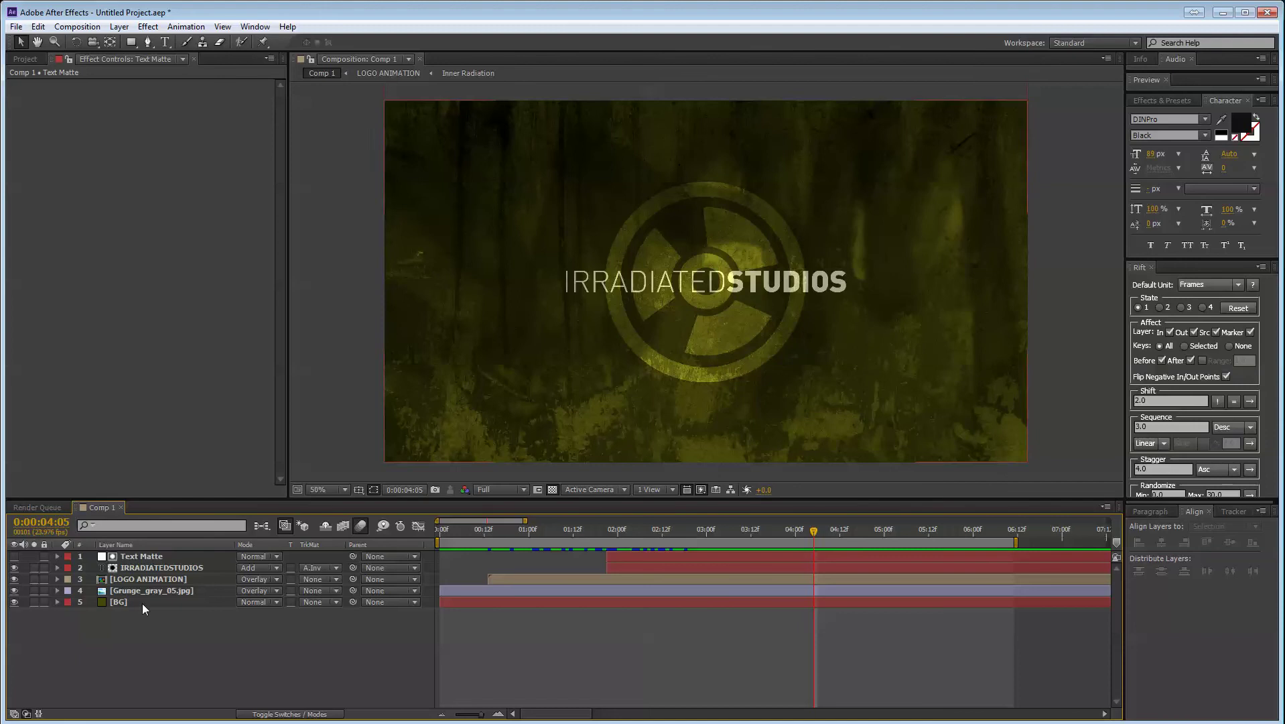
- Duplicate the LOGO ANIMATION layer and scale the upper copy to 400%
click(159, 579)
key(ctrl+d)
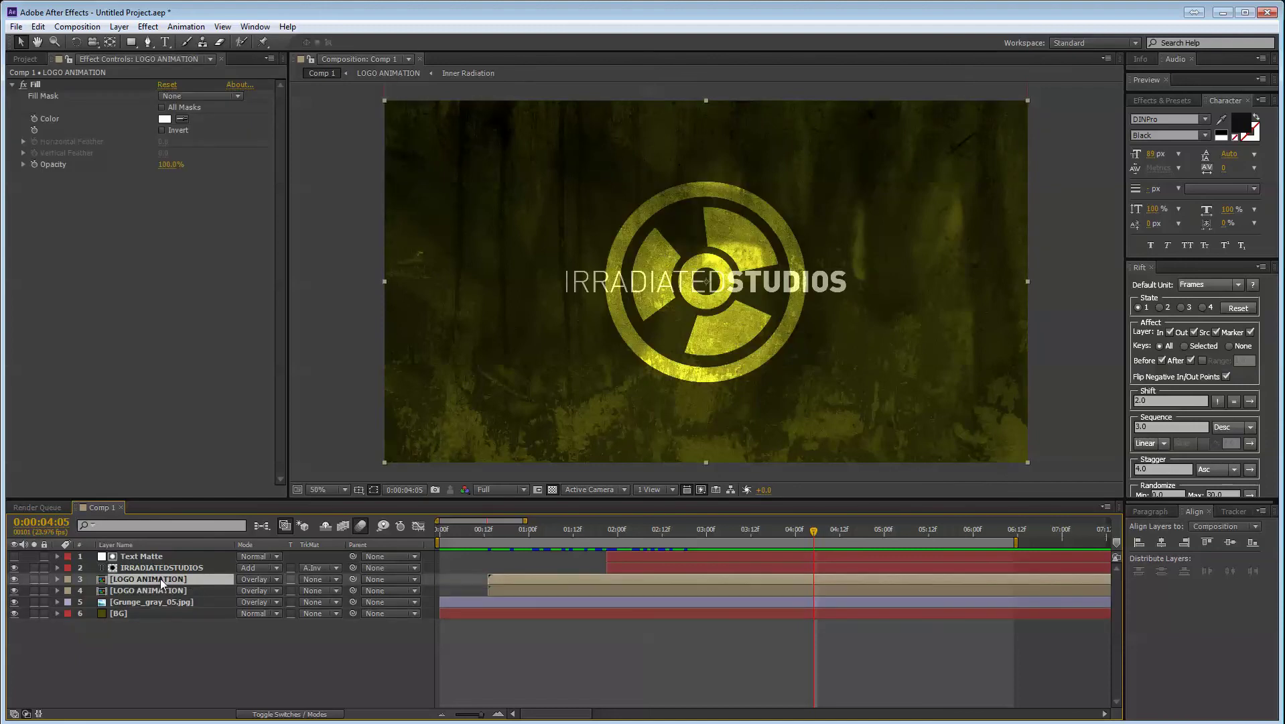
key(s)
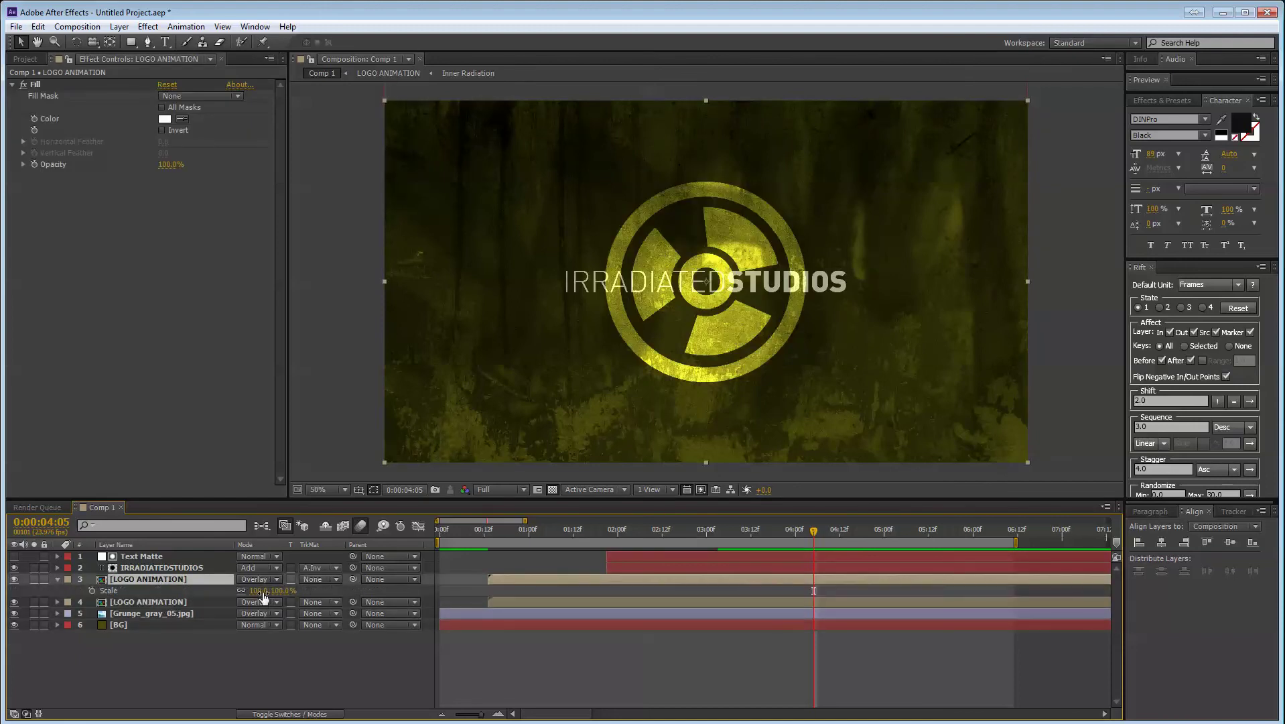
drag(268, 590, 445, 572)
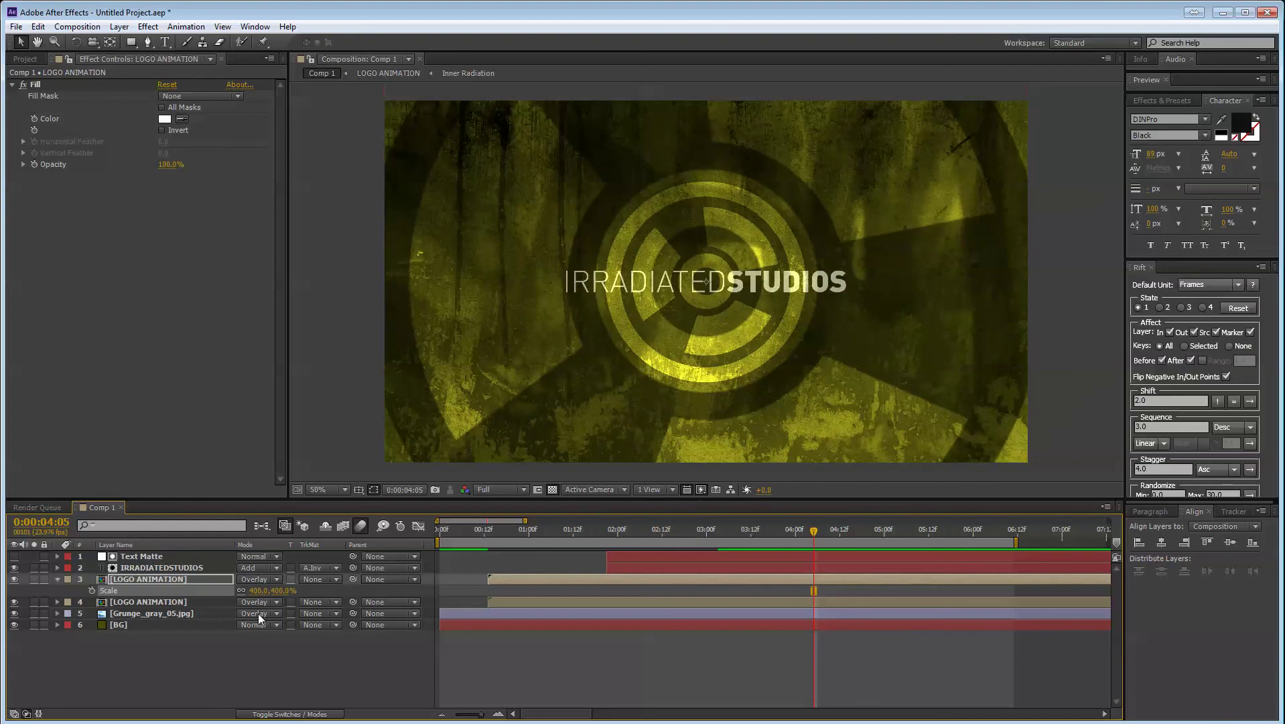
- Set the enlarged LOGO ANIMATION copy's opacity to 21% and preview it behind the main logo and title
key(t)
drag(243, 590, 161, 595)
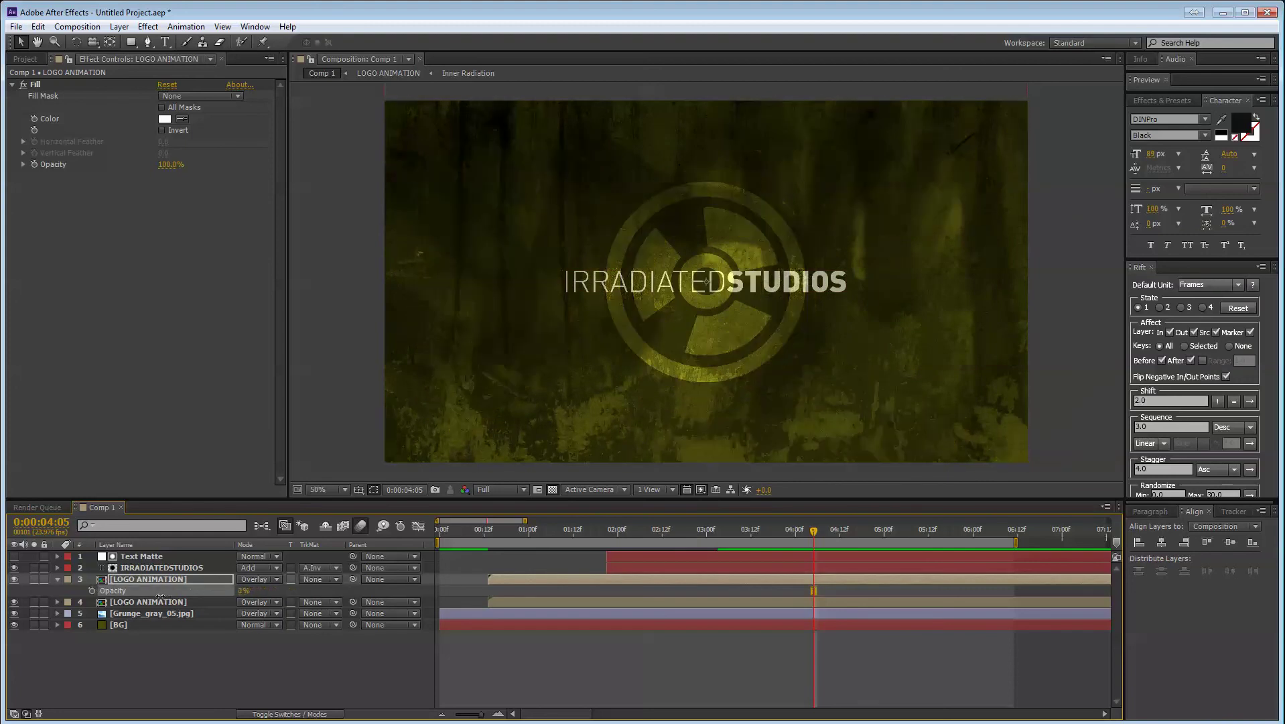
click(257, 667)
mouse_move(556, 529)
mouse_down()
mouse_move(664, 530)
mouse_move(495, 529)
mouse_move(542, 514)
mouse_up()
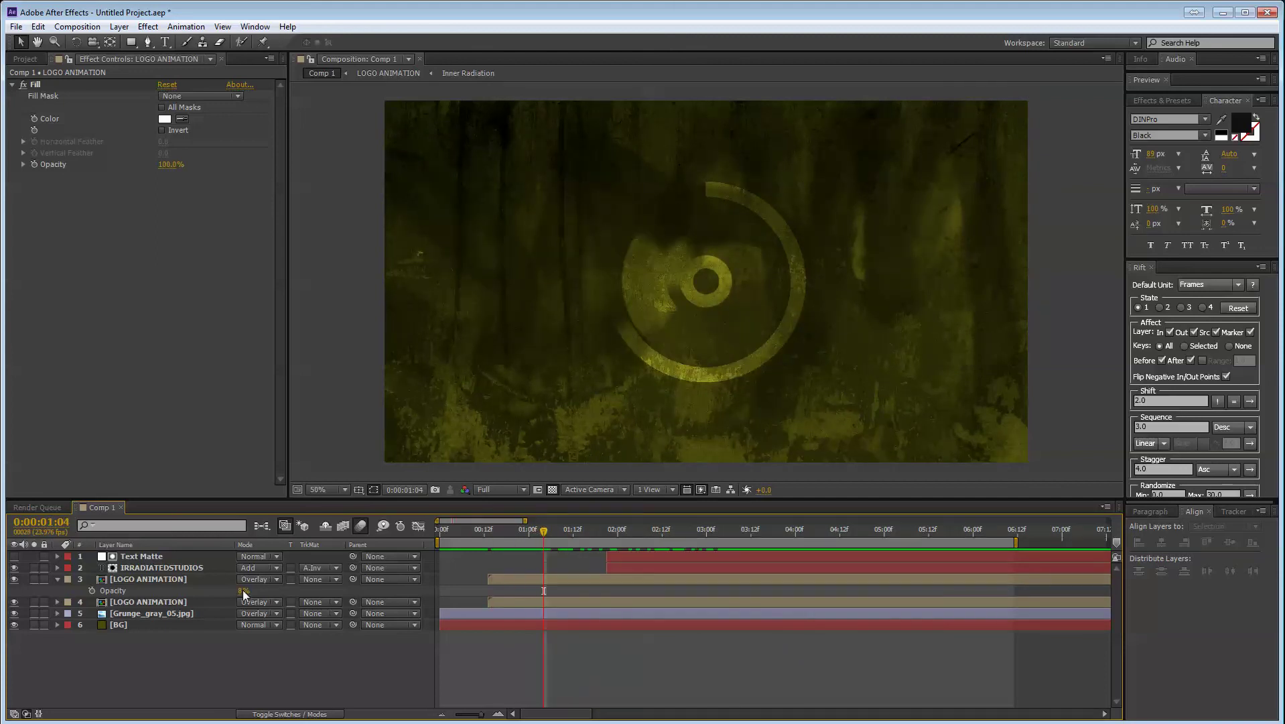
drag(240, 590, 248, 590)
click(299, 651)
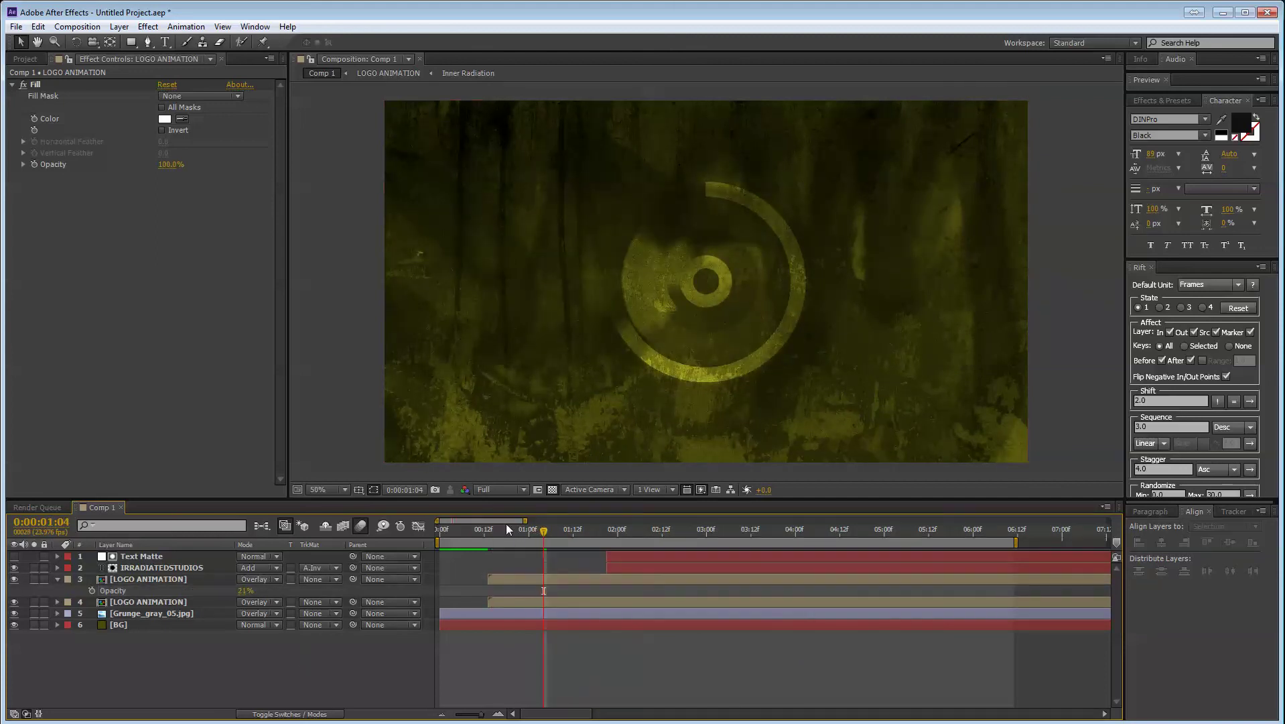
click(577, 530)
drag(586, 531, 502, 529)
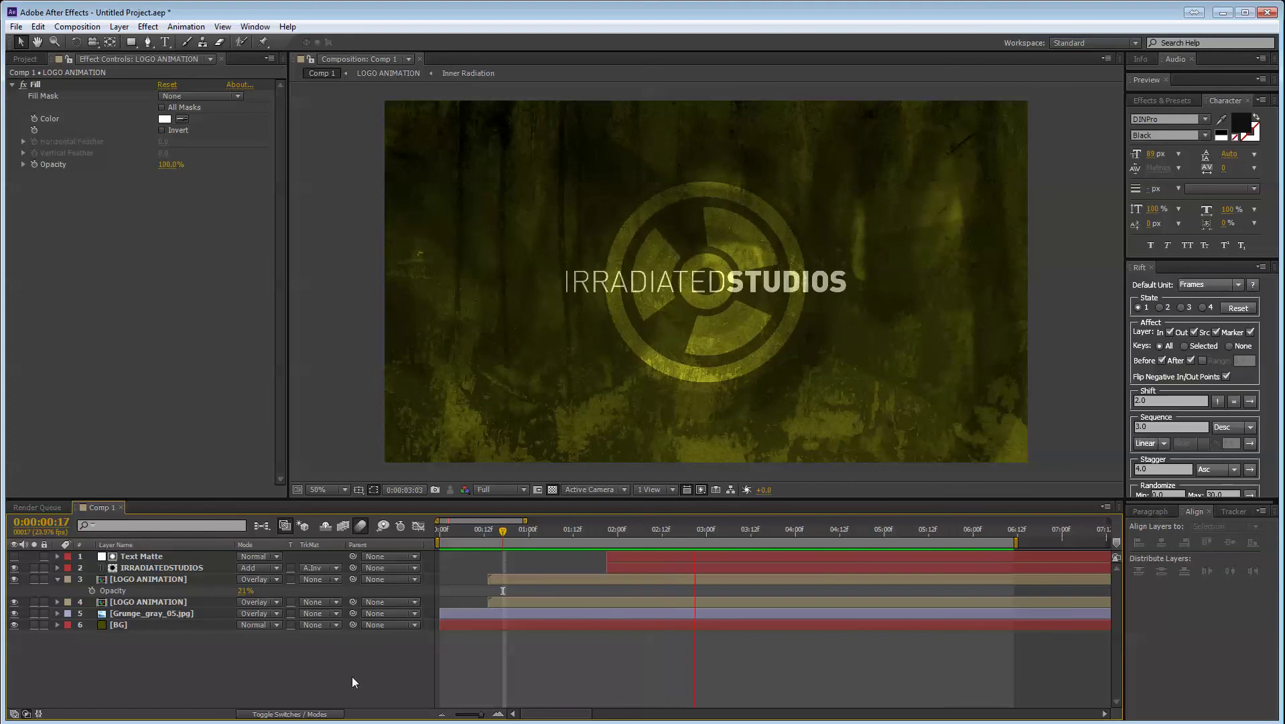
- Set the enlarged LOGO ANIMATION copy's opacity to 42% and preview it against the title along the timeline
drag(245, 591, 264, 601)
click(296, 677)
key(KP_0)
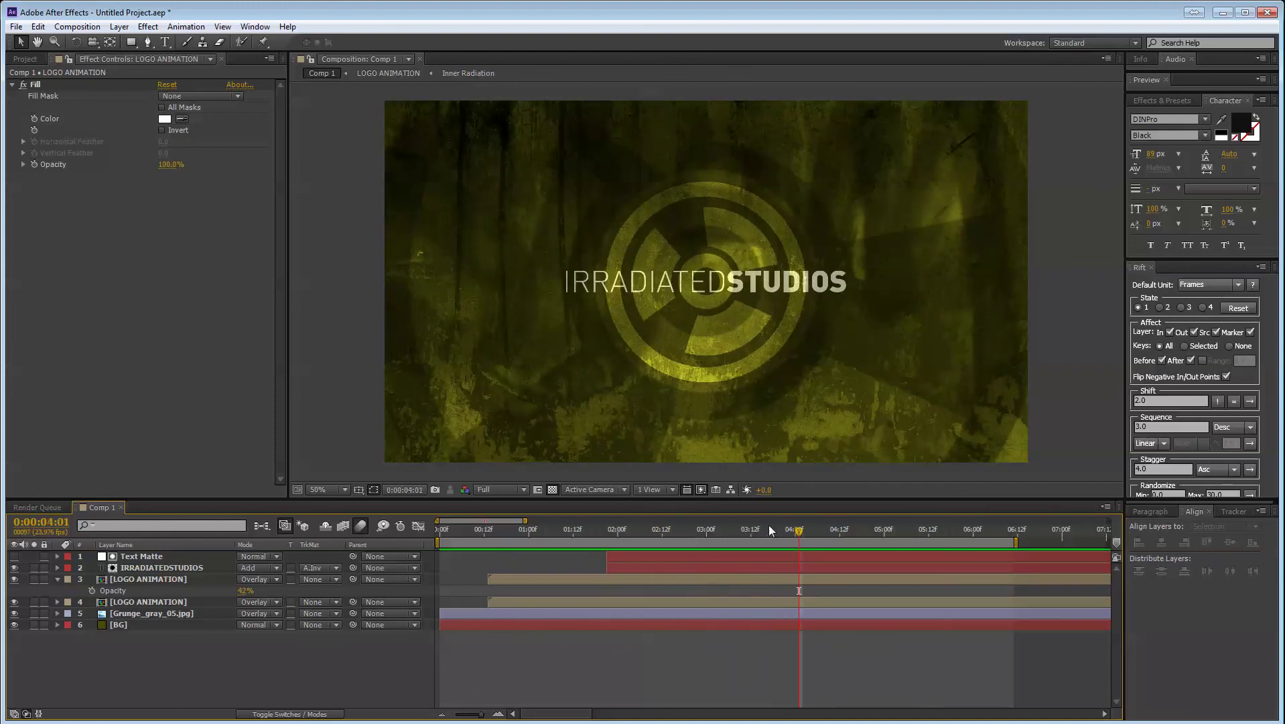
drag(765, 526, 795, 570)
drag(638, 526, 835, 539)
drag(683, 548, 881, 533)
drag(611, 529, 817, 531)
click(704, 280)
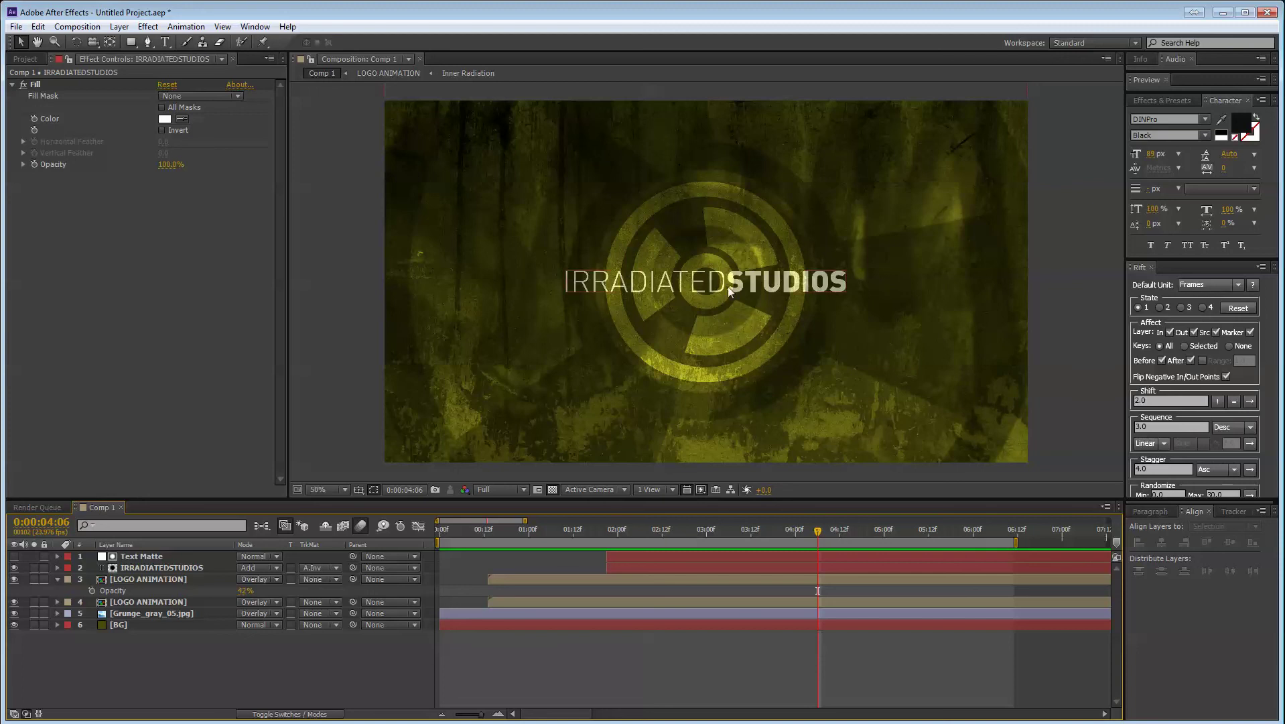
click(685, 683)
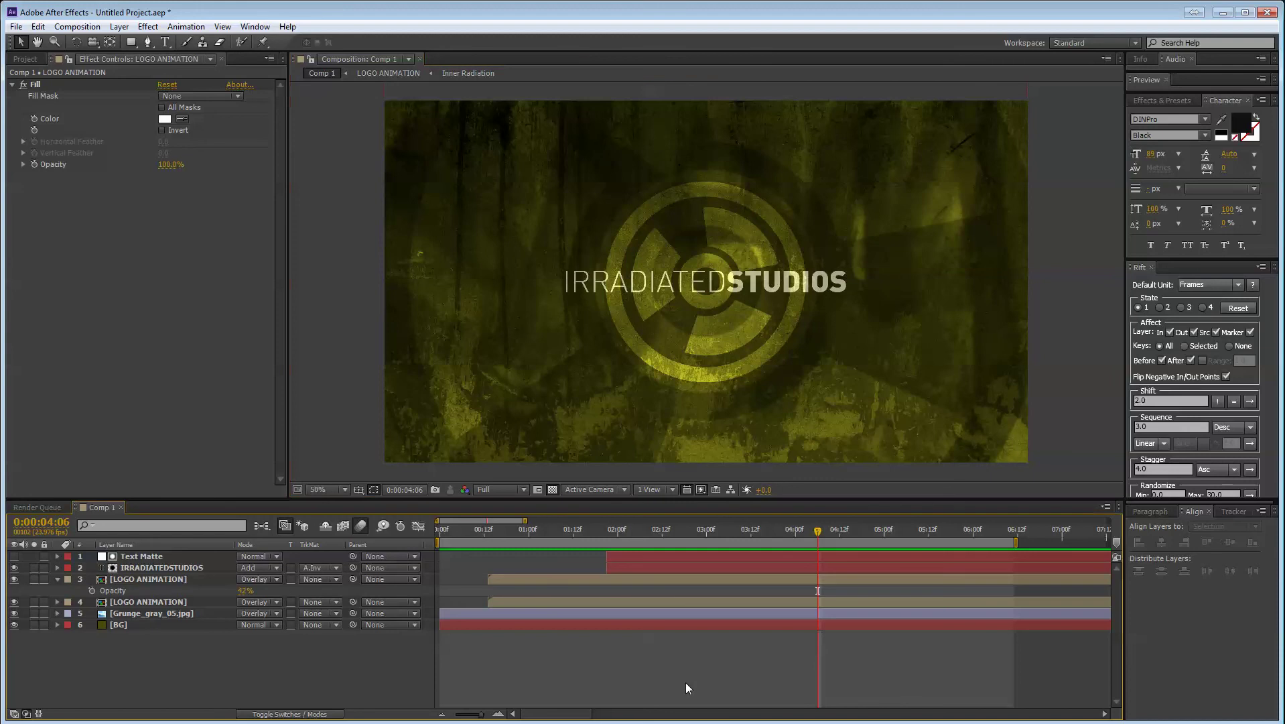
- Set the lower, original-size LOGO ANIMATION layer's opacity to 54%
click(156, 603)
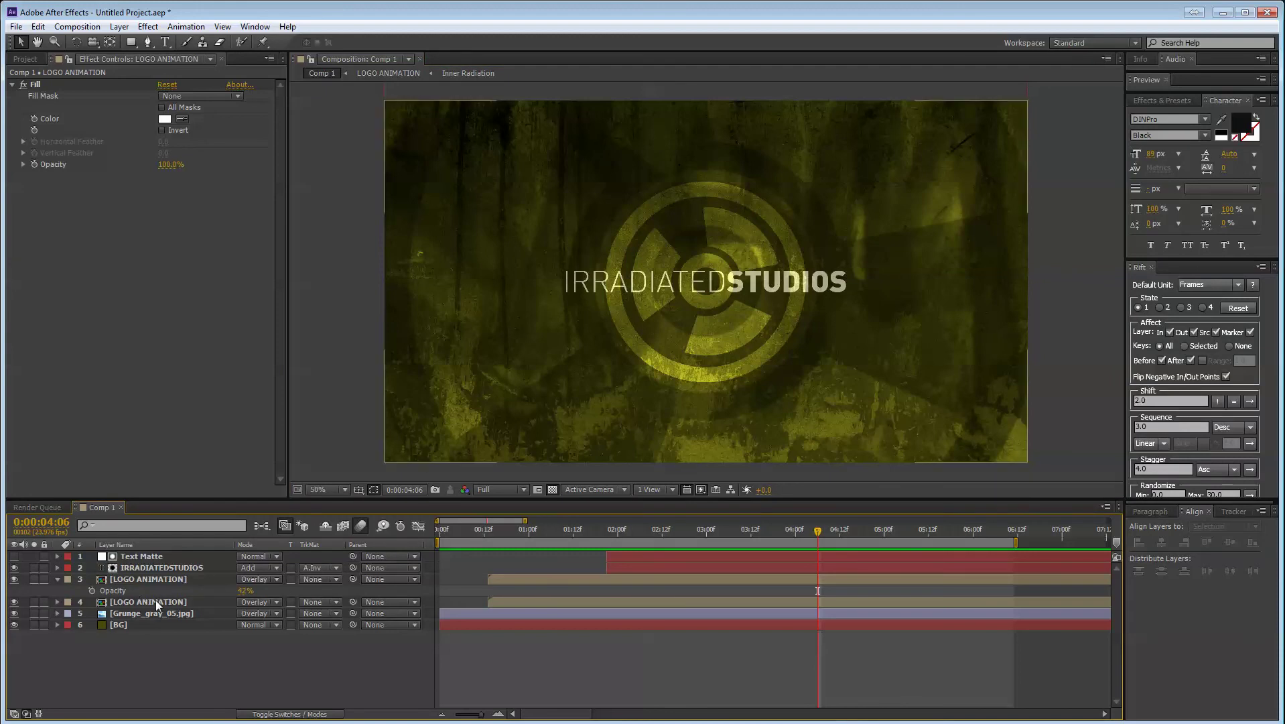
key(t)
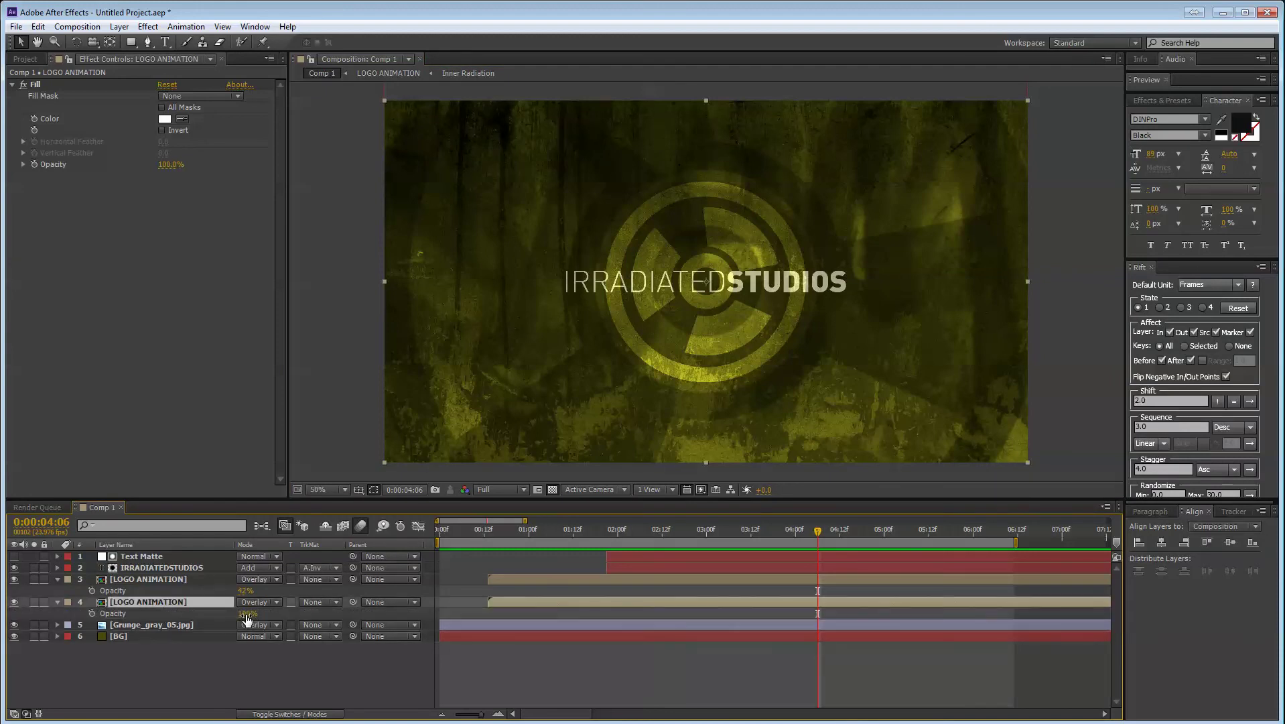
drag(247, 613, 239, 671)
click(241, 678)
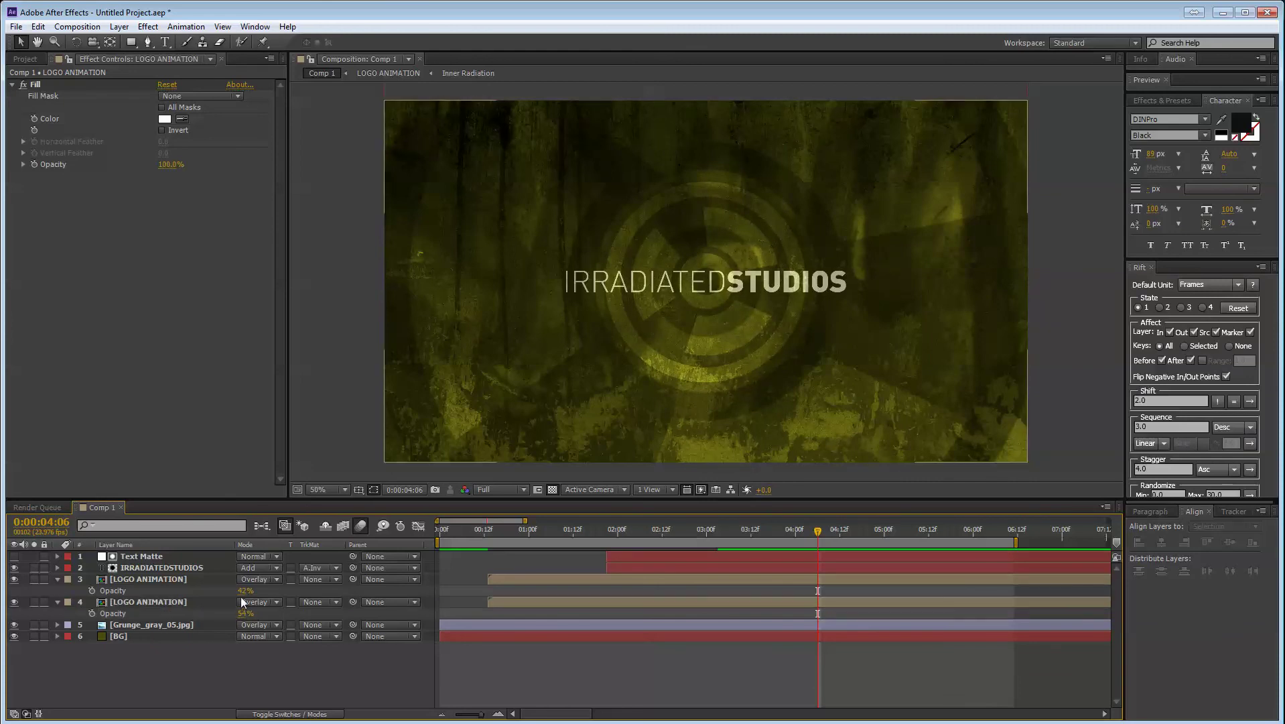
- Preview the composition from the start and check how the title reads over the dimmed logo
drag(600, 531, 676, 556)
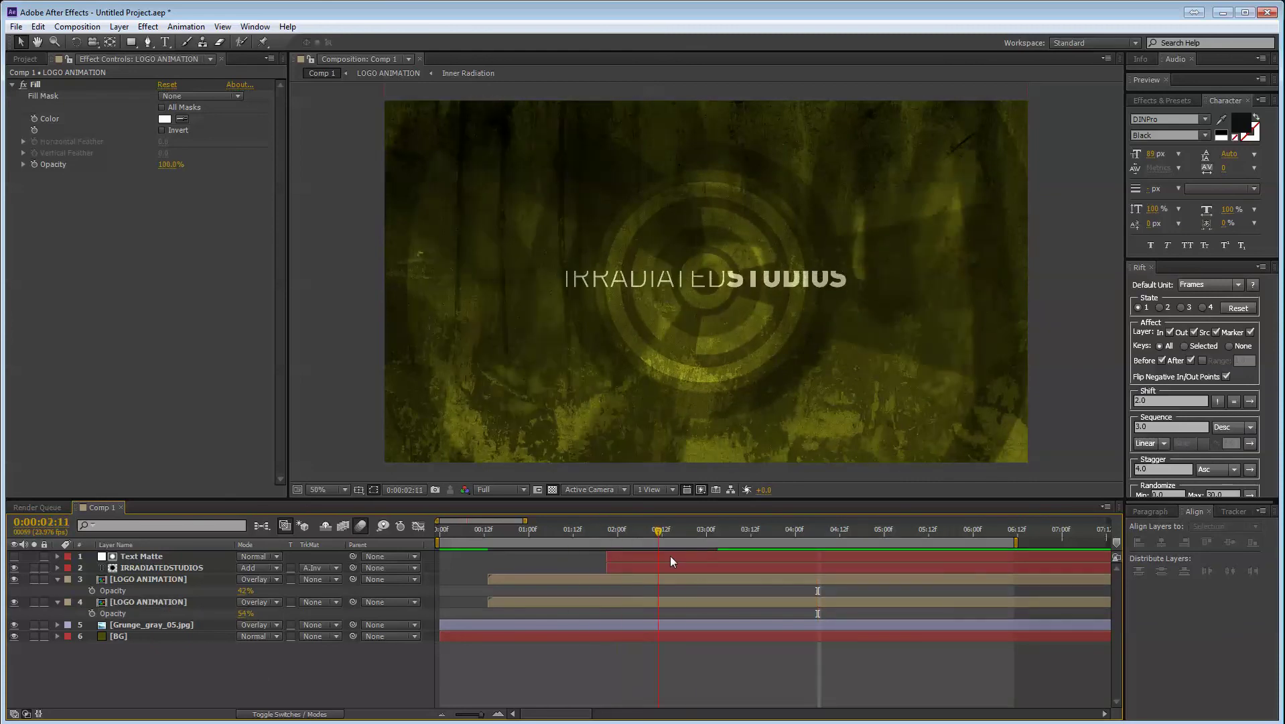
key(Home)
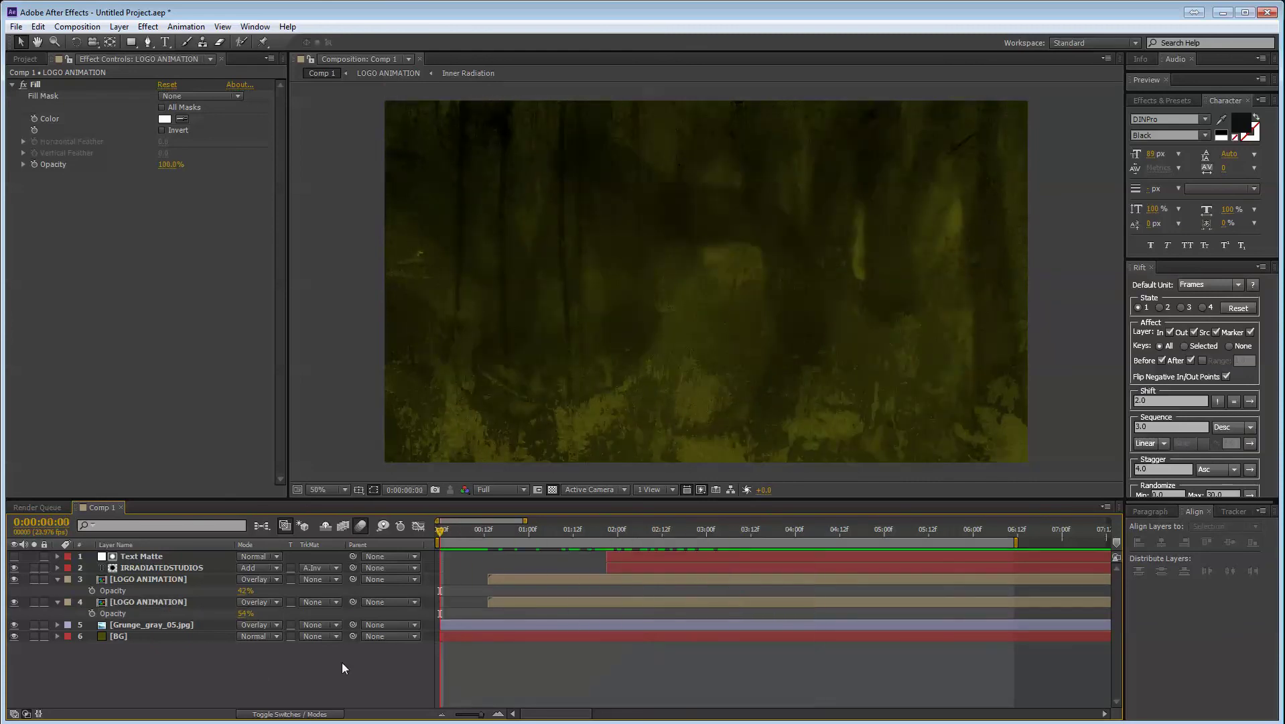
key(KP_0)
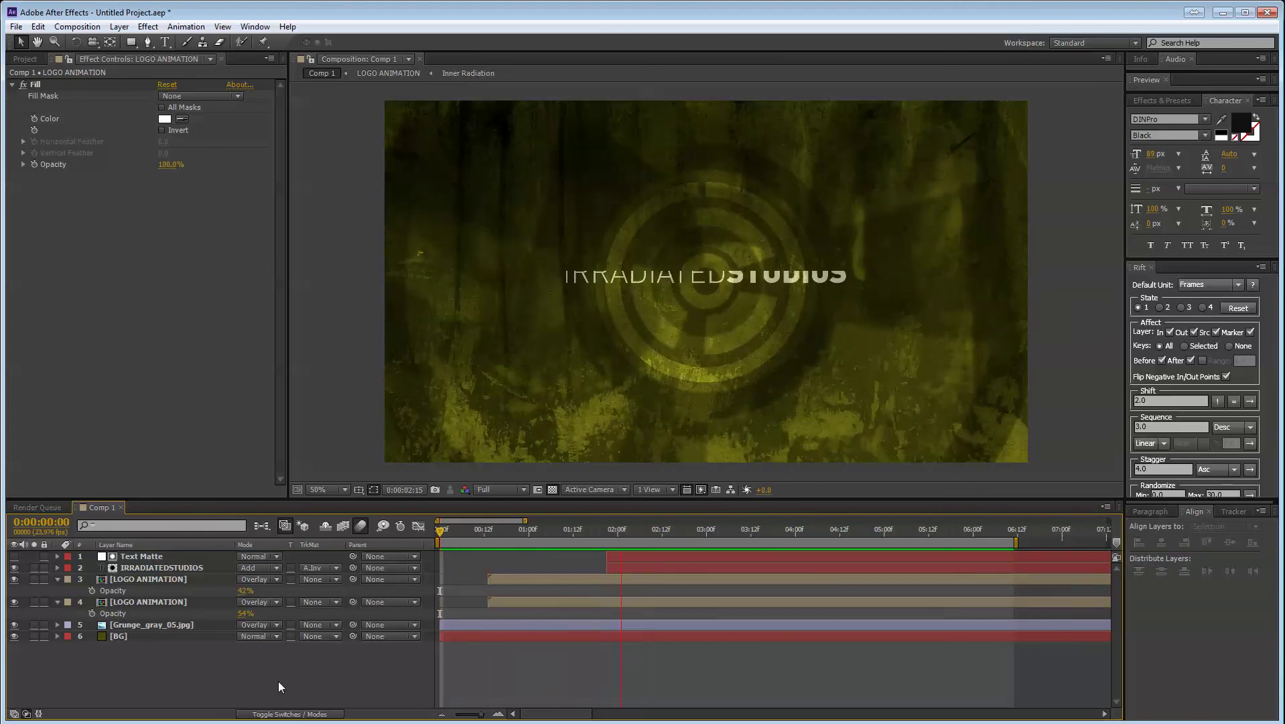
key(space)
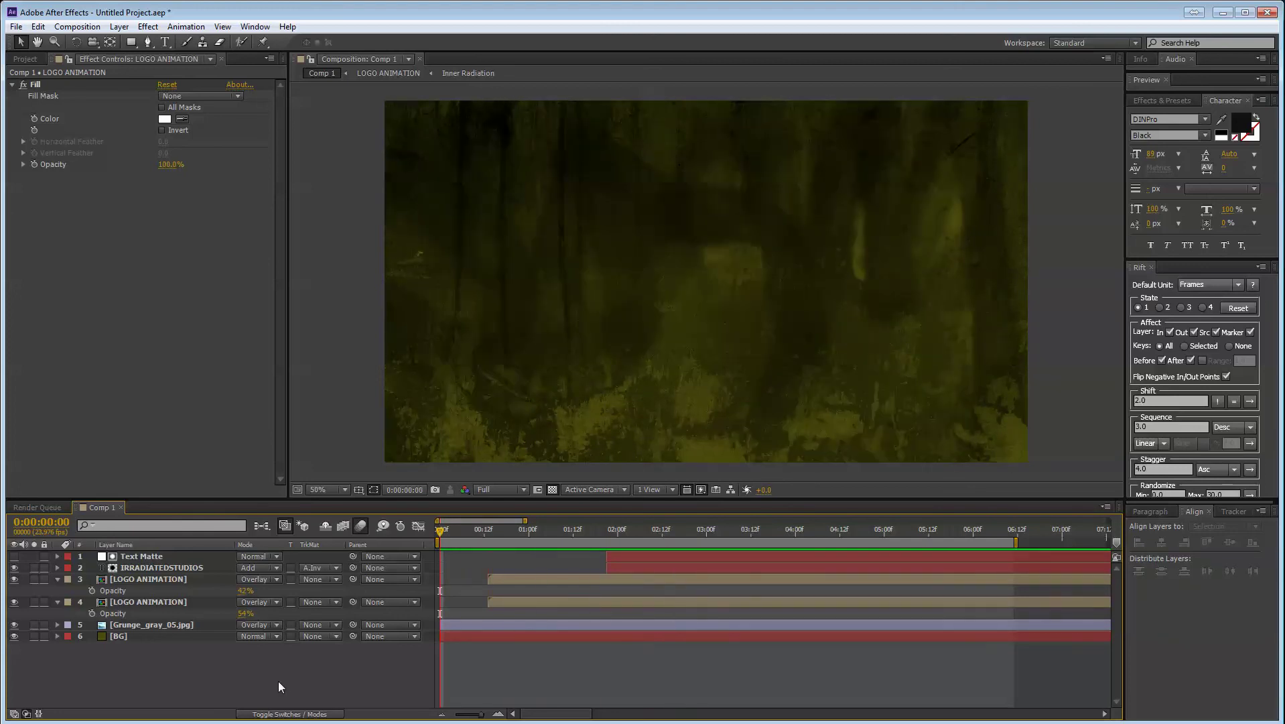
drag(489, 532, 858, 529)
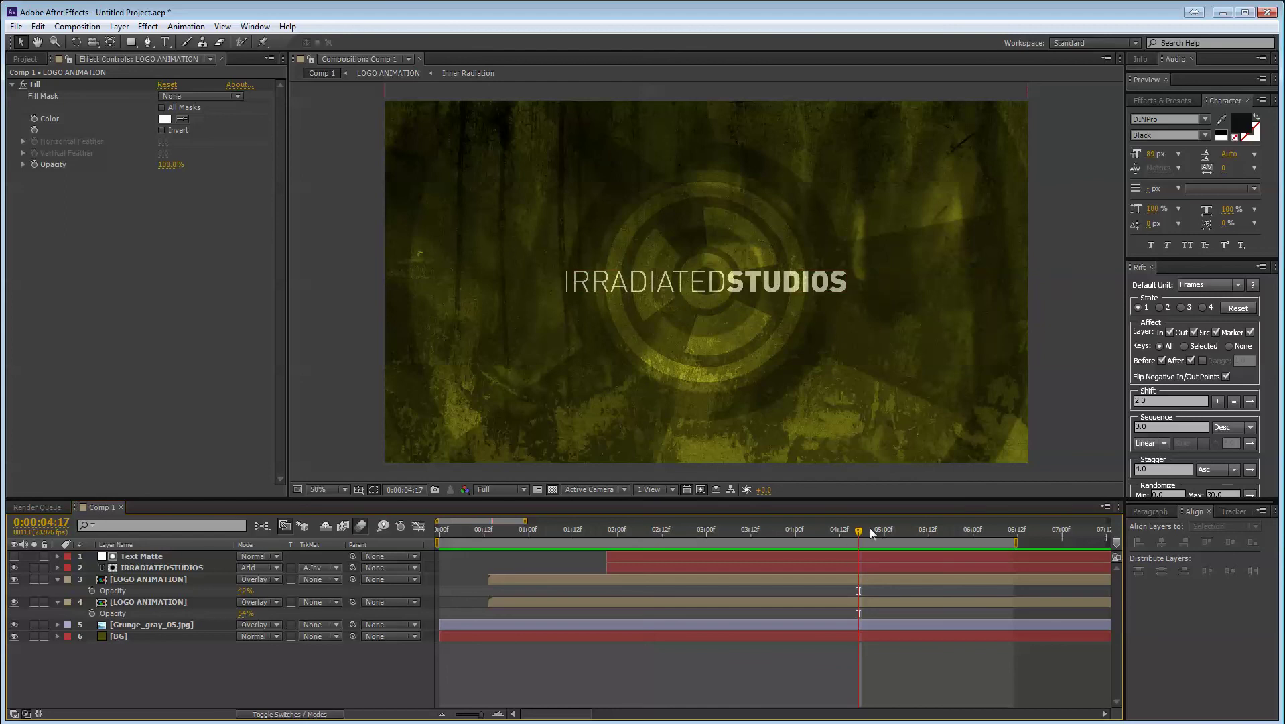
click(630, 528)
drag(620, 522, 765, 530)
- Switch to Windows Explorer and examine the brush images in the High folder of Riot_Gear_FX's Brush_Paint_Images
key(alt+Tab)
click(784, 333)
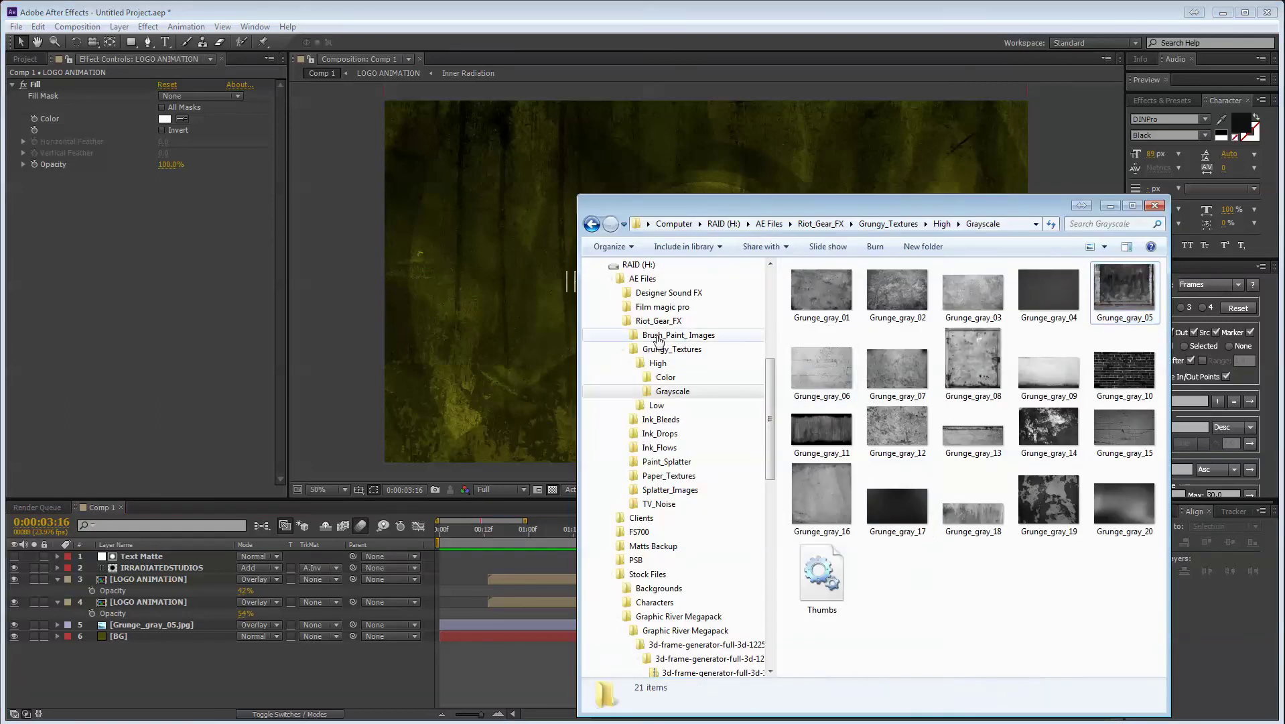
click(592, 224)
click(590, 224)
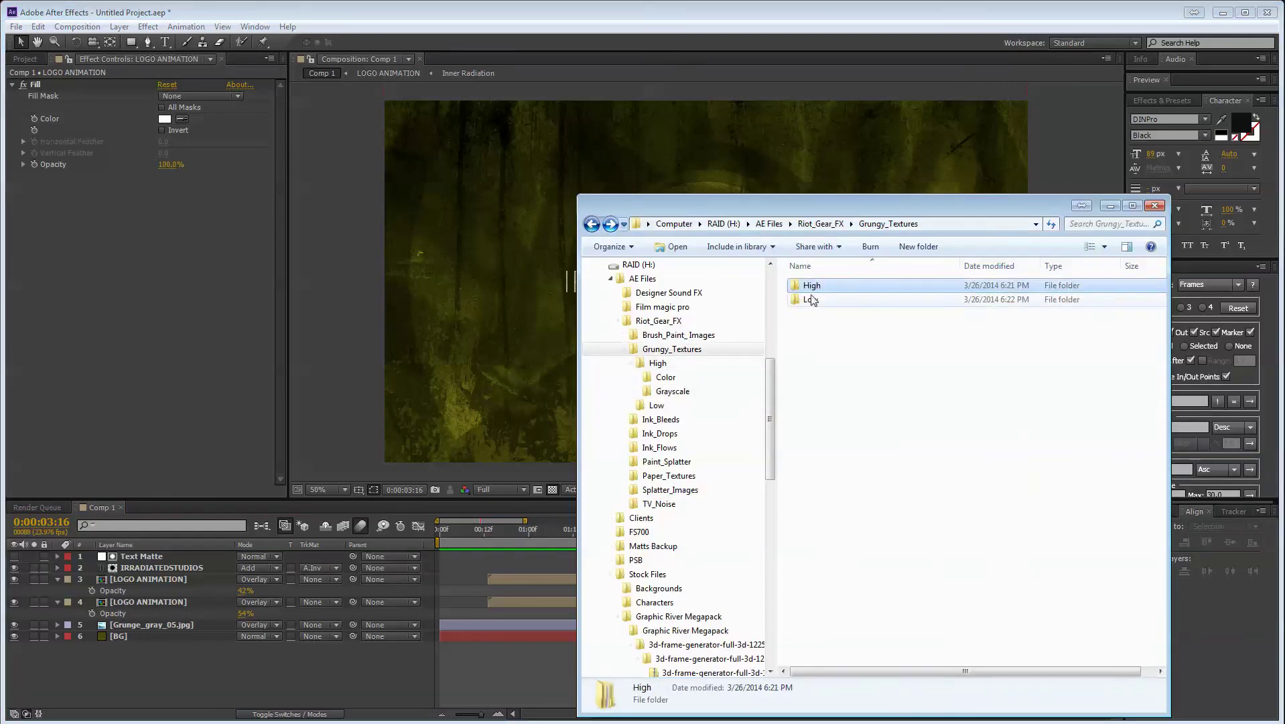
click(590, 223)
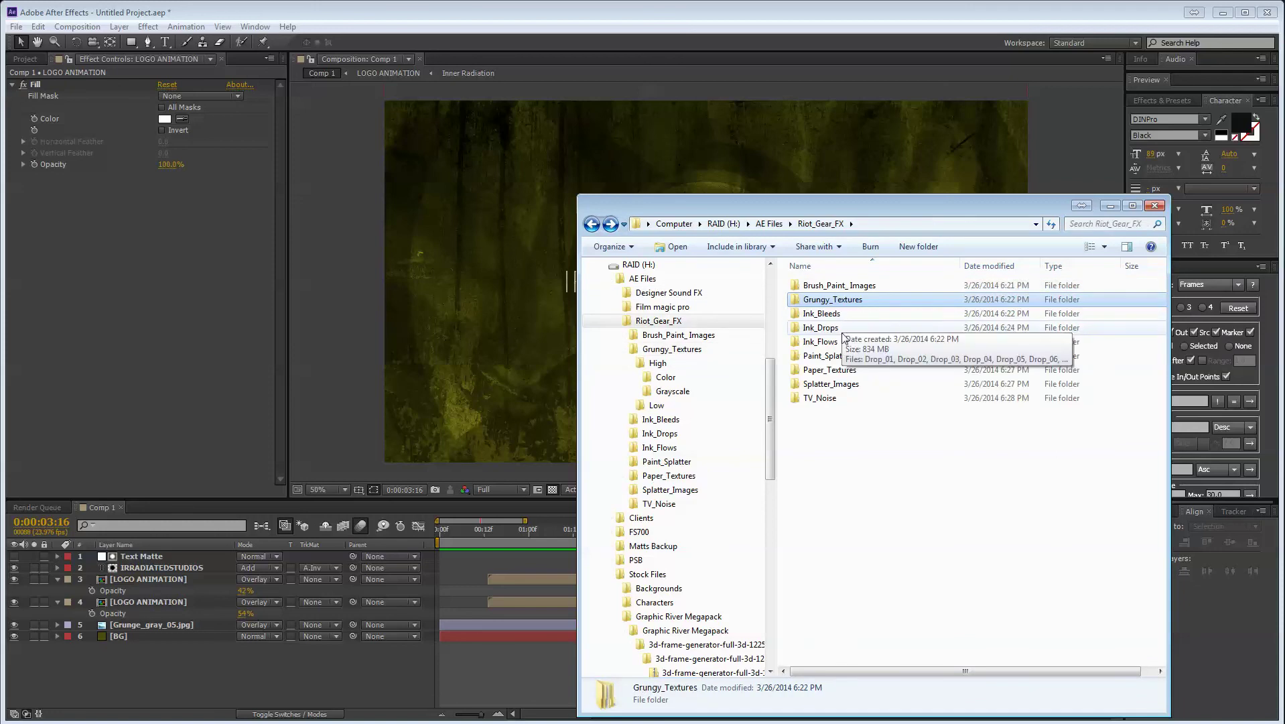
click(839, 286)
double_click(839, 287)
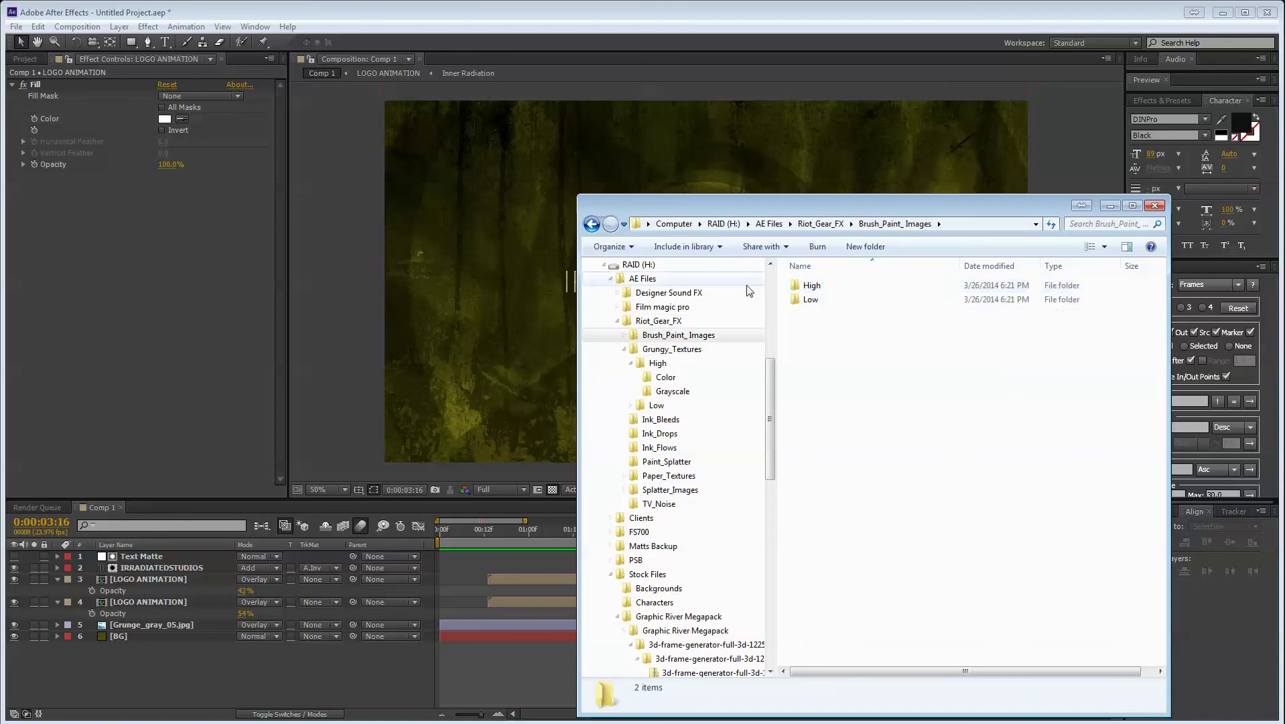
double_click(826, 287)
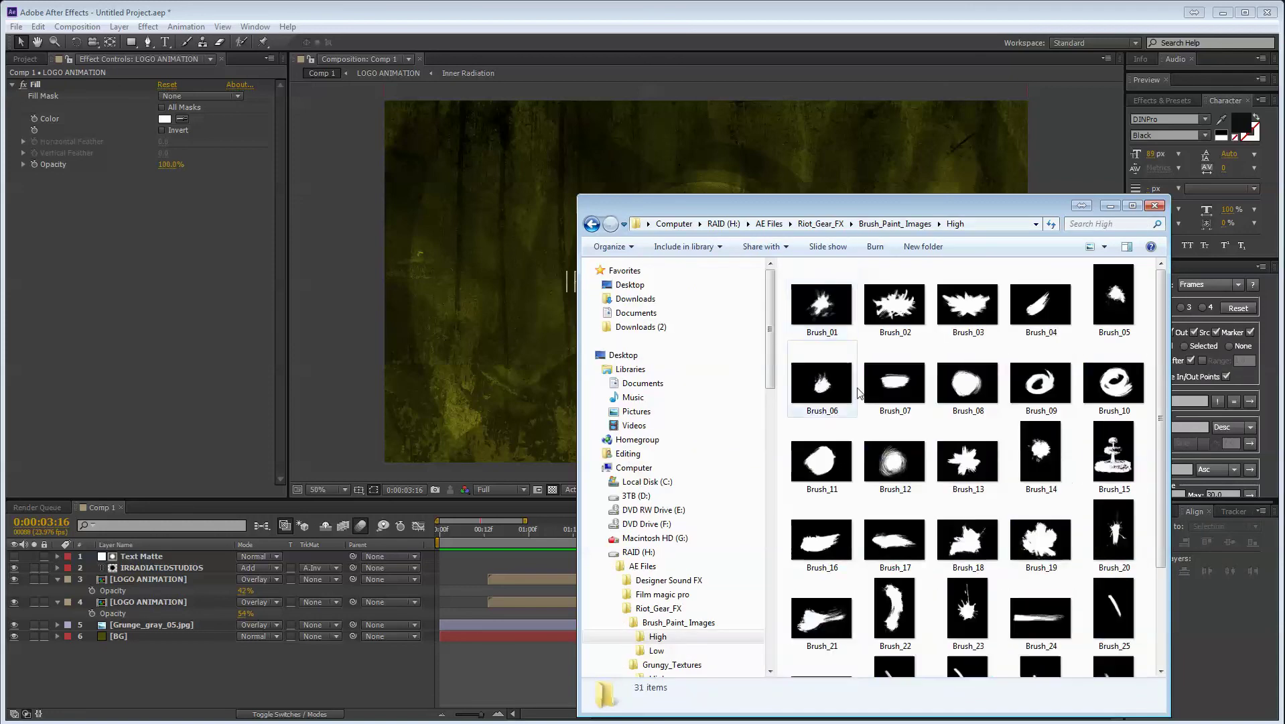
click(592, 224)
click(592, 225)
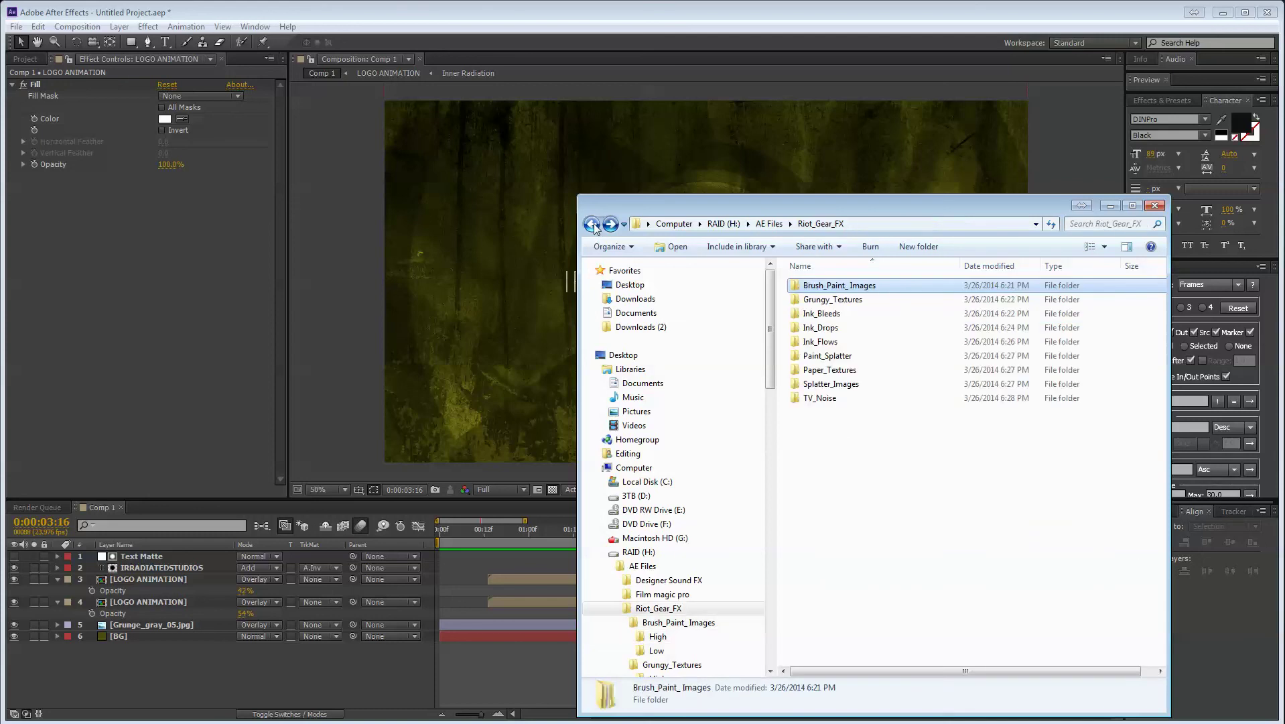
- Examine the high-resolution Paper_Textures images in Riot_Gear_FX and return to After Effects
double_click(830, 369)
double_click(824, 285)
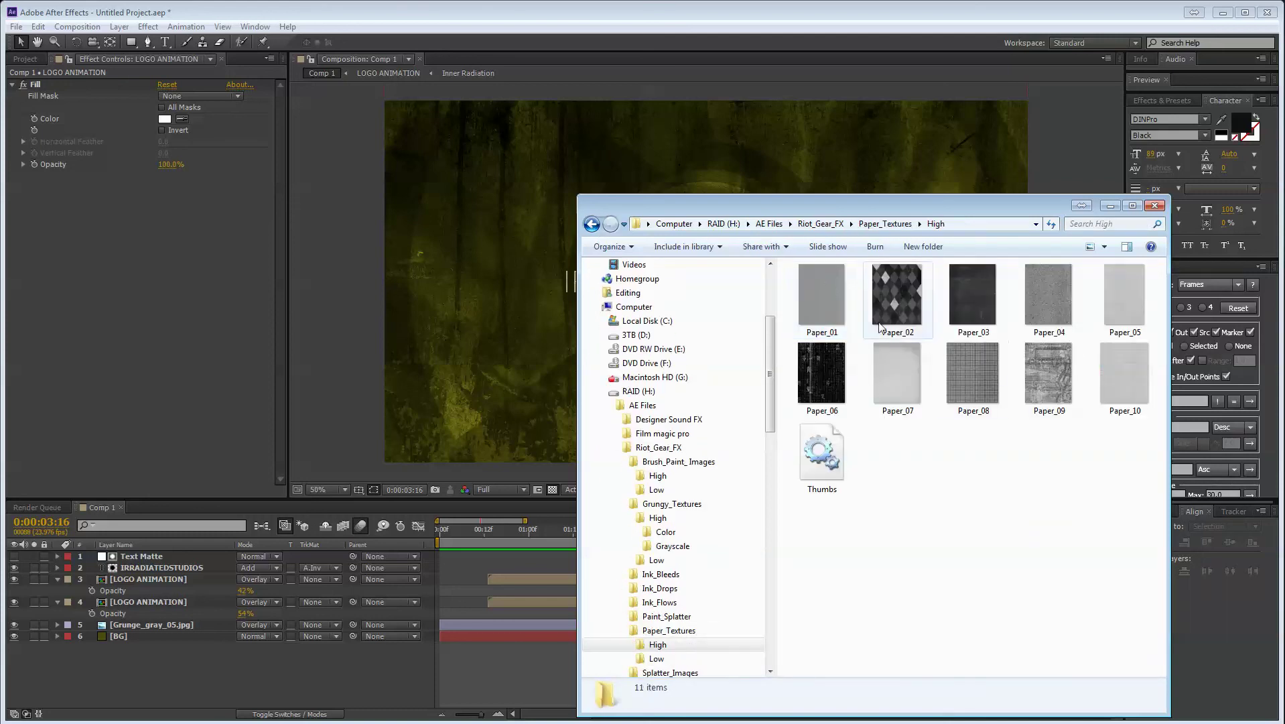
click(592, 225)
click(592, 225)
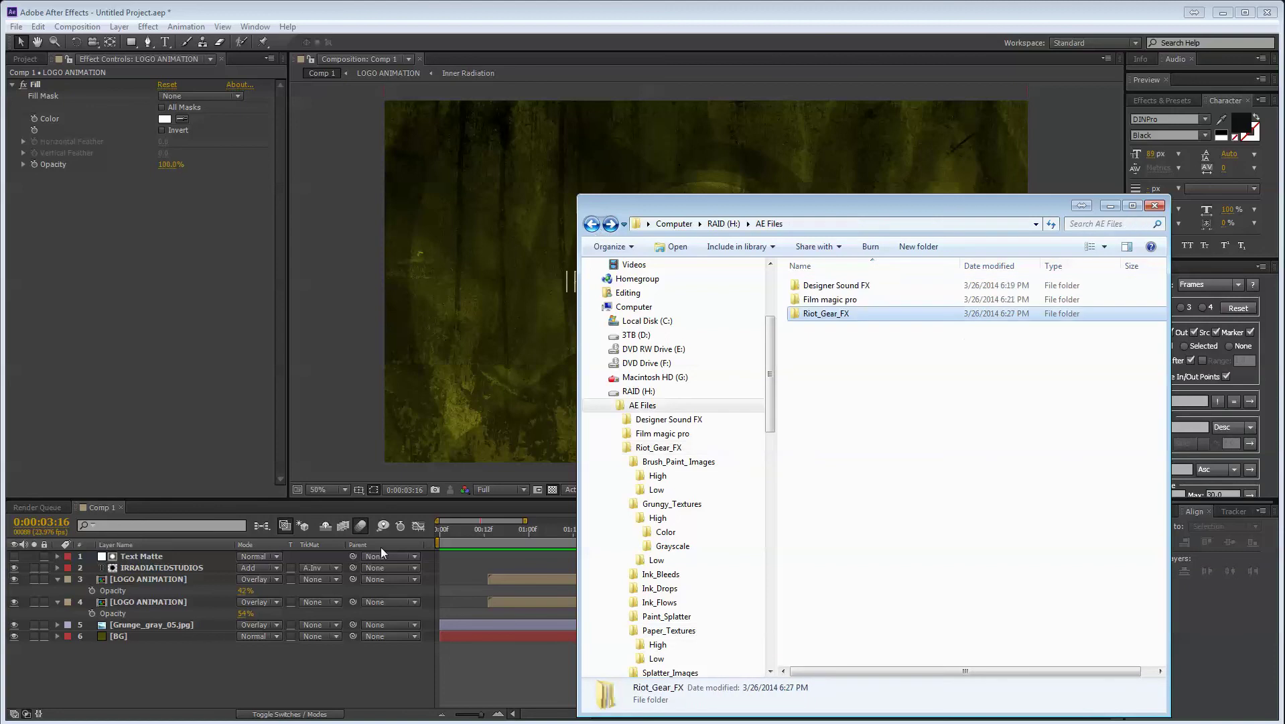
click(285, 655)
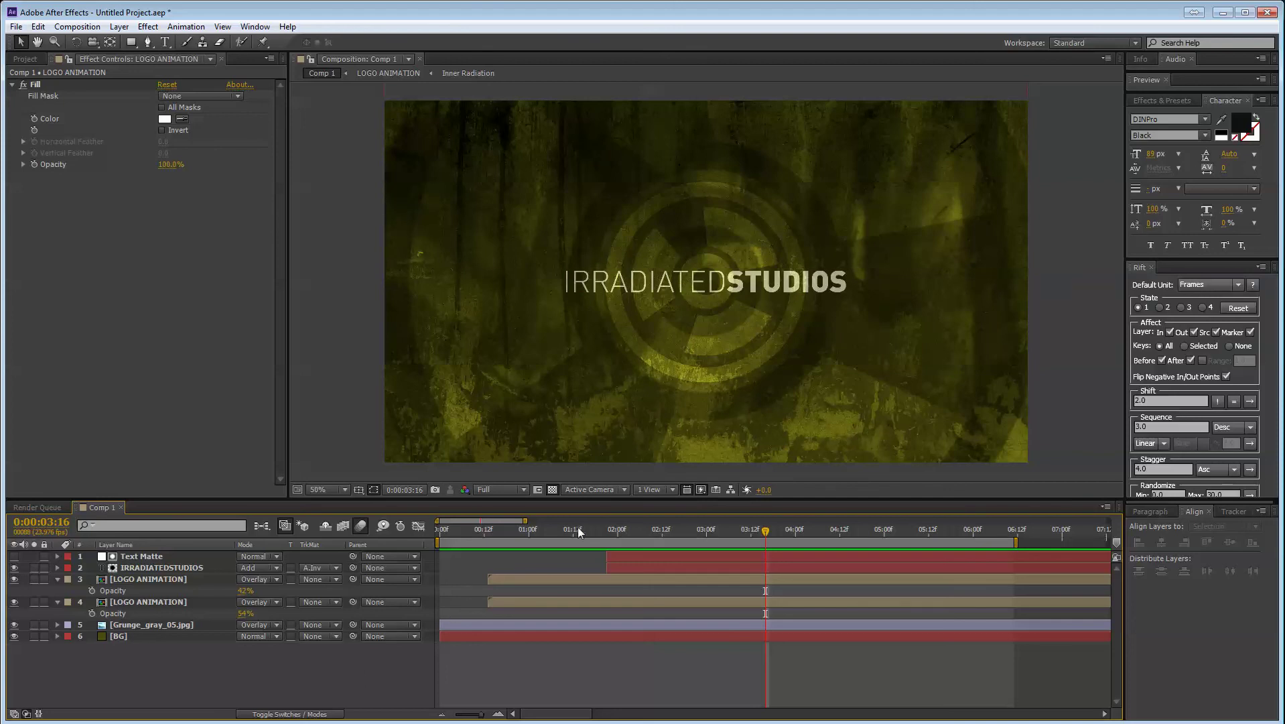
- Collapse the open properties of all layers and add a new adjustment layer above the Text Matte layer
drag(504, 531, 758, 528)
key(ctrl+a)
key(ctrl+grave)
right_click(165, 652)
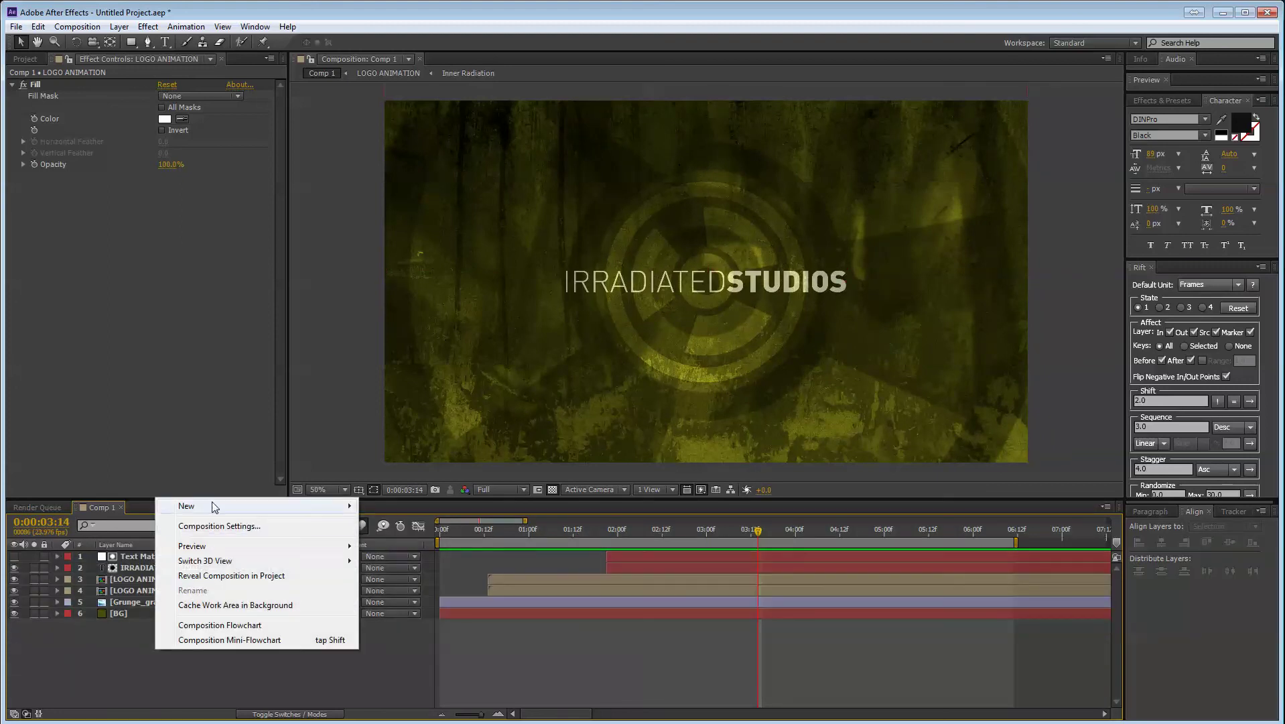
mouse_move(212, 506)
click(445, 607)
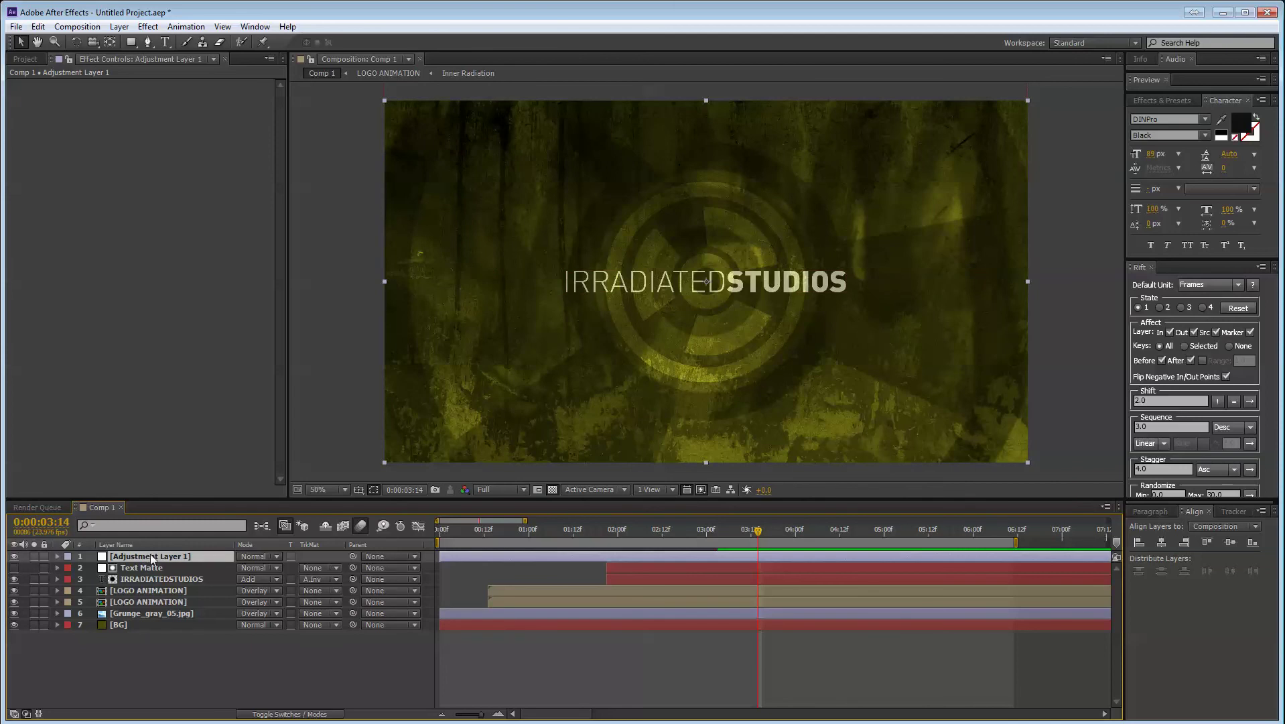
- Find the Curves effect and apply it to the adjustment layer
click(1165, 100)
click(1190, 114)
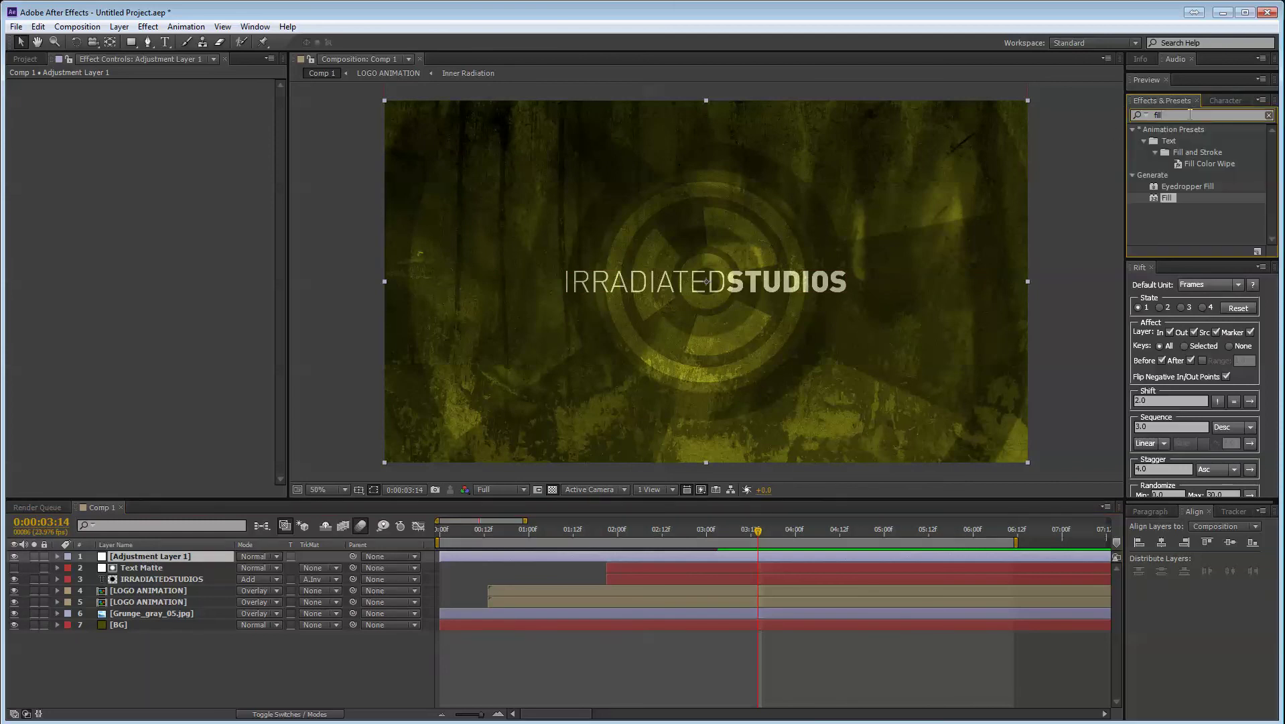
text(cur)
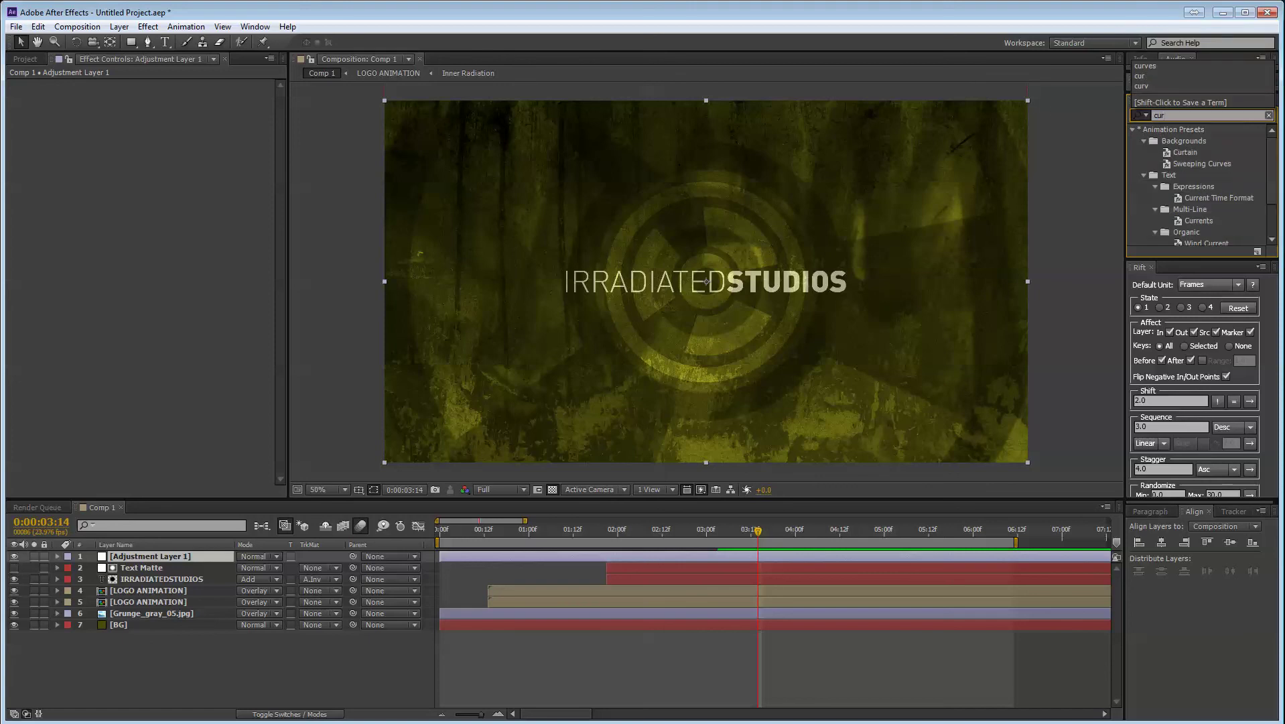
text(v)
drag(1186, 178, 175, 553)
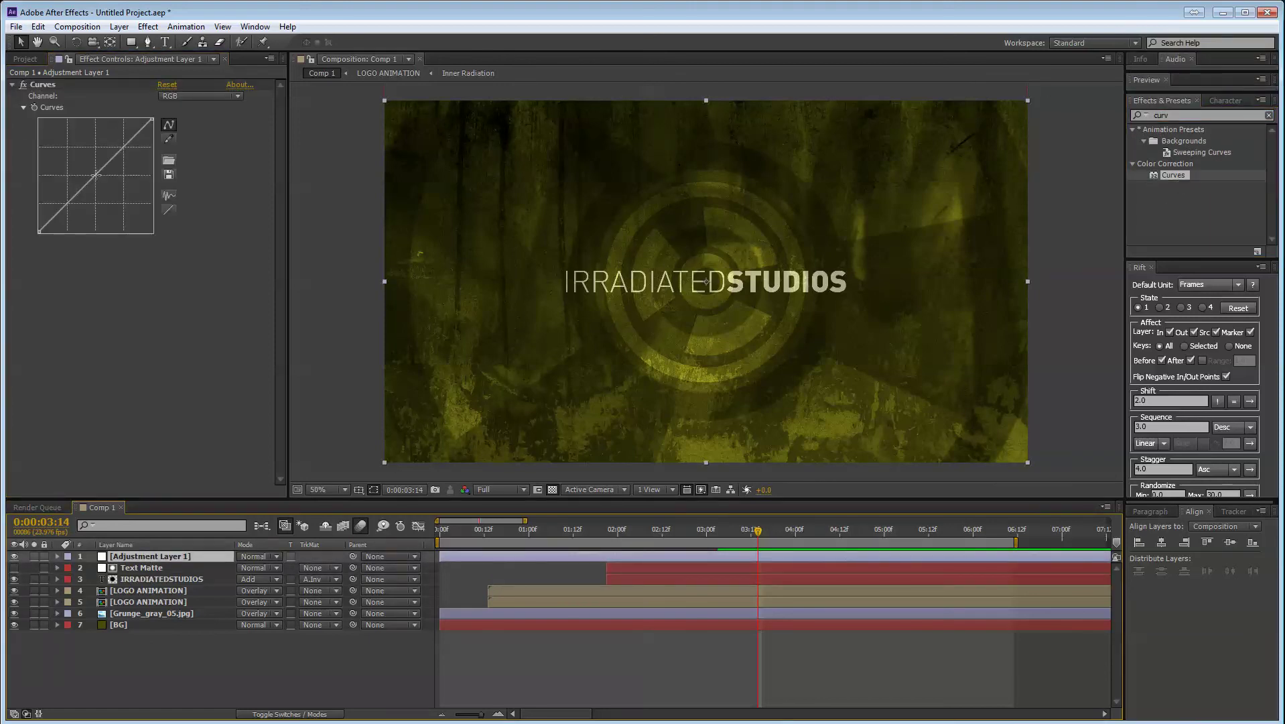
- Pull the midpoint of the adjustment layer's RGB curve slightly down to darken the composition
drag(96, 176, 122, 209)
key(ctrl+z)
drag(93, 176, 104, 189)
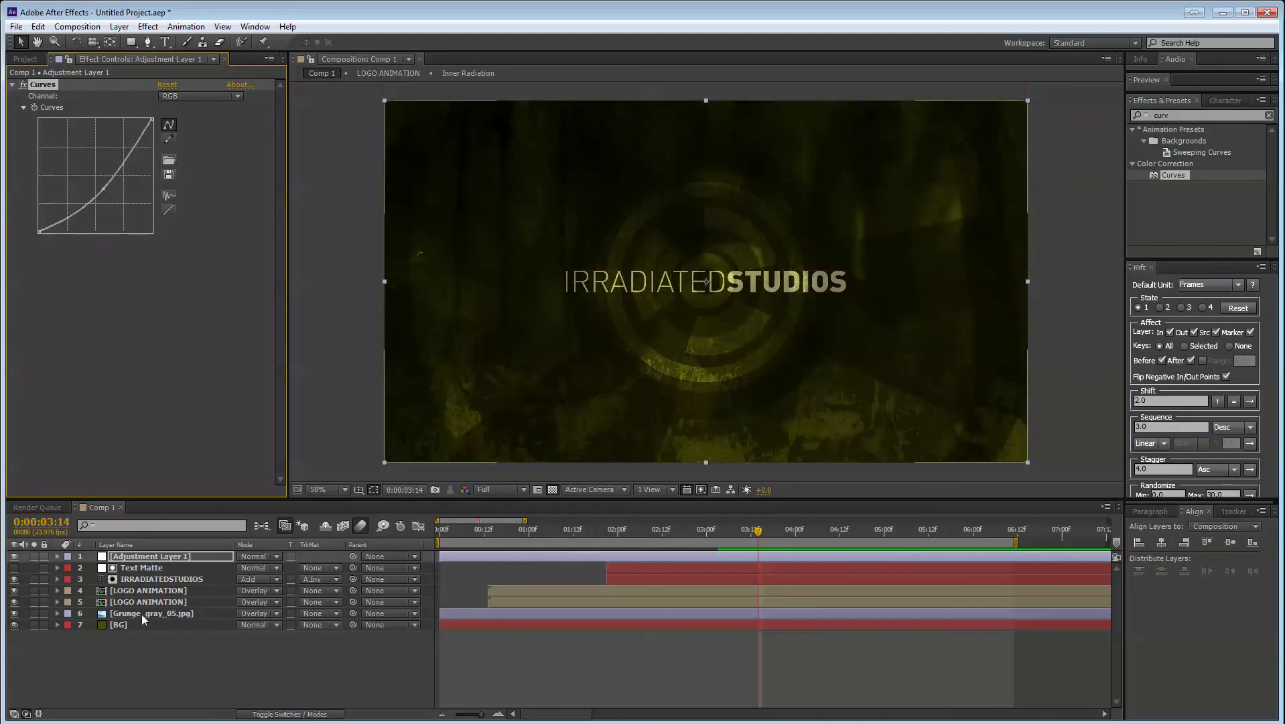
- Try placing the adjustment layer between the two LOGO ANIMATION layers so its curves affect only the layers beneath
click(141, 567)
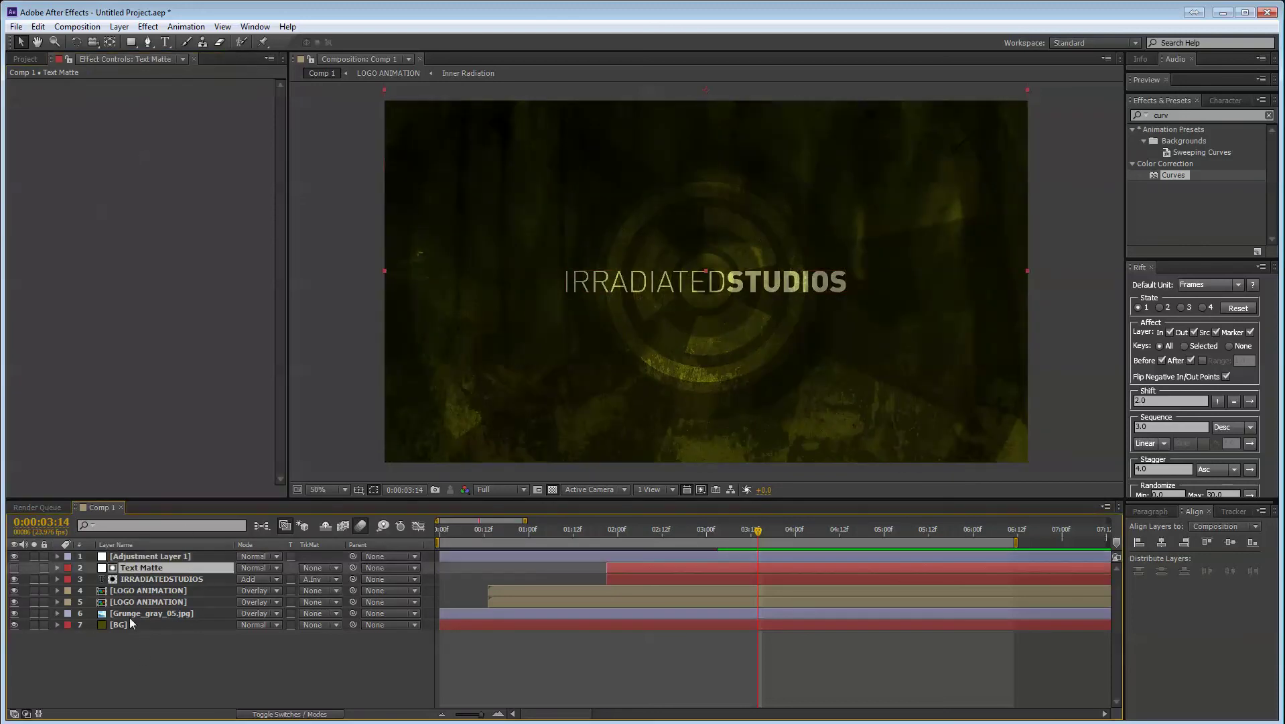
shift+click(130, 620)
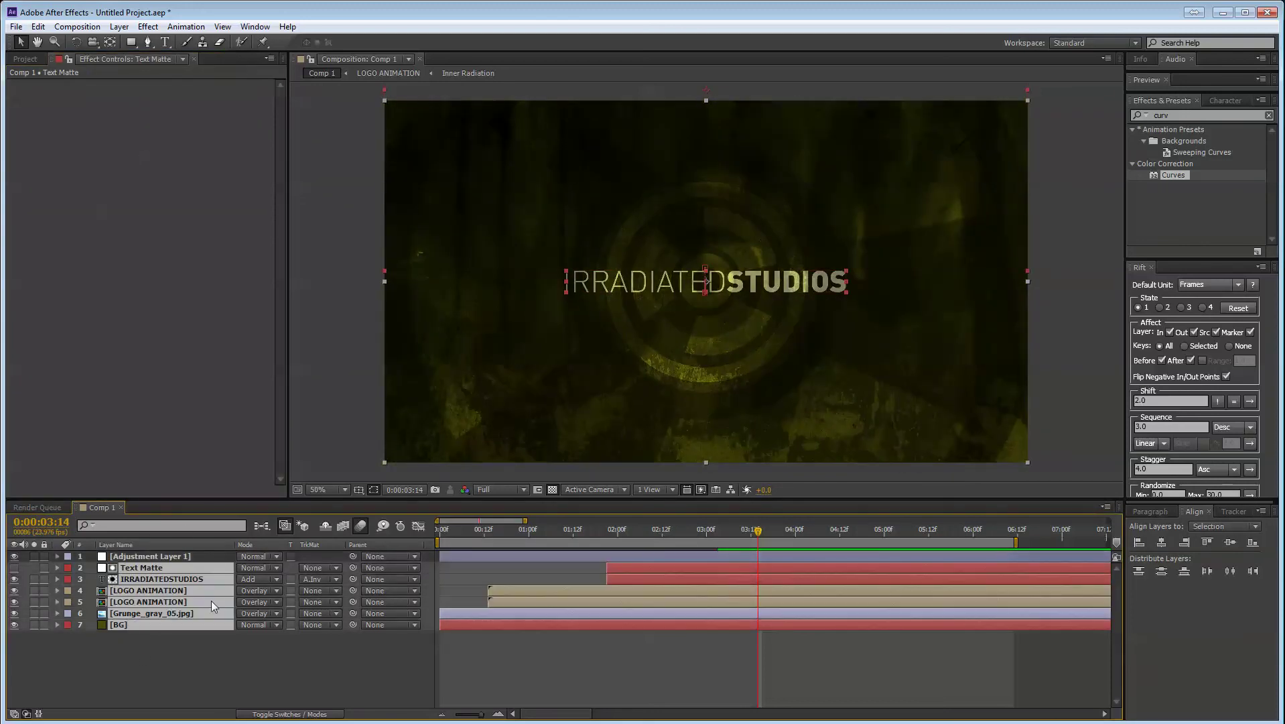
click(142, 658)
drag(147, 558, 141, 589)
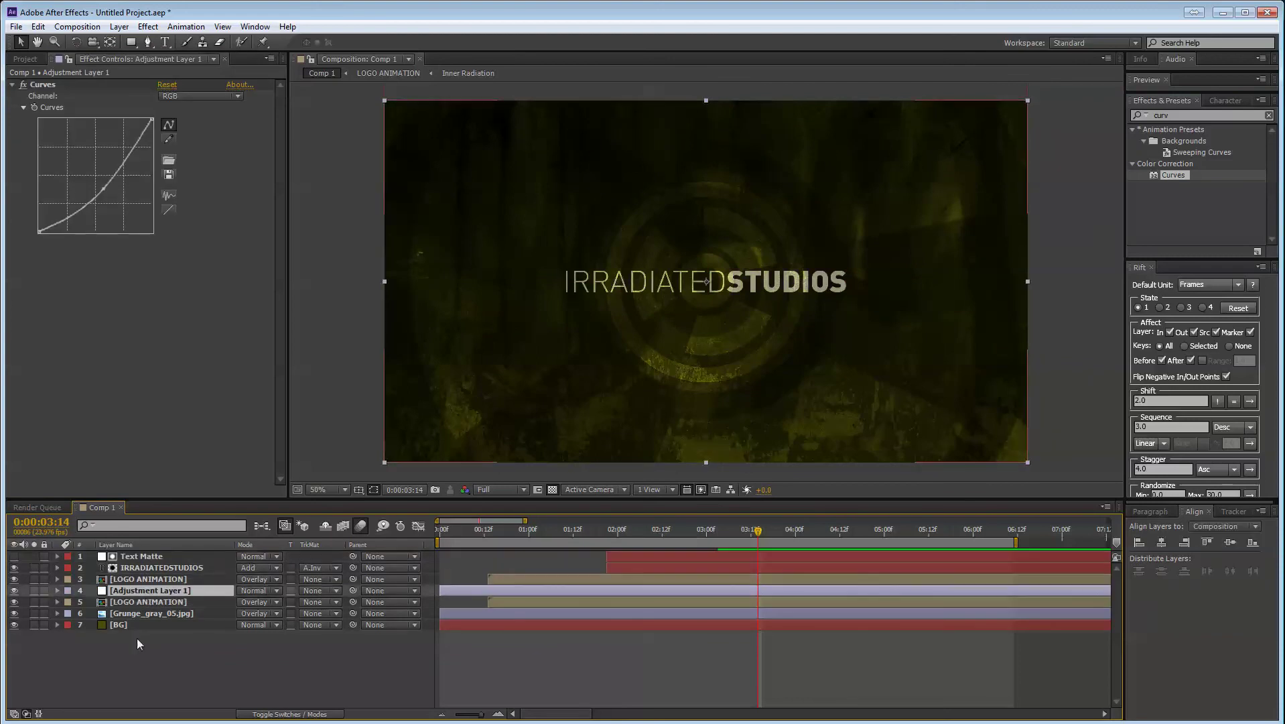
click(136, 601)
shift+click(136, 603)
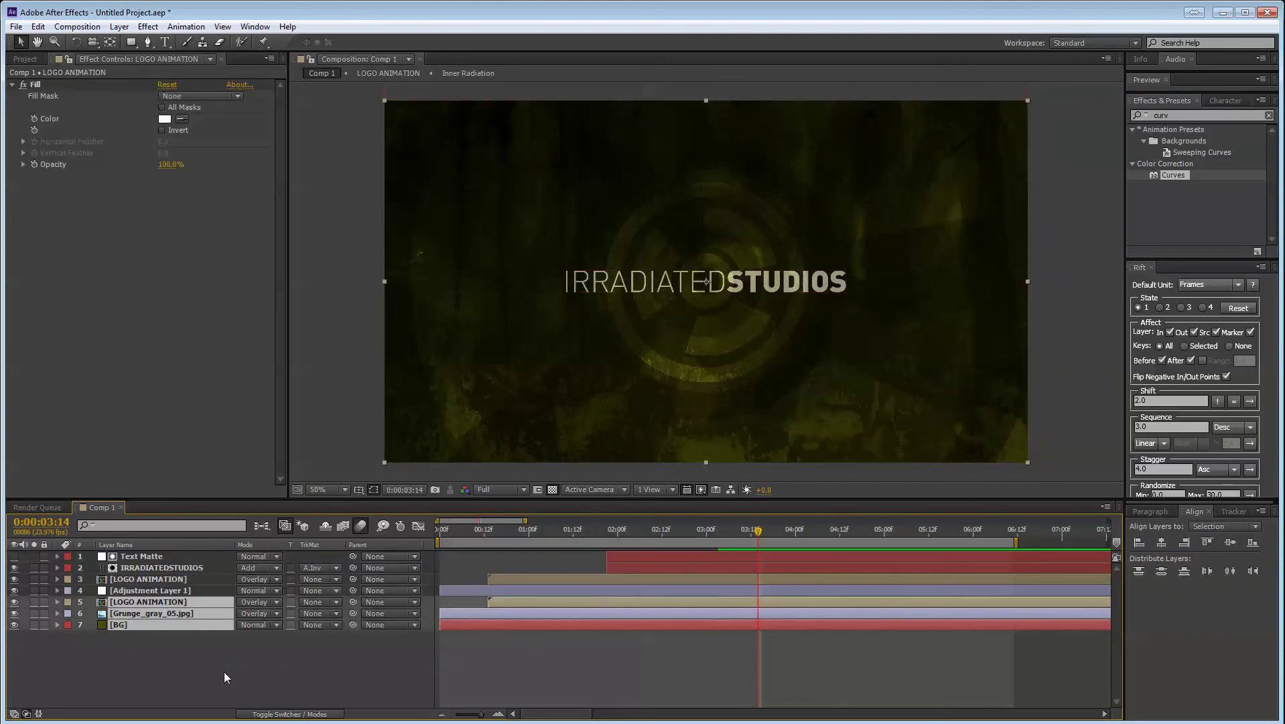
- Rename the adjustment layer as Vignette
click(162, 592)
key(Return)
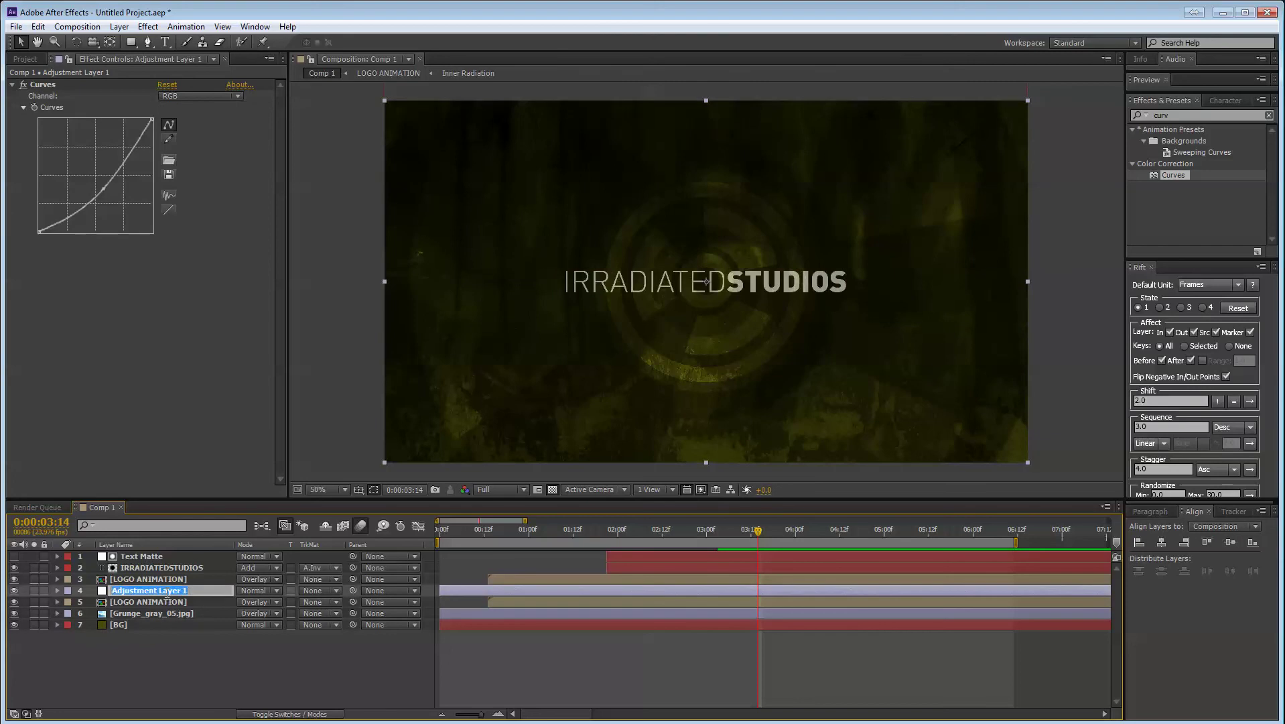
text(Vignette)
key(Return)
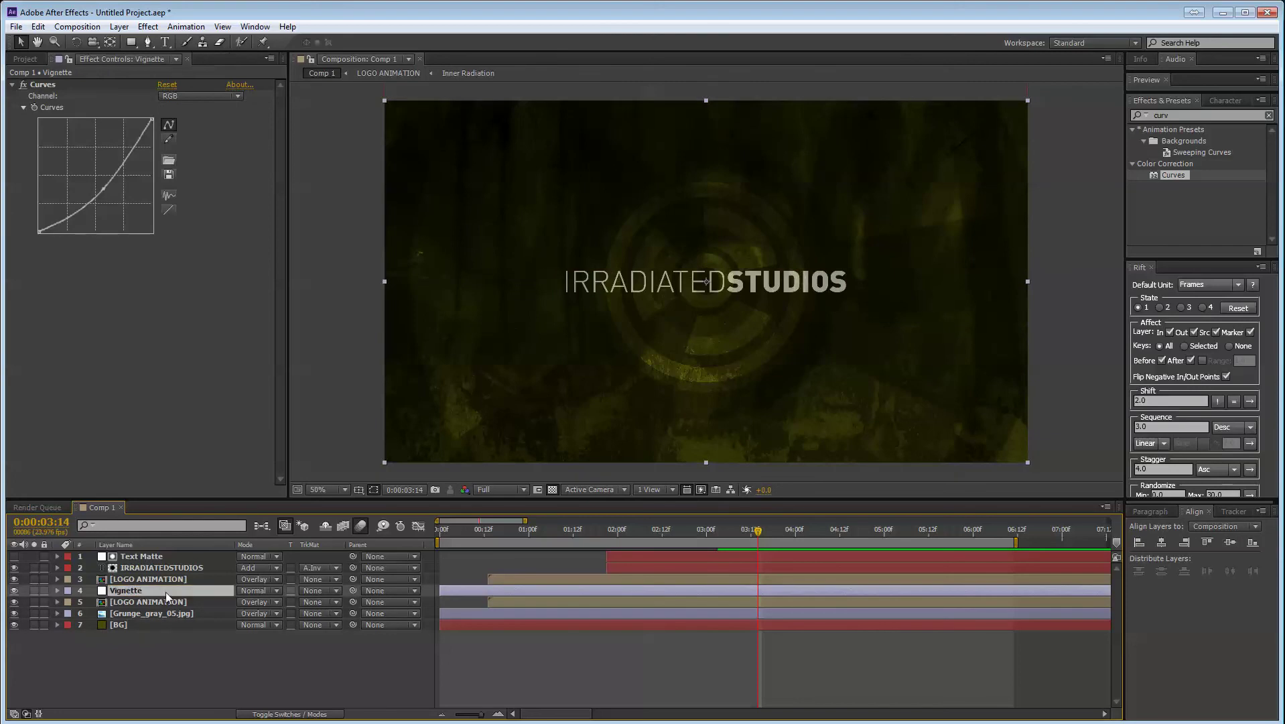
- Move the Vignette layer to the top of the layer stack and darken it further by lowering the RGB curve's midpoint
drag(165, 591, 161, 554)
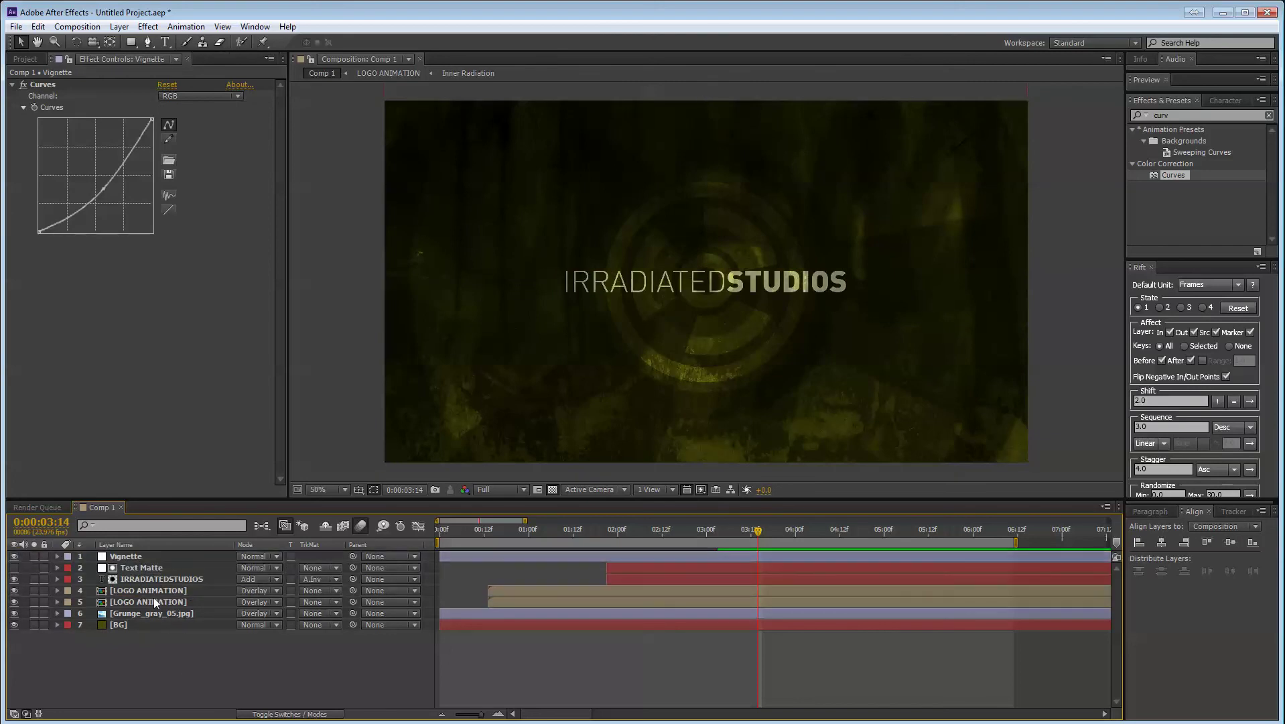
drag(104, 189, 110, 198)
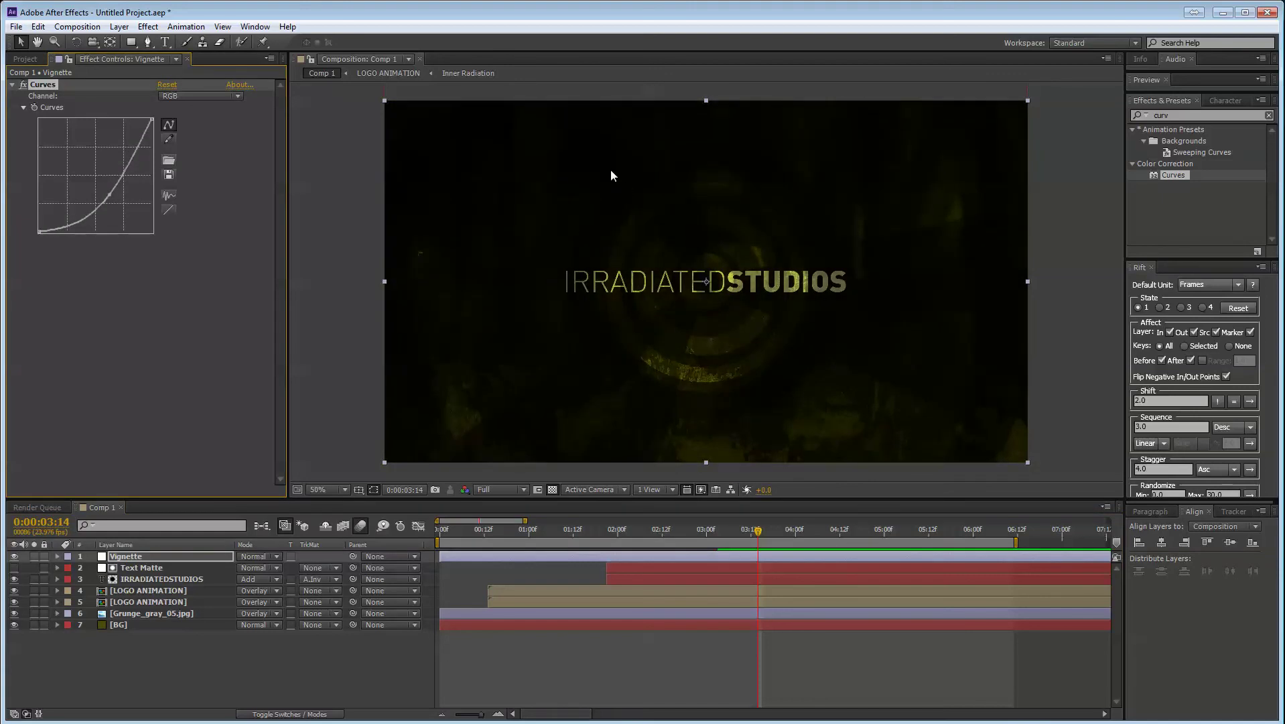
- Add a full-frame elliptical mask to the Vignette layer
drag(131, 41, 231, 69)
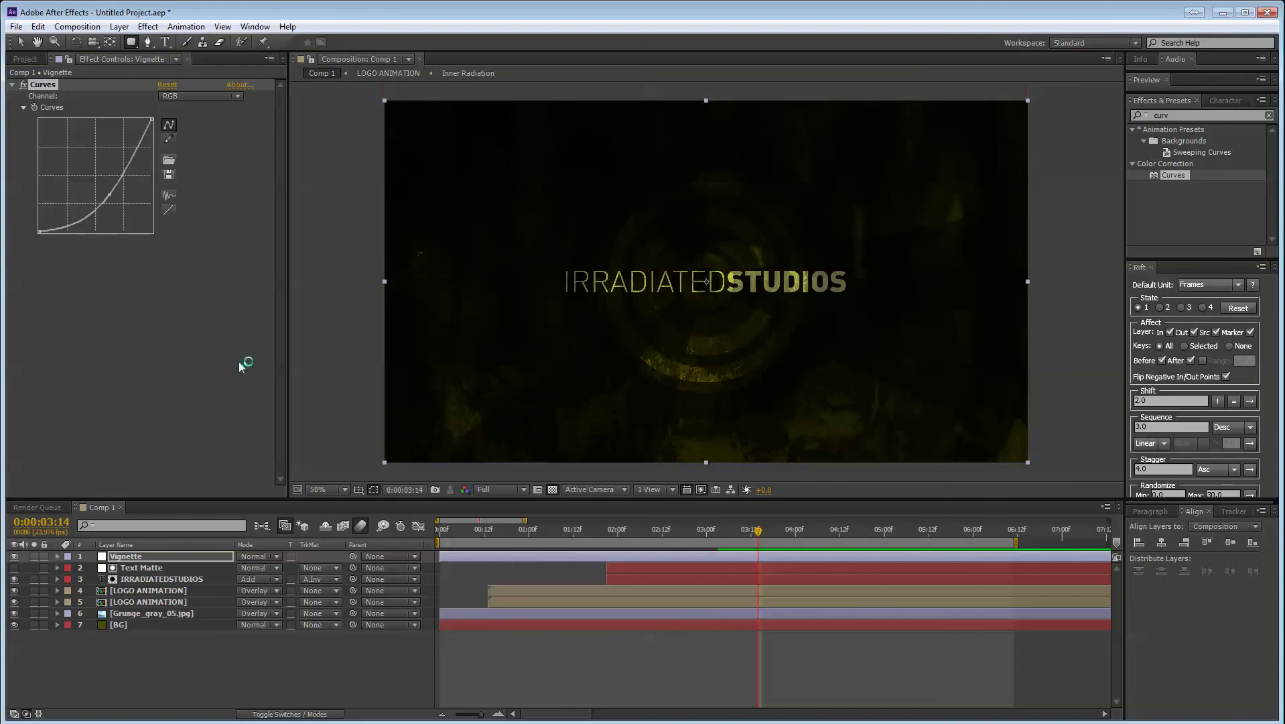
click(144, 556)
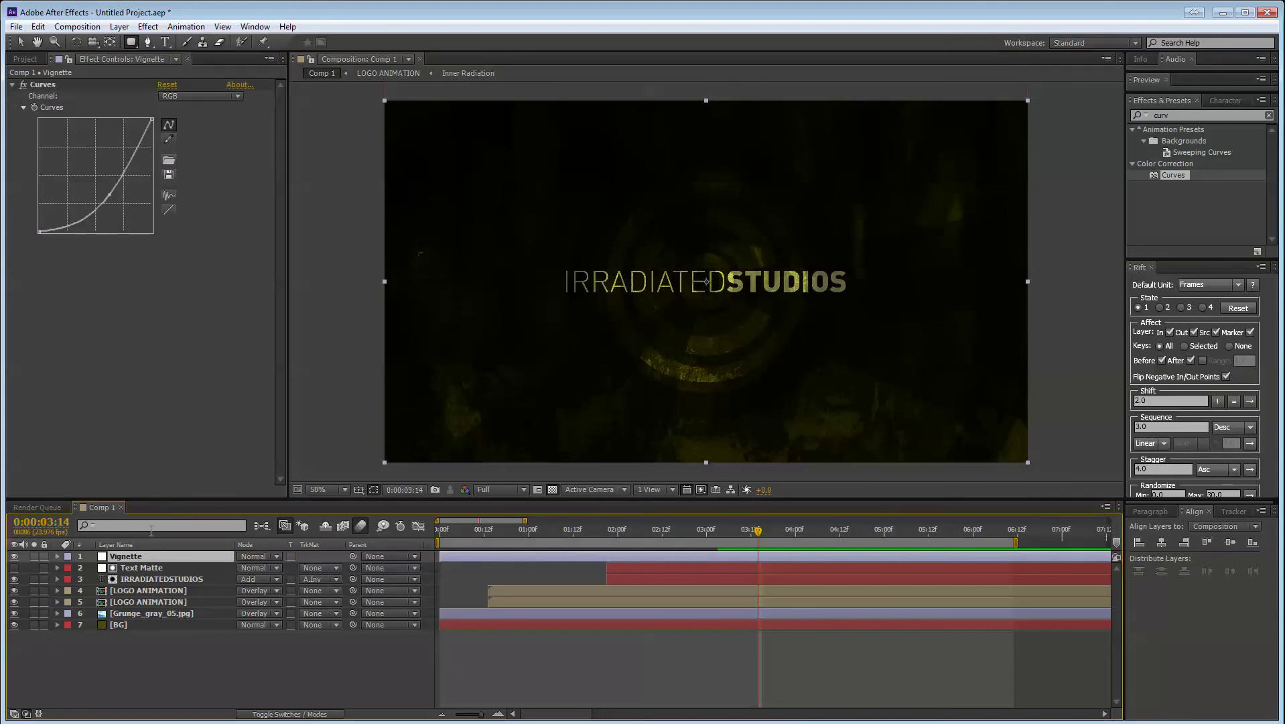
drag(136, 46, 192, 74)
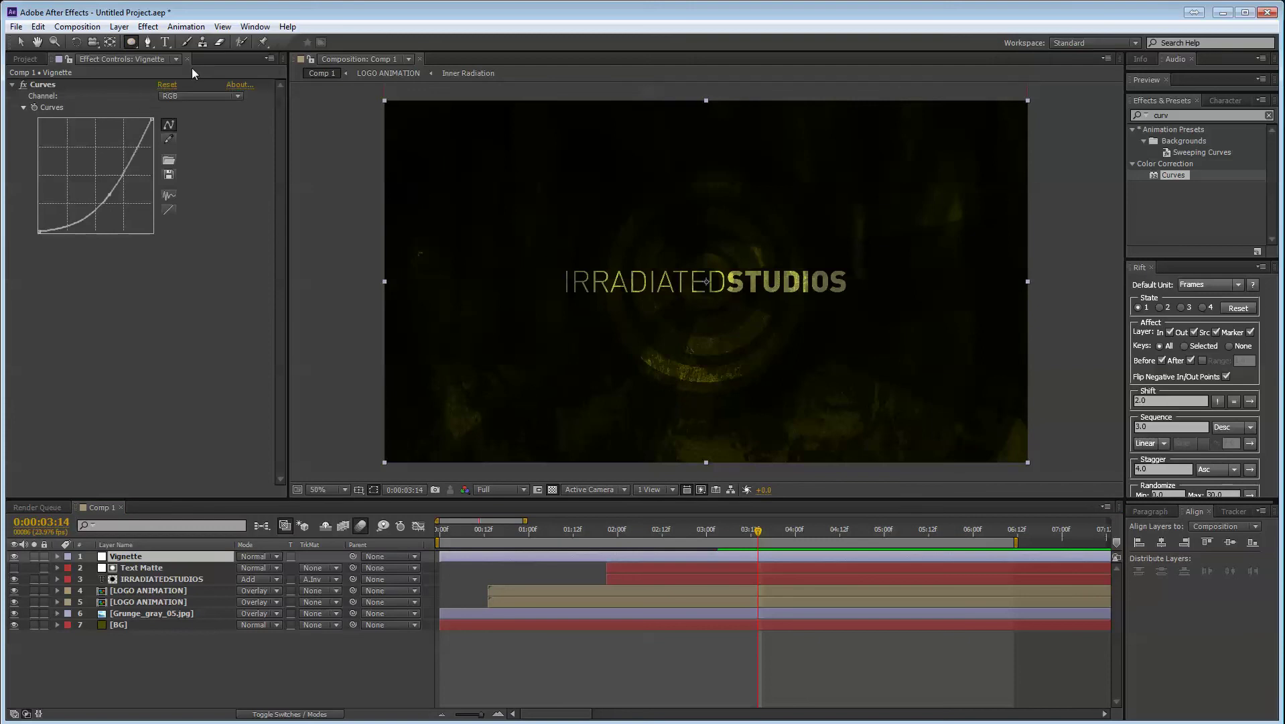
double_click(131, 41)
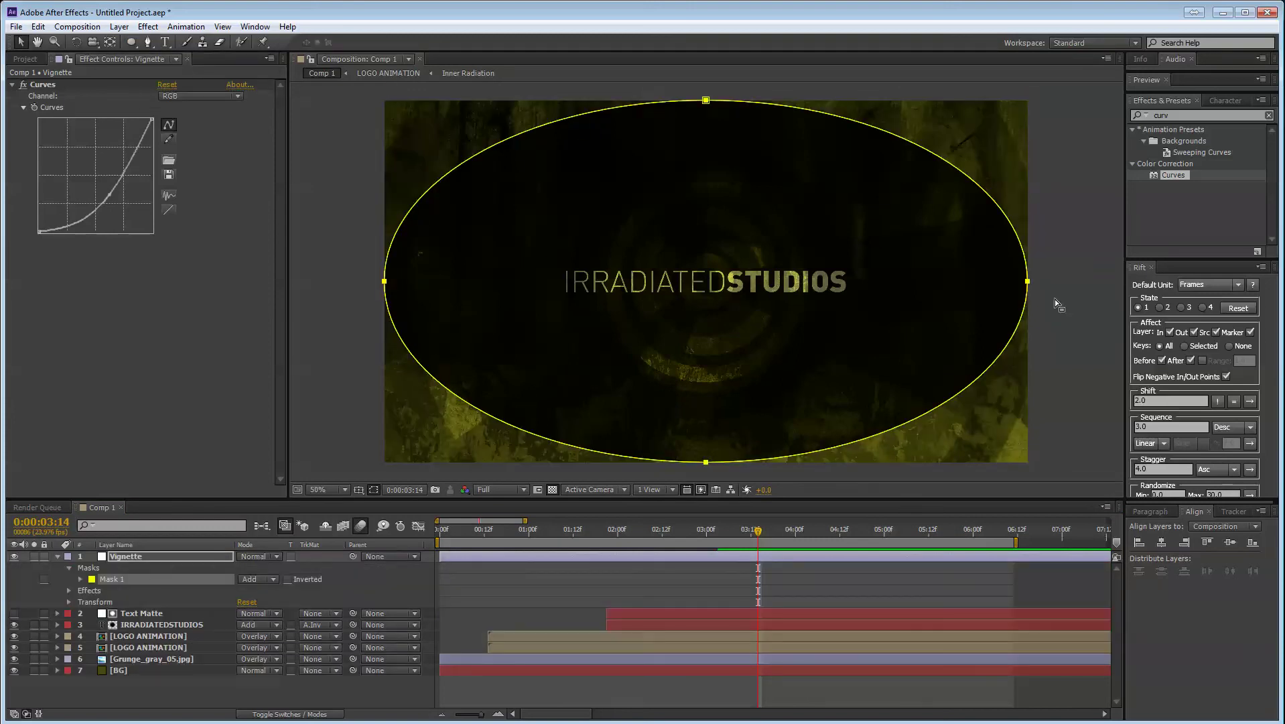
- Set the Vignette layer's Mask 1 mode to Subtract and raise its mask feather to 352 pixels
click(108, 583)
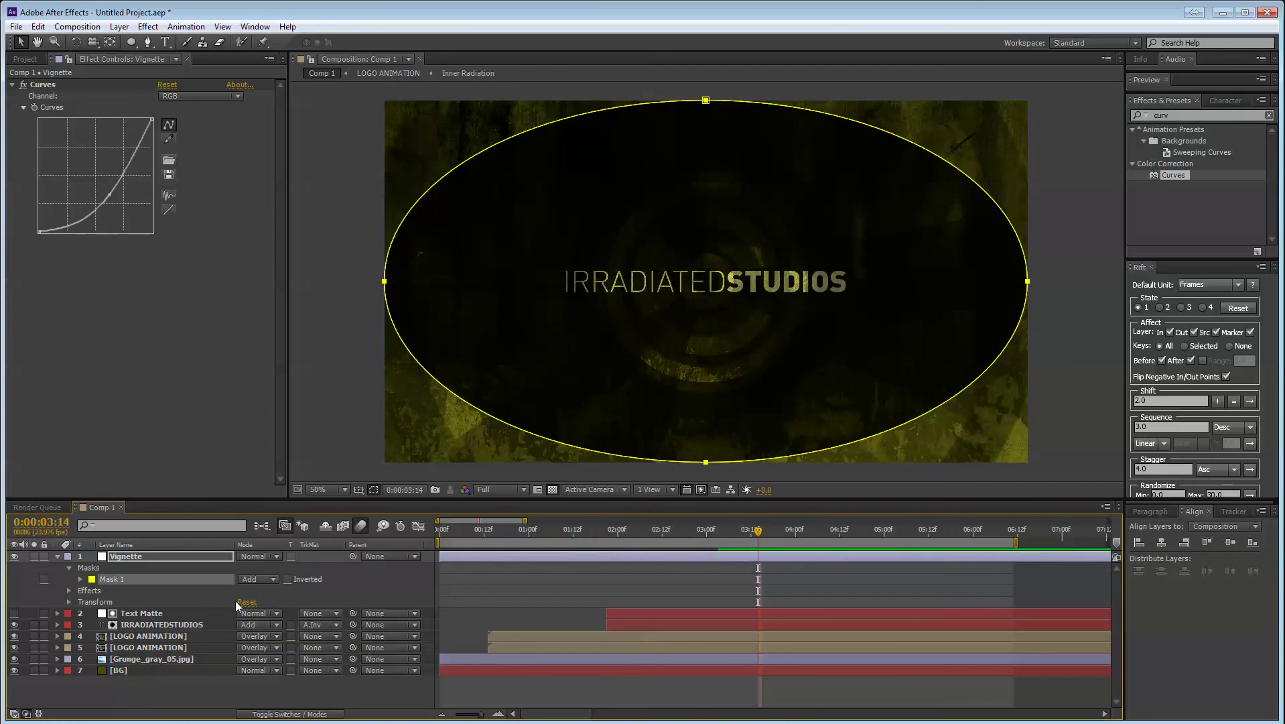
key(f)
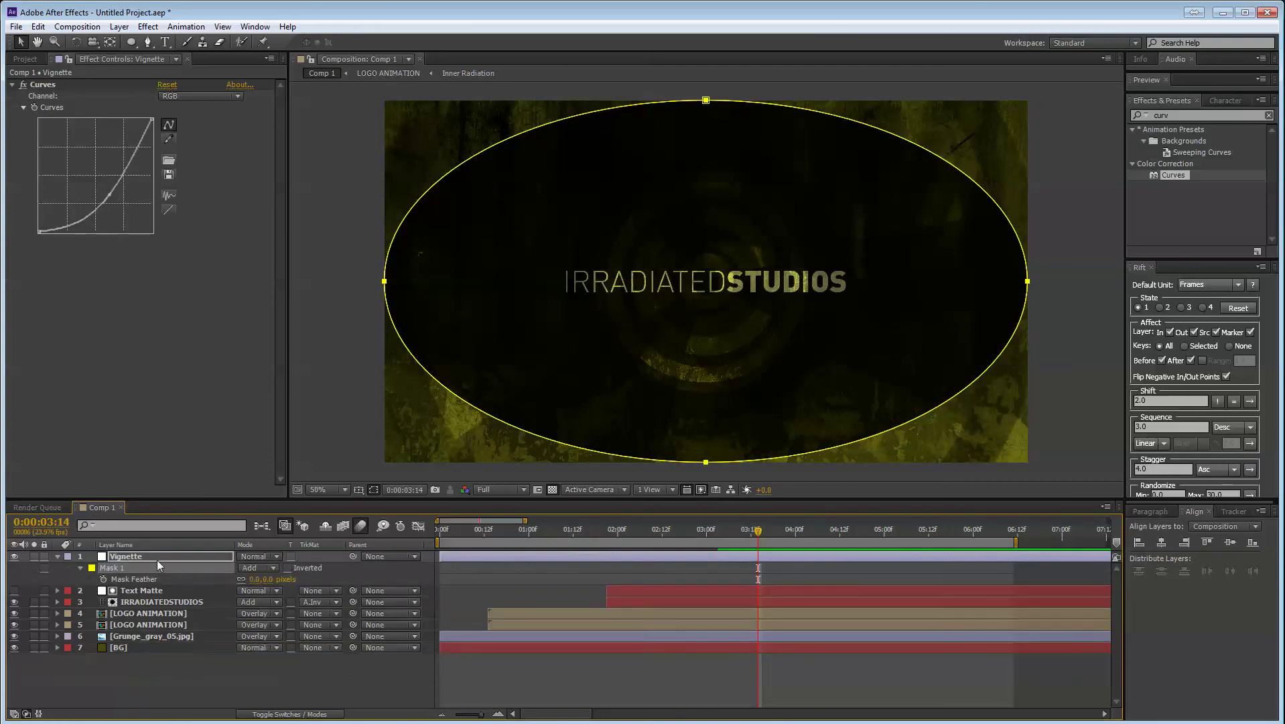
click(255, 567)
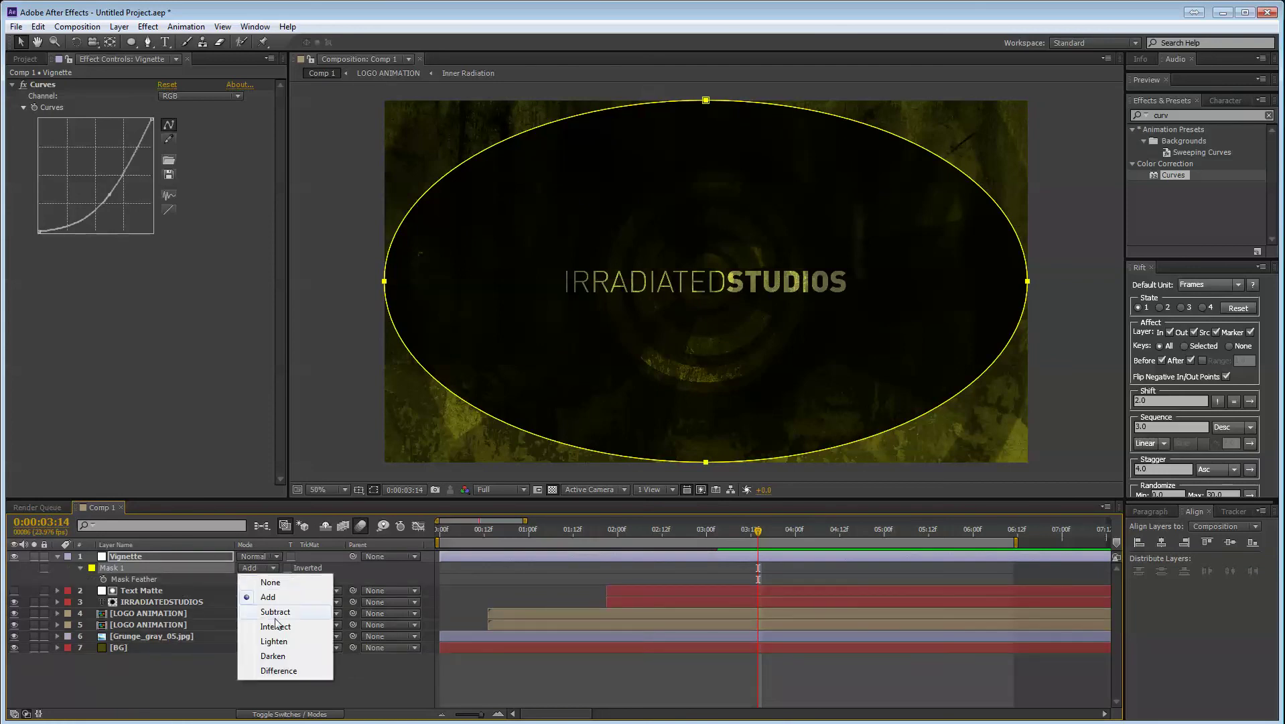
click(276, 612)
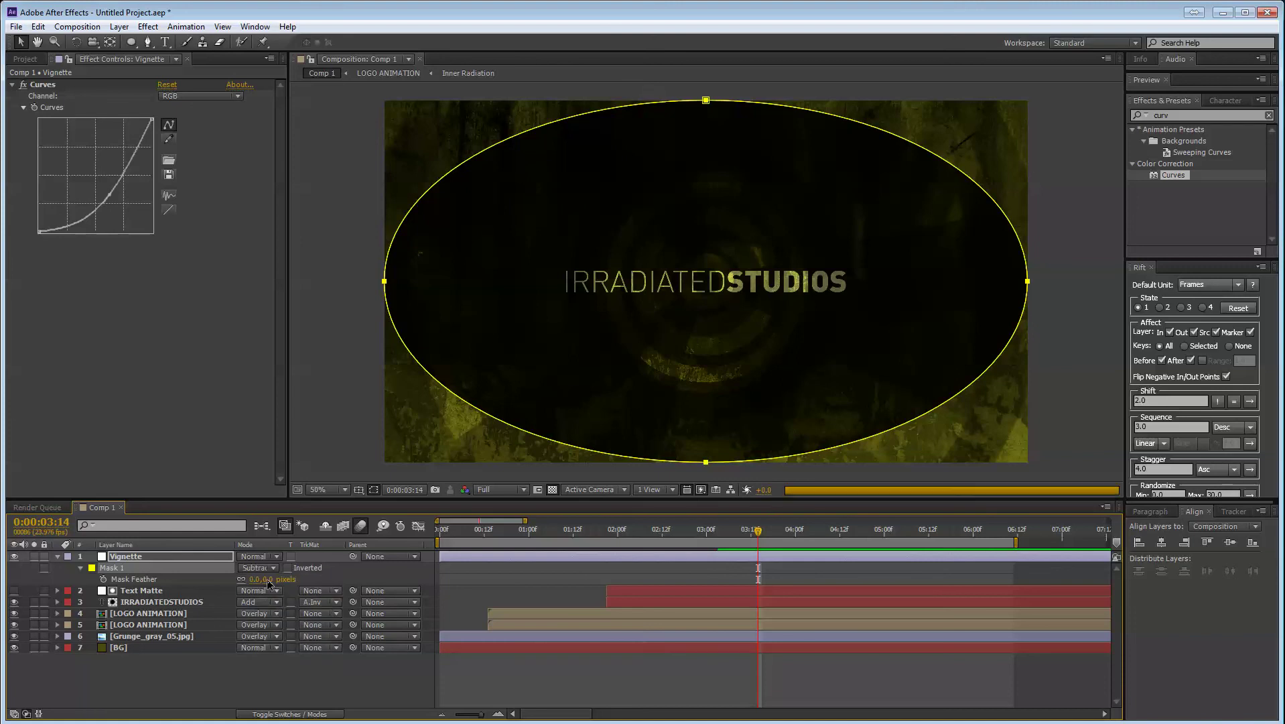
drag(254, 579, 310, 574)
drag(398, 556, 484, 550)
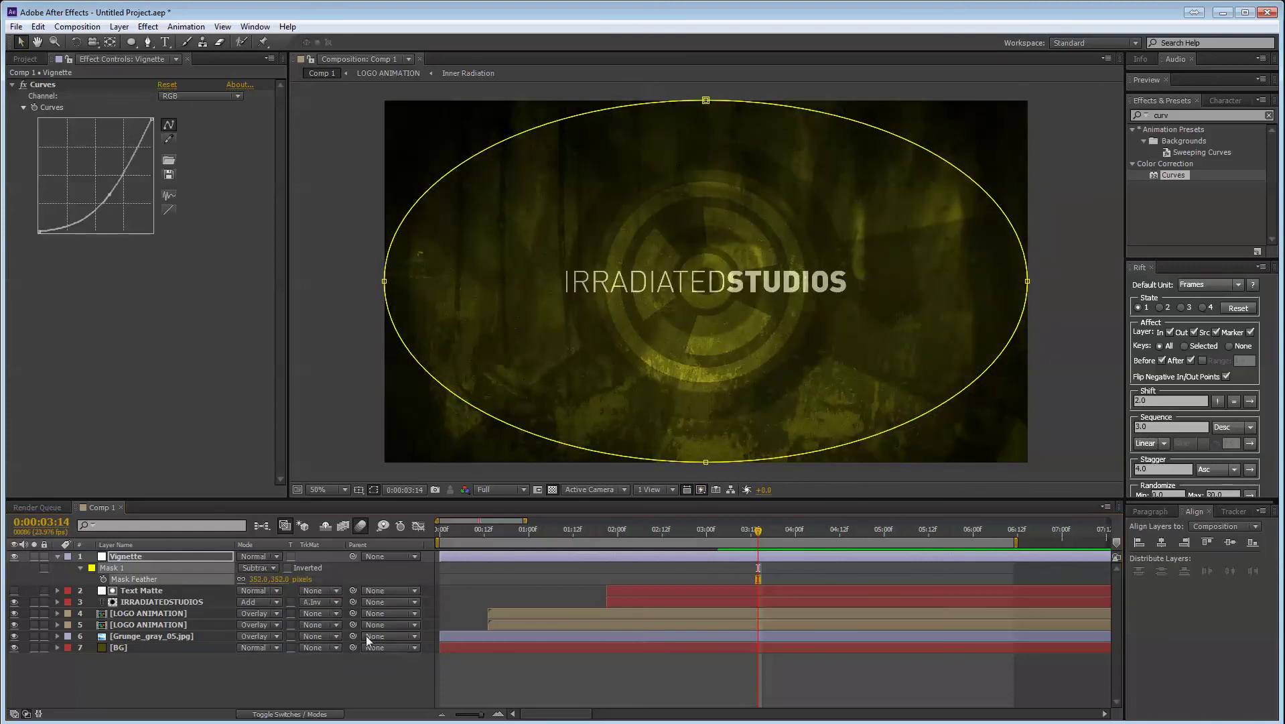
click(329, 679)
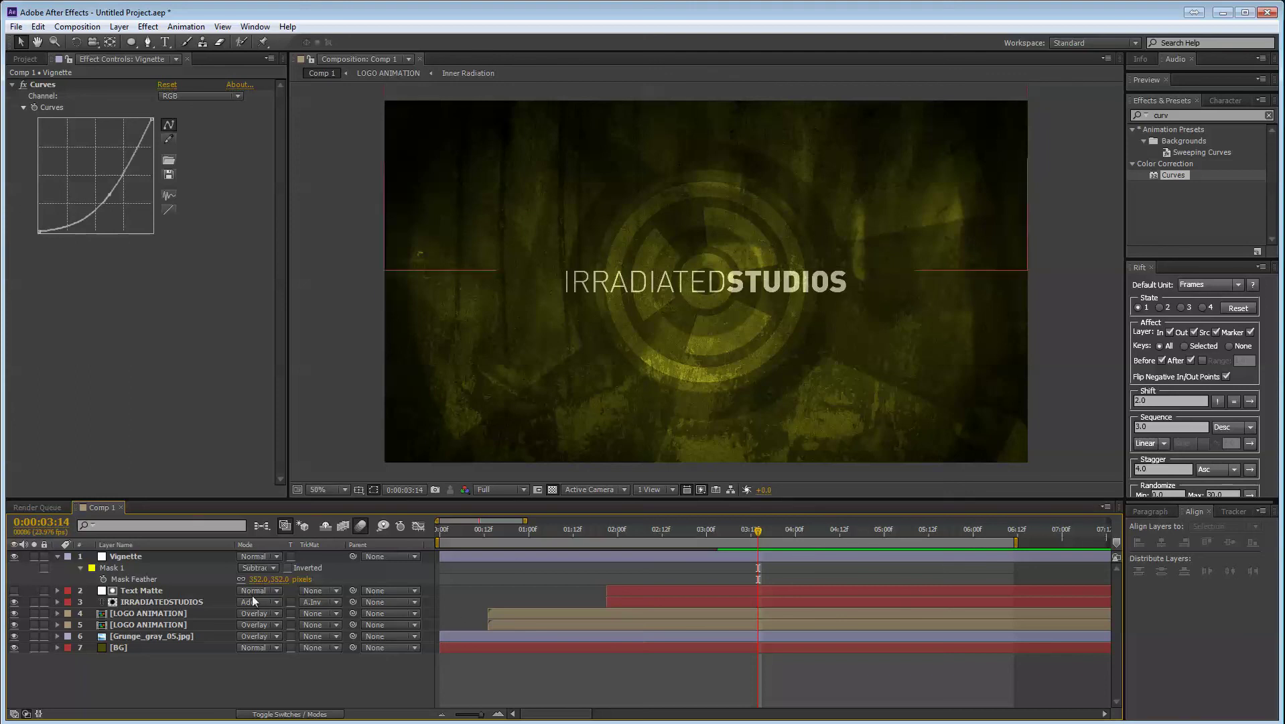
- With the playhead at 0:00:02:01, set the vignette mask's feather to 346 pixels and lower the RGB curve's midpoint slightly
click(566, 533)
key(space)
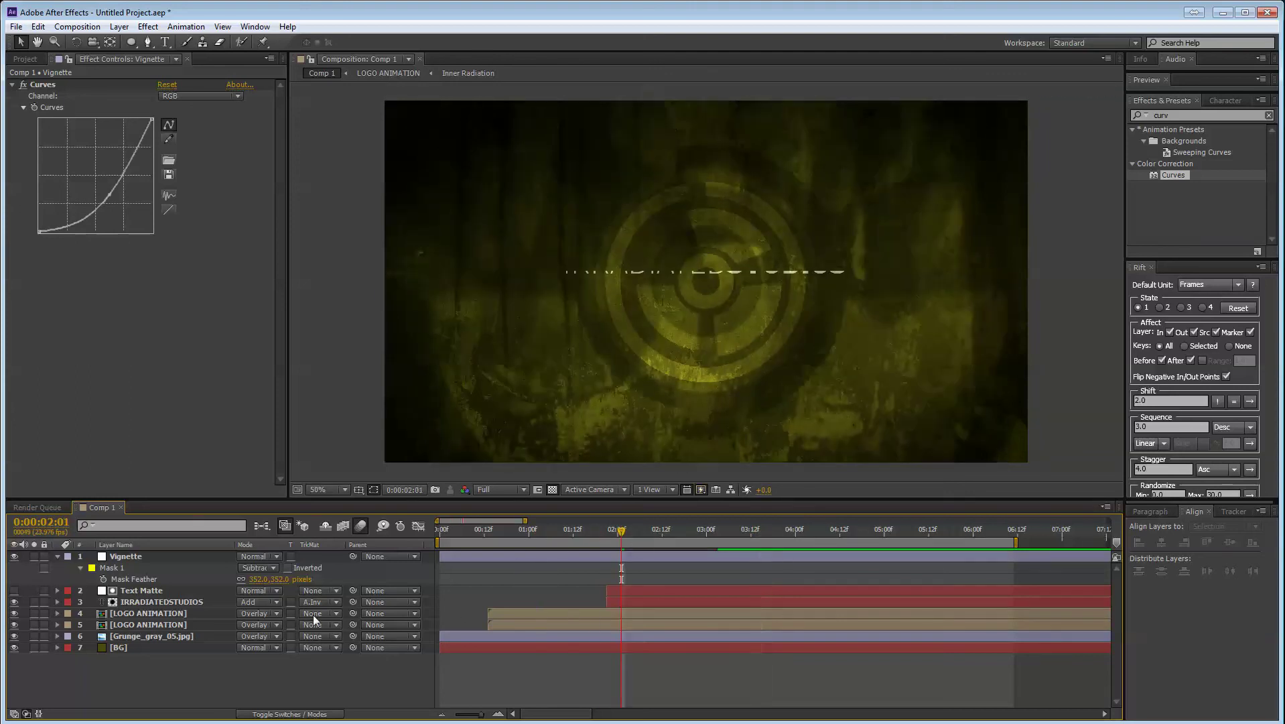
mouse_move(268, 578)
mouse_down()
mouse_move(251, 579)
mouse_move(270, 577)
mouse_up()
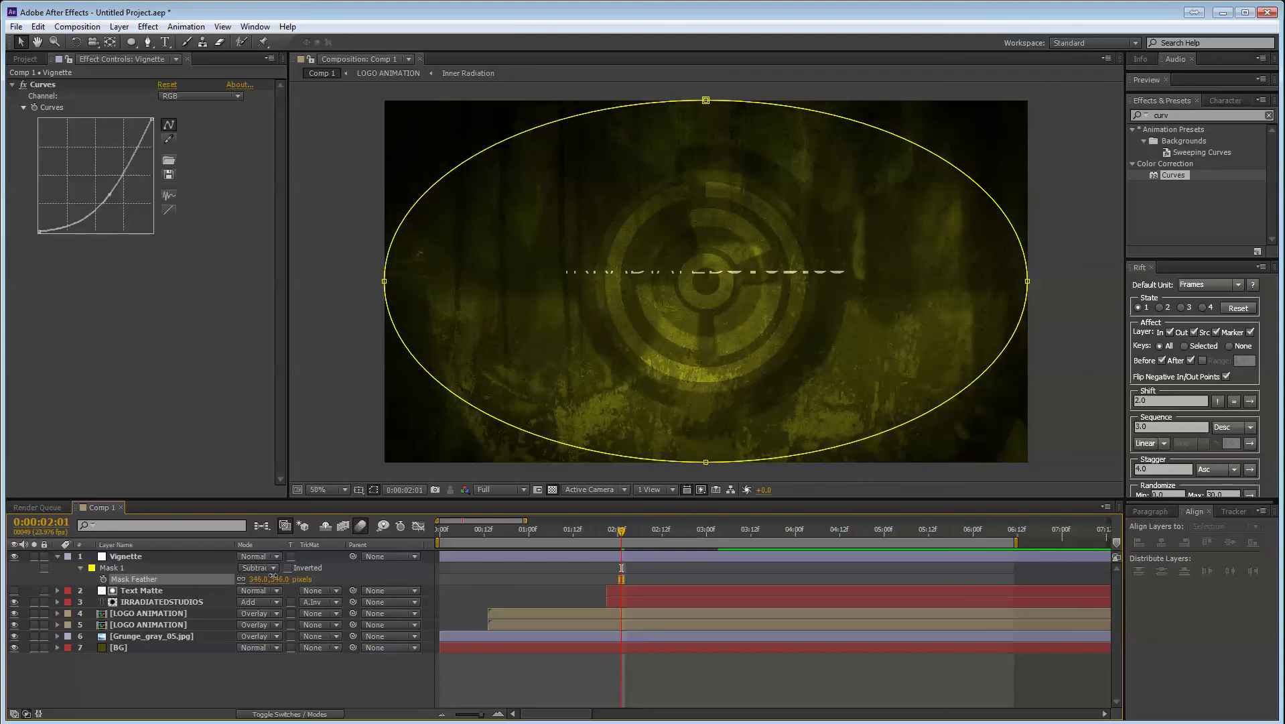
click(313, 694)
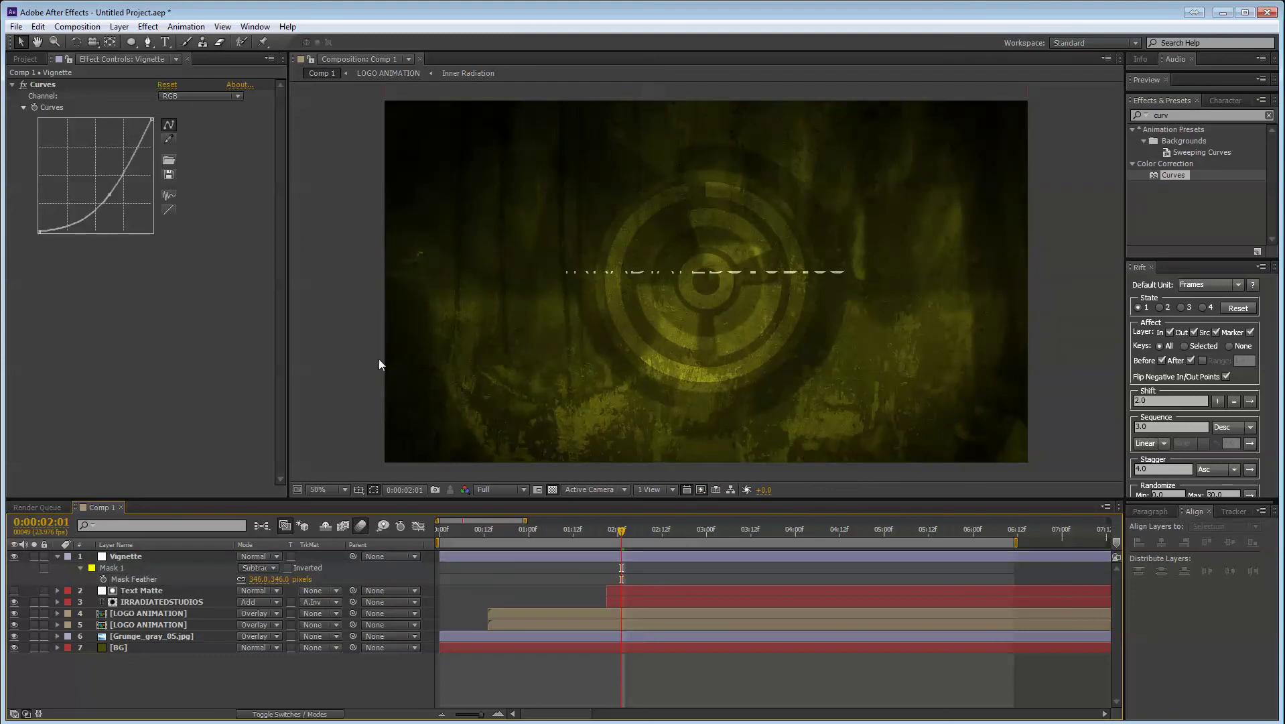
drag(110, 195, 112, 203)
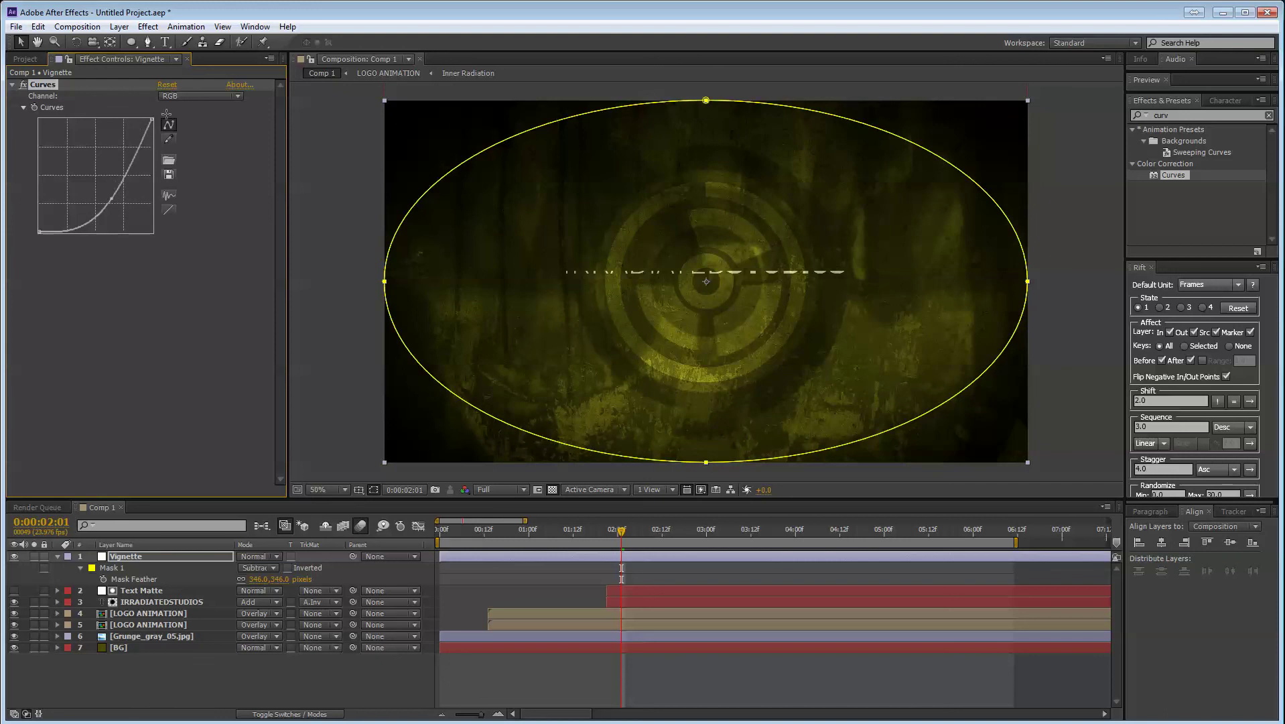
- Raise the midtones of the Red channel curve slightly on the Vignette layer
click(211, 94)
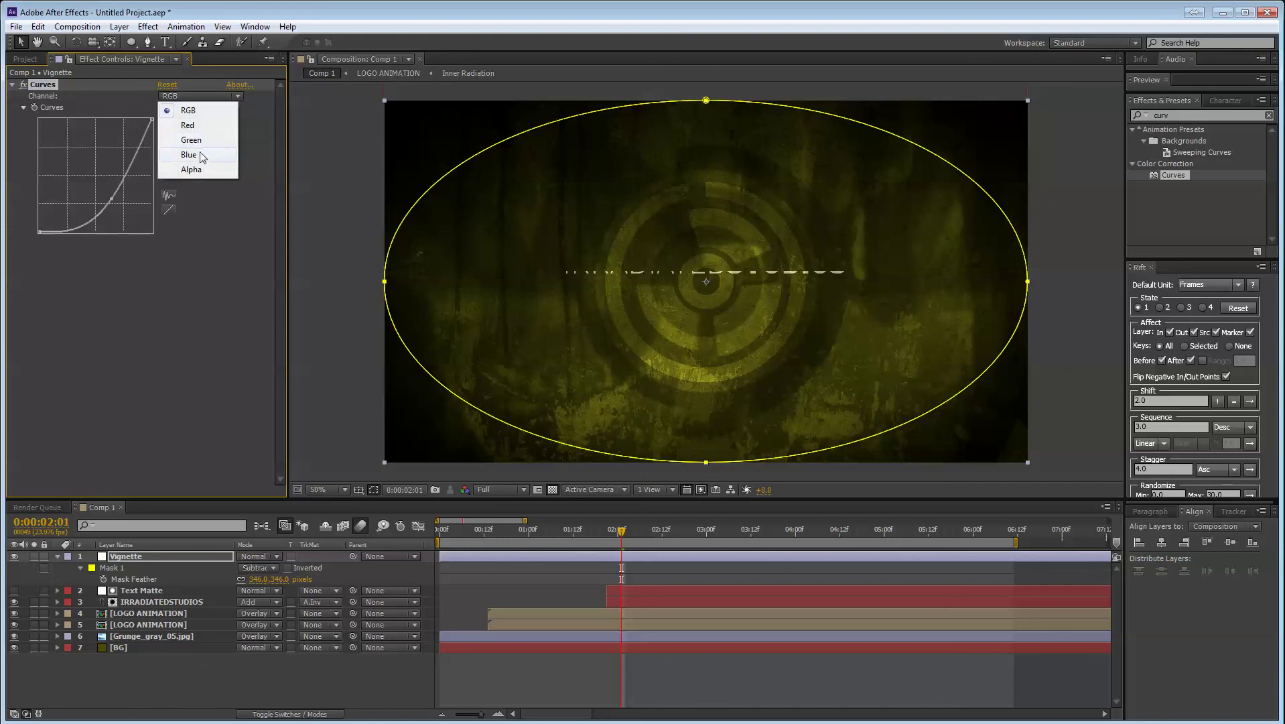
click(201, 141)
mouse_move(91, 173)
mouse_down()
mouse_move(47, 122)
mouse_move(89, 169)
mouse_up()
click(201, 96)
click(188, 124)
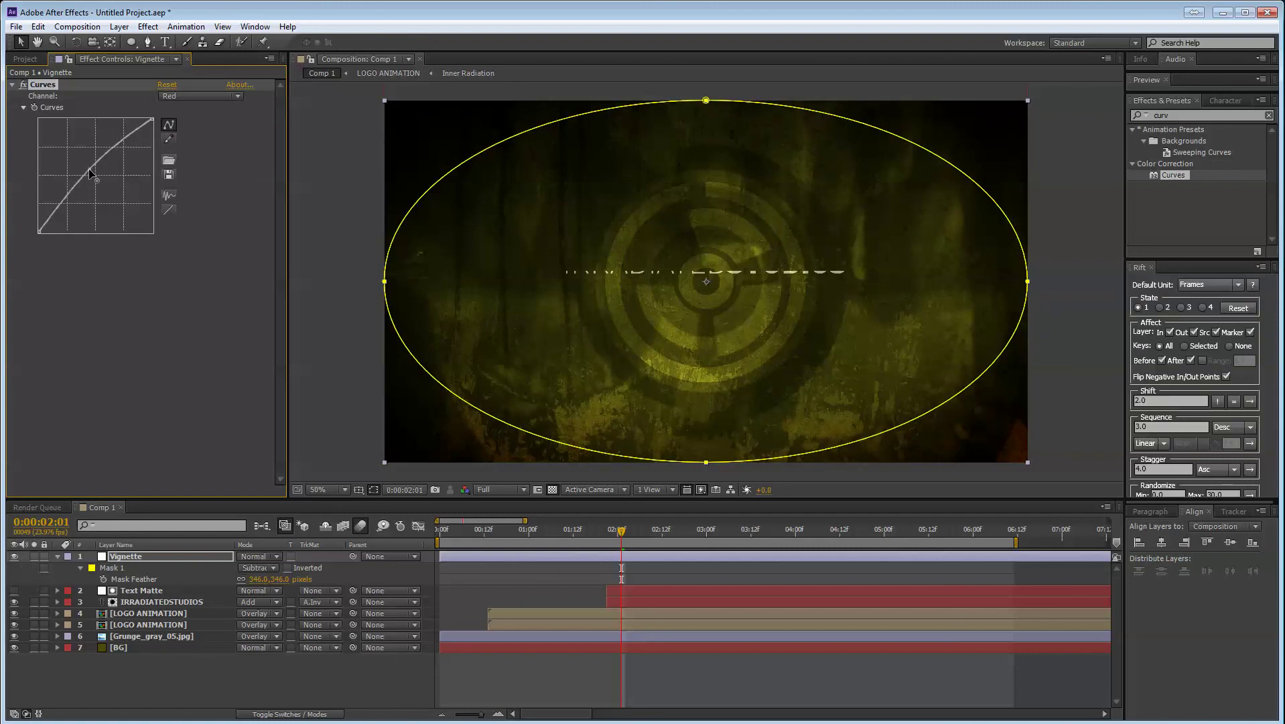
- Lower the midtones of the Vignette layer's Blue channel curve and pull its Green channel curve slightly down
click(194, 96)
click(190, 155)
drag(97, 175, 134, 209)
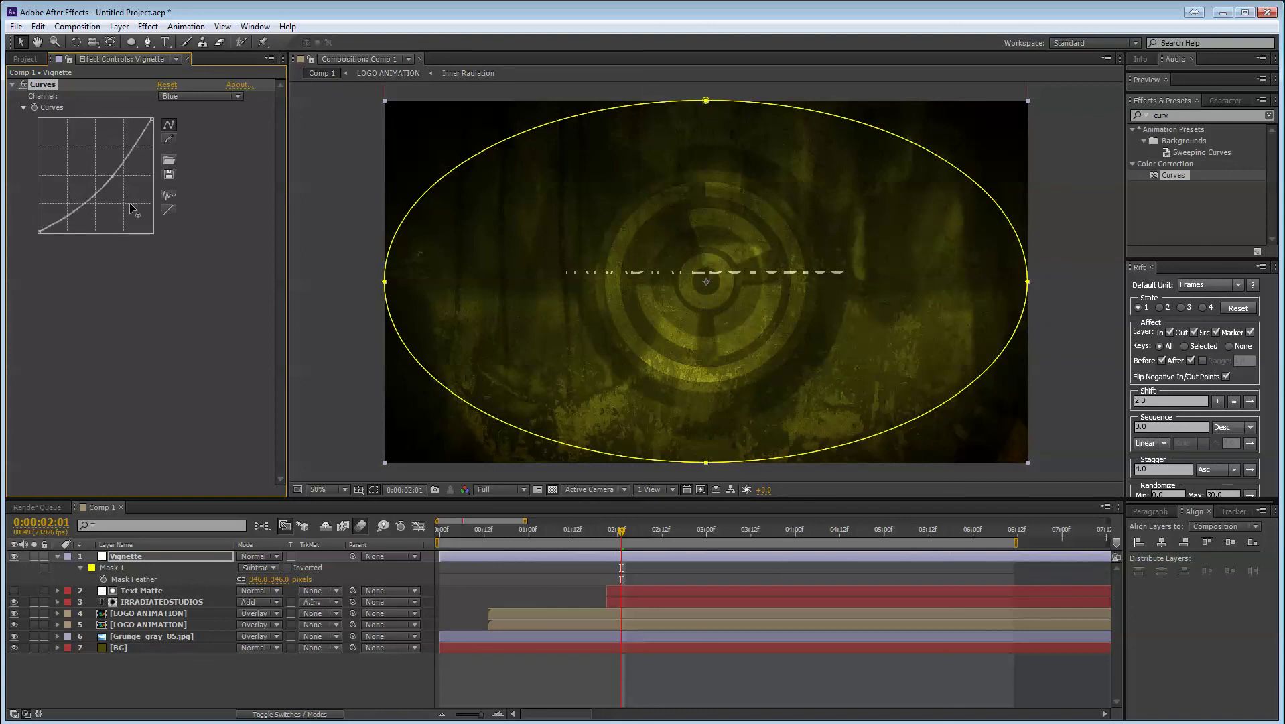
click(168, 209)
click(187, 97)
click(191, 140)
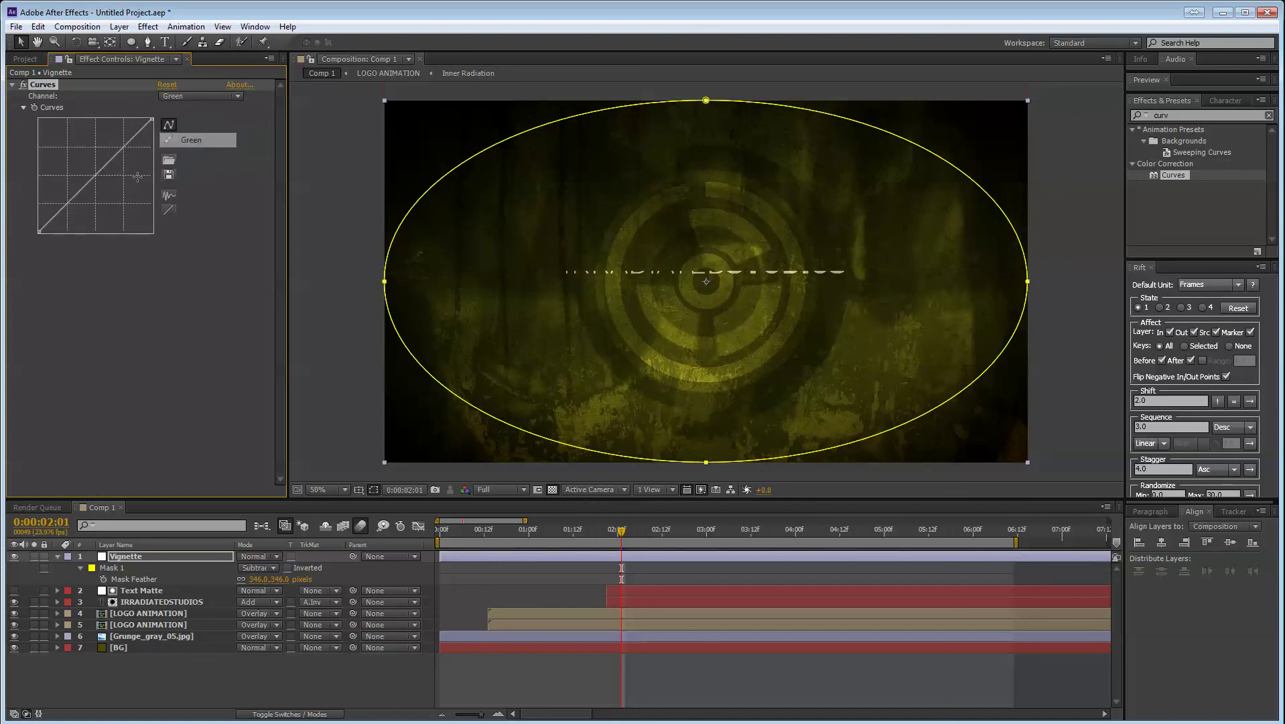
mouse_move(95, 176)
mouse_down()
mouse_move(73, 152)
mouse_move(111, 195)
mouse_move(99, 180)
mouse_up()
click(303, 678)
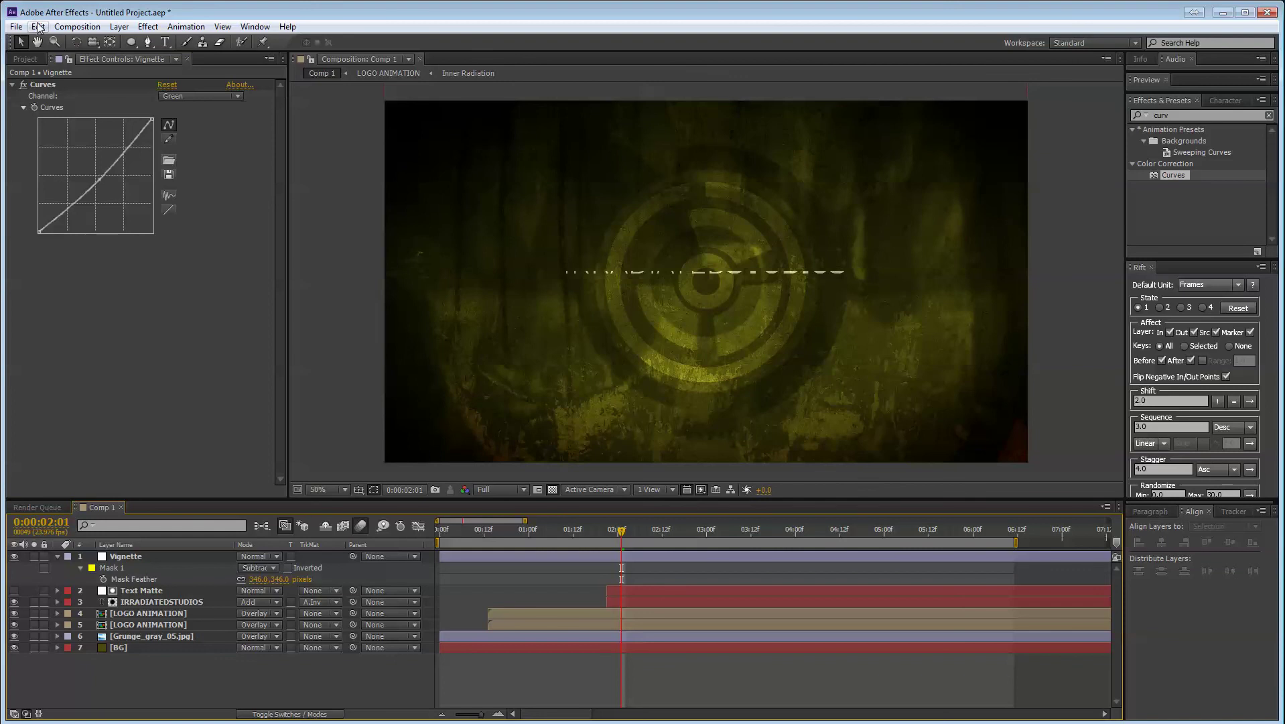
- Find the Fast Blur effect and apply it to the Vignette layer with a blurriness of 37
click(1206, 115)
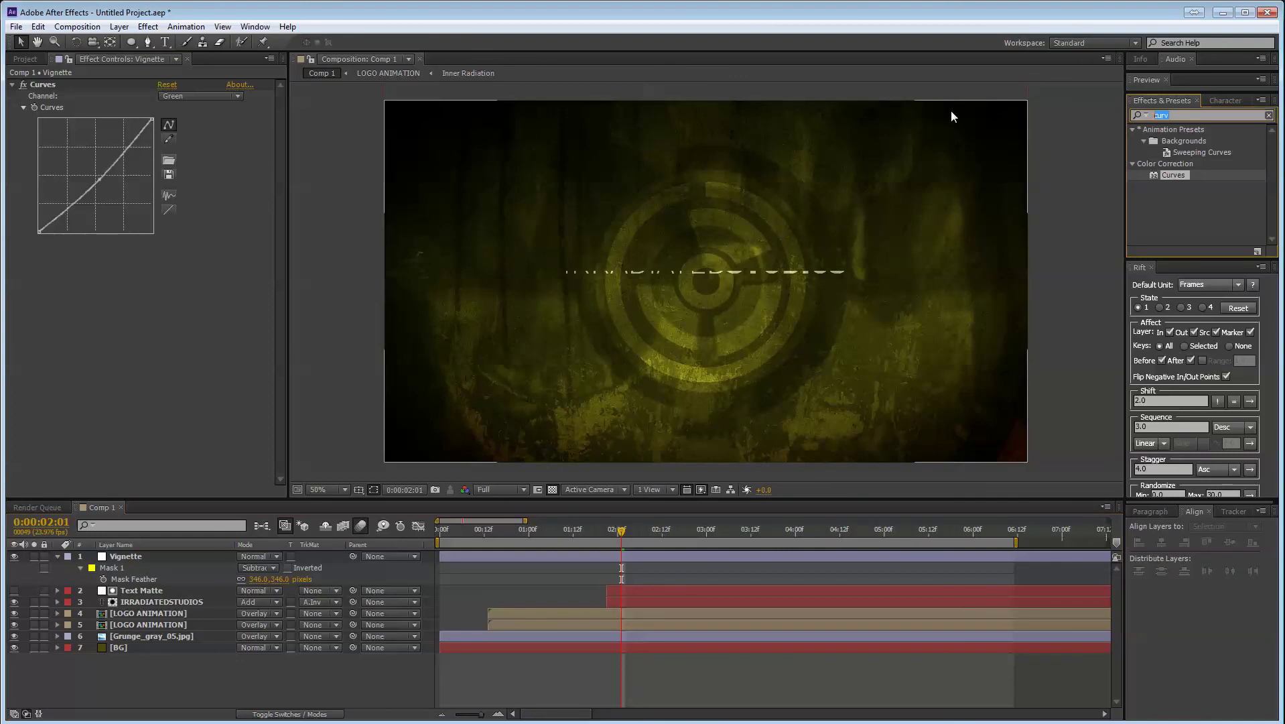
text(b)
key(BackSpace)
text(fast )
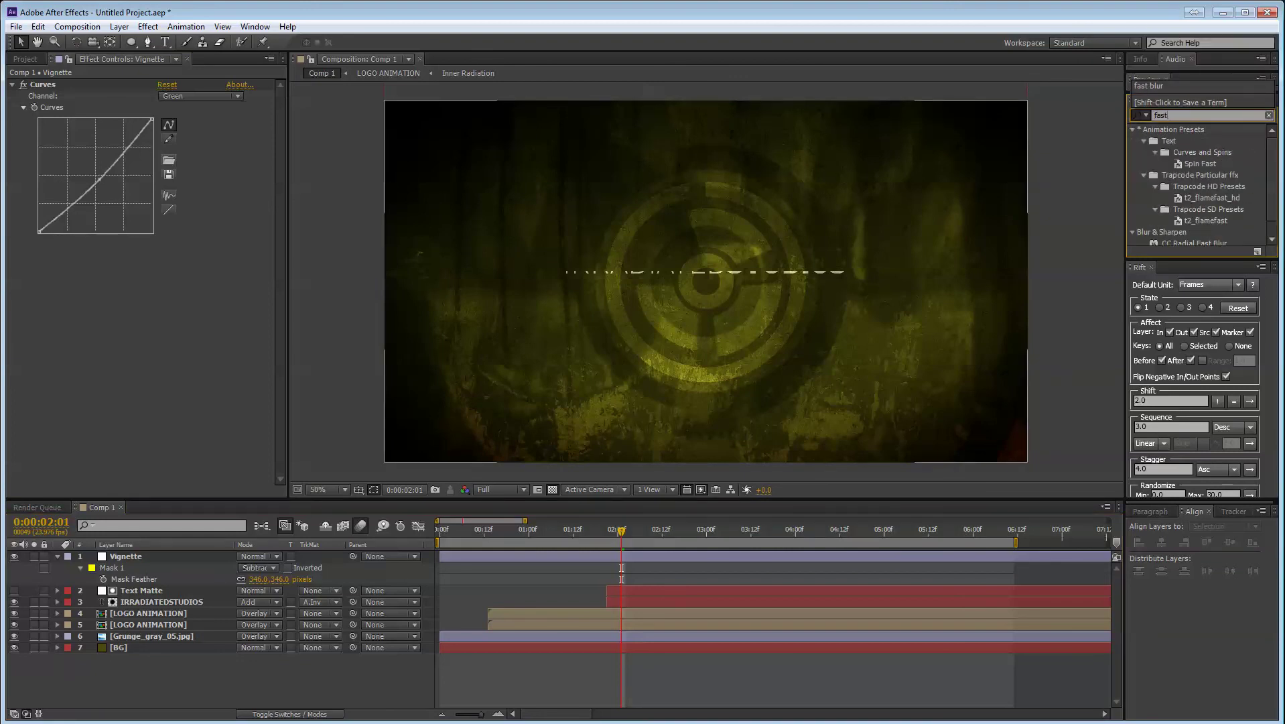
text(blur)
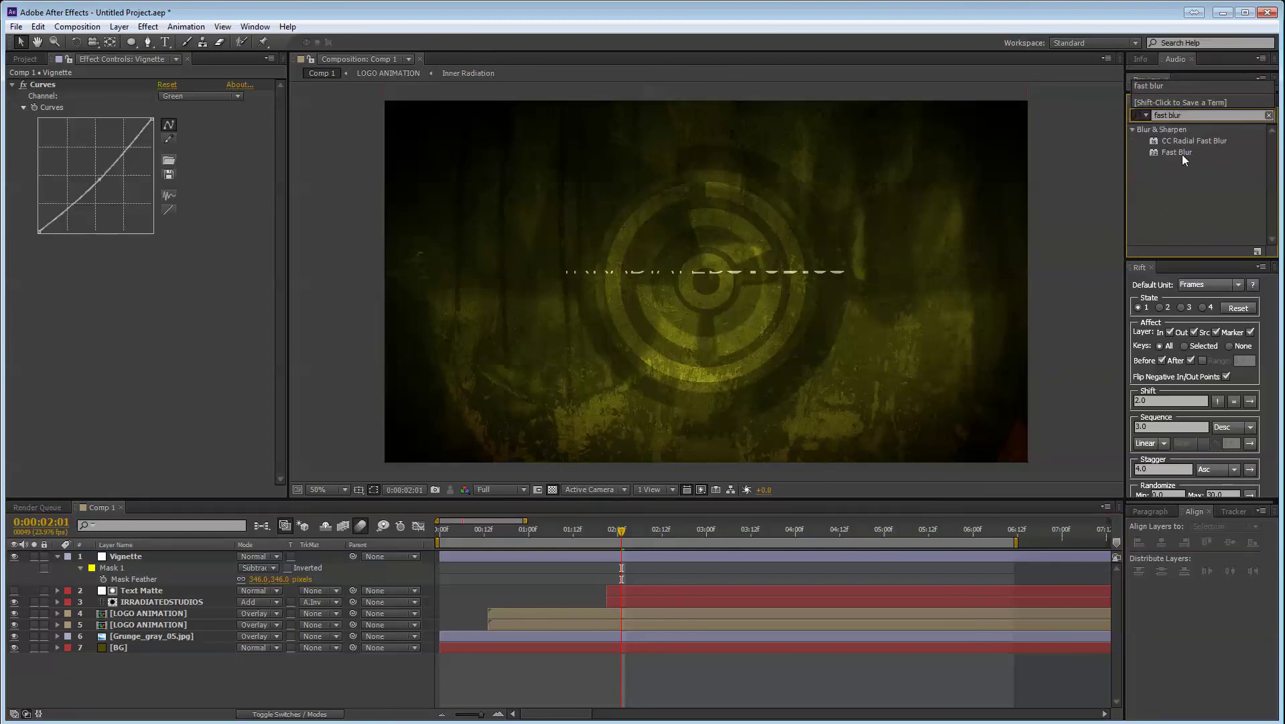
drag(1182, 160, 219, 277)
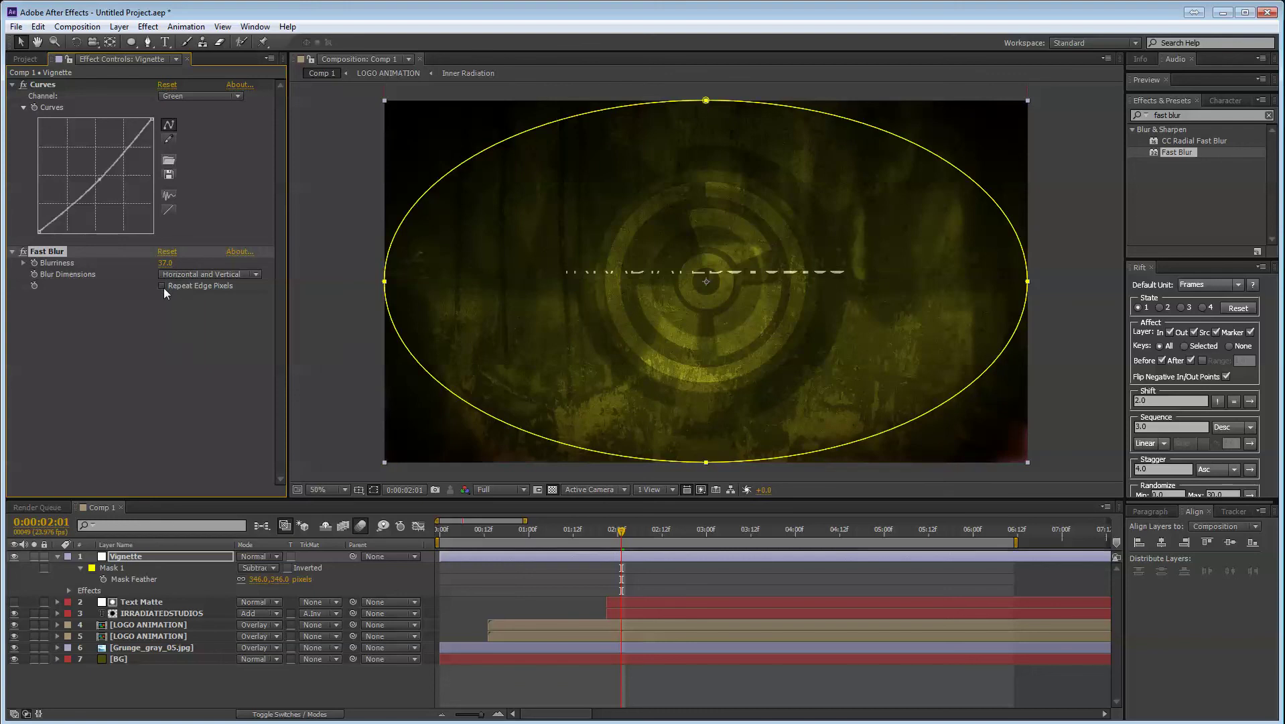
- Enable Repeat Edge Pixels for Fast Blur, inspect the blurred lower corners, and raise the blurriness to about 473
scroll(1055, 439, up, 2)
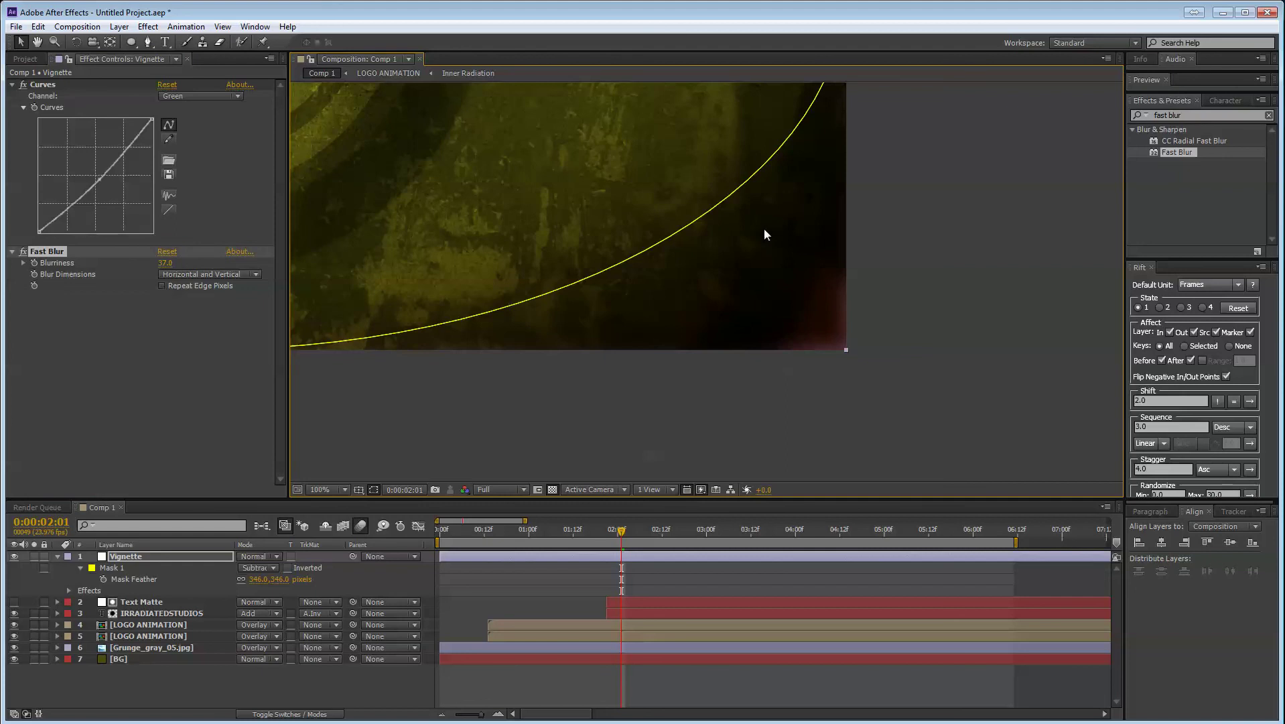
click(161, 285)
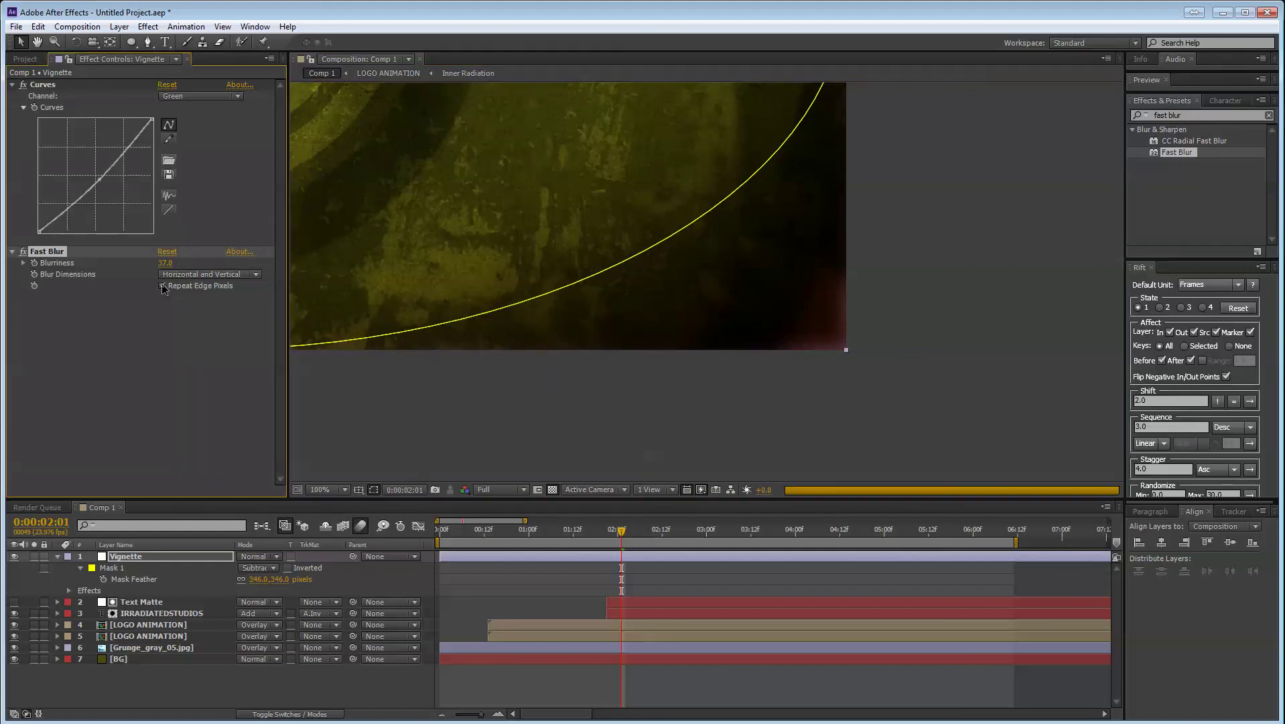
drag(676, 294, 1166, 367)
drag(634, 273, 648, 304)
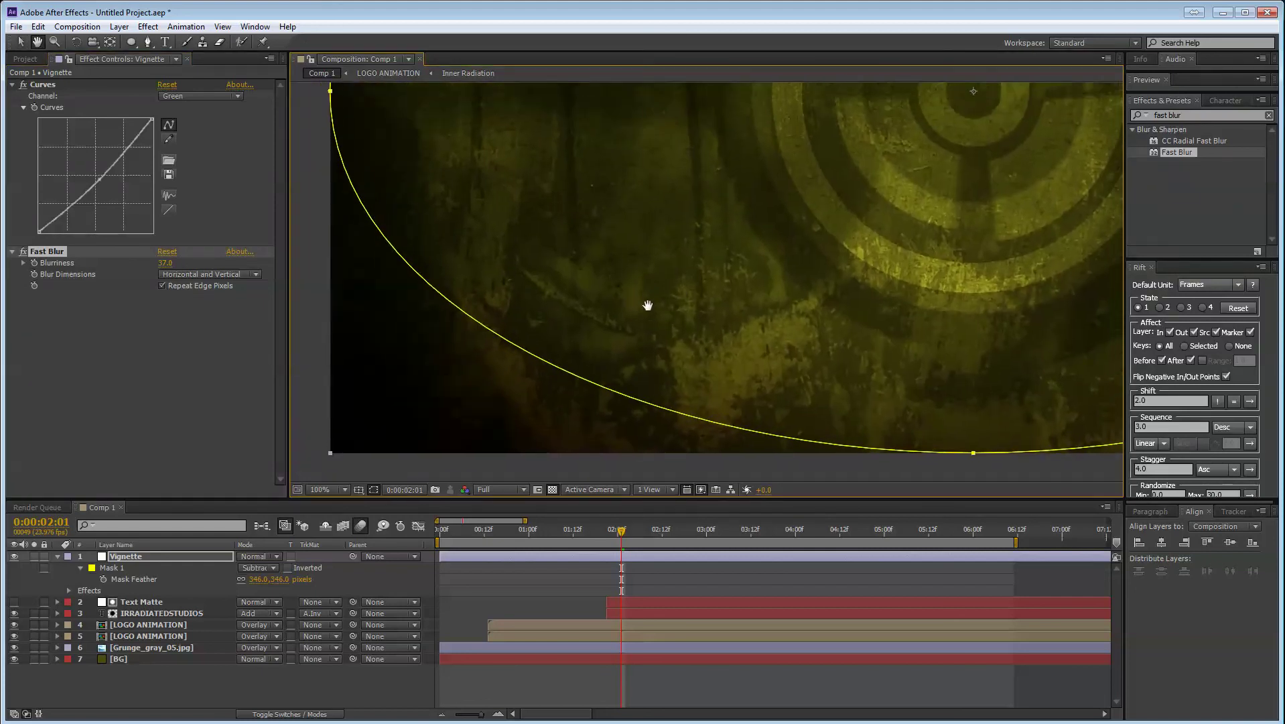
scroll(680, 292, down, 1)
drag(783, 268, 612, 376)
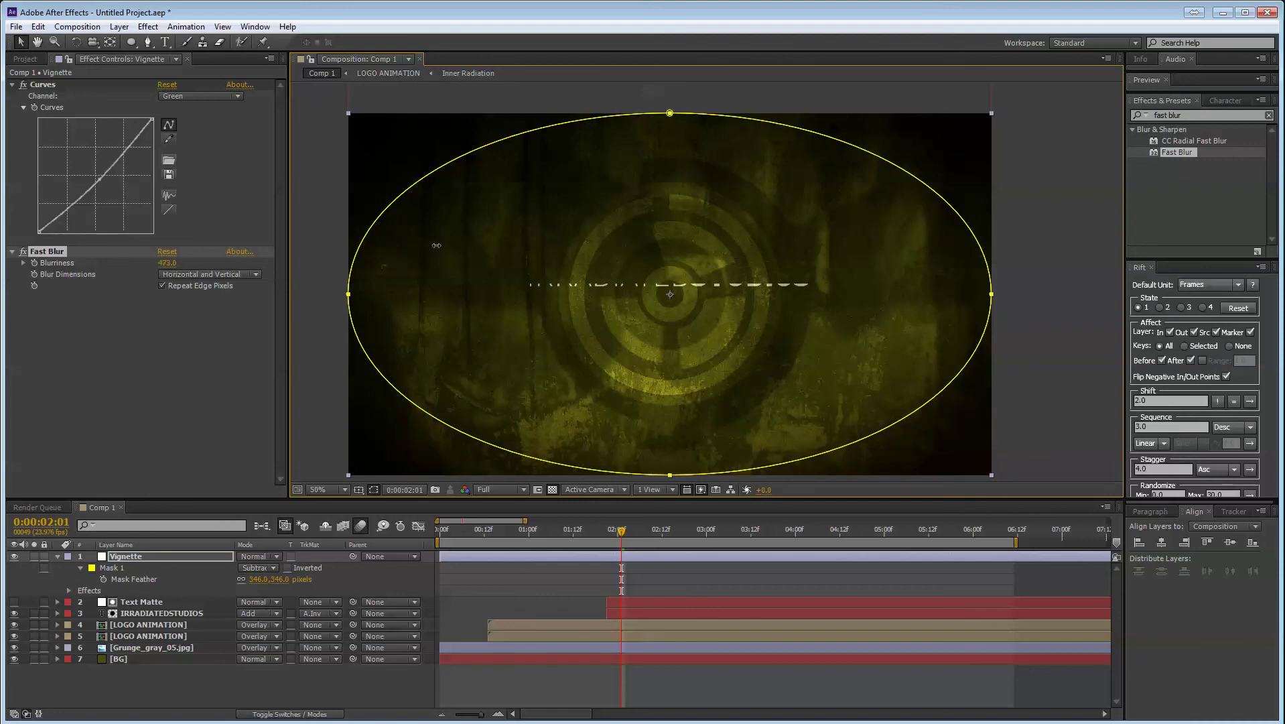
- Place Fast Blur above Curves on the Vignette layer, set its blurriness to 599, and toggle the blur to compare
drag(945, 218, 53, 83)
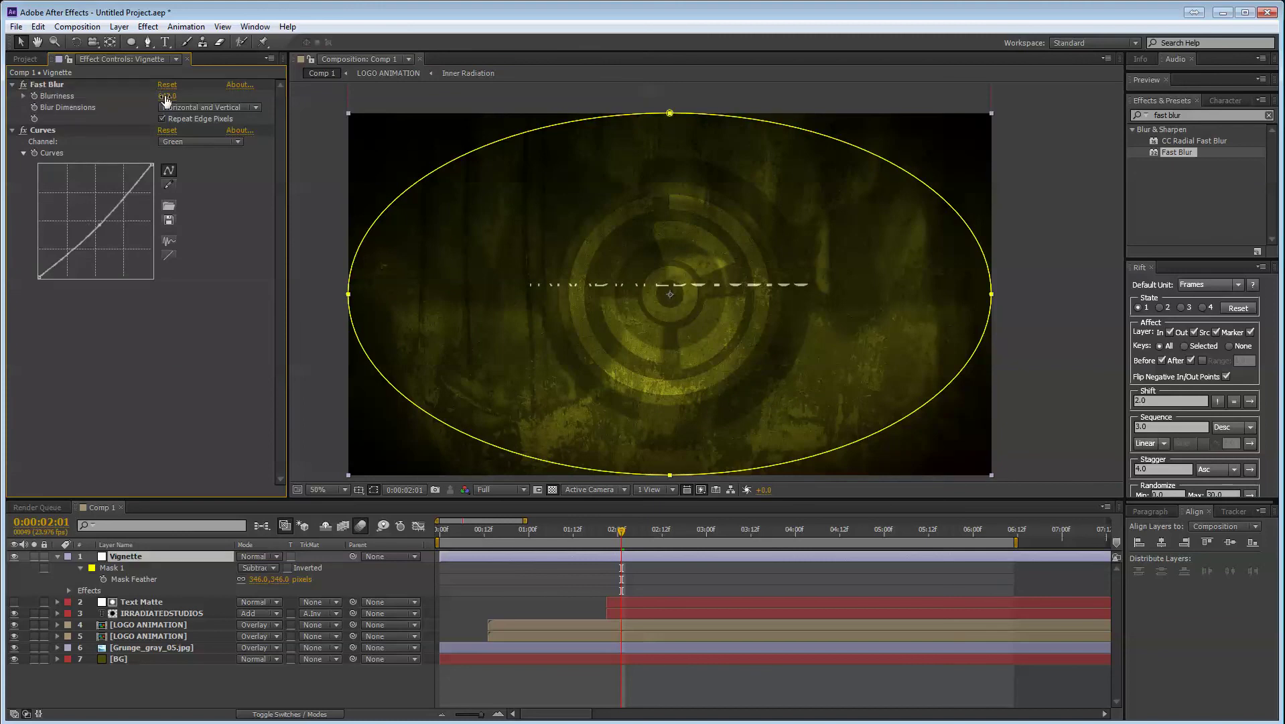
drag(167, 96, 154, 96)
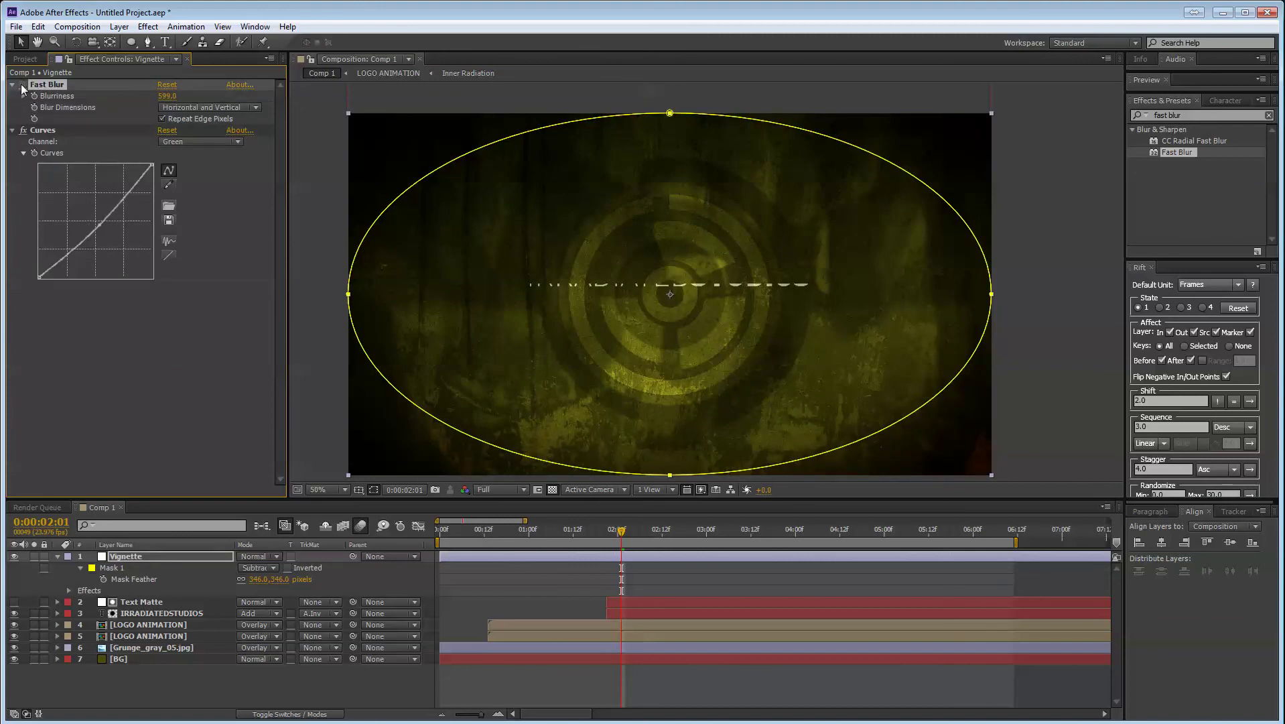
click(22, 84)
- Set the Fast Blur blurriness to 171 and raise the vignette mask's feather to 475 pixels
drag(268, 575, 355, 599)
click(353, 688)
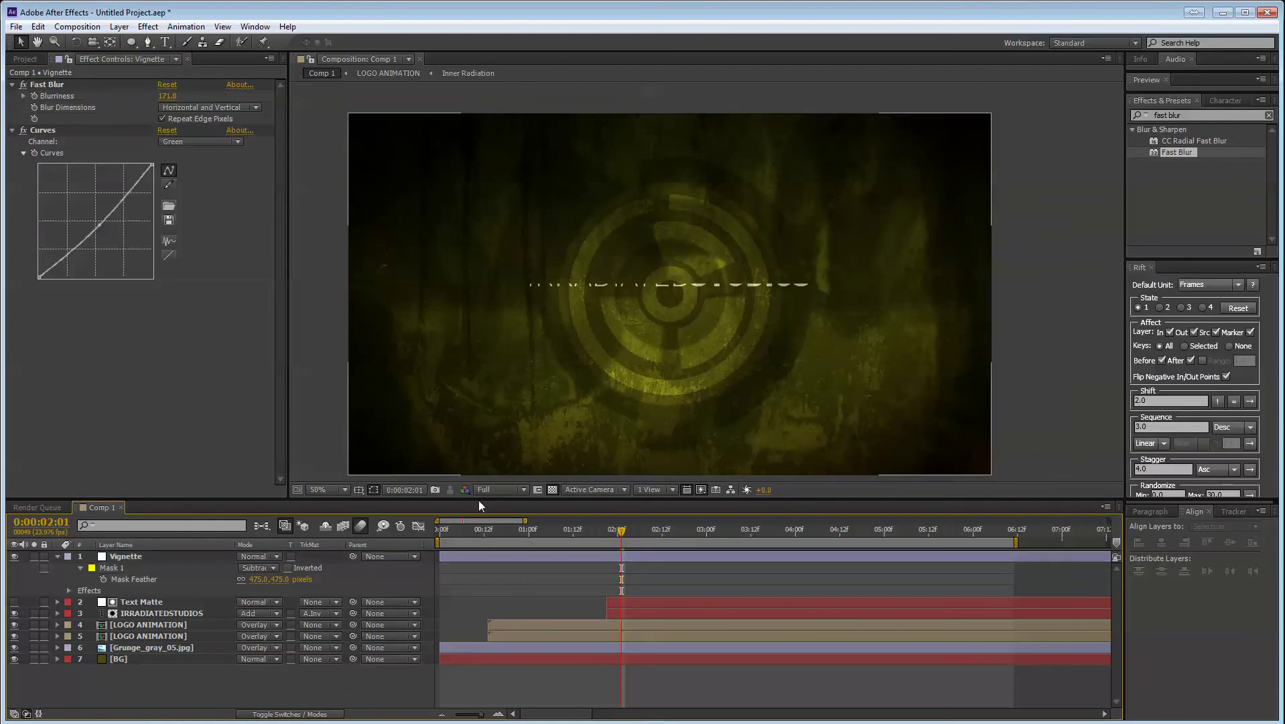
- Scrub to 0:00:03:21 and run a RAM preview of the composition with the vignette applied
drag(562, 532, 783, 530)
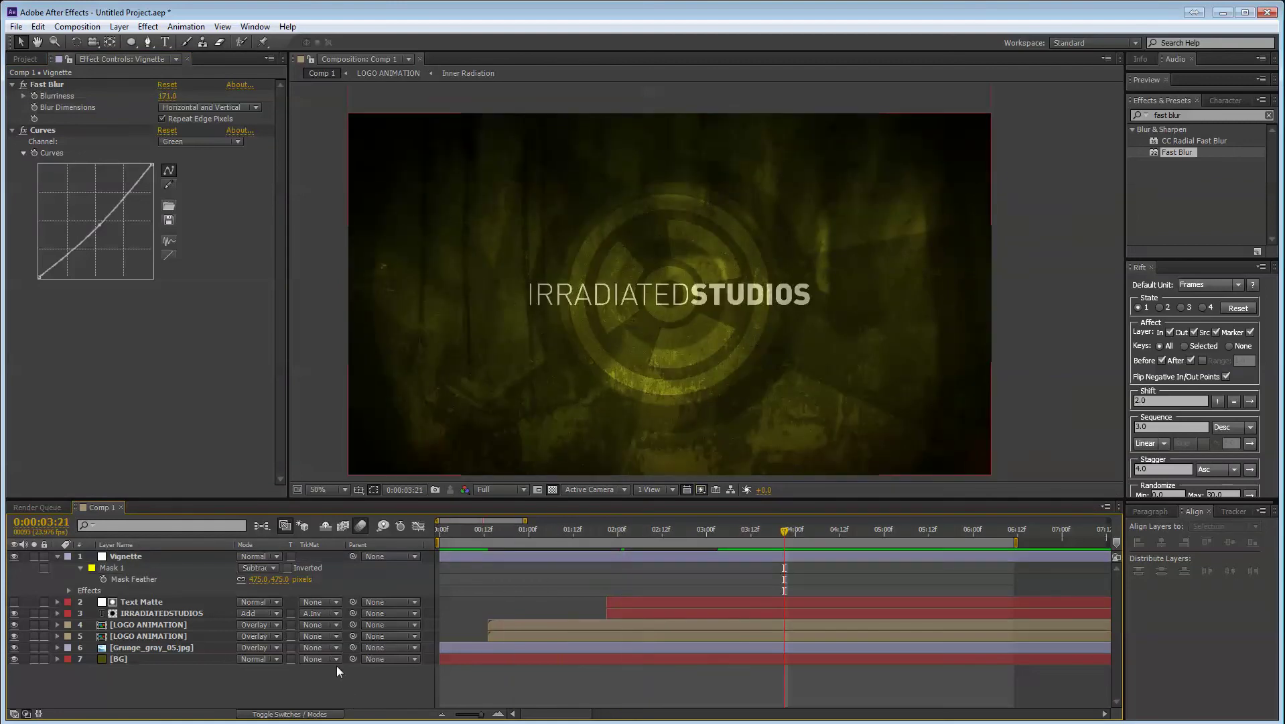
key(KP_0)
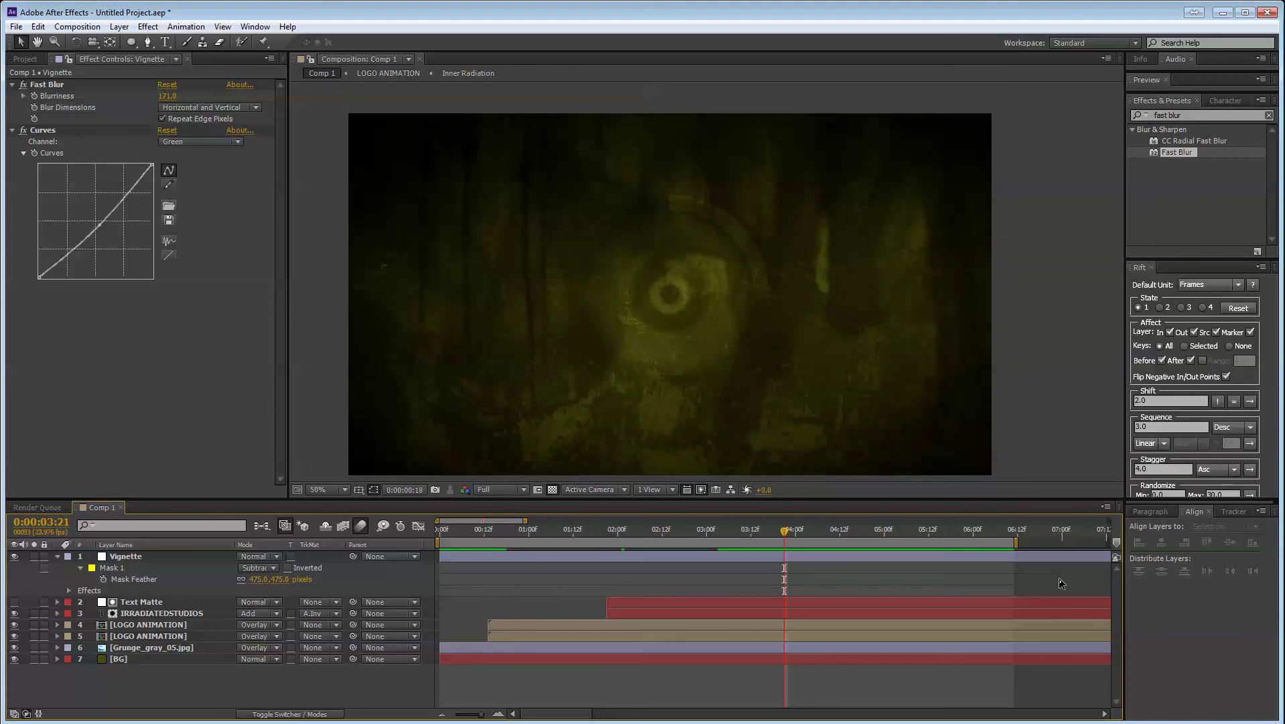